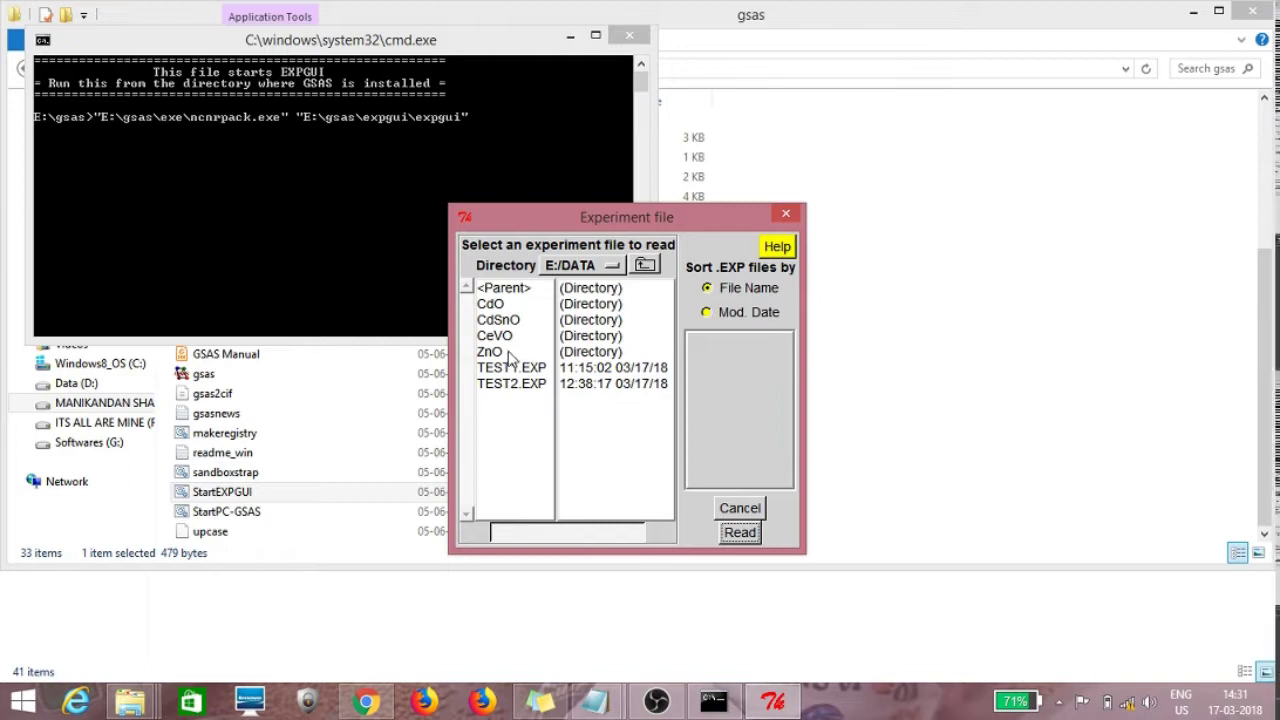
# Step: Create a new experiment file TEST3.EXP in E:/DATA with the title SnO2
pyautogui.click(547, 535)
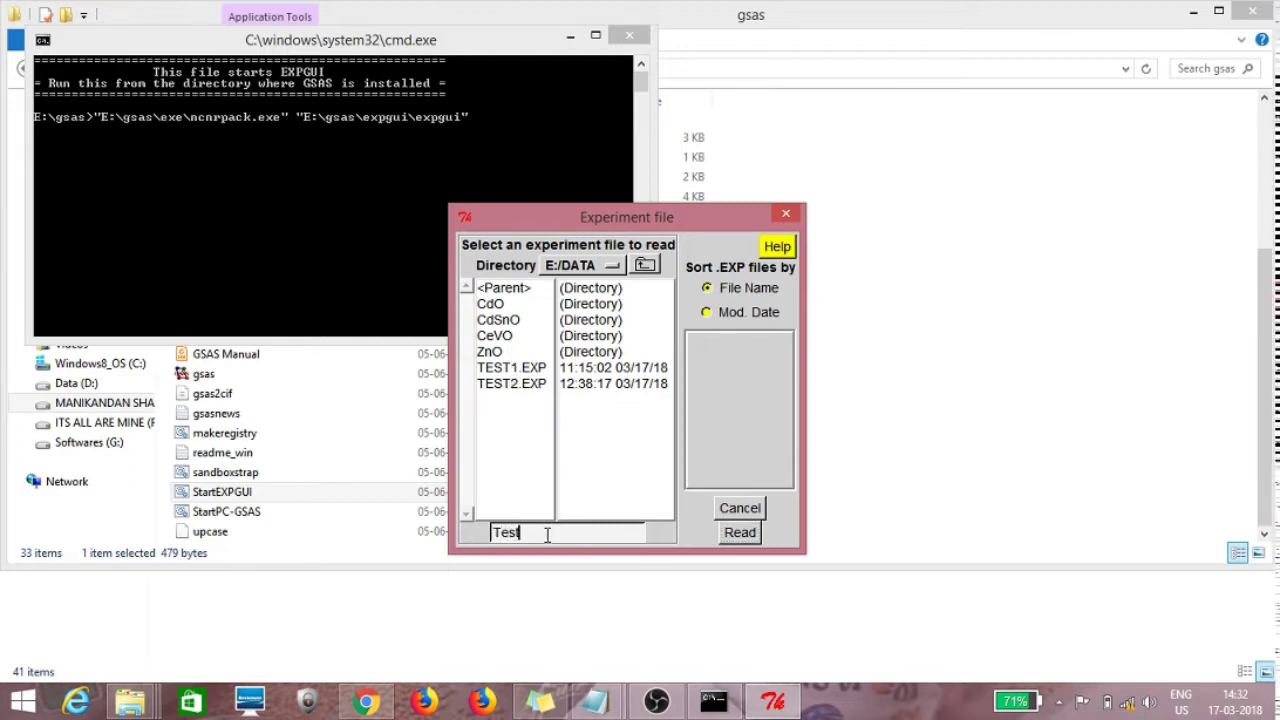
pyautogui.click(745, 534)
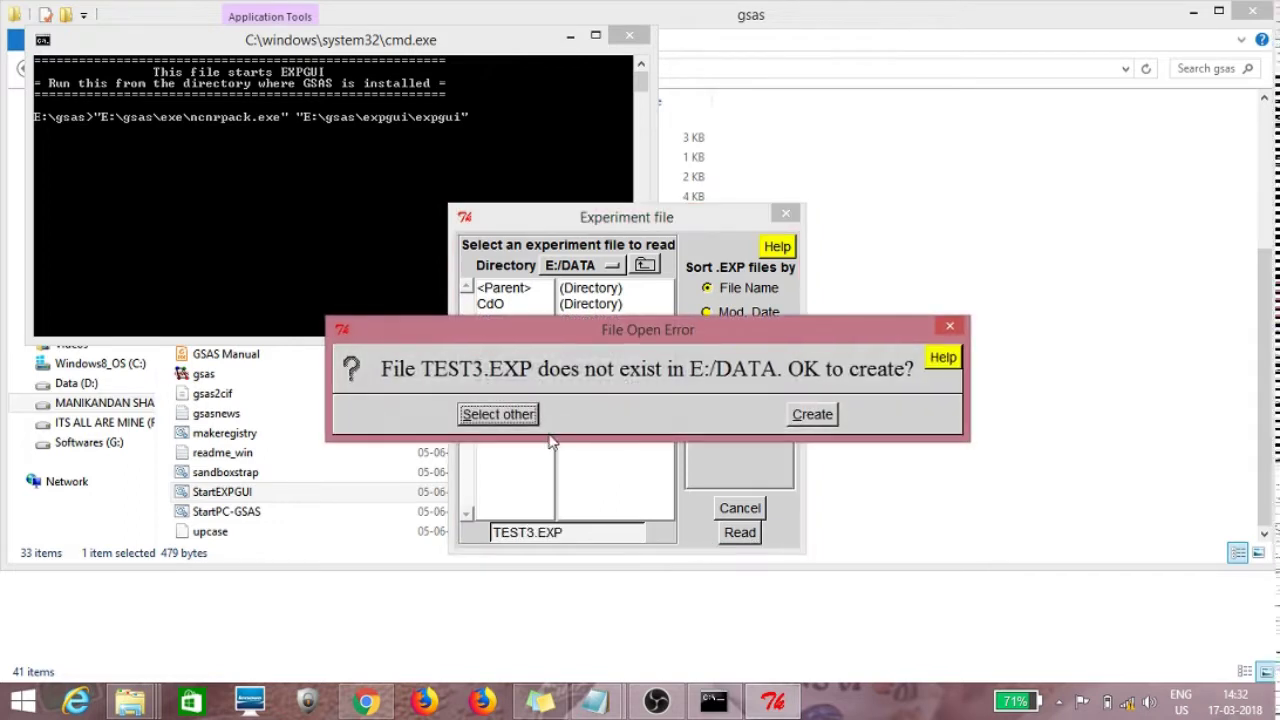
pyautogui.click(790, 413)
pyautogui.click(522, 380)
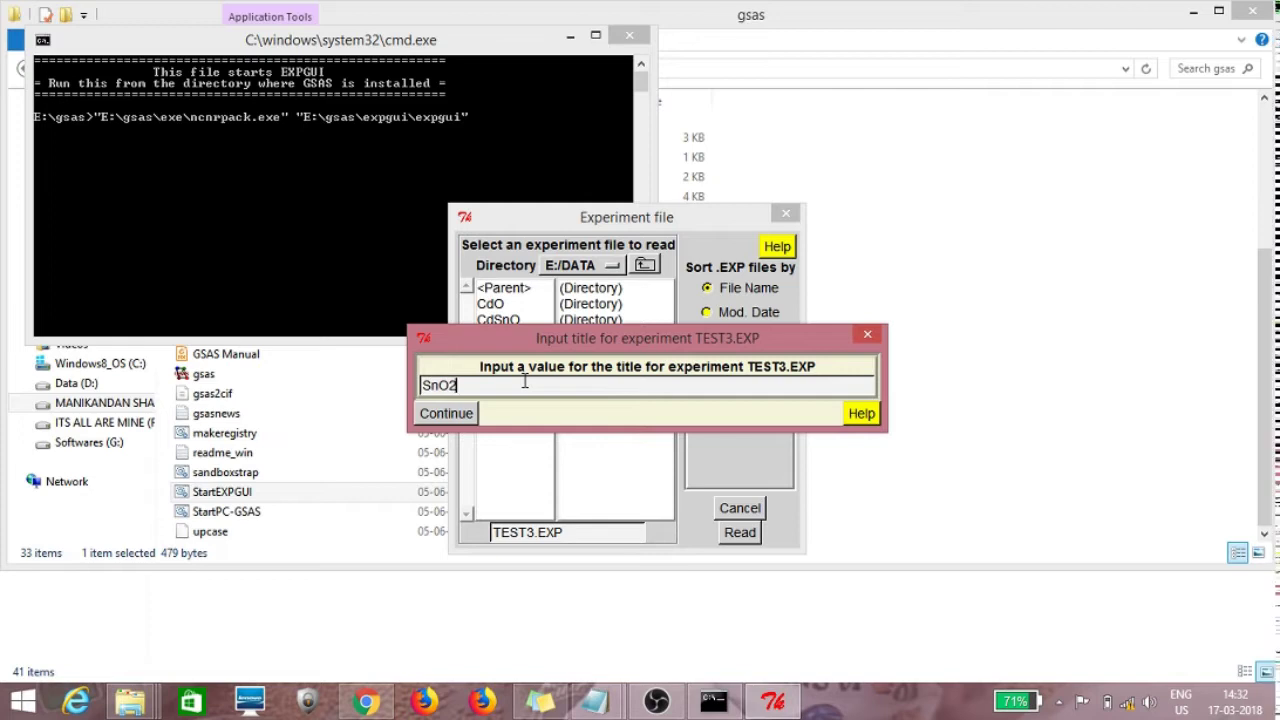
pyautogui.click(467, 414)
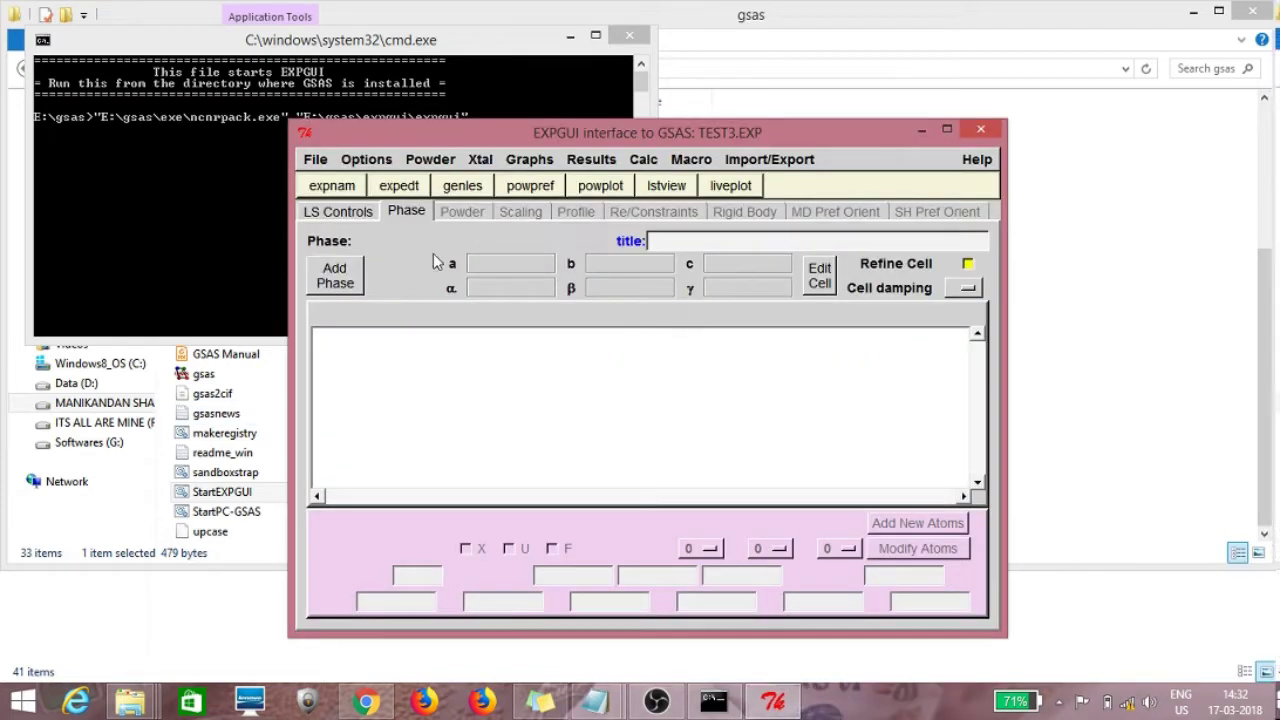
# Step: Import phase 1 from AMS_DATA.cif (P 42/m n m, a=4.737, c=3.185) with its Sn and O atoms
pyautogui.click(336, 276)
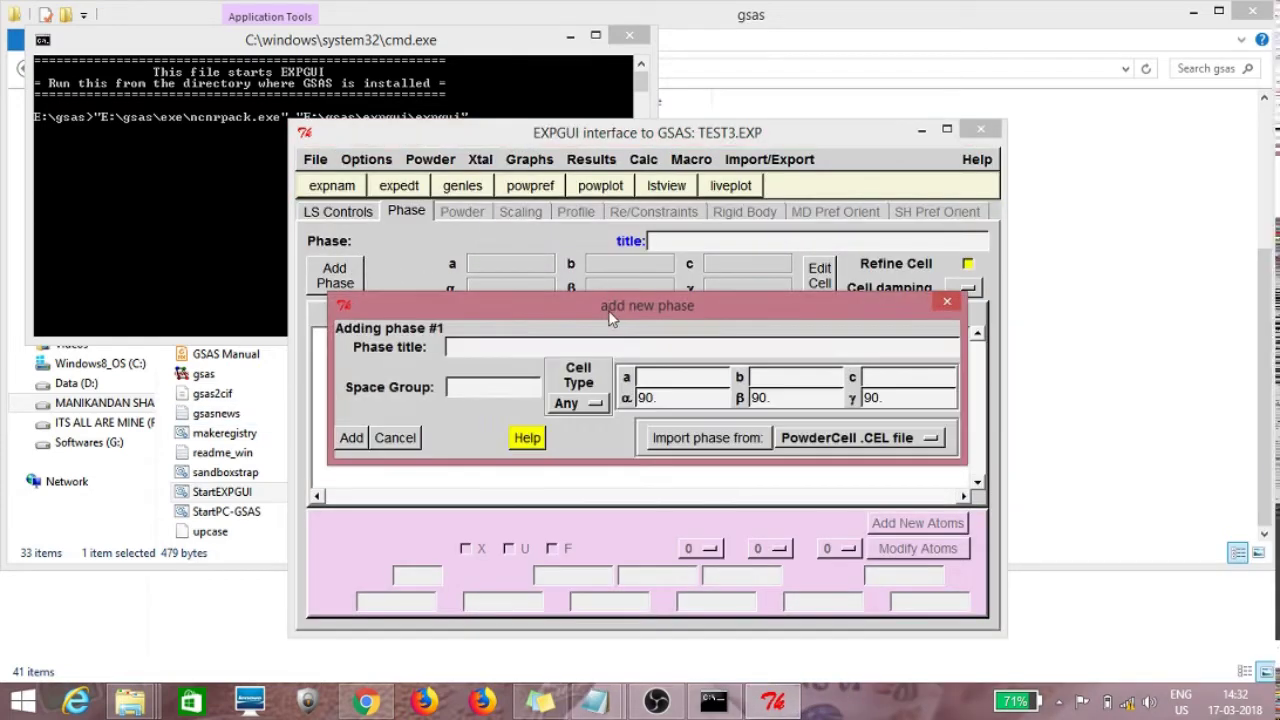
pyautogui.click(828, 437)
pyautogui.click(840, 452)
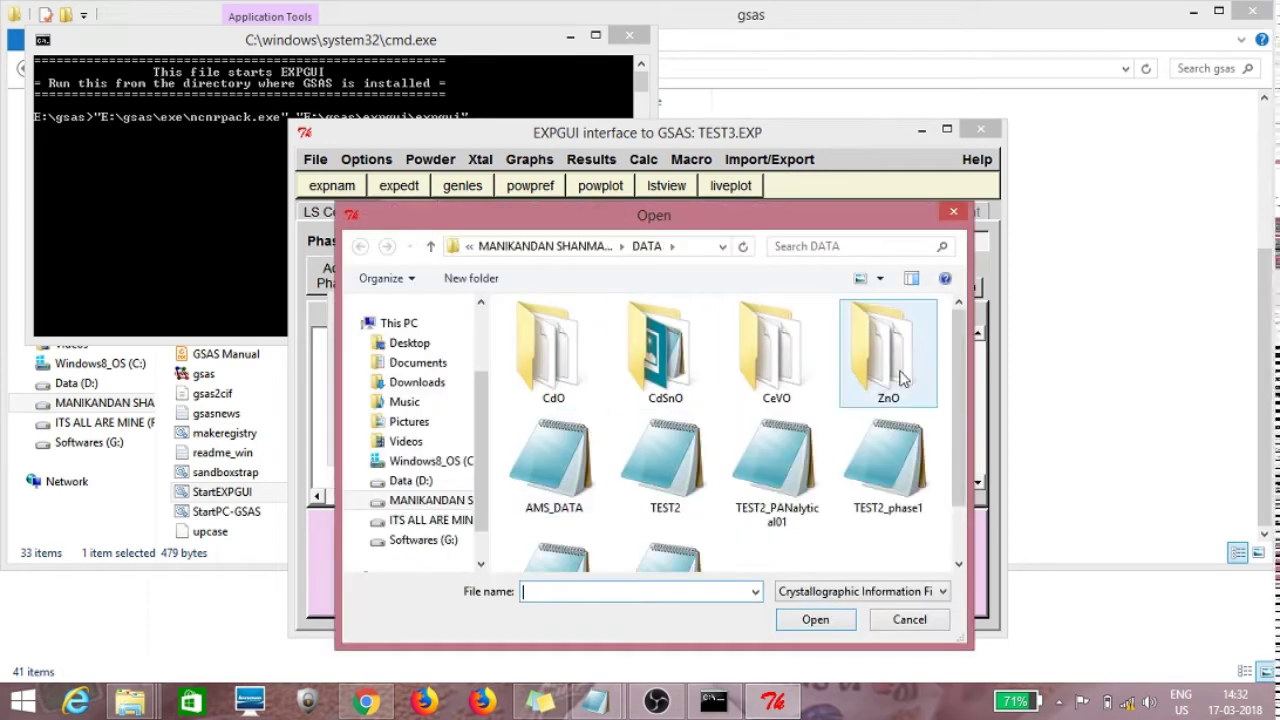
pyautogui.moveTo(956, 400)
pyautogui.mouseDown()
pyautogui.moveTo(956, 467)
pyautogui.moveTo(956, 405)
pyautogui.mouseUp()
pyautogui.doubleClick(557, 459)
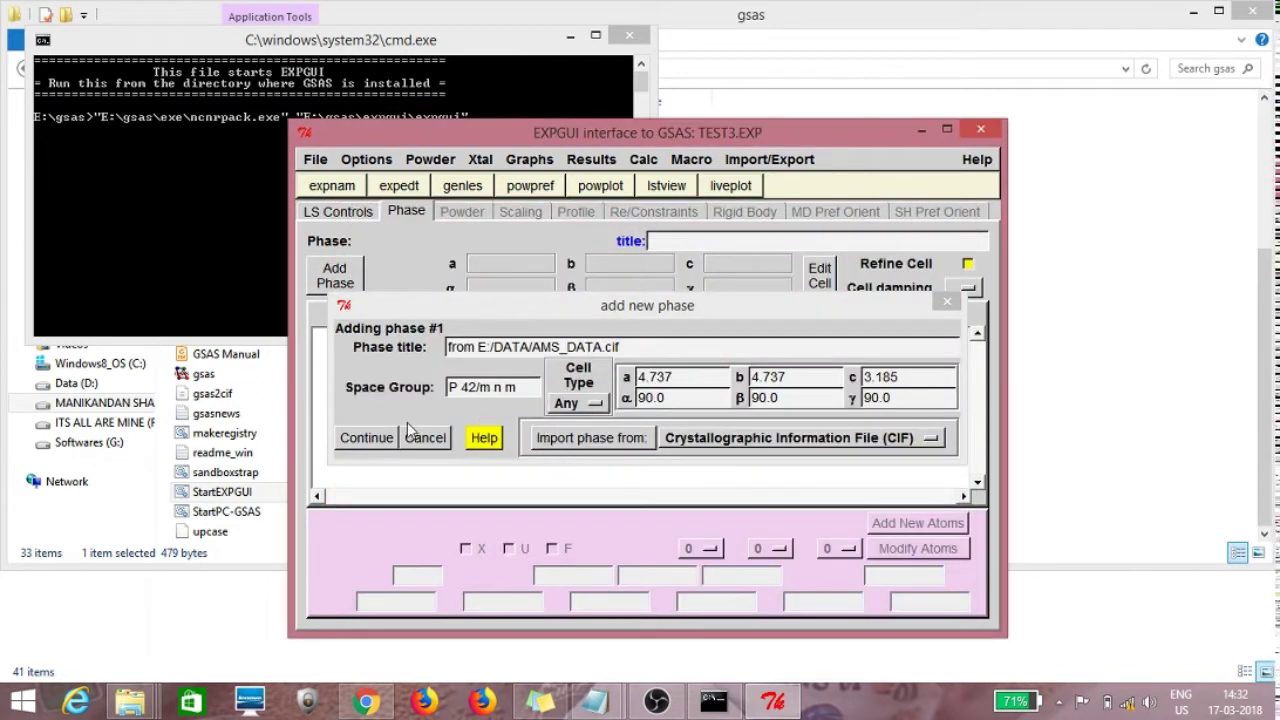
pyautogui.click(360, 441)
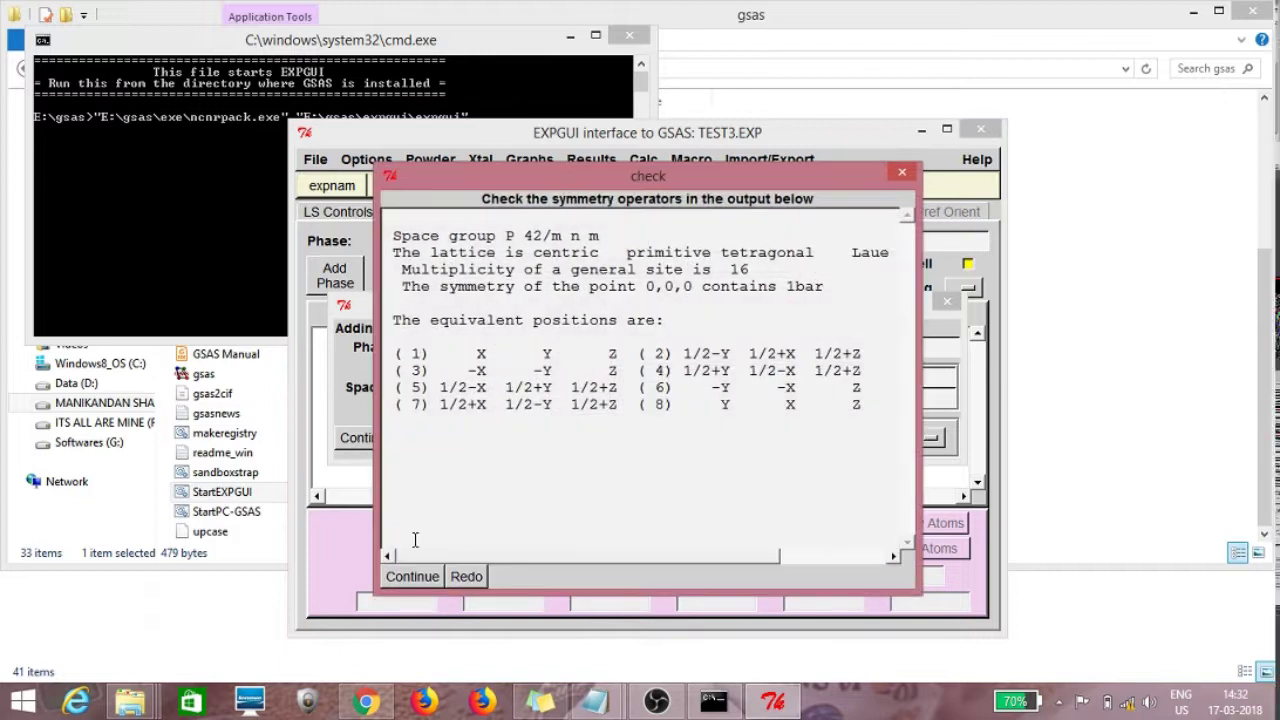
pyautogui.click(410, 576)
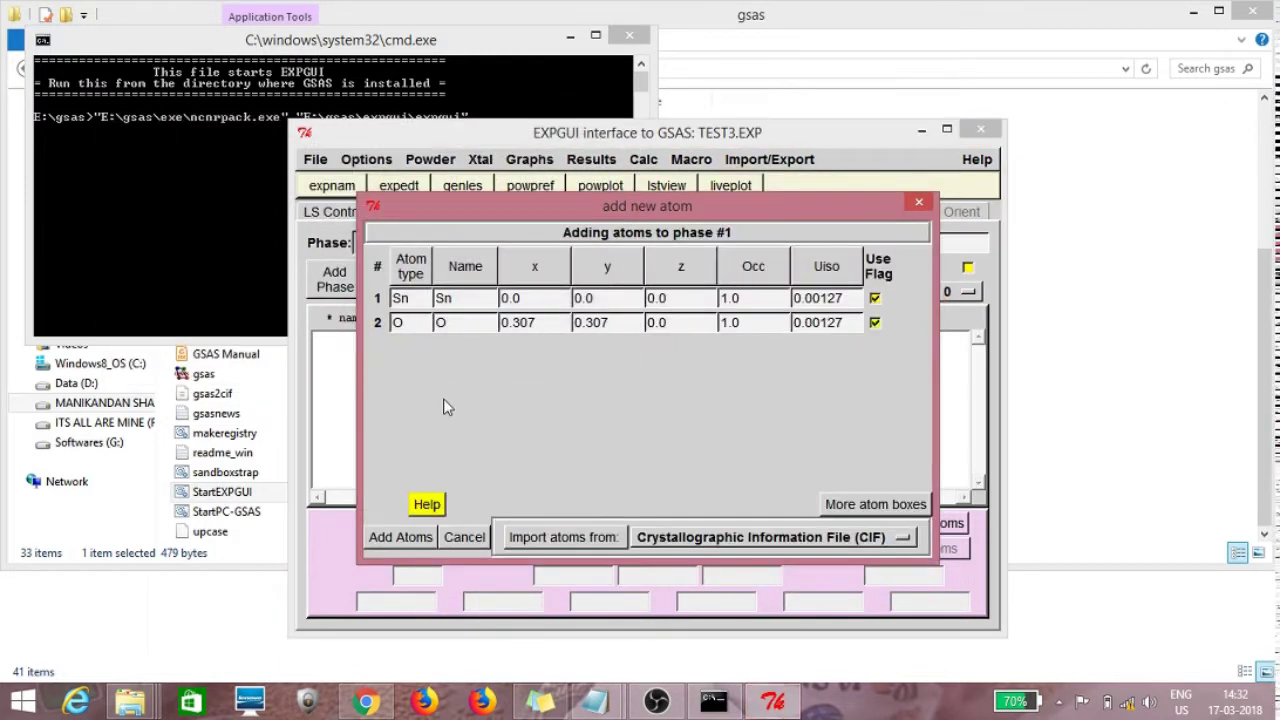
pyautogui.click(401, 537)
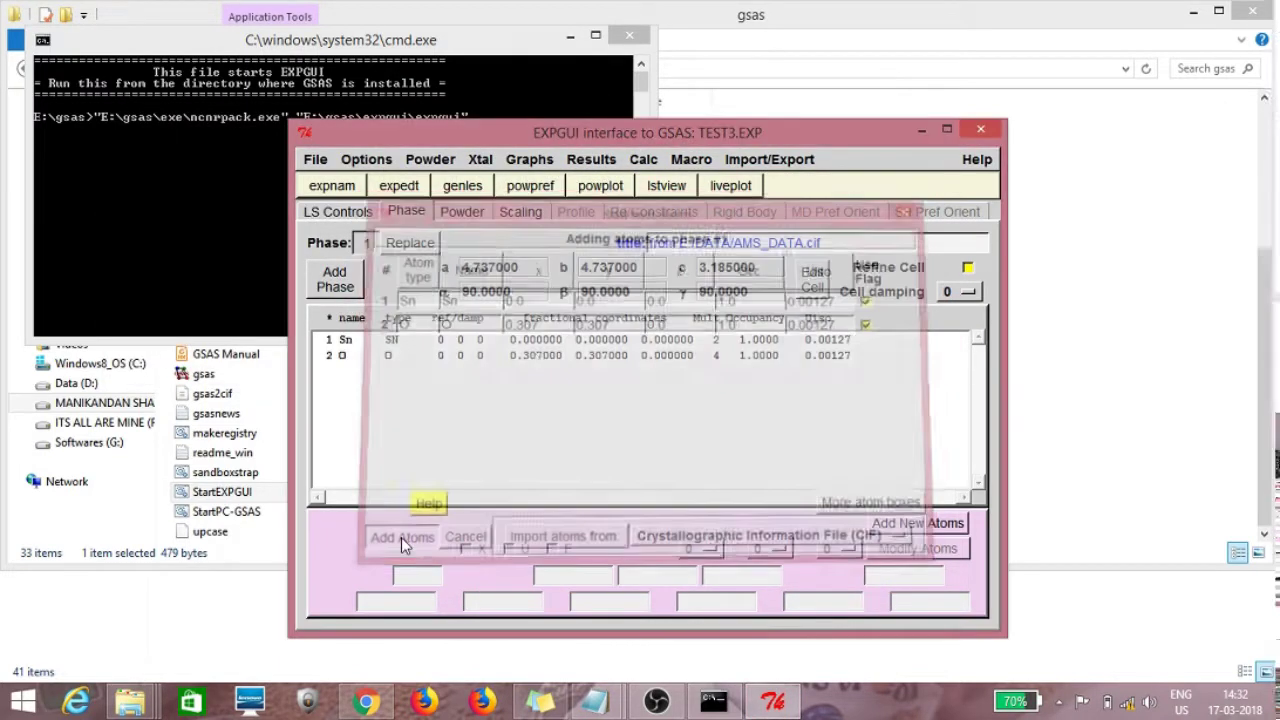
# Step: Add an X-ray histogram from TO.RAW using the PANalytical.prm instrument parameter file
pyautogui.click(459, 212)
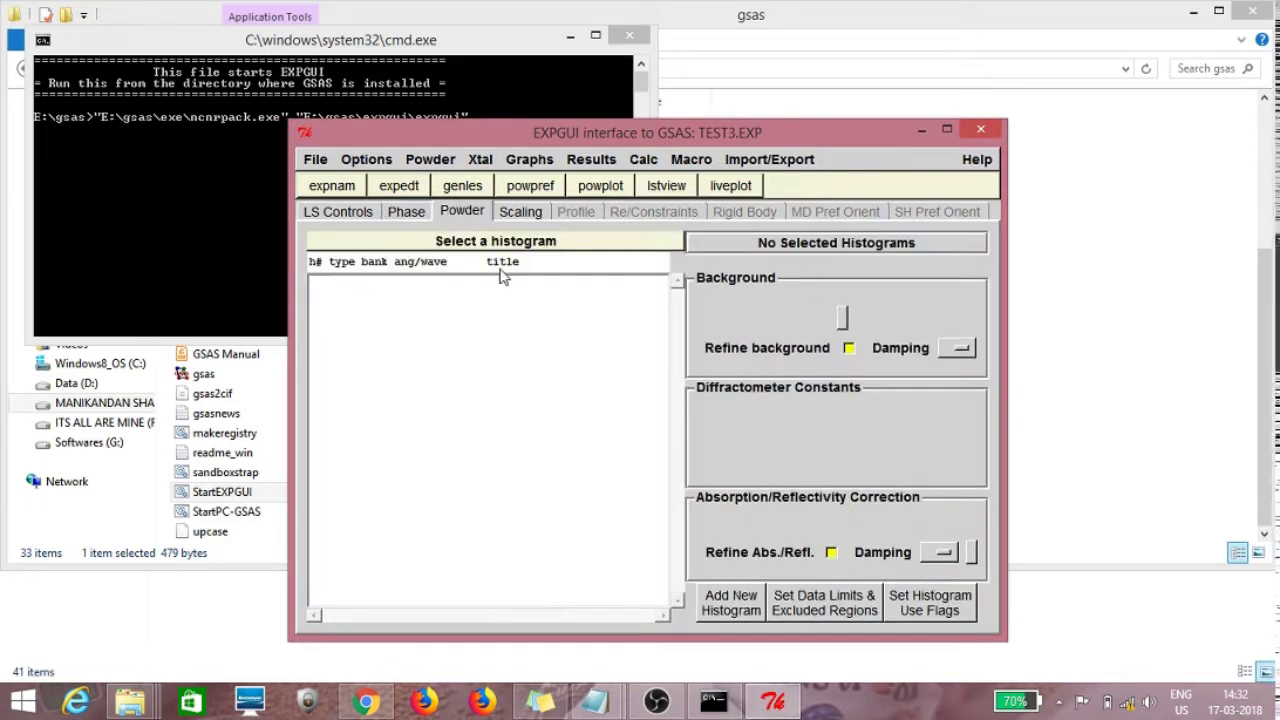
pyautogui.click(747, 597)
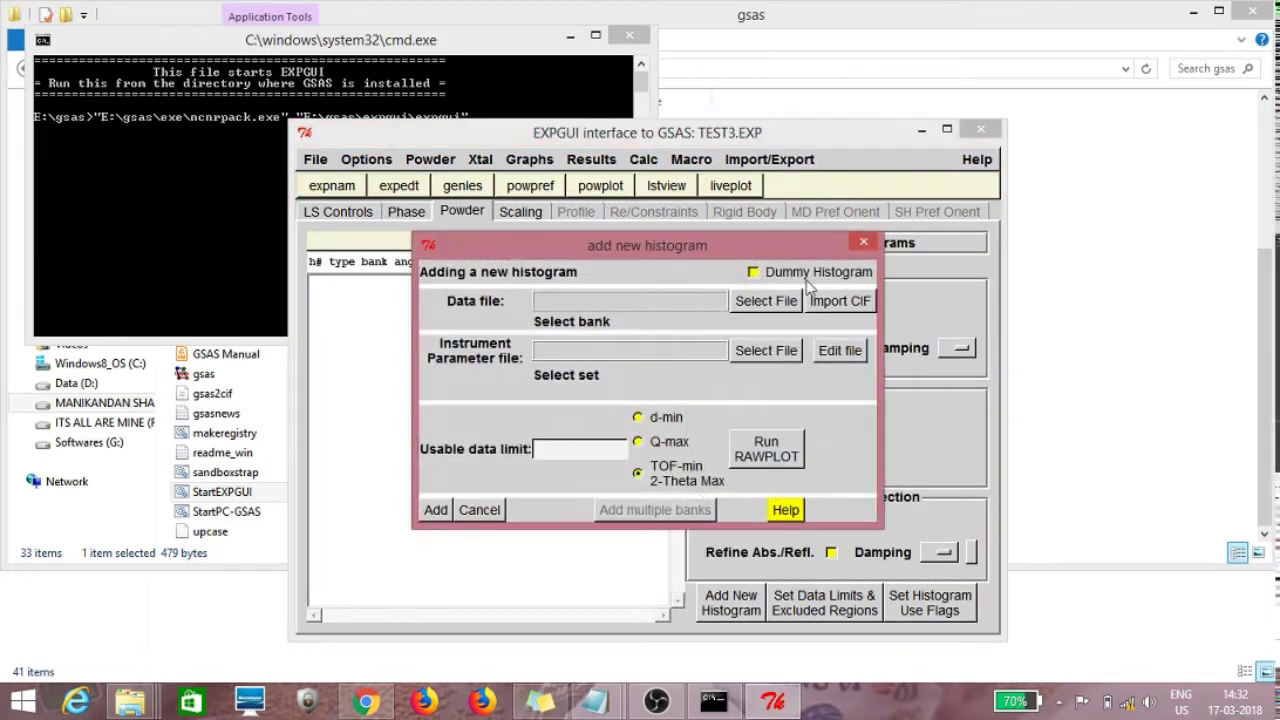
pyautogui.click(797, 304)
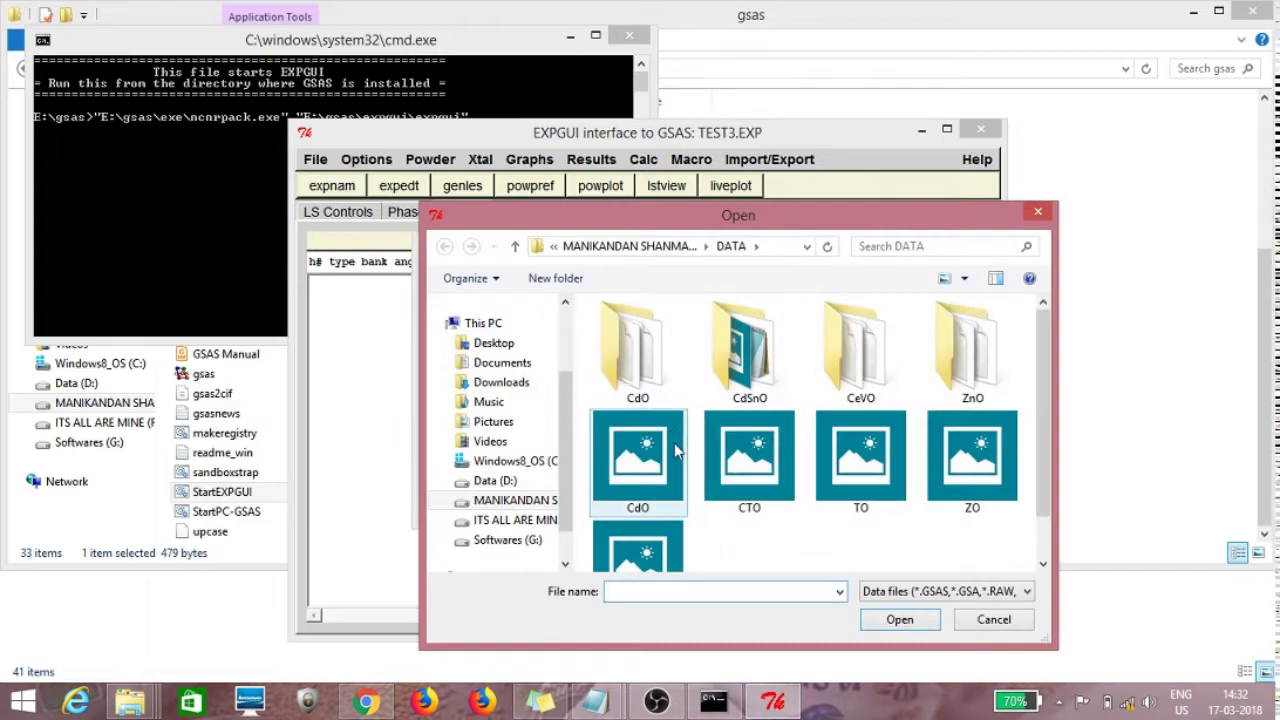
pyautogui.doubleClick(860, 458)
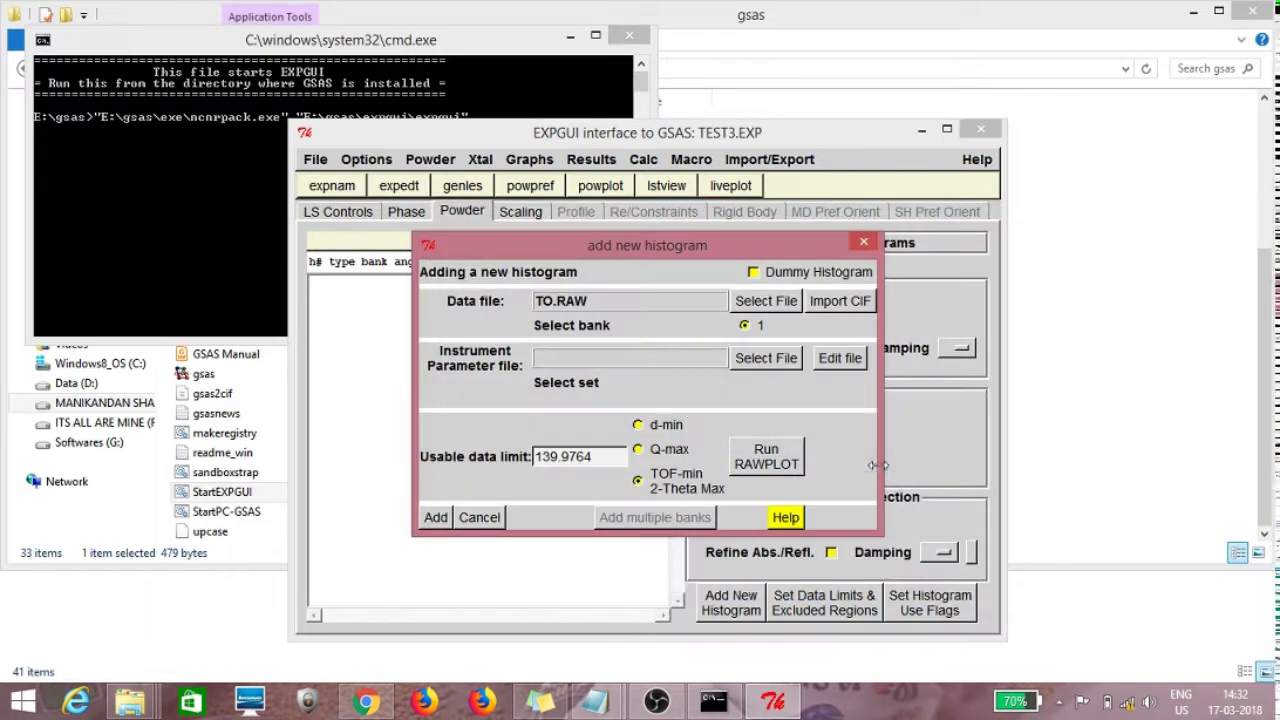
pyautogui.click(766, 358)
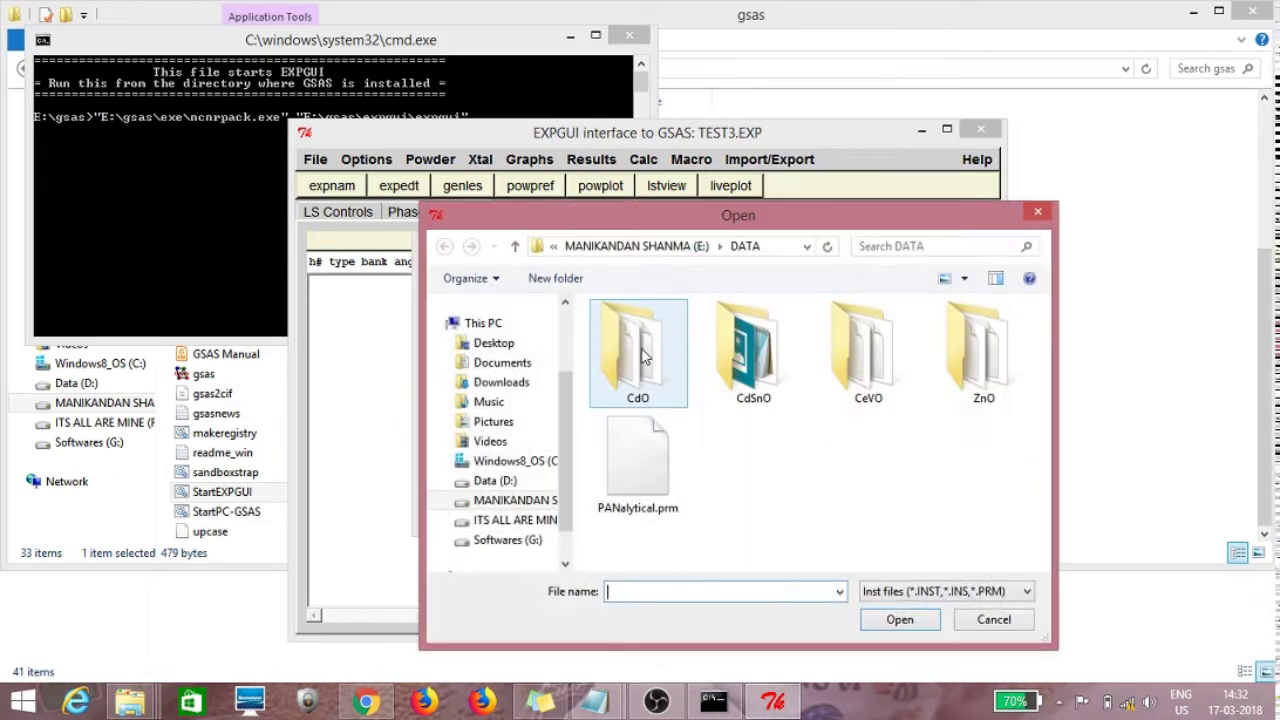
pyautogui.doubleClick(630, 470)
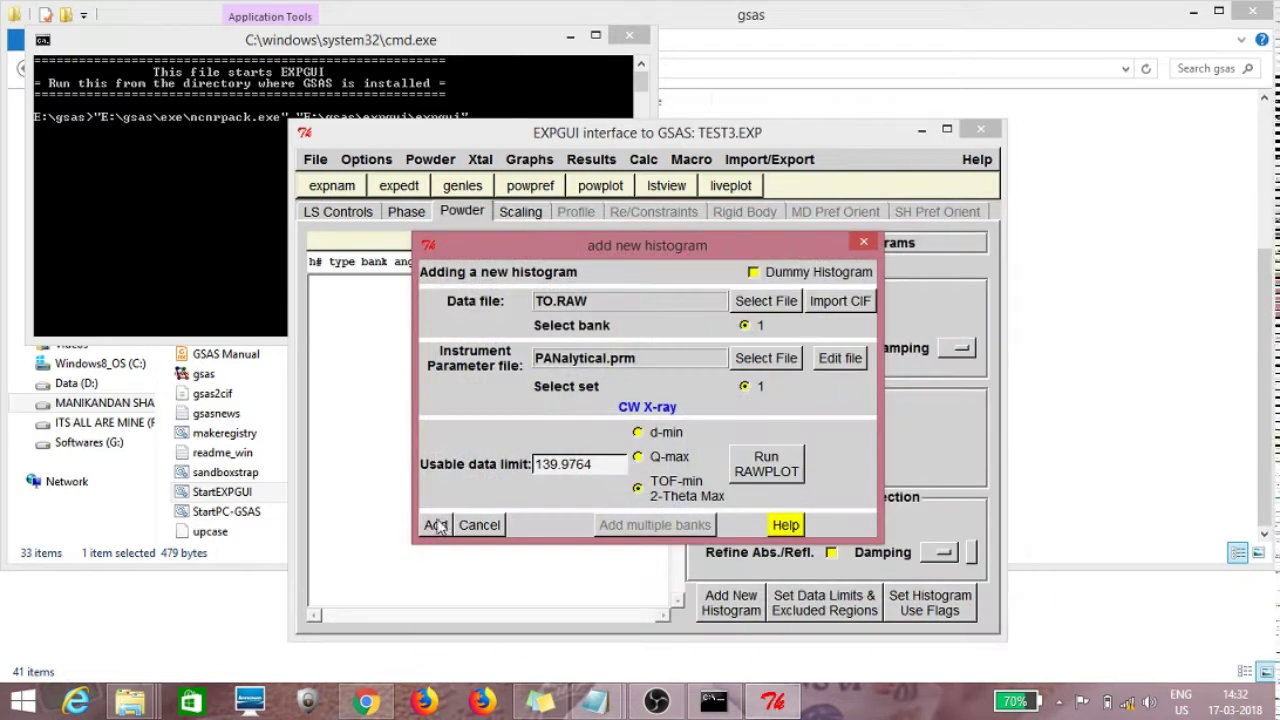
pyautogui.click(435, 526)
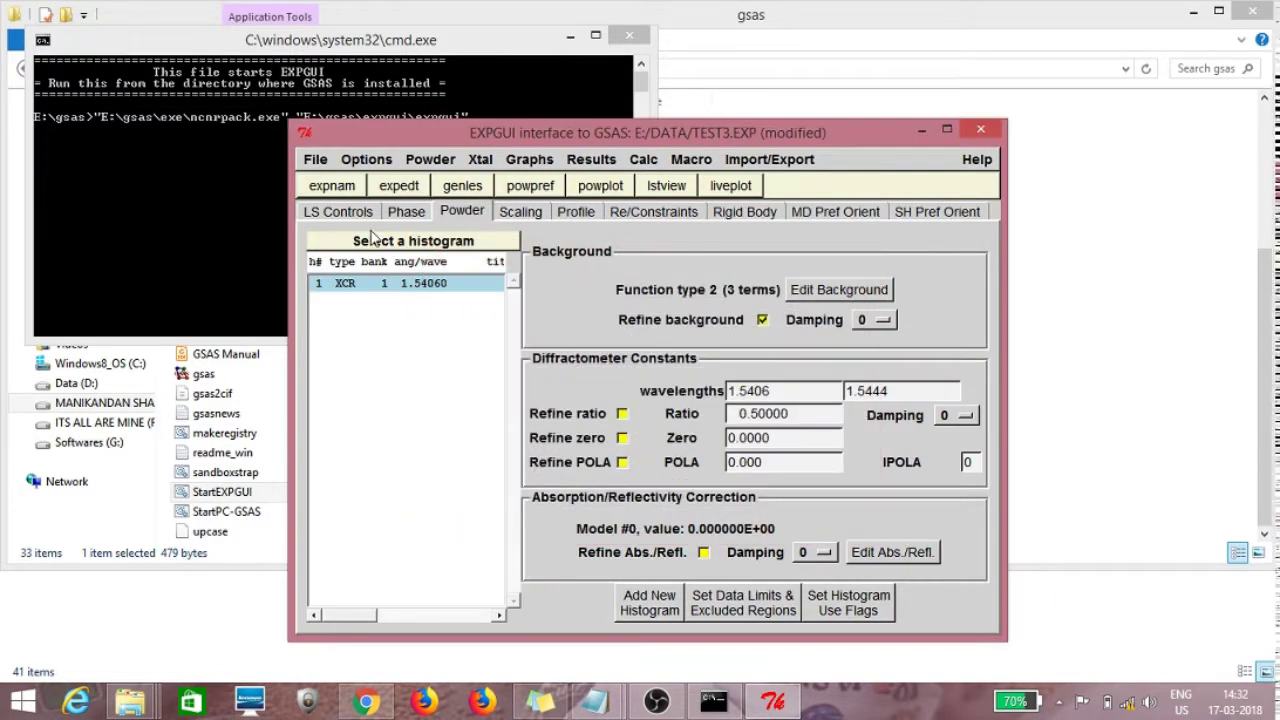
# Step: Run an initial powpref and genles refinement and load the new results
pyautogui.click(412, 214)
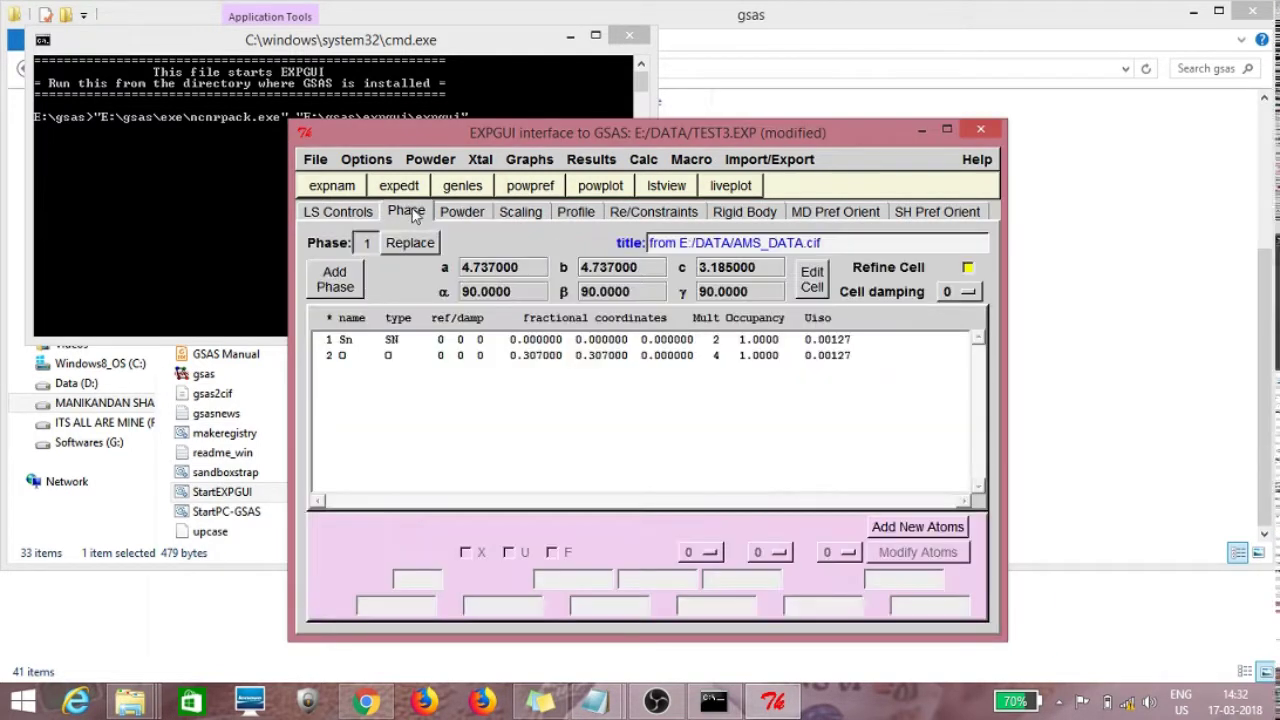
pyautogui.click(340, 209)
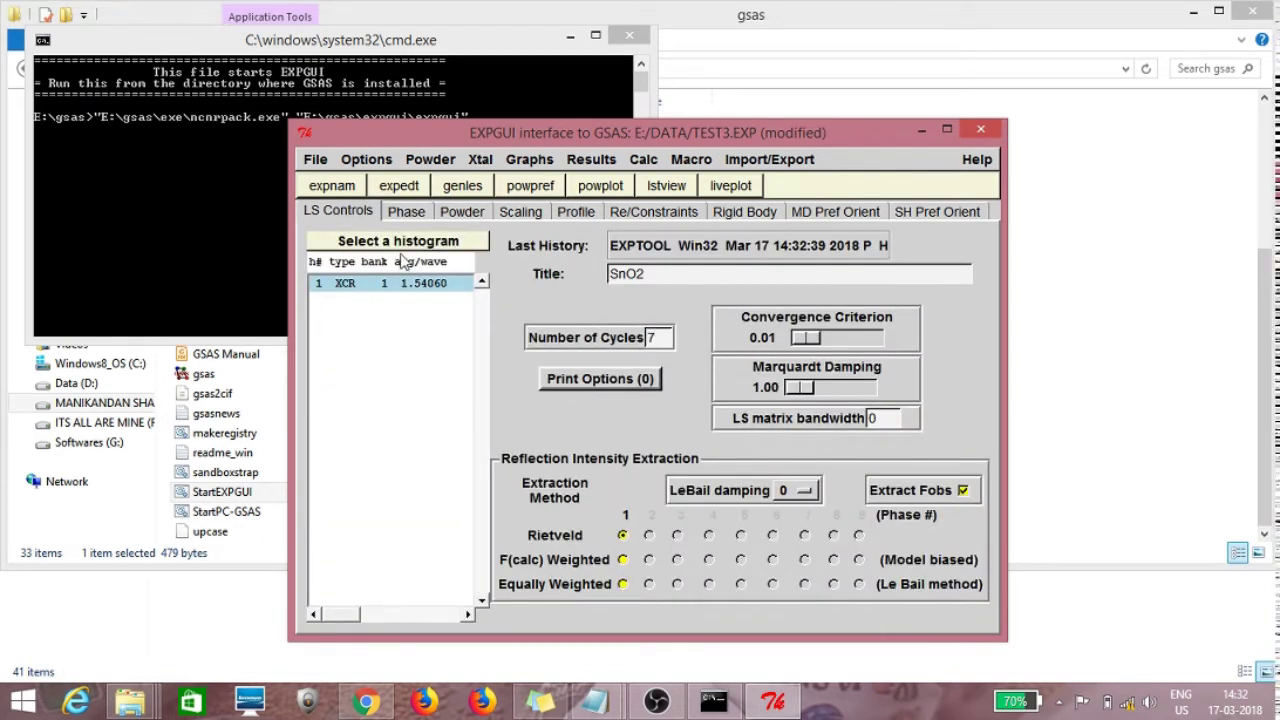
pyautogui.click(404, 214)
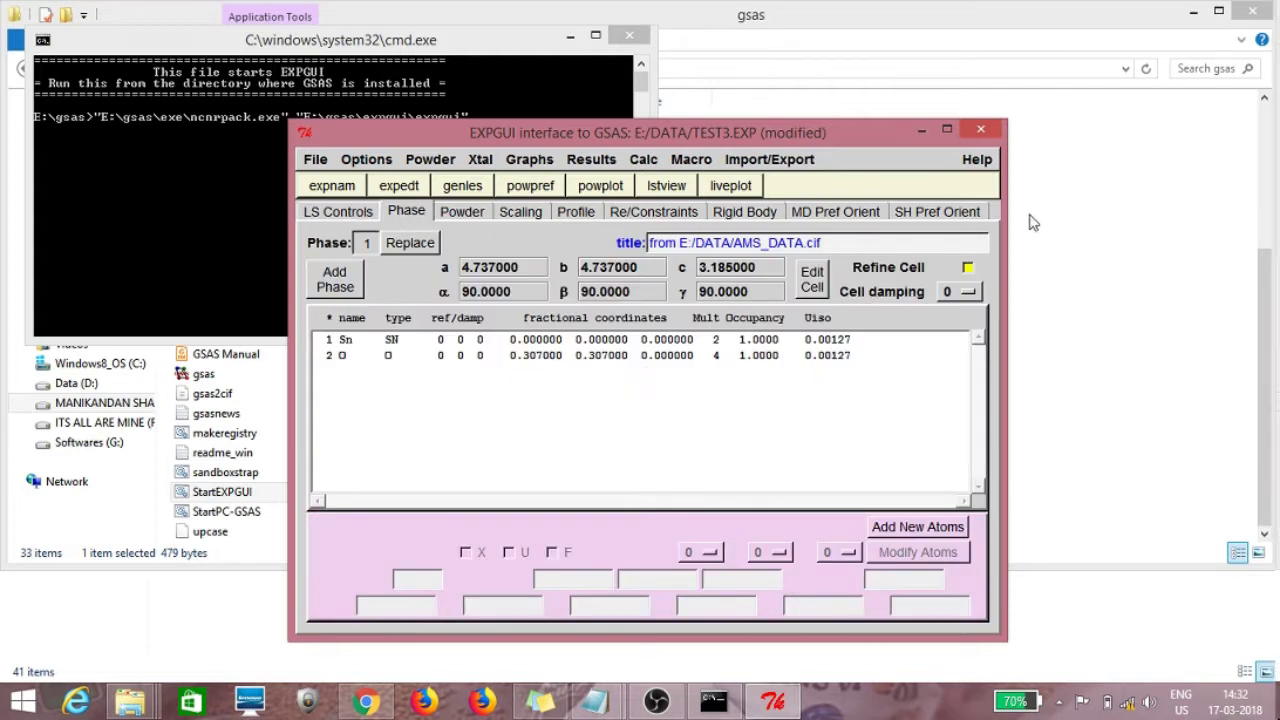
pyautogui.click(522, 178)
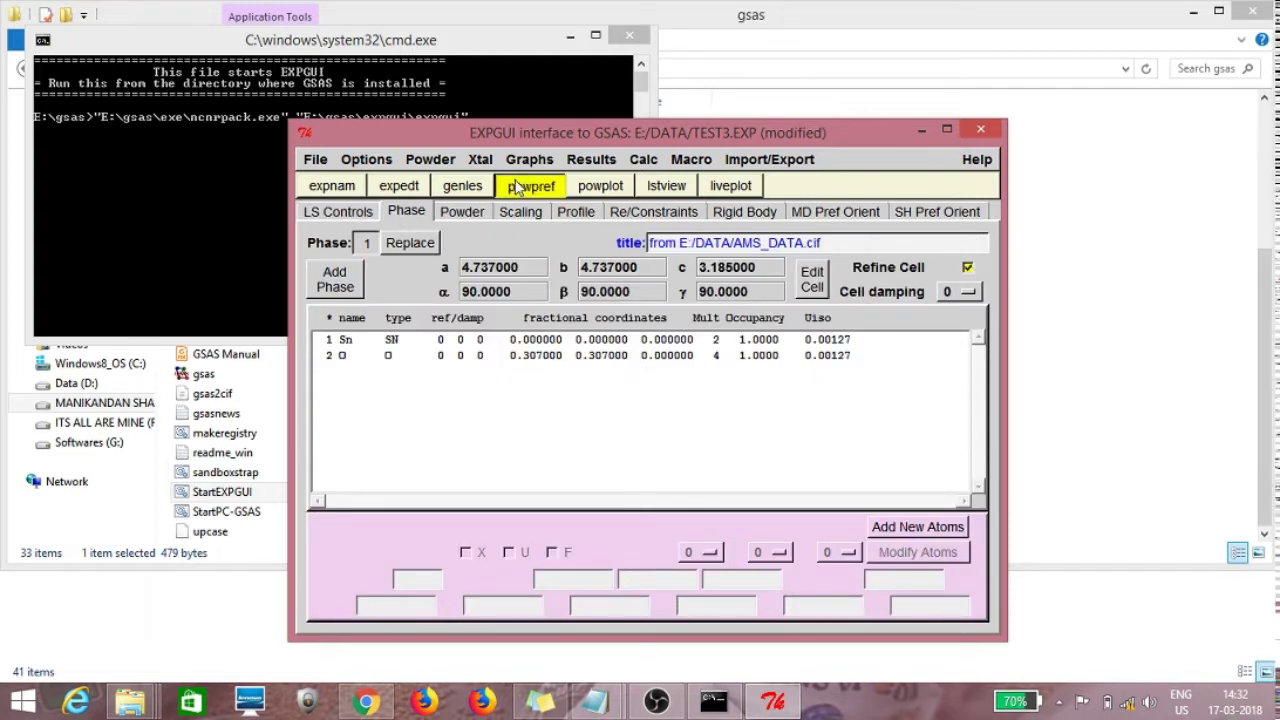
pyautogui.press('Return')
pyautogui.click(455, 185)
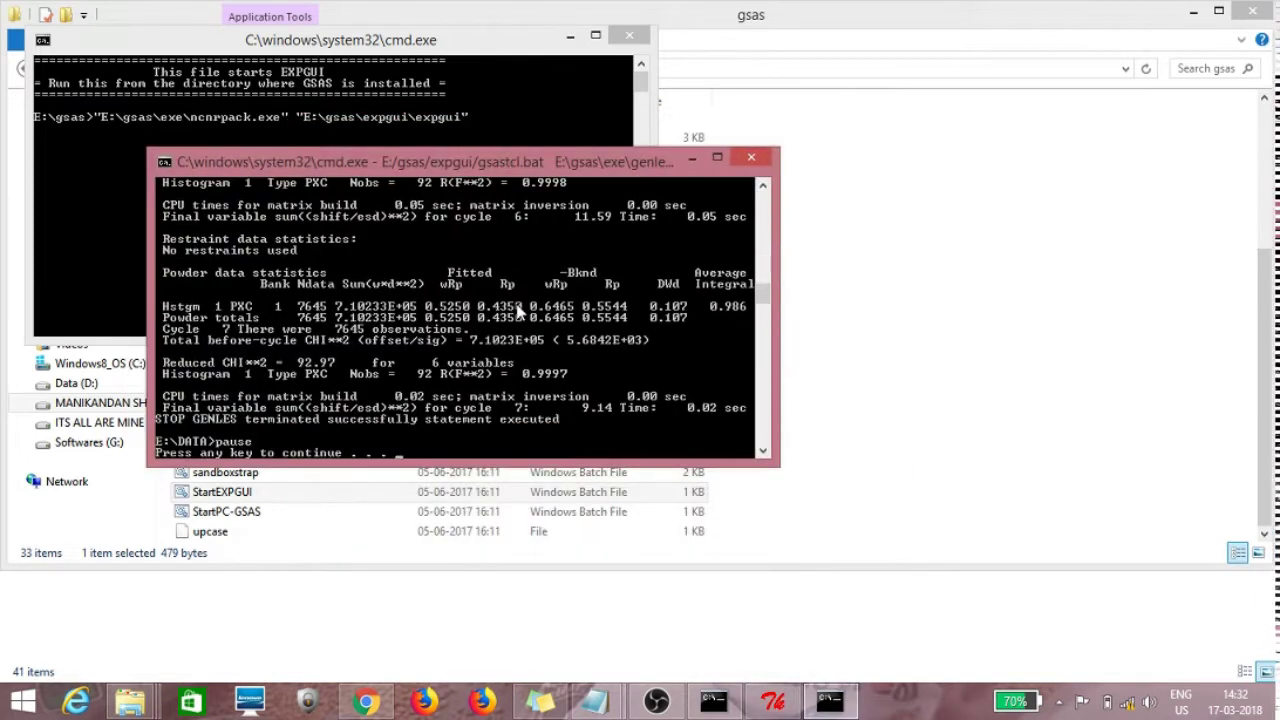
pyautogui.press('Return')
pyautogui.click(560, 444)
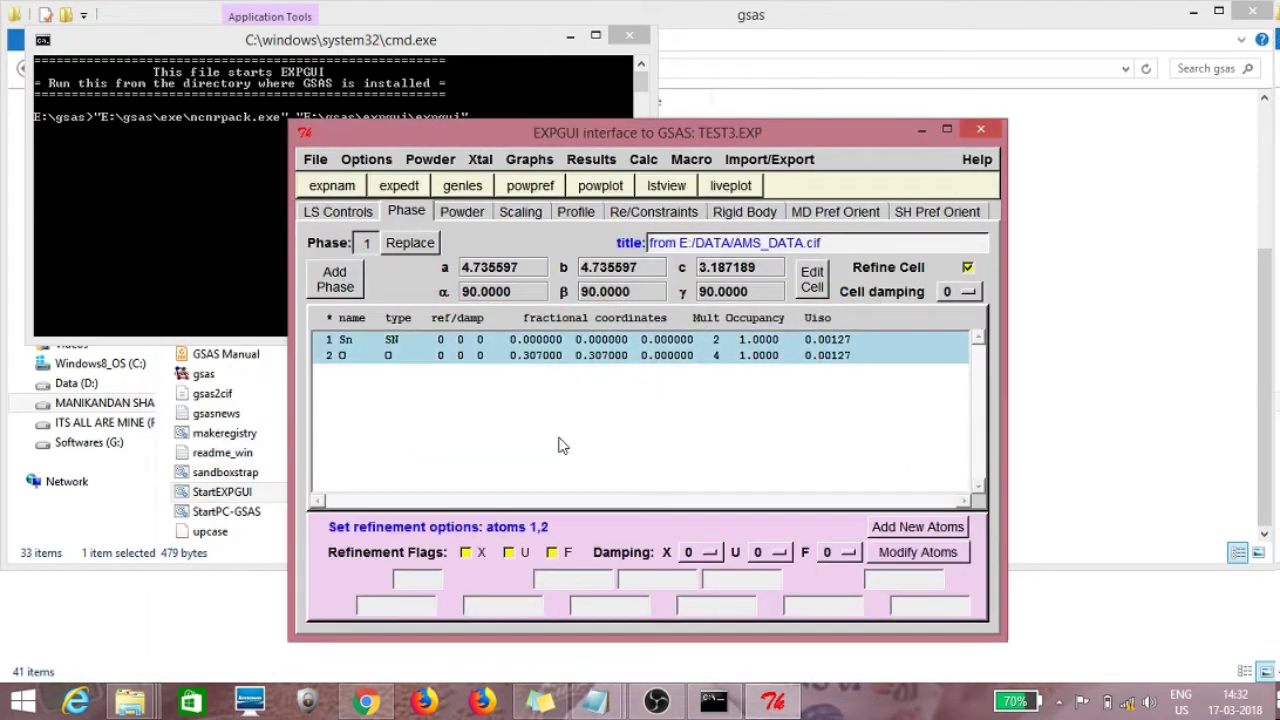
# Step: Refine Sn and O occupancies (0.9468, 1.0423) via powpref, expedt and genles, then reload
pyautogui.click(552, 552)
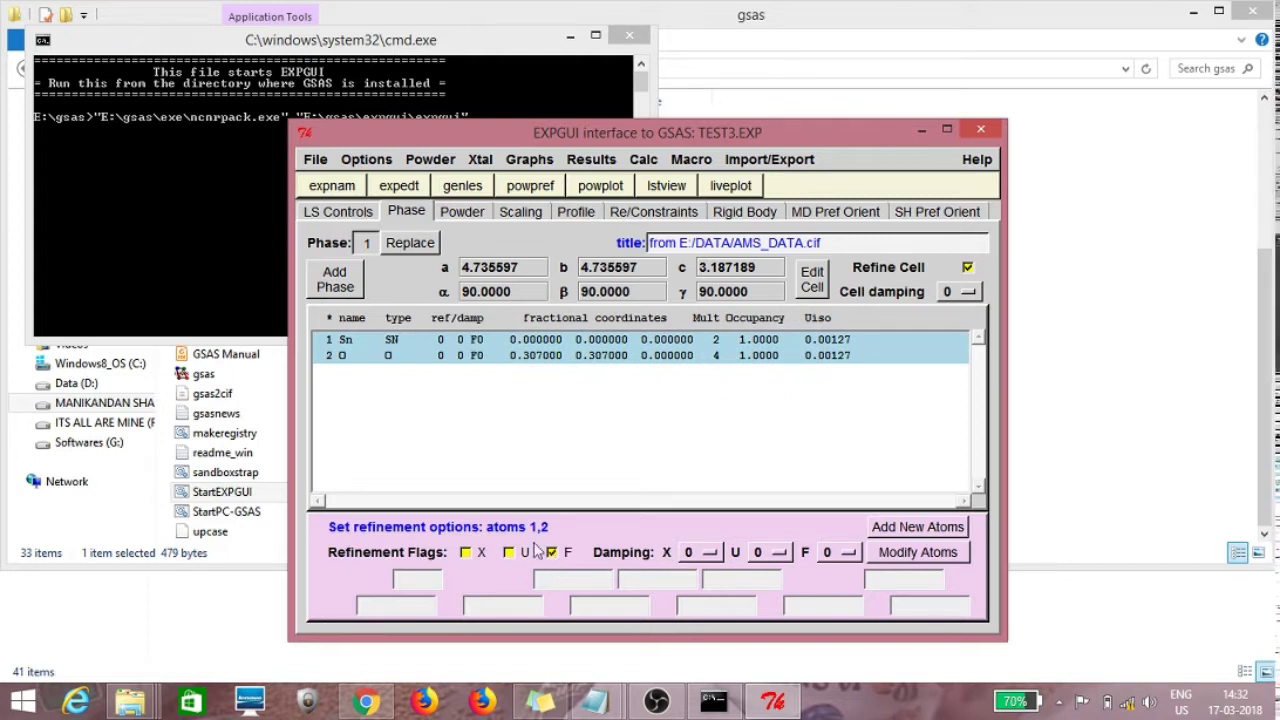
pyautogui.click(530, 185)
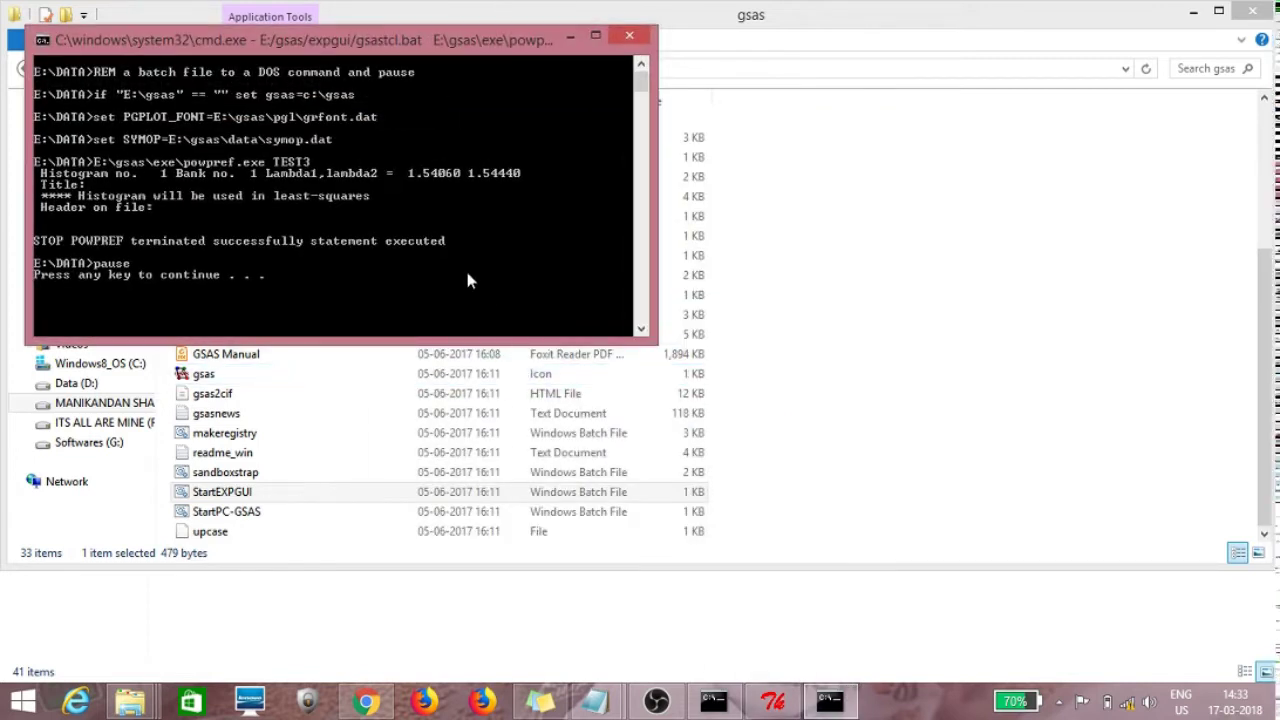
pyautogui.press('Return')
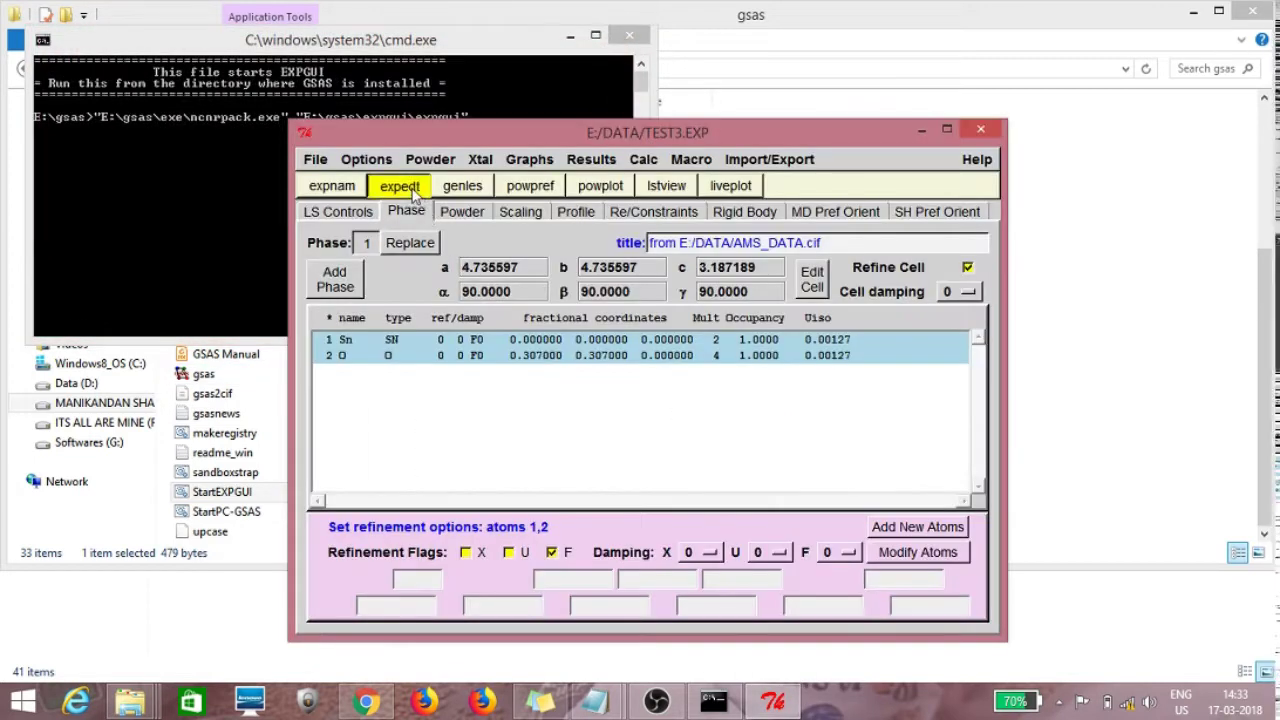
pyautogui.click(402, 187)
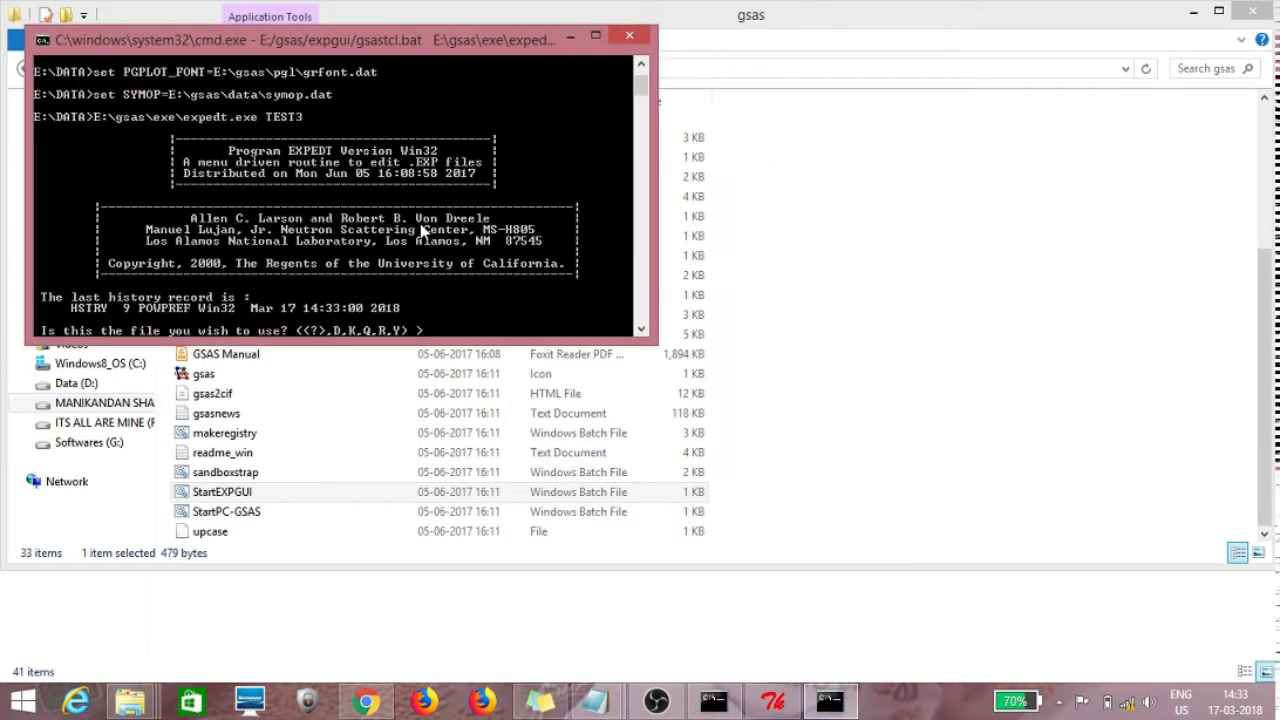
pyautogui.click(629, 36)
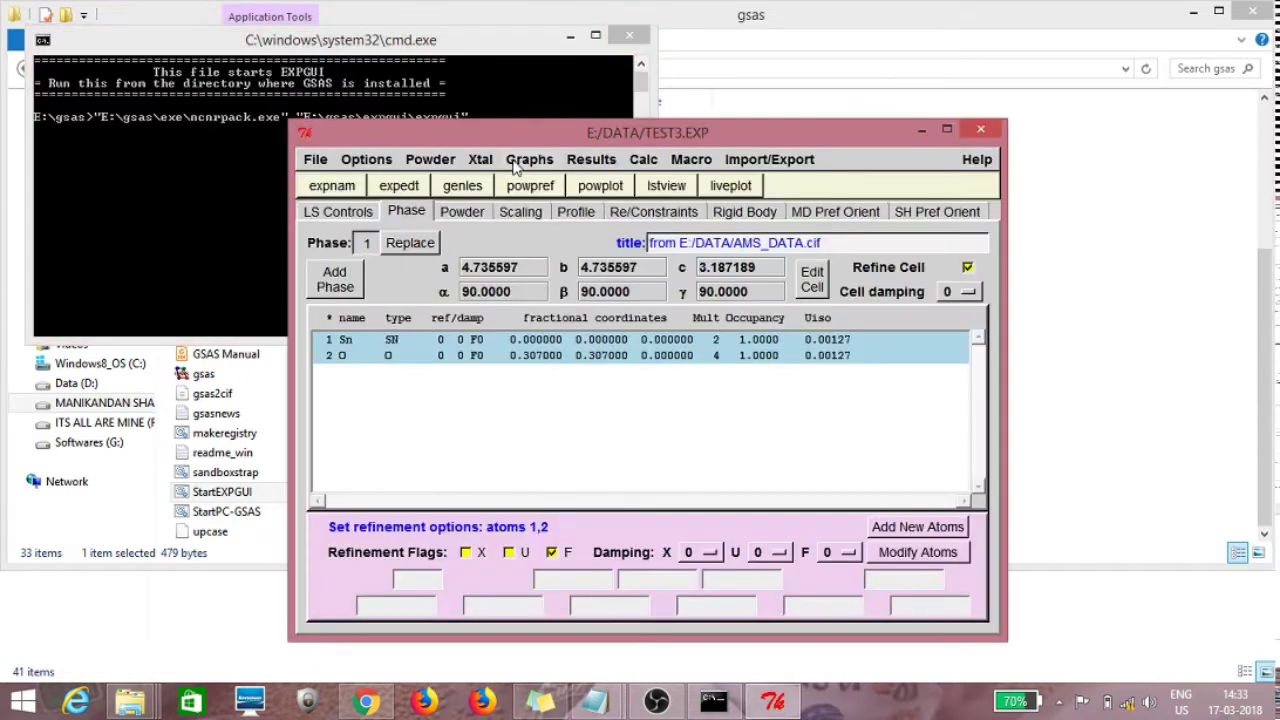
pyautogui.click(462, 187)
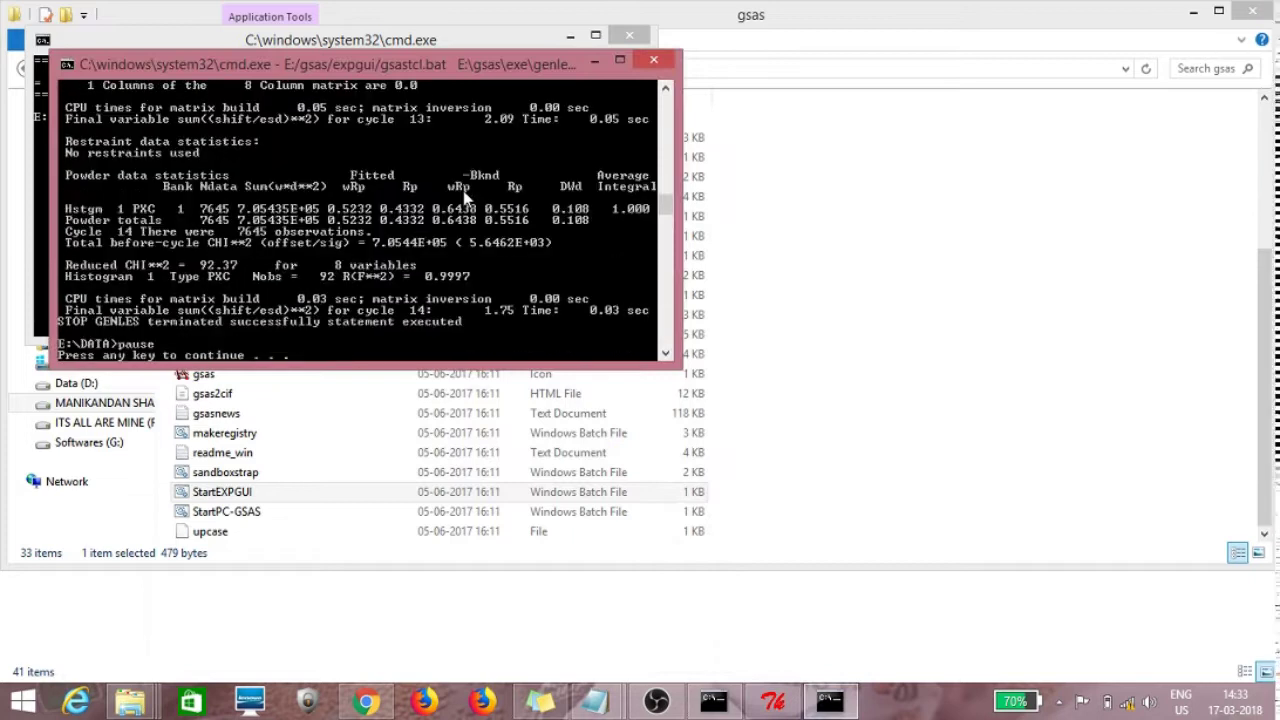
pyautogui.press('Return')
pyautogui.press('Return')
pyautogui.moveTo(544, 140); pyautogui.dragTo(262, 38)
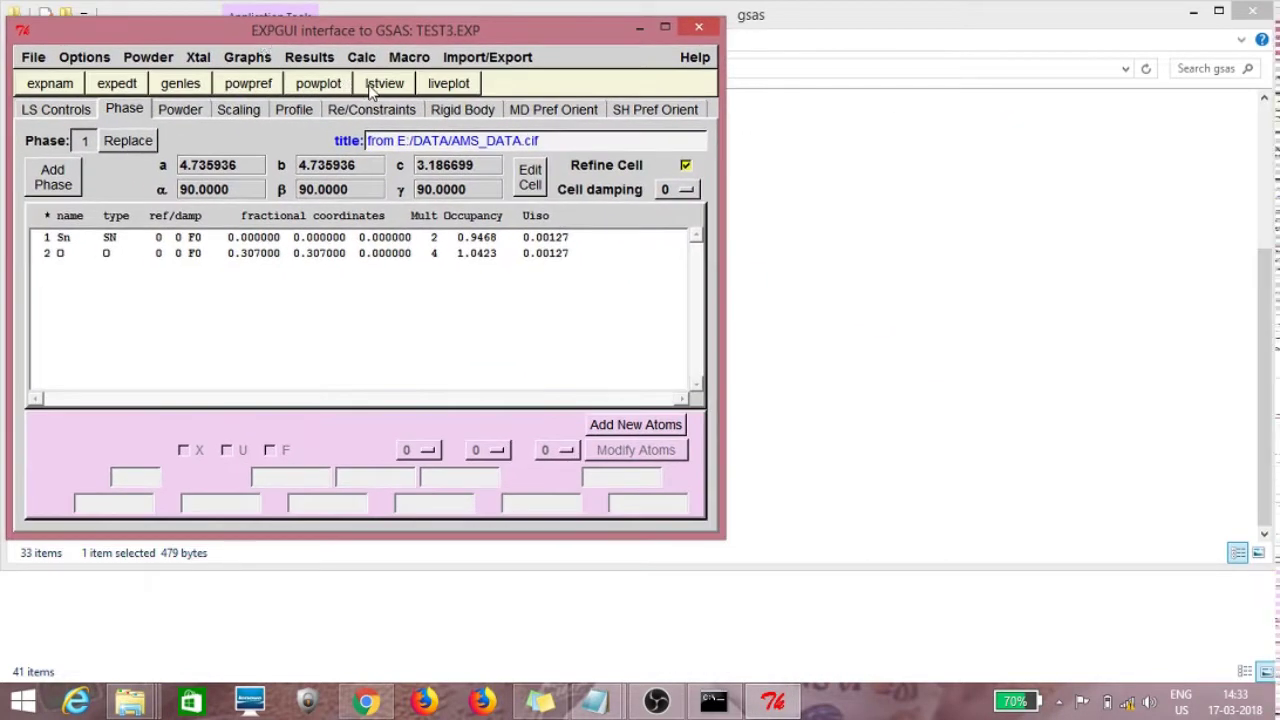
# Step: Show the TEST3.LST listing and an enlarged liveplot of observed, calculated and difference profiles
pyautogui.click(370, 90)
pyautogui.moveTo(397, 195); pyautogui.dragTo(298, 462)
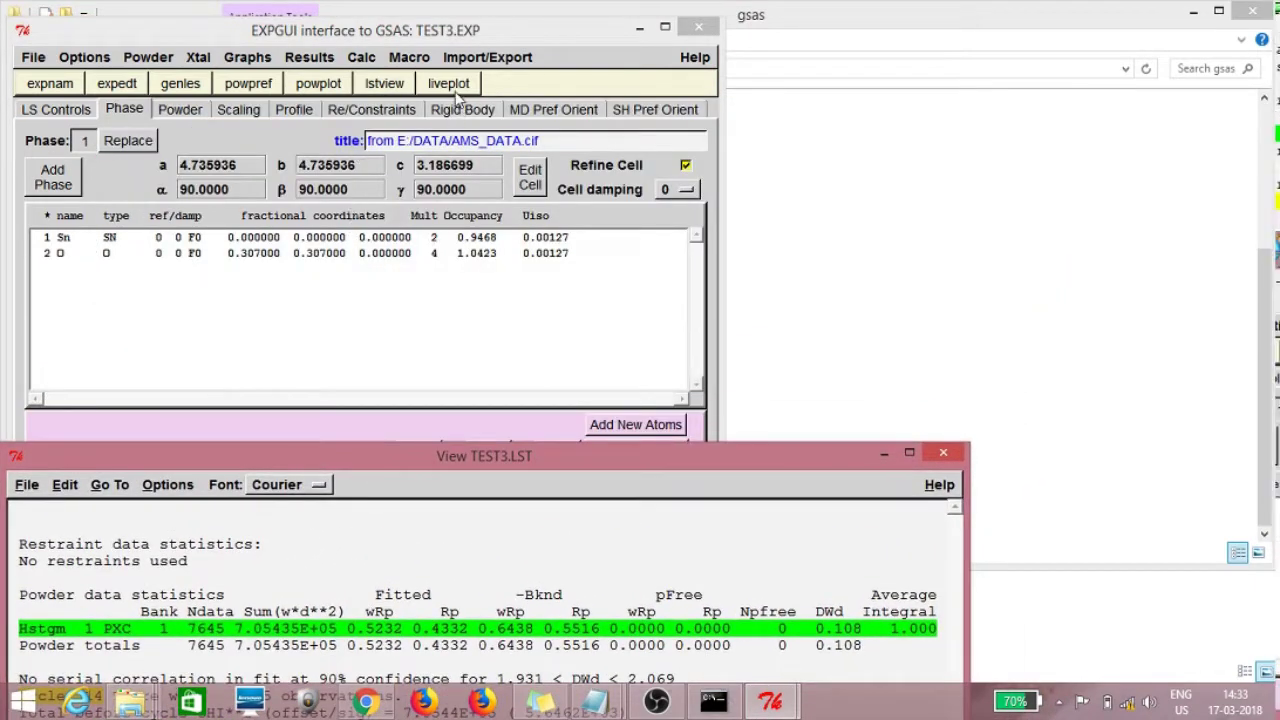
pyautogui.click(455, 88)
pyautogui.moveTo(409, 168); pyautogui.dragTo(1002, 30)
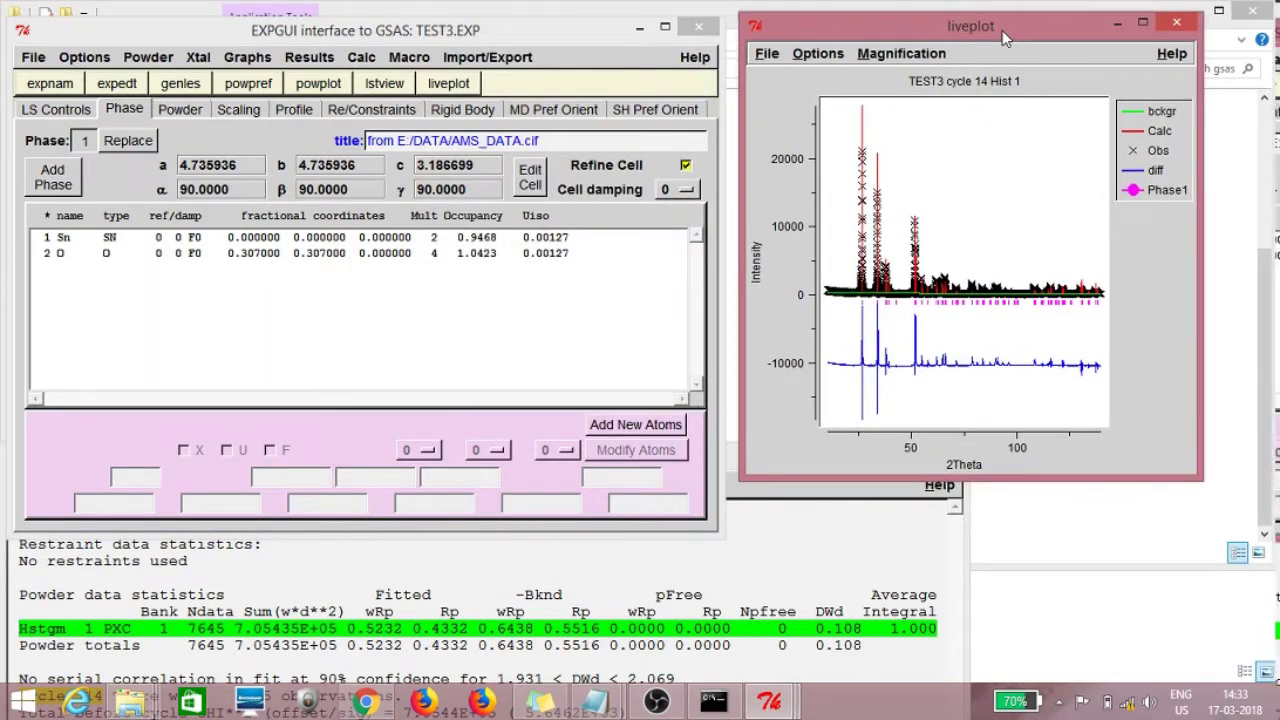
pyautogui.moveTo(1203, 477); pyautogui.dragTo(1265, 545)
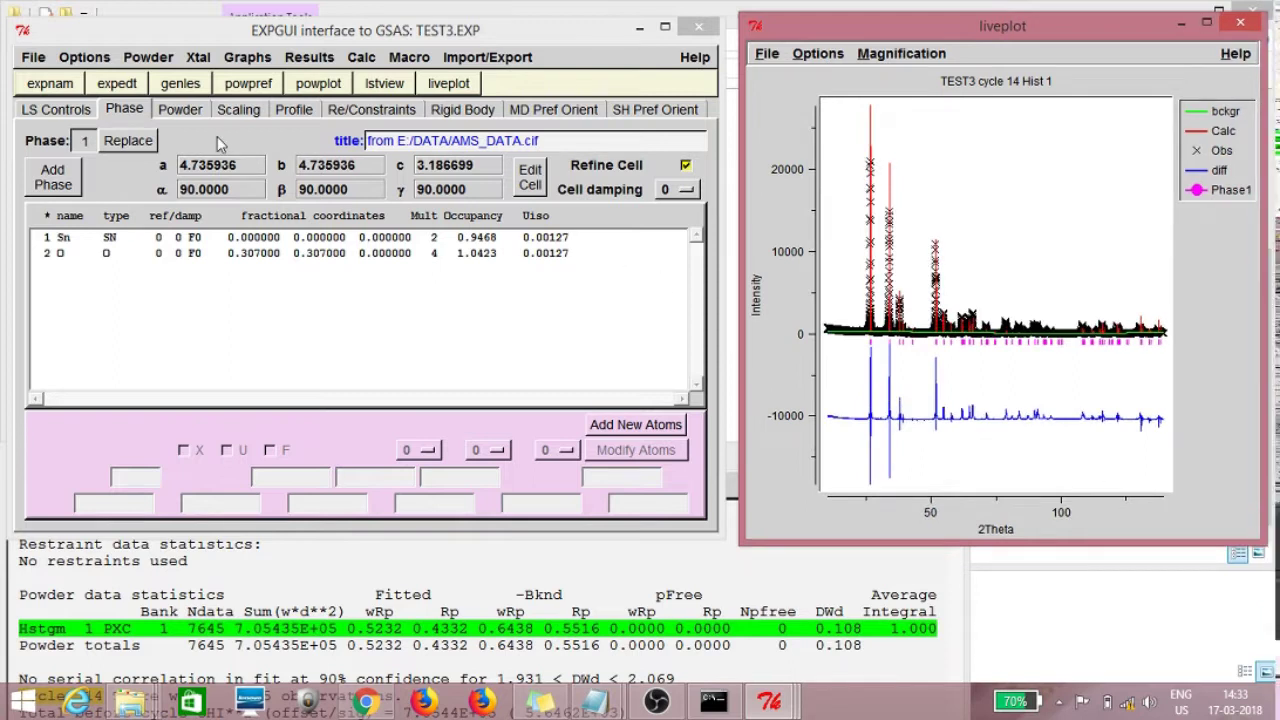
# Step: Turn off occupancy refinement for Sn and O, rerun powpref and genles, and load results
pyautogui.click(338, 366)
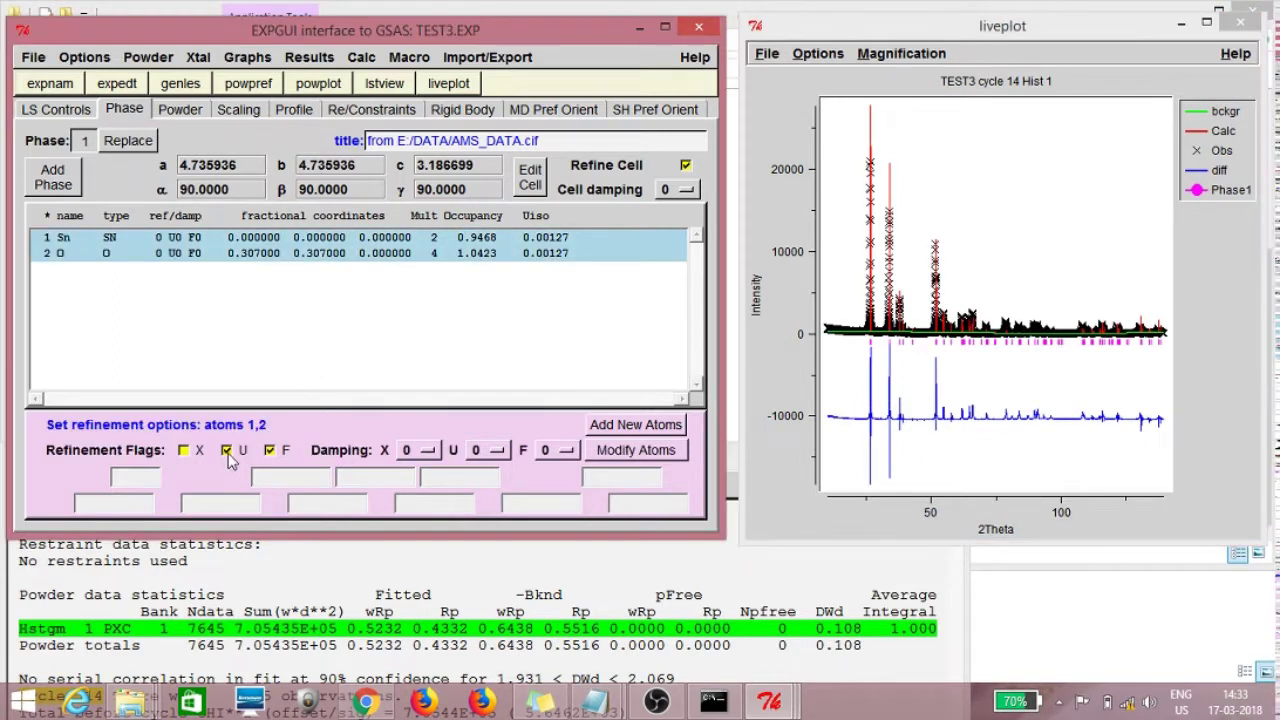
pyautogui.click(270, 451)
pyautogui.click(240, 90)
pyautogui.press('Return')
pyautogui.click(198, 85)
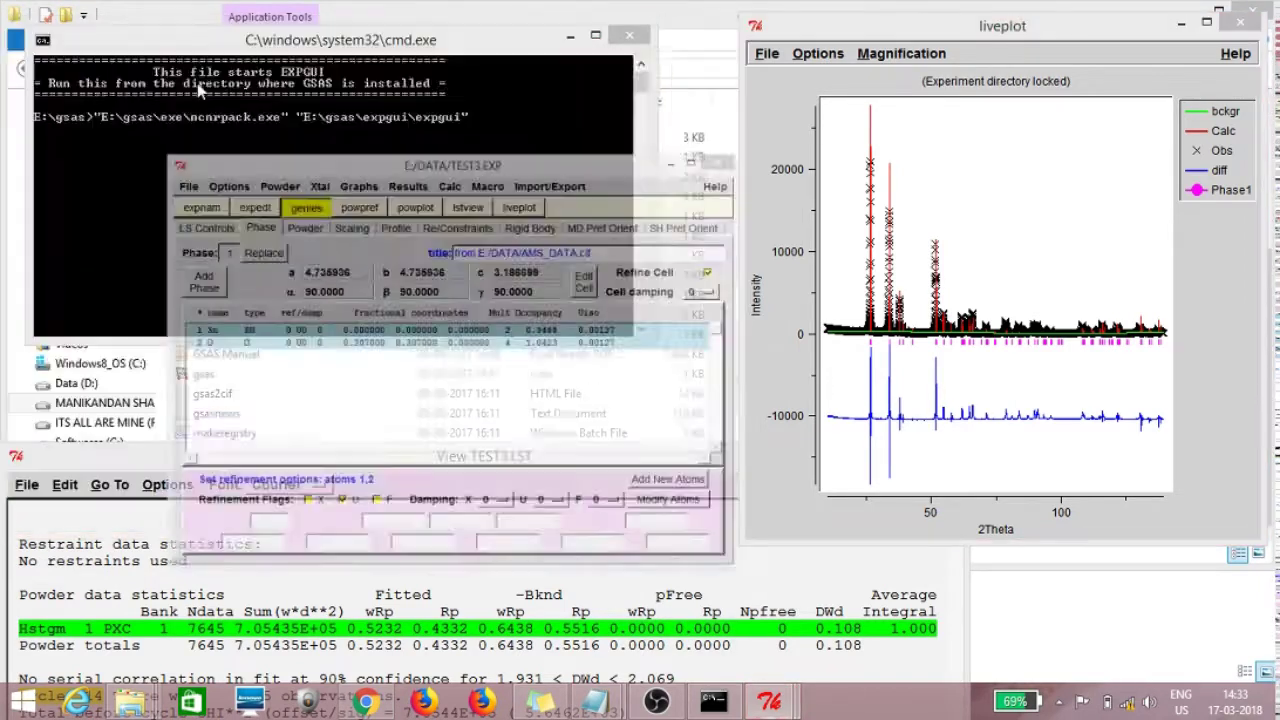
pyautogui.press('Return')
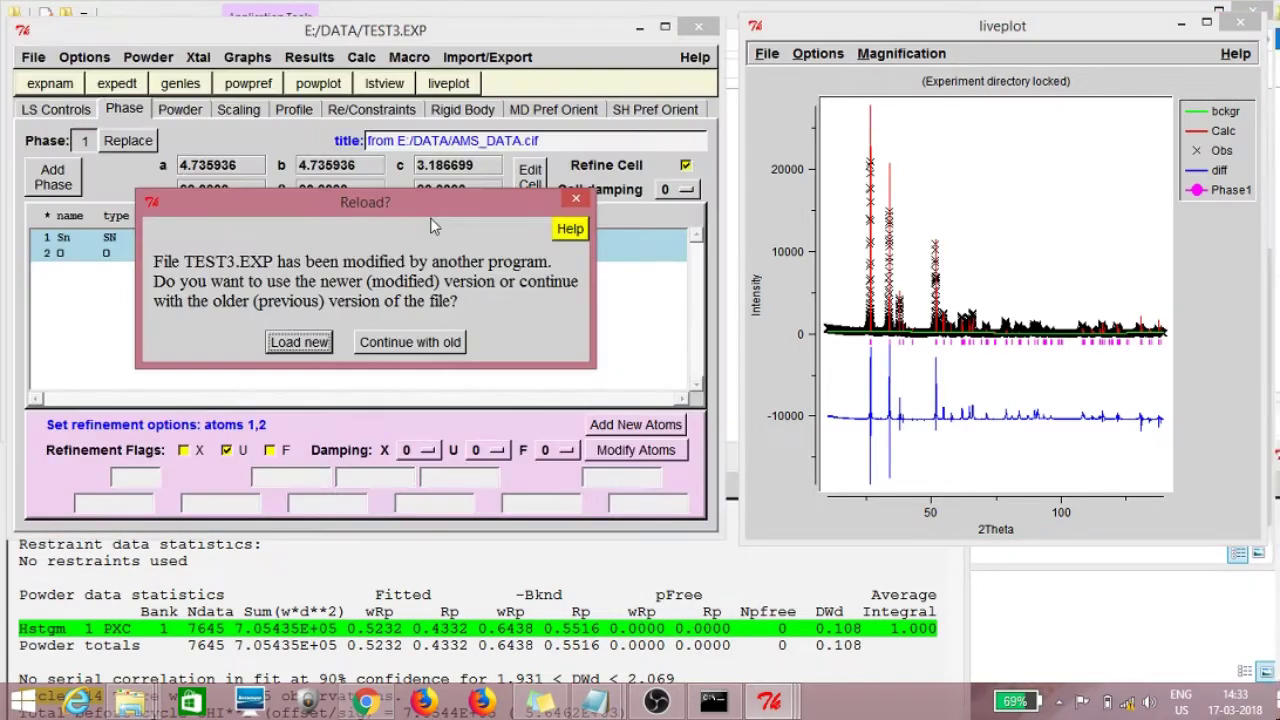
pyautogui.click(300, 340)
# Step: Stop Uiso refinement for both atoms, refine the O coordinates, and rerun the refinement
pyautogui.click(279, 289)
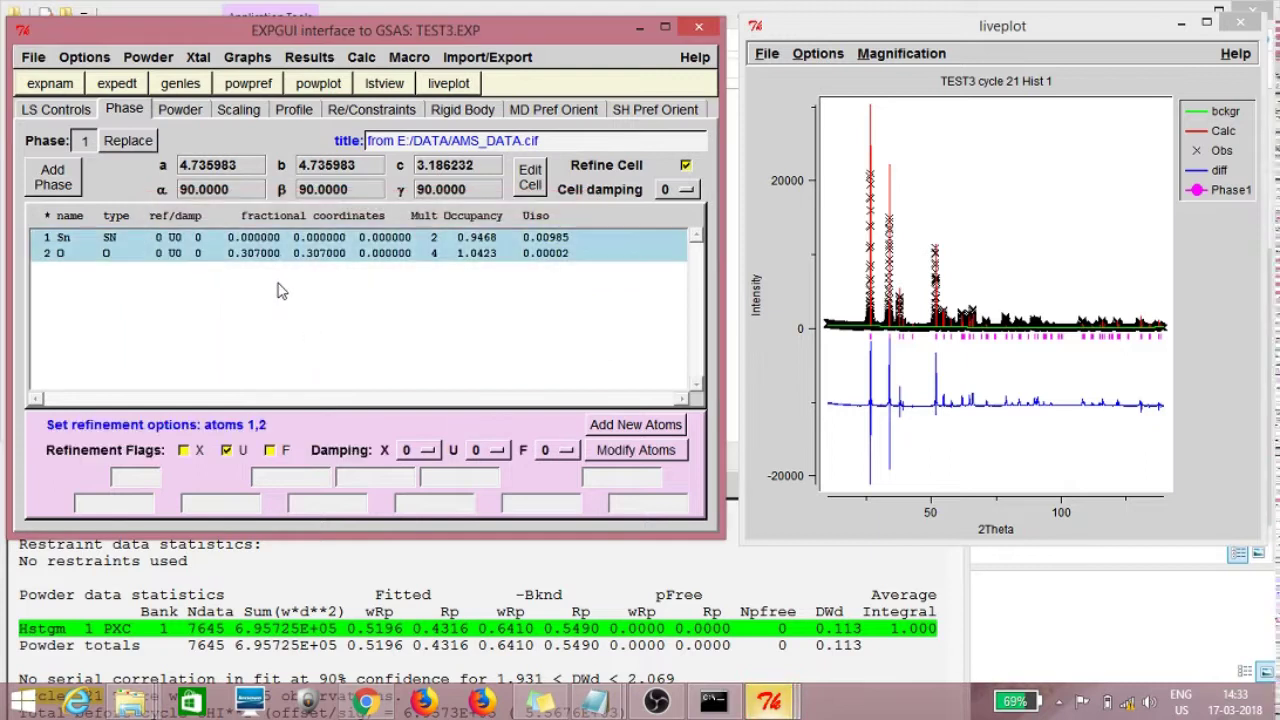
pyautogui.click(232, 452)
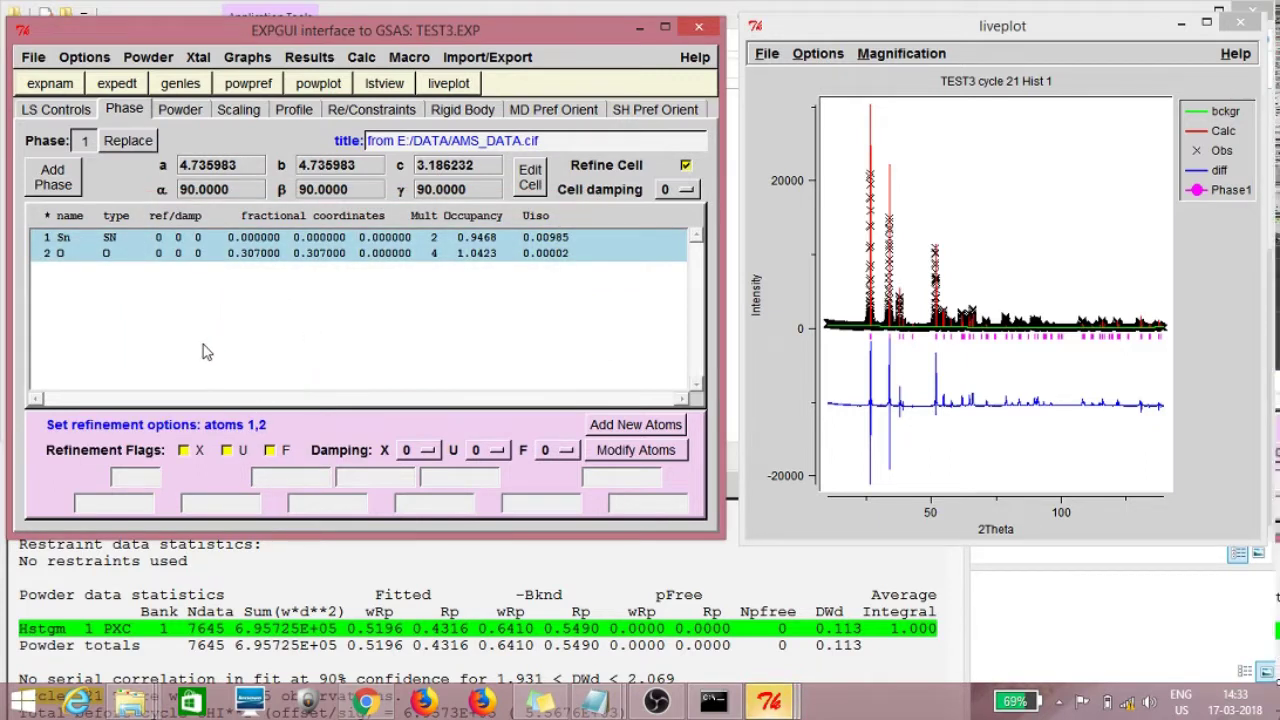
pyautogui.click(205, 350)
pyautogui.click(184, 451)
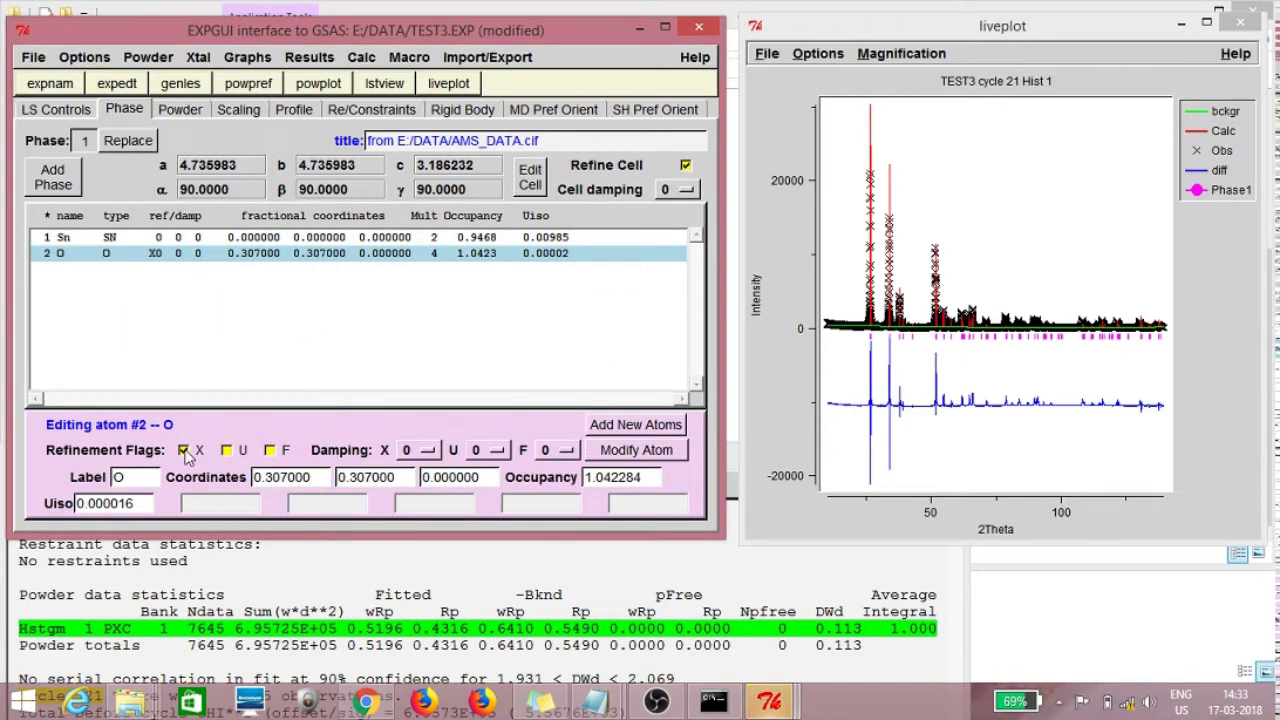
pyautogui.click(248, 86)
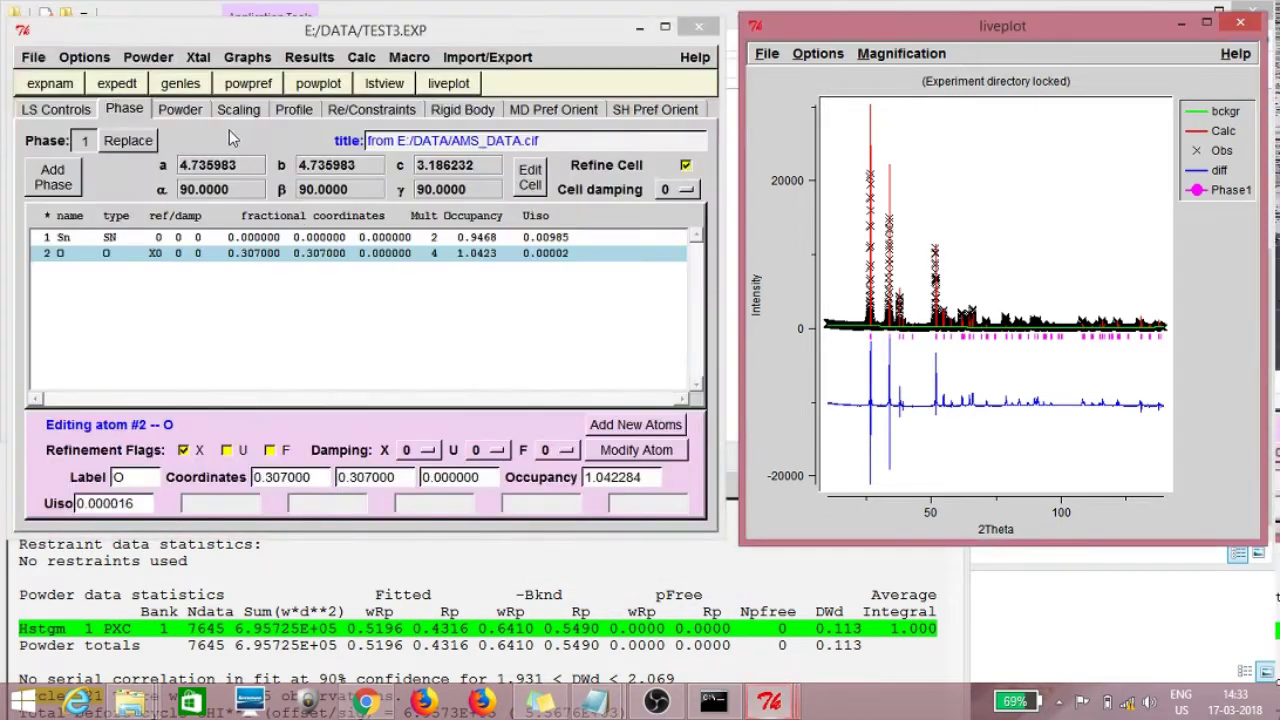
pyautogui.click(185, 85)
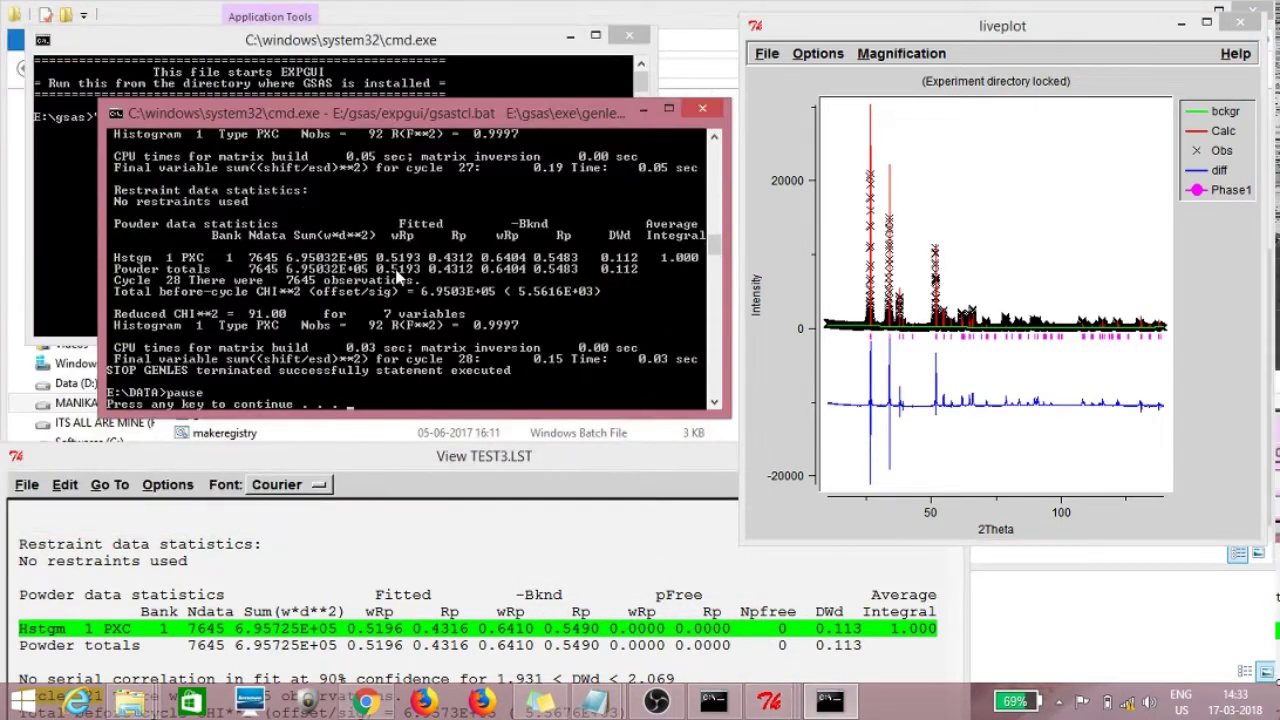
pyautogui.press('Return')
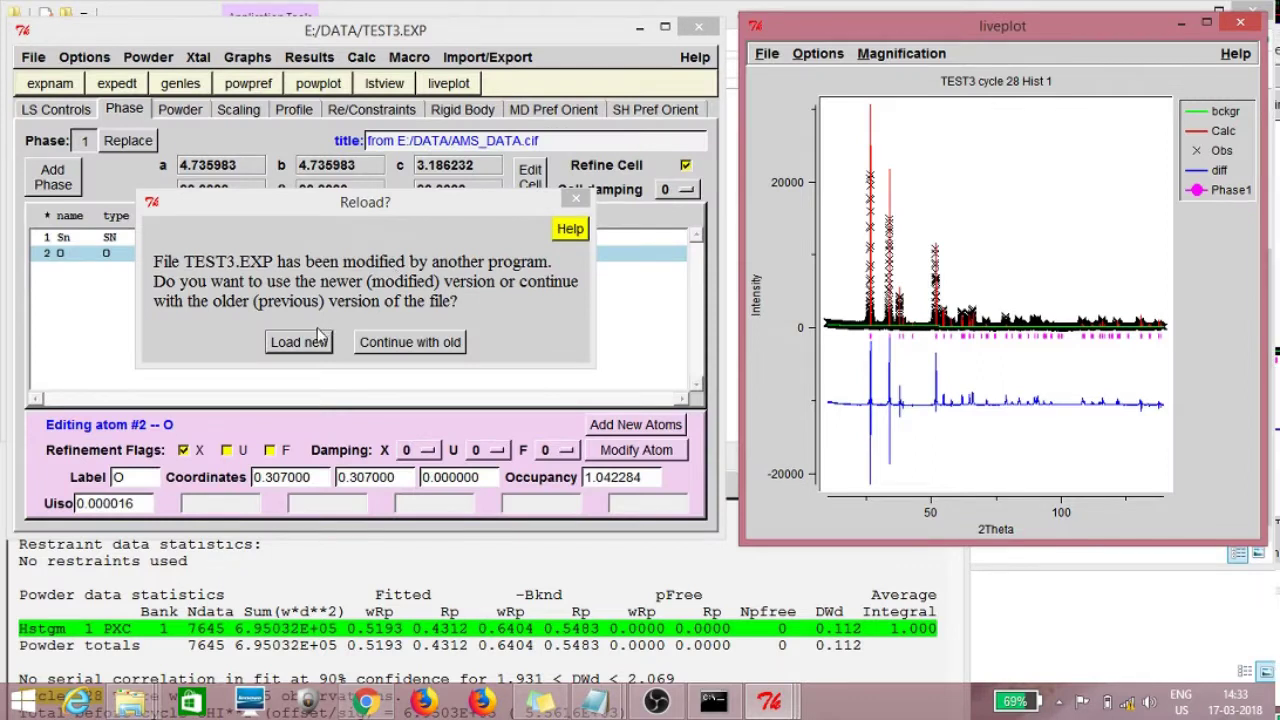
pyautogui.click(322, 344)
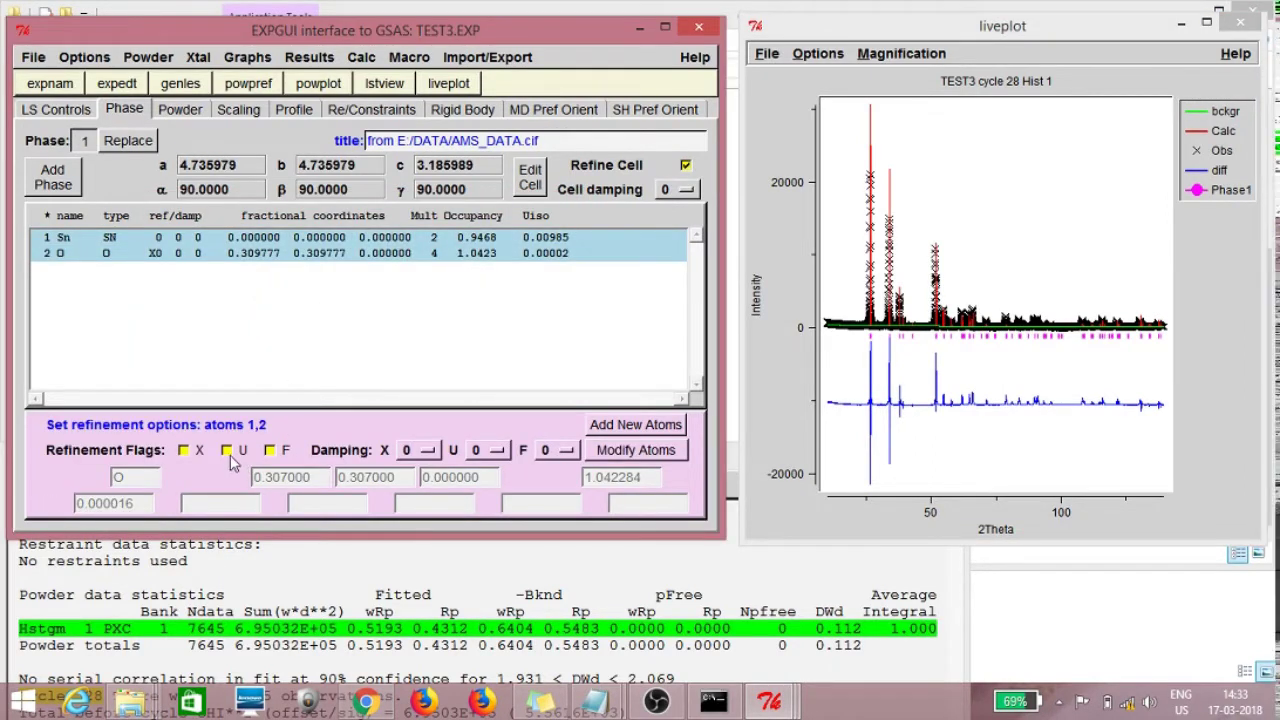
# Step: Repeat powpref and genles to cycle 35 (wRp 0.5193) and re-enable occupancy flags for both atoms
pyautogui.click(249, 83)
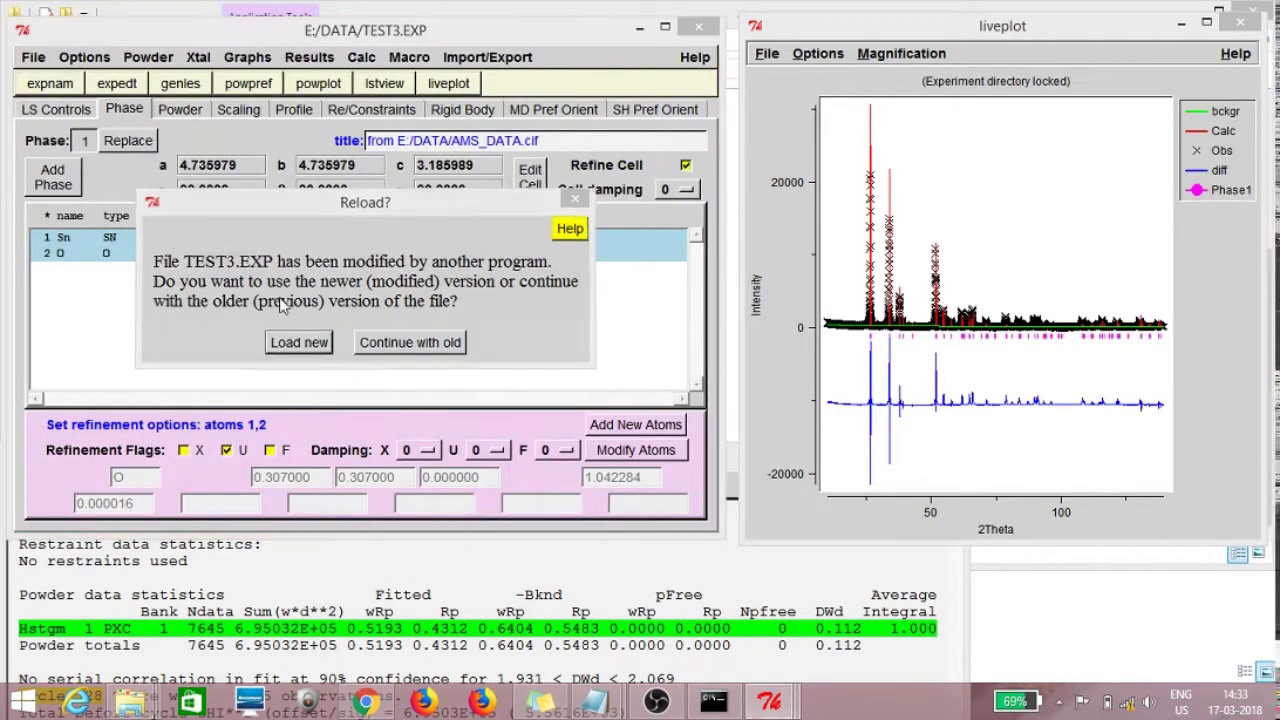
pyautogui.click(299, 342)
pyautogui.click(180, 83)
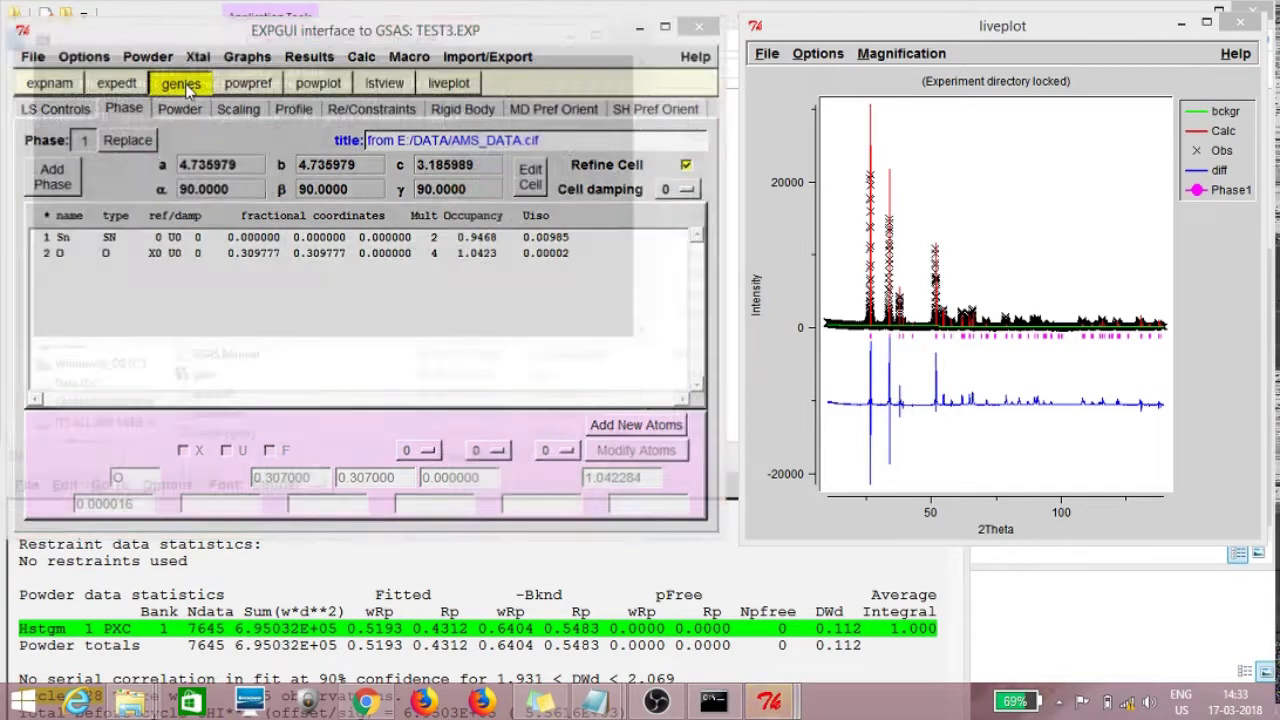
pyautogui.press('Return')
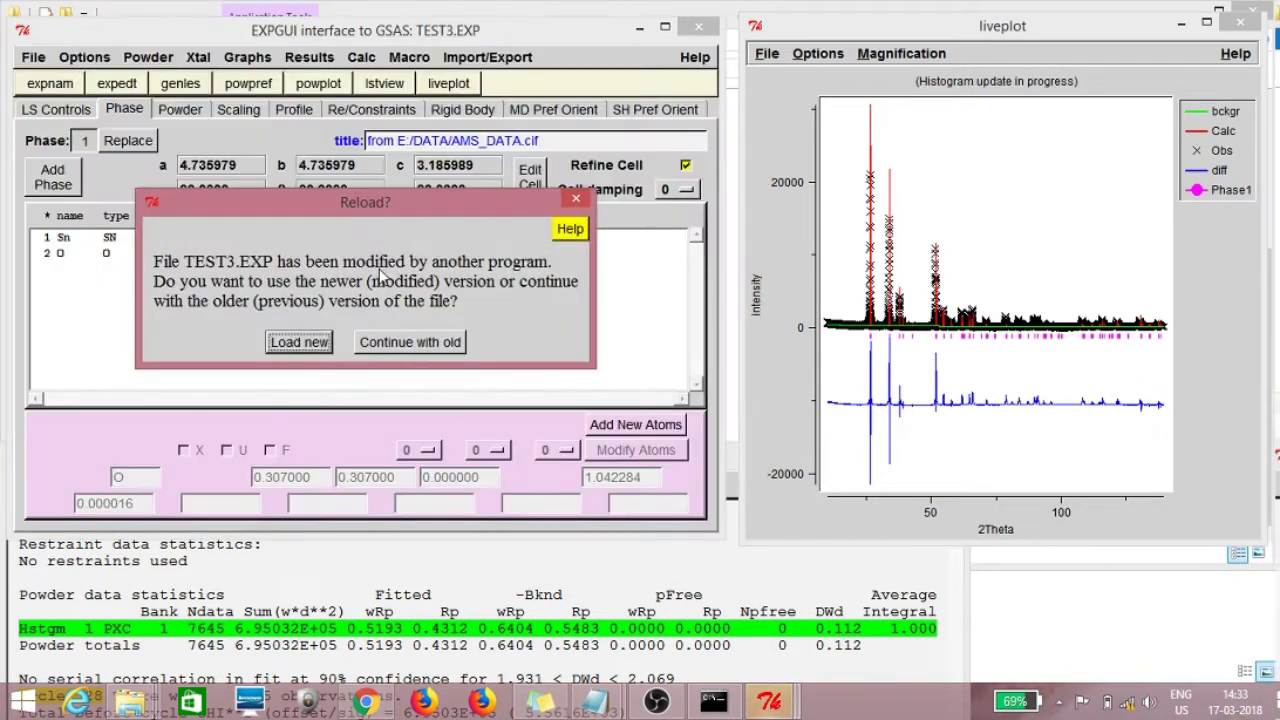
pyautogui.press('Return')
pyautogui.click(269, 450)
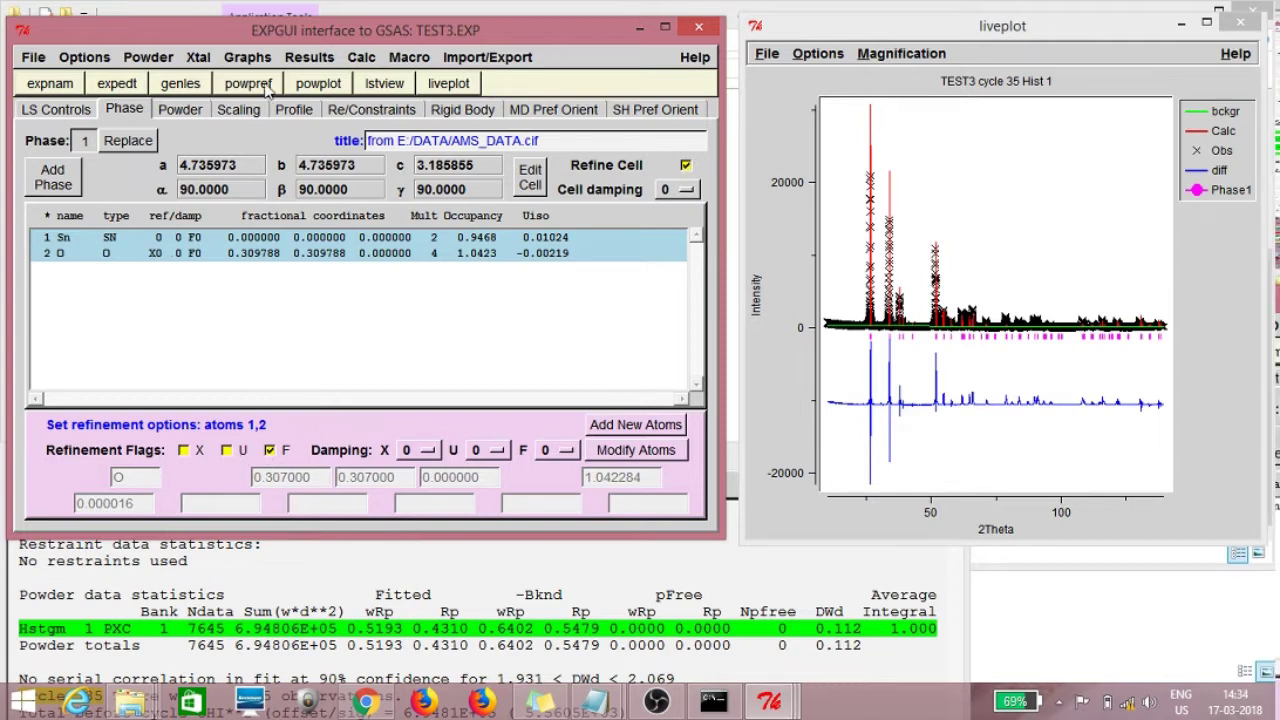
# Step: Refine occupancies to cycle 42 (wRp 0.5192, Rp 0.4308) and display the histogram's powder settings
pyautogui.click(318, 83)
pyautogui.press('Return')
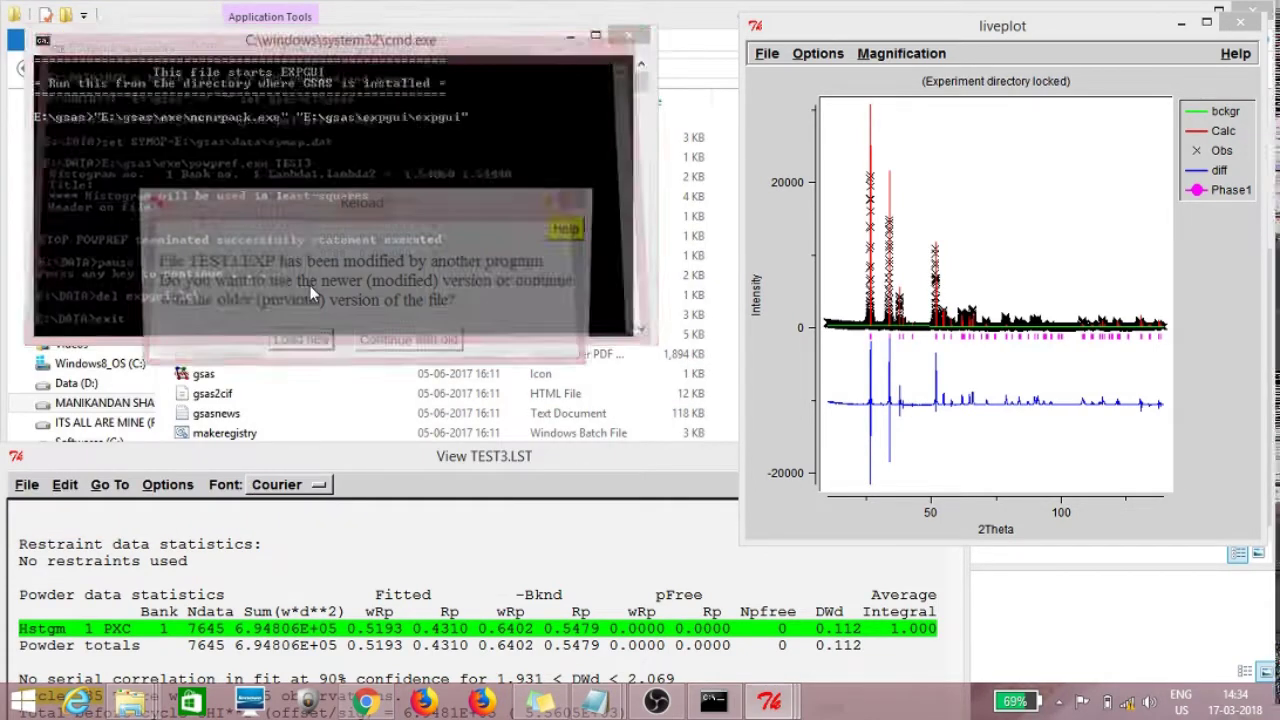
pyautogui.click(298, 342)
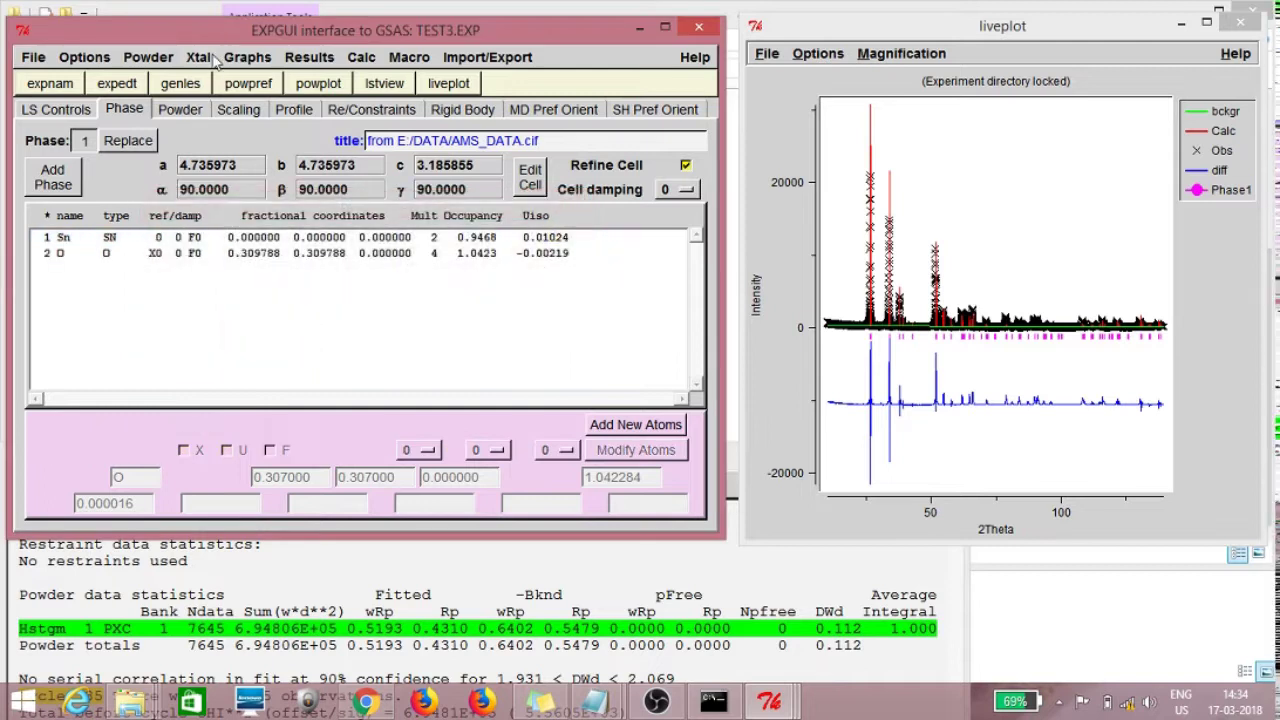
pyautogui.click(196, 84)
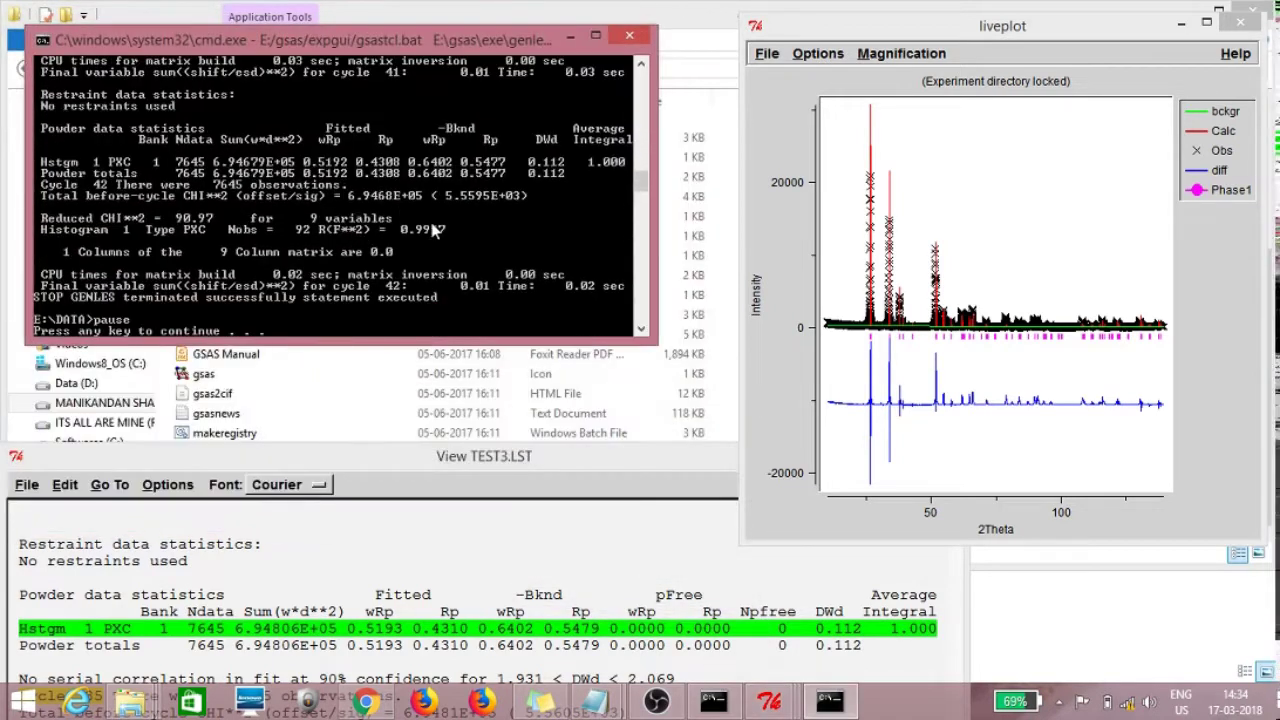
pyautogui.press('Return')
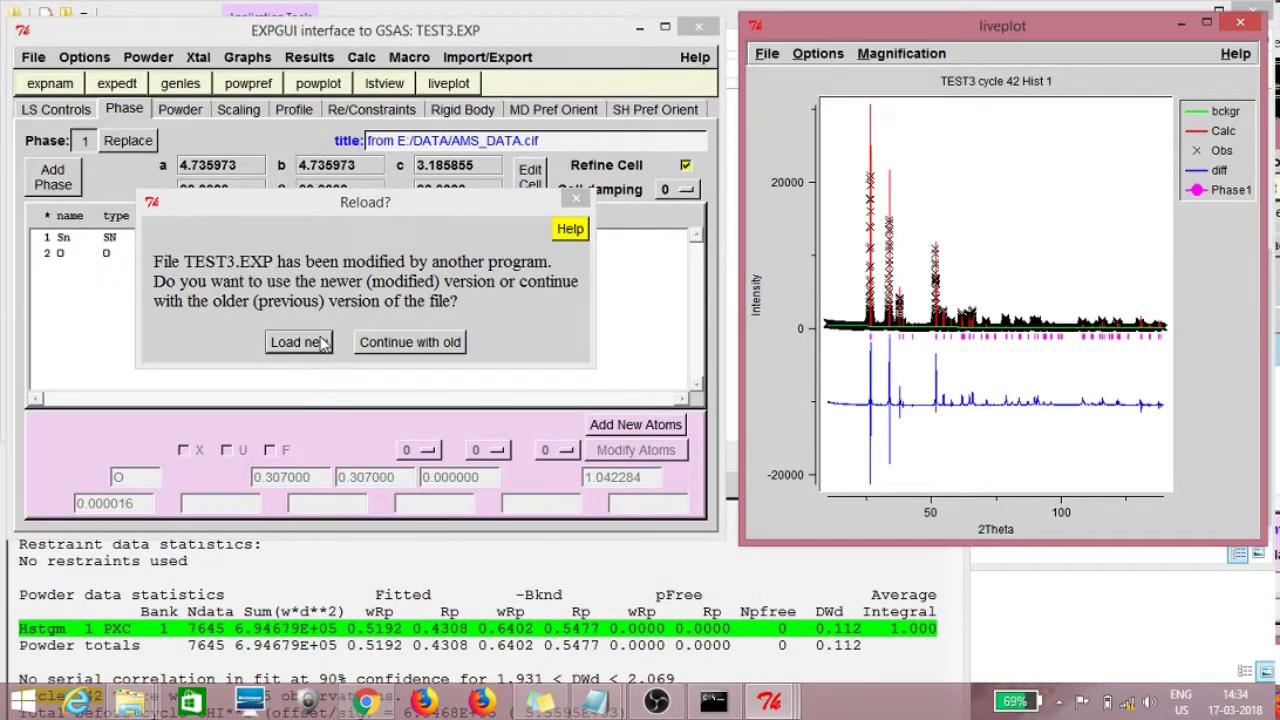
pyautogui.click(298, 342)
pyautogui.click(182, 110)
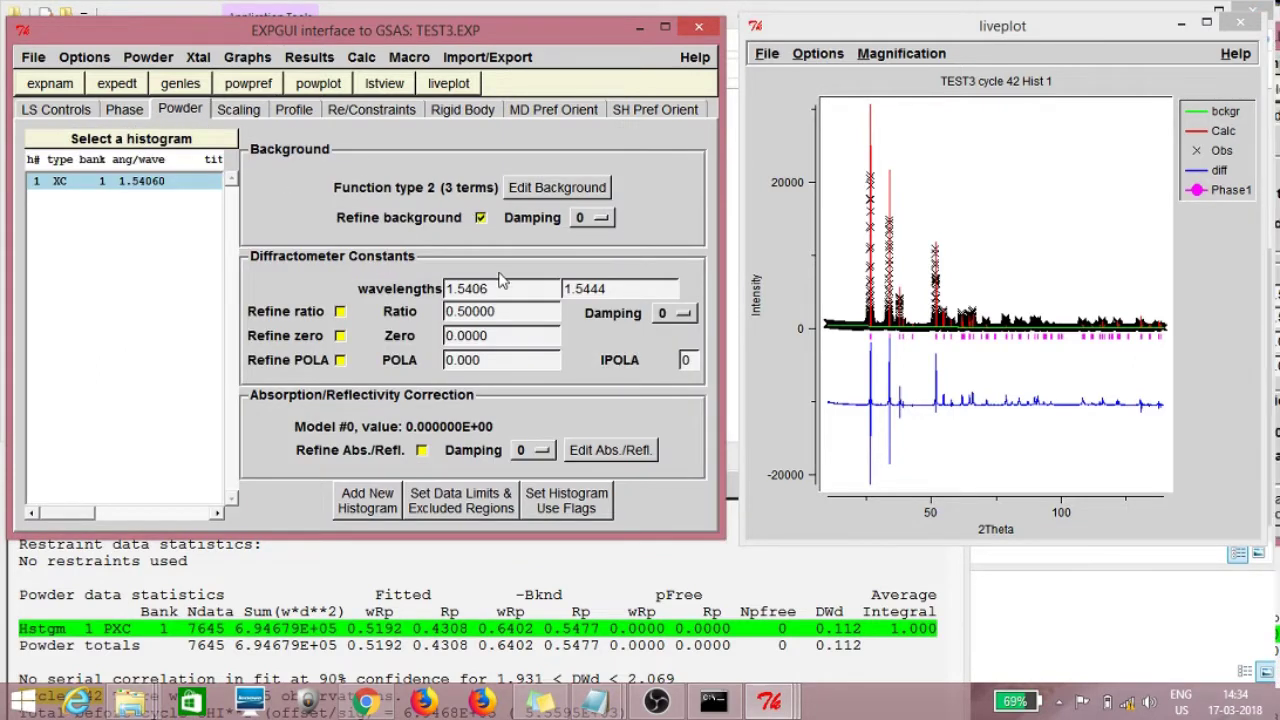
# Step: Open the full-screen background editor zoomed on 10–25° 2Theta with clicks set to add points
pyautogui.click(571, 195)
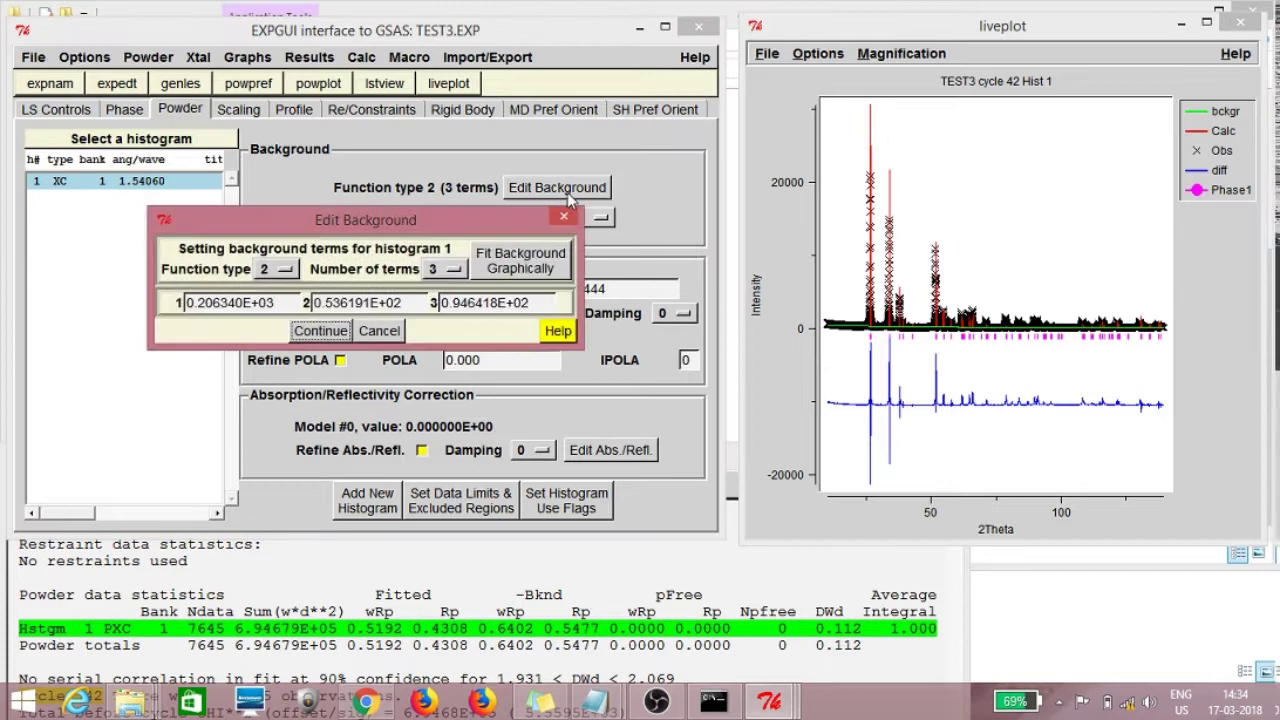
pyautogui.click(553, 260)
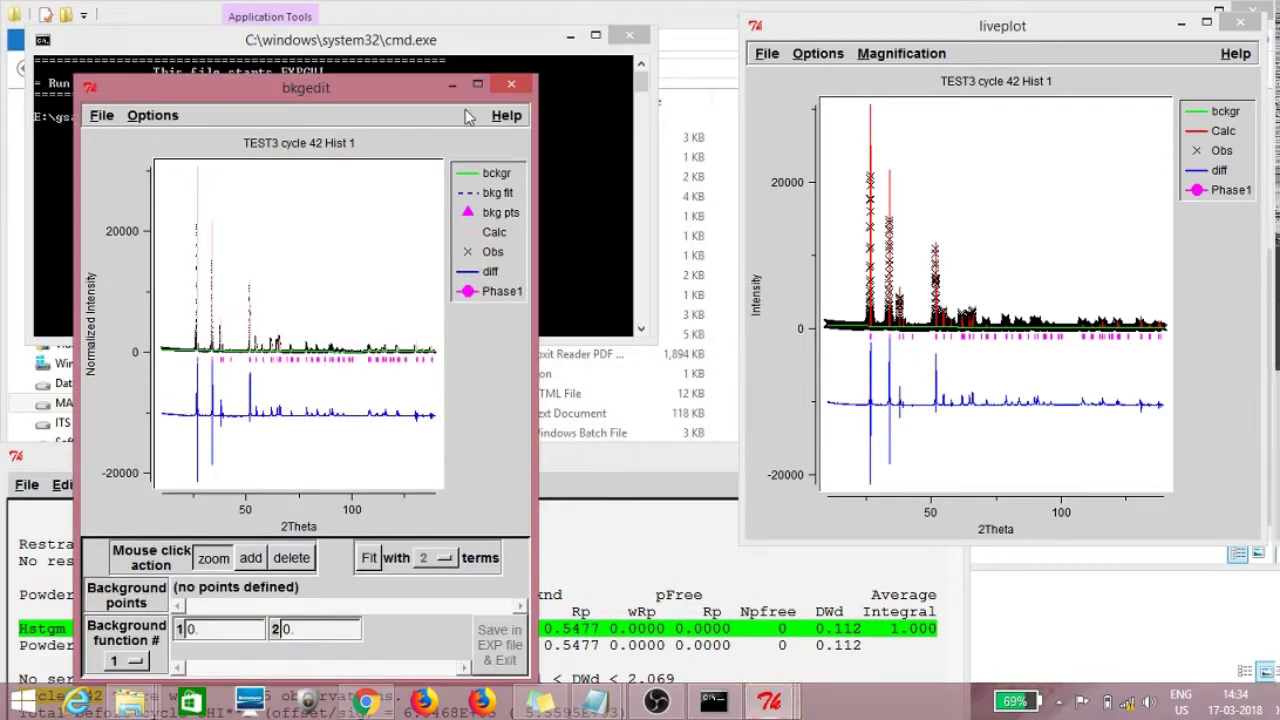
pyautogui.click(477, 84)
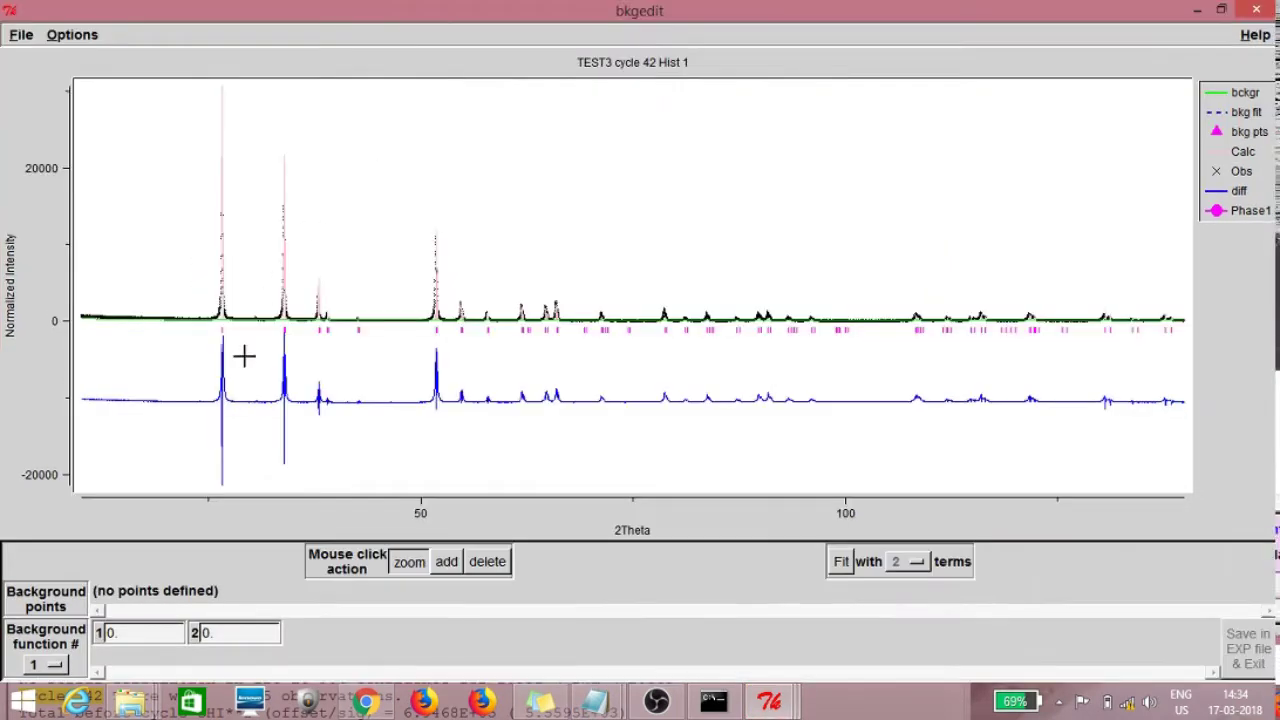
pyautogui.click(77, 313)
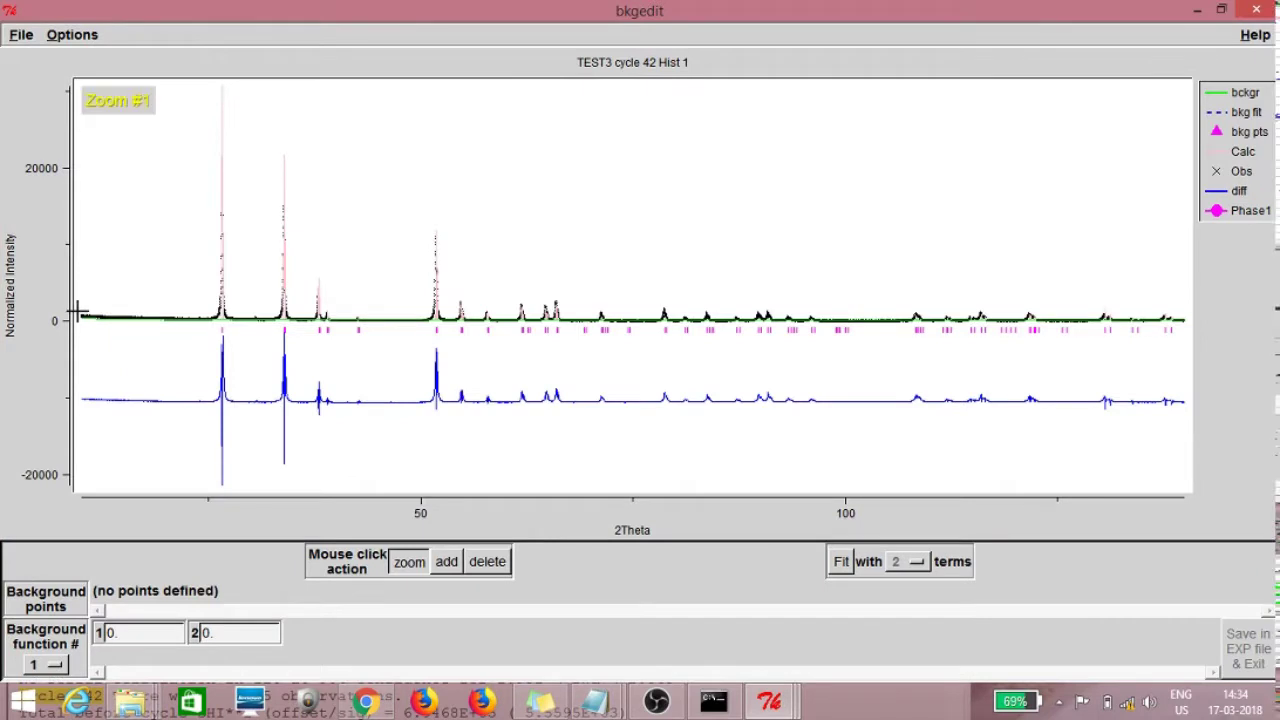
pyautogui.click(211, 325)
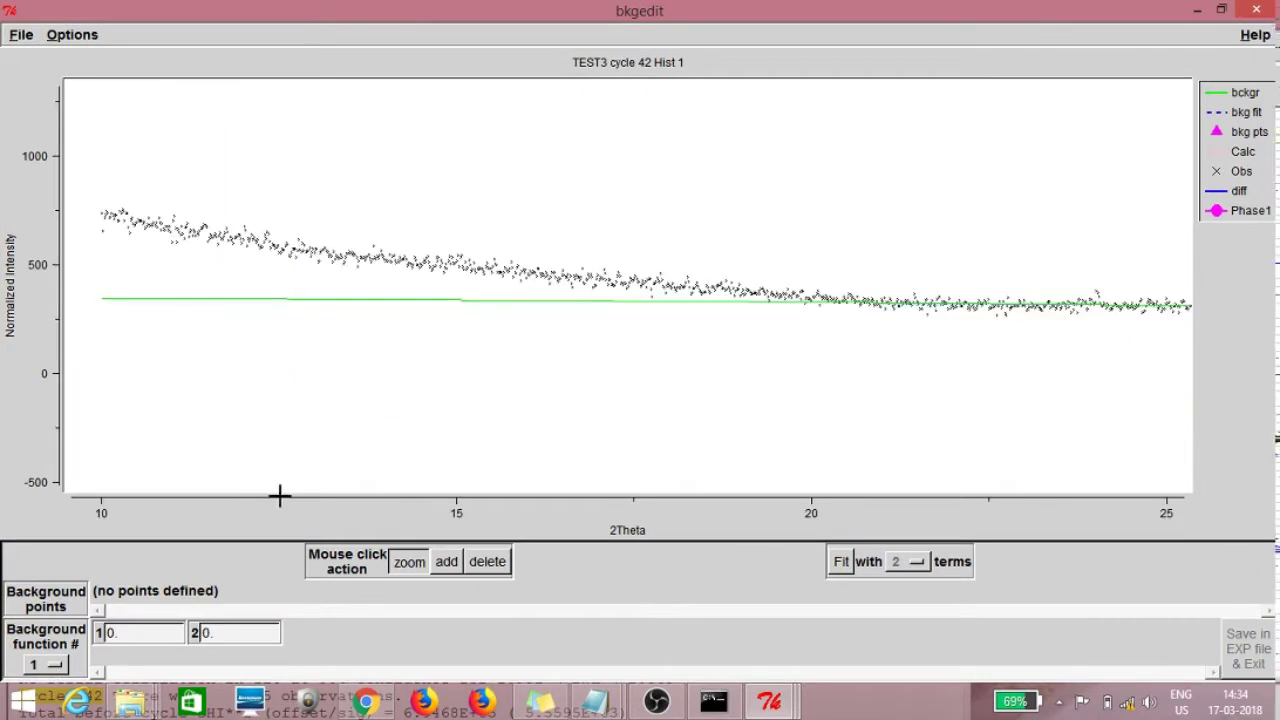
pyautogui.click(446, 563)
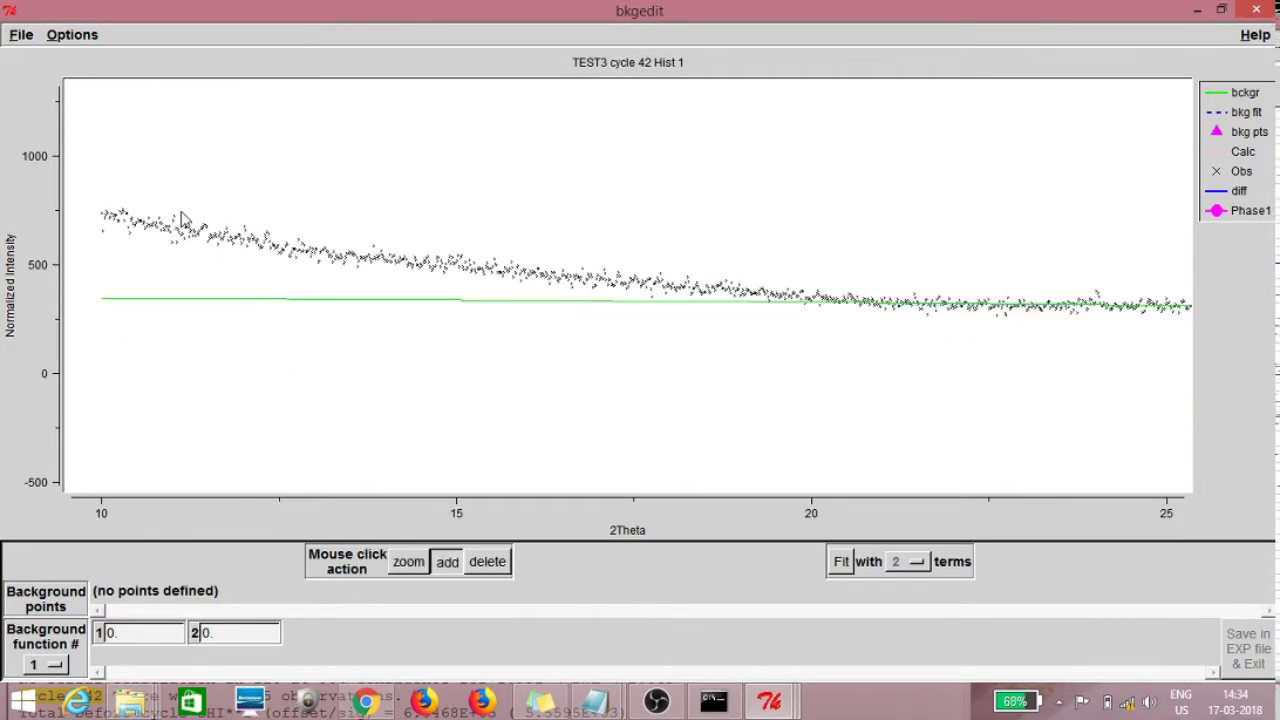
# Step: Place background points along the baseline from about 10° to 29.9° 2Theta
pyautogui.click(114, 217)
pyautogui.click(276, 239)
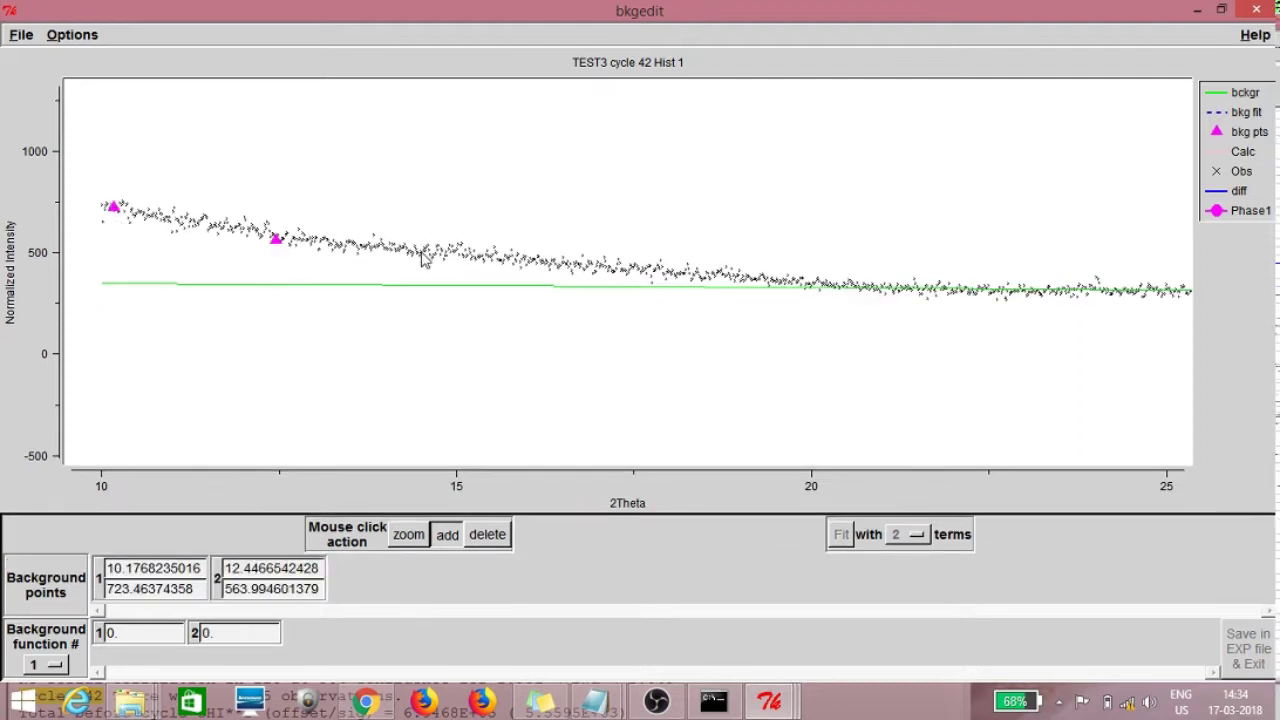
pyautogui.click(622, 274)
pyautogui.click(728, 284)
pyautogui.click(883, 290)
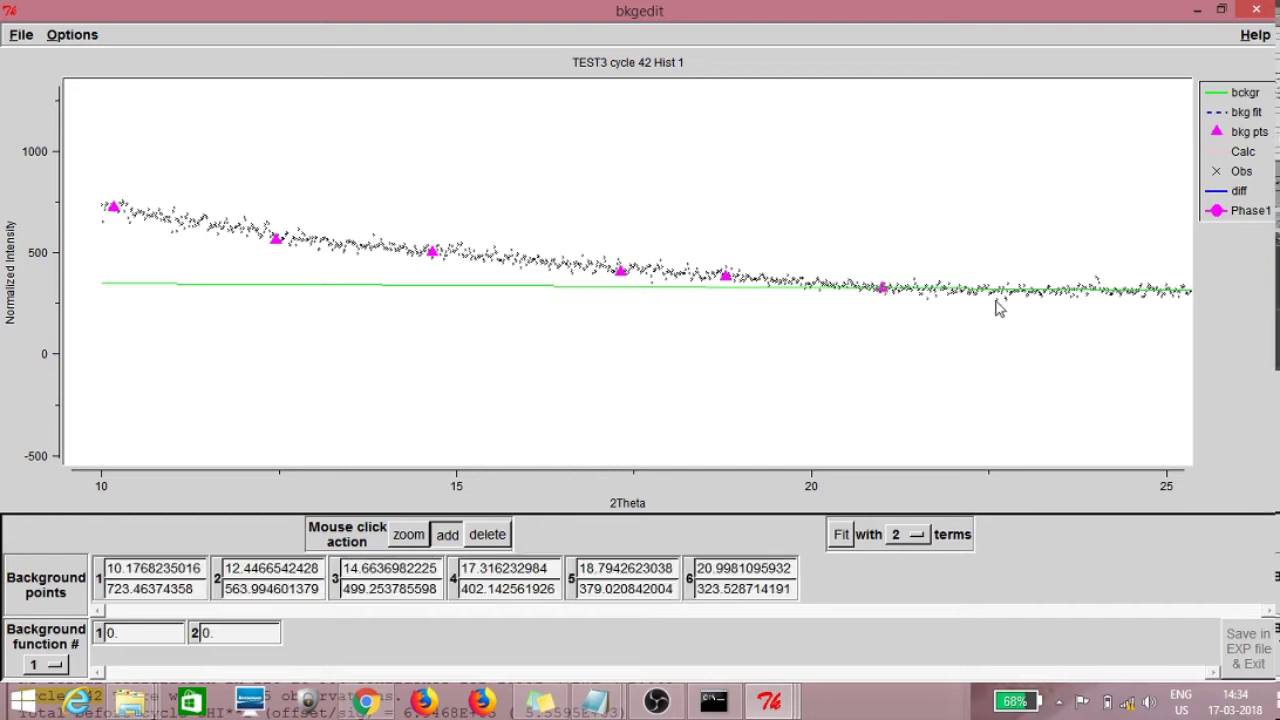
pyautogui.click(1016, 296)
pyautogui.click(1139, 299)
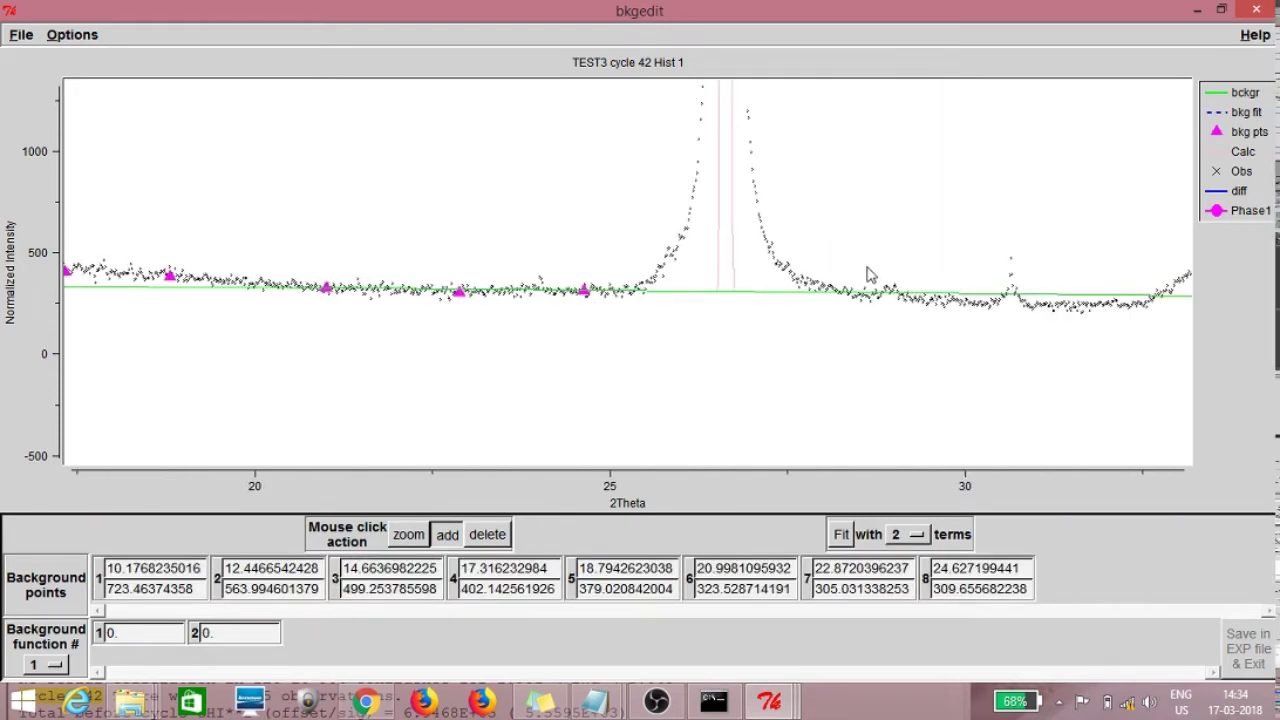
pyautogui.click(856, 302)
pyautogui.click(955, 303)
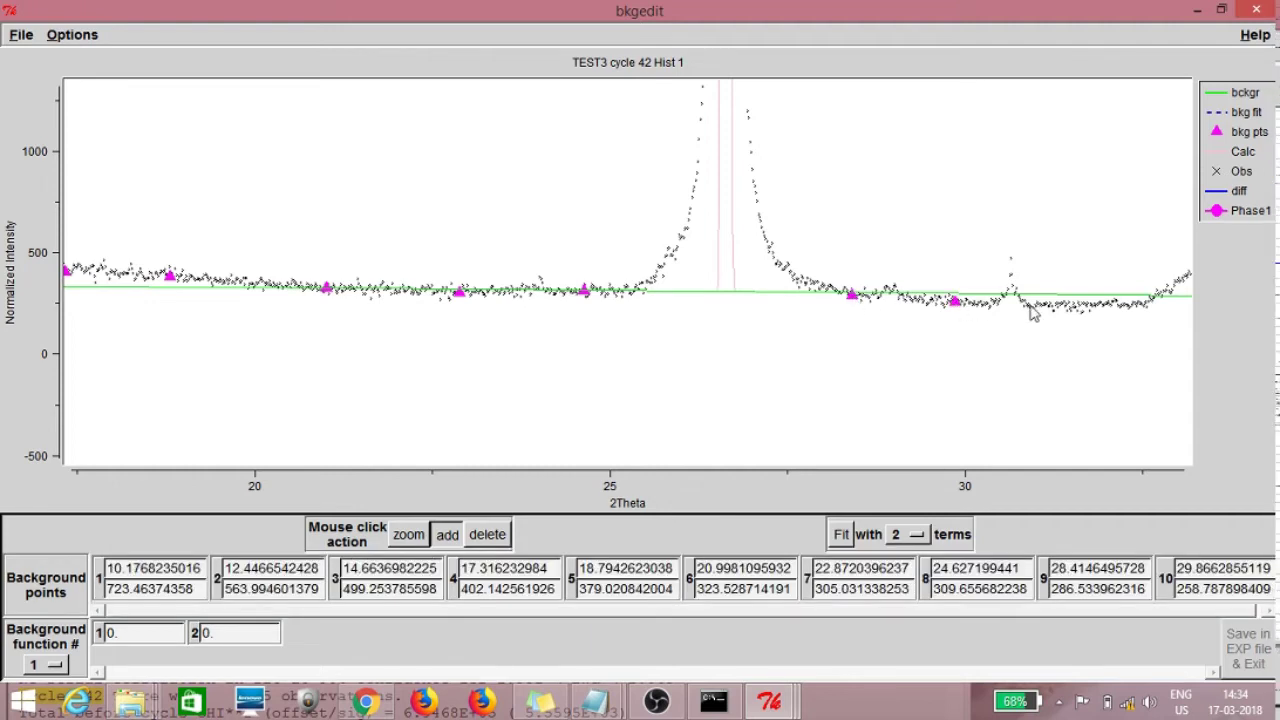
# Step: Add background points between peaks from about 32.5° to 46.1° 2Theta
pyautogui.press('Right')
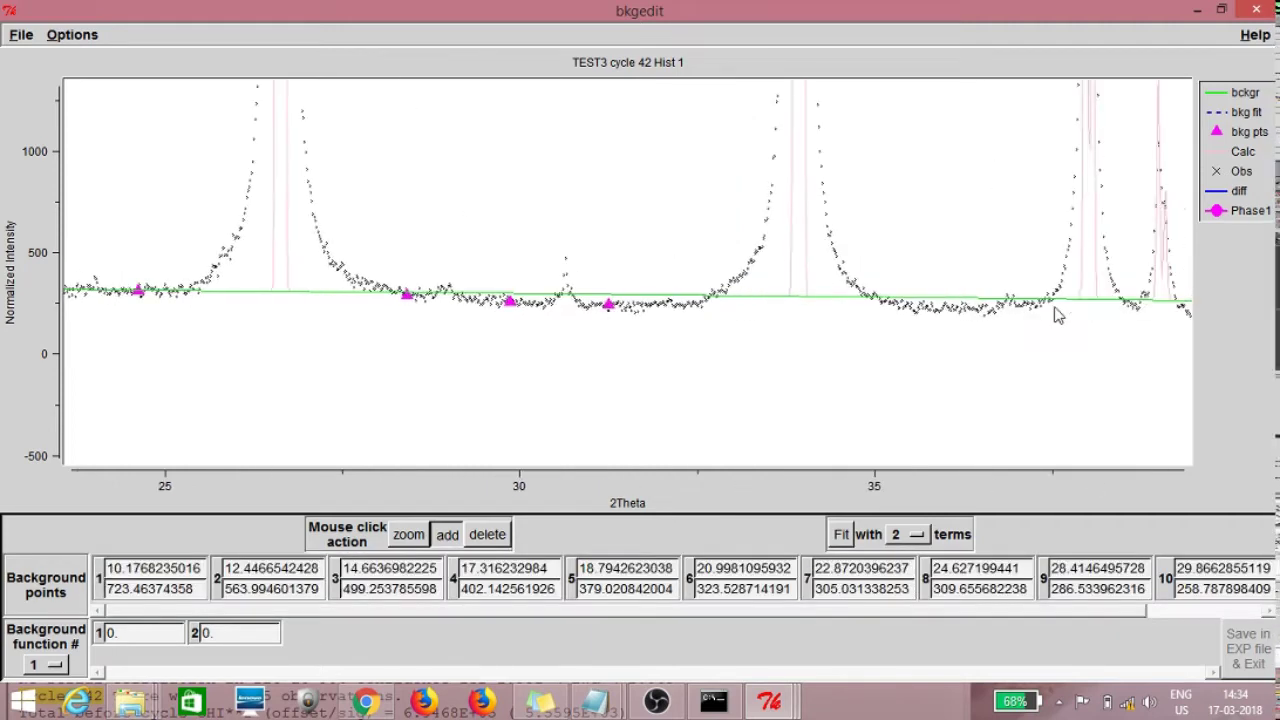
pyautogui.click(701, 305)
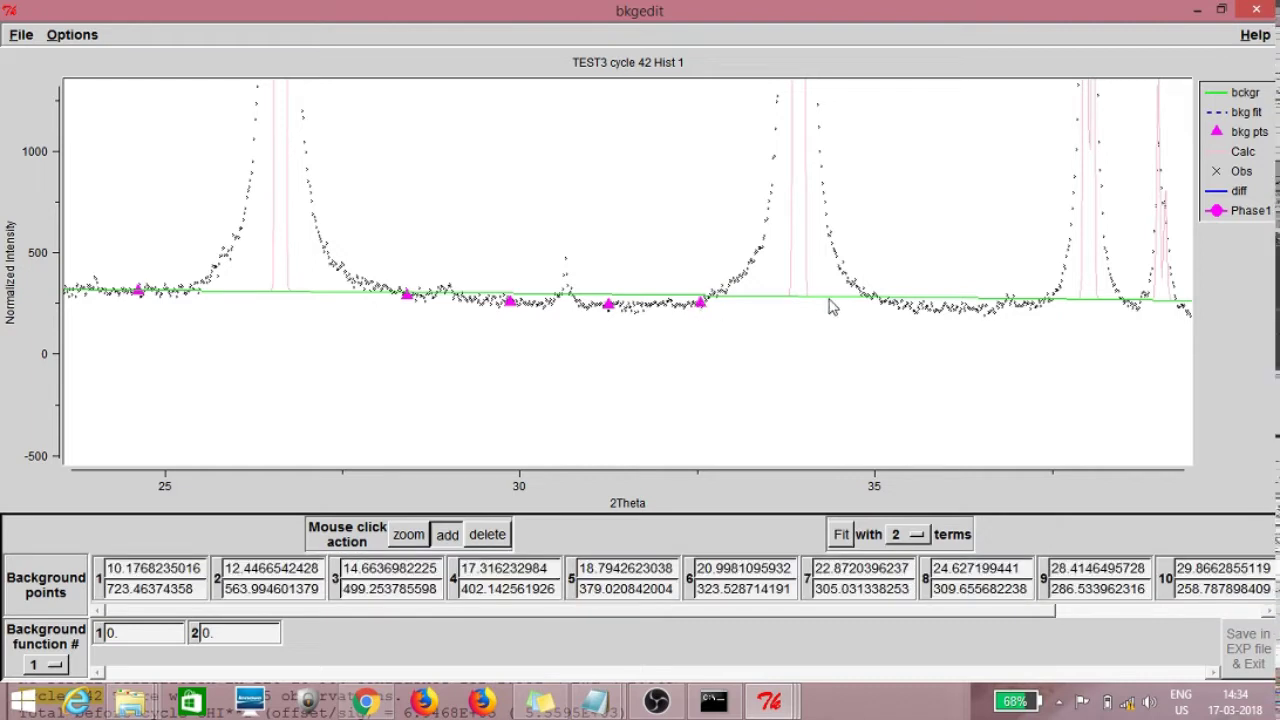
pyautogui.click(885, 304)
pyautogui.click(980, 310)
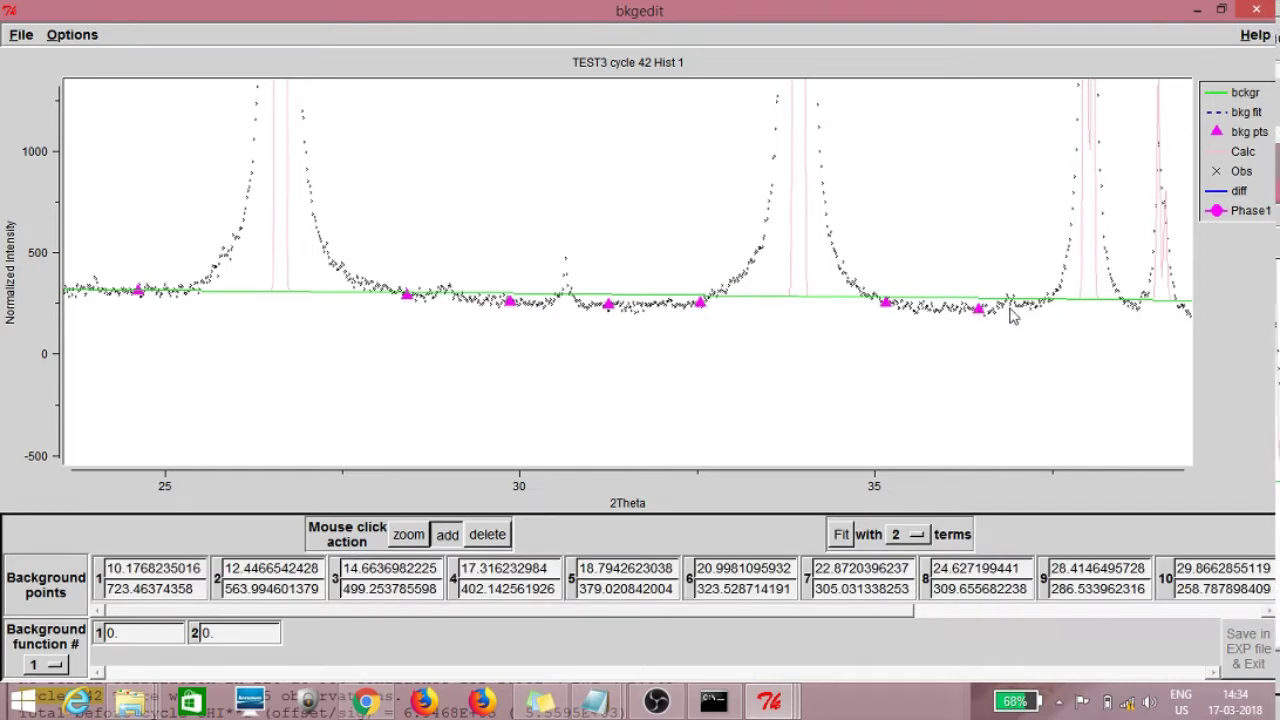
pyautogui.click(1037, 314)
pyautogui.press('Right')
pyautogui.press('Right')
pyautogui.press('Right')
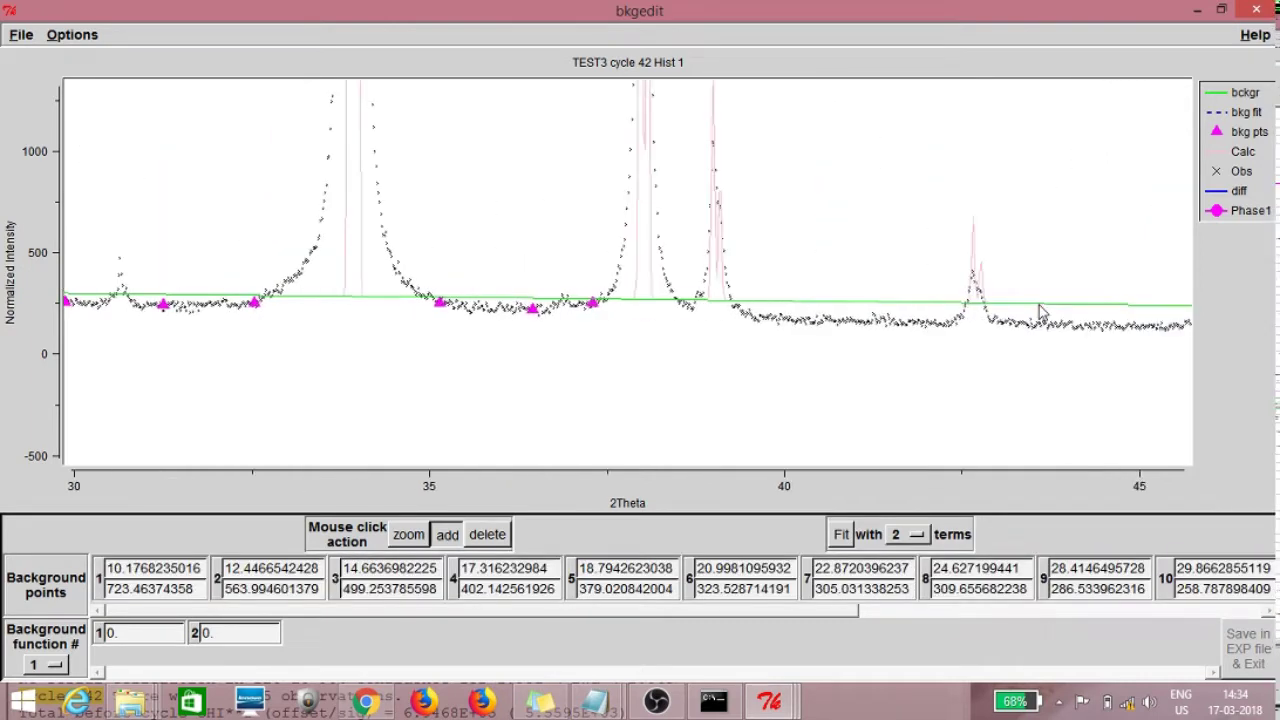
pyautogui.click(650, 320)
pyautogui.click(758, 322)
pyautogui.click(888, 325)
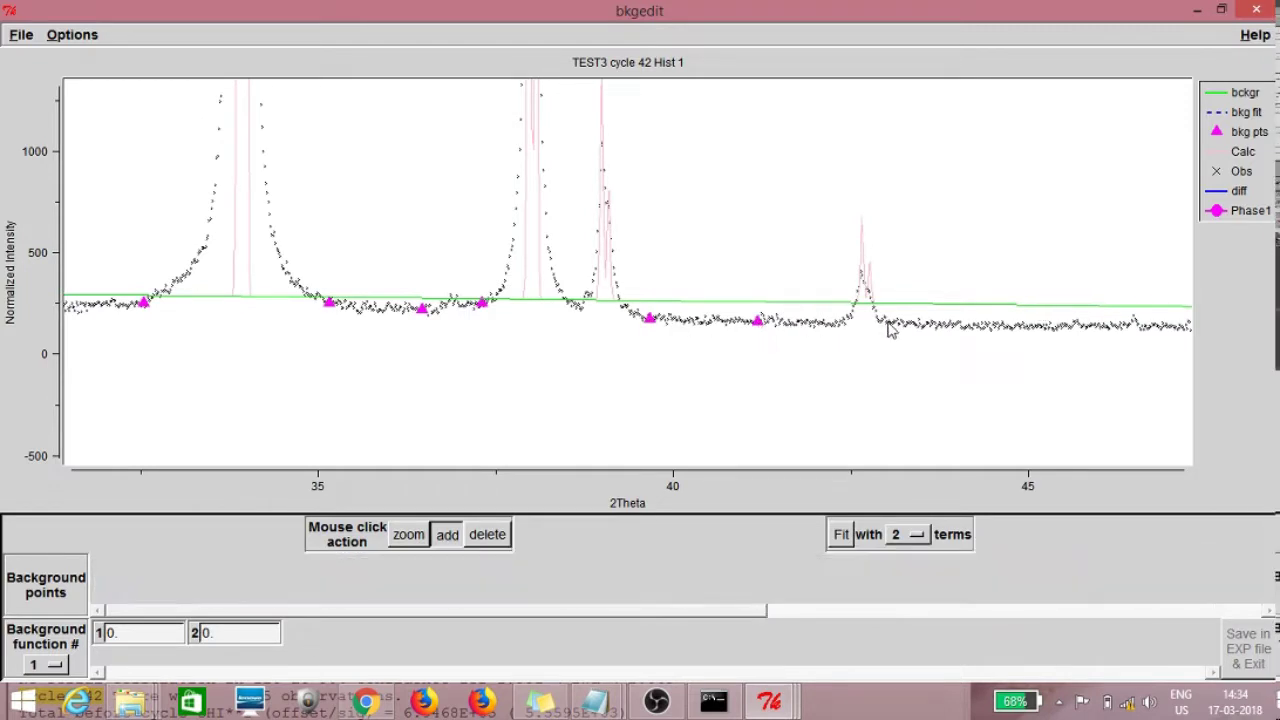
pyautogui.click(990, 333)
pyautogui.click(1108, 337)
# Step: Add background points near 48.7°, 50.1° and 57.1° 2Theta
pyautogui.press('Right')
pyautogui.press('Right')
pyautogui.press('Right')
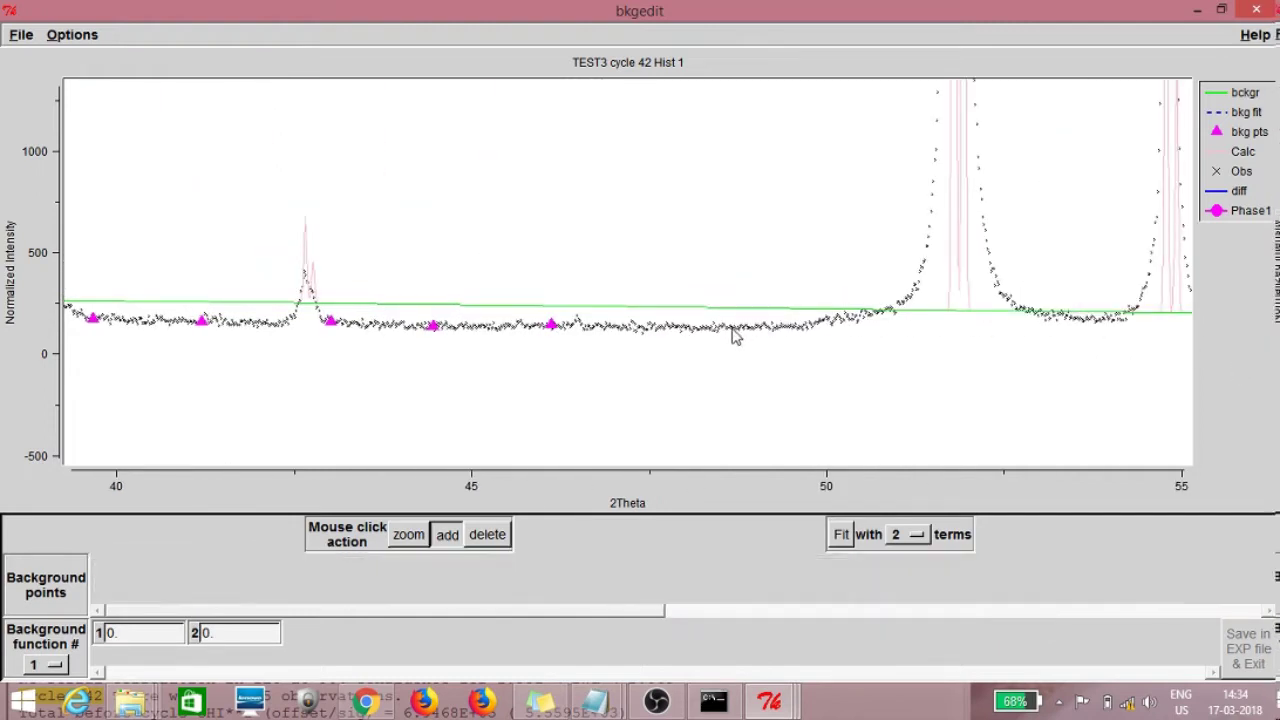
pyautogui.click(831, 330)
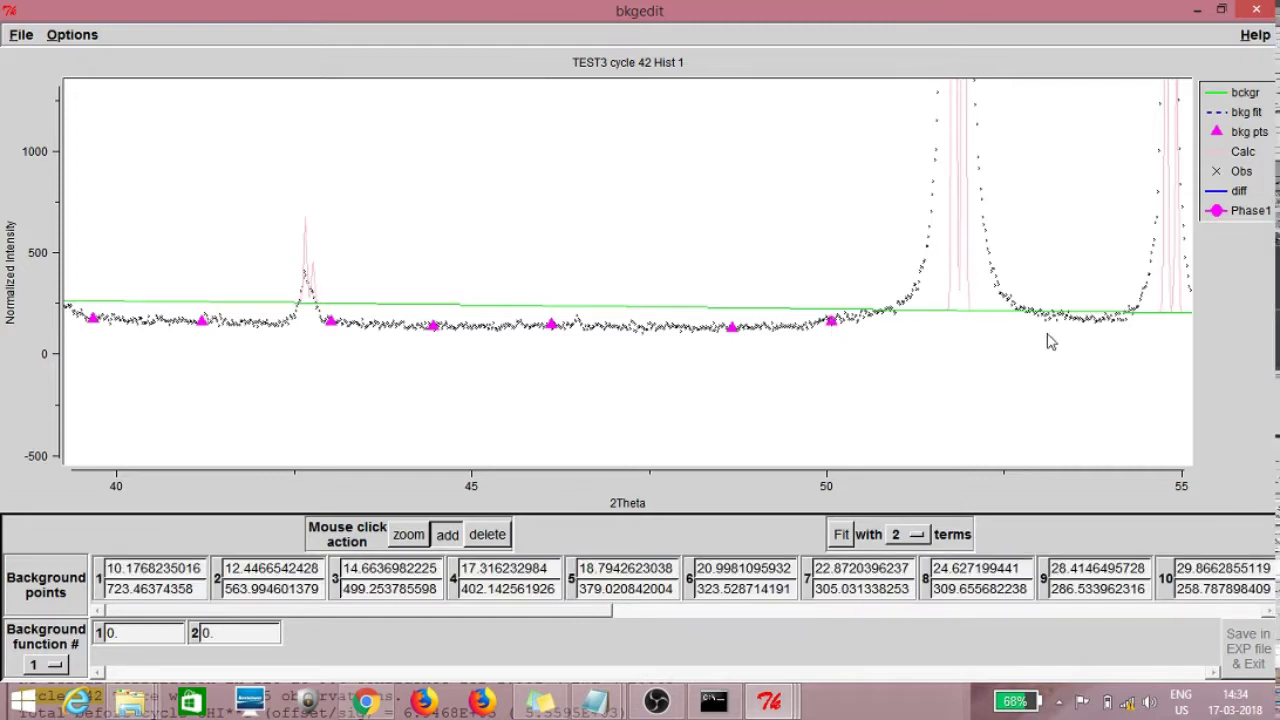
pyautogui.click(1117, 320)
pyautogui.press('Right')
pyautogui.press('Right')
pyautogui.press('Right')
pyautogui.press('Right')
pyautogui.press('Right')
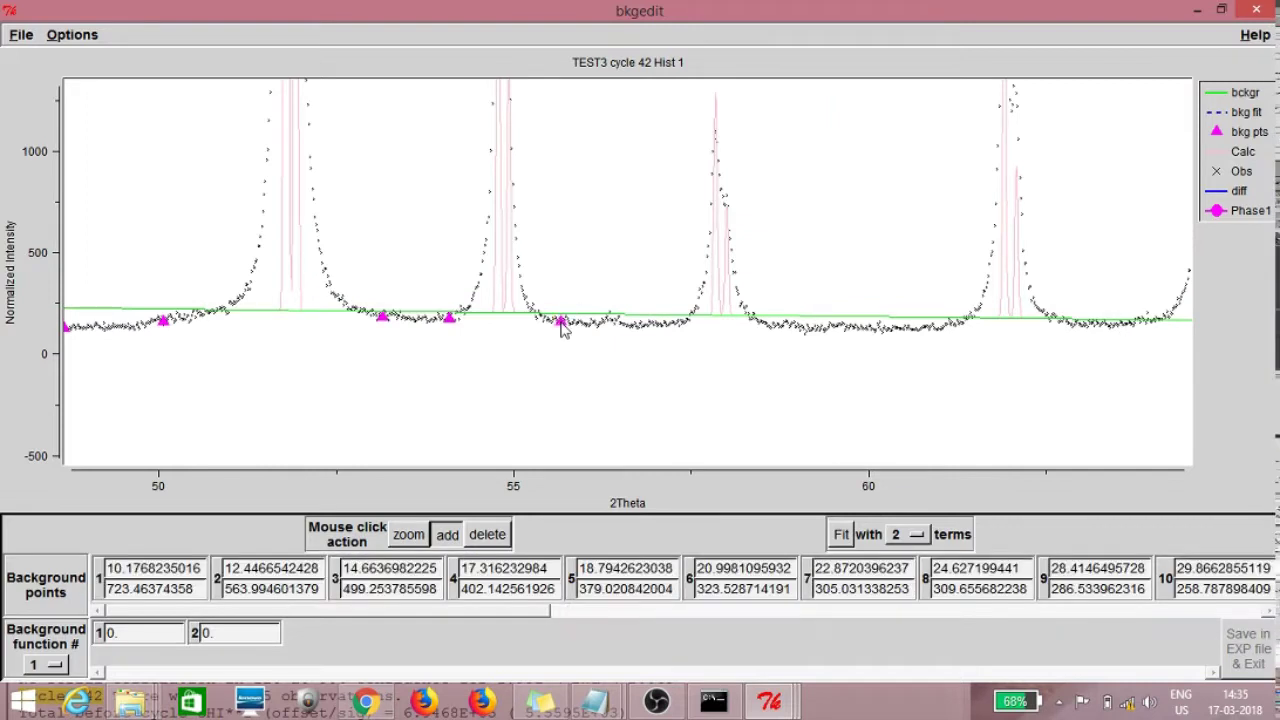
pyautogui.click(662, 327)
# Step: Add background points along the baseline from about 58.7° to 75.7° 2Theta
pyautogui.click(778, 327)
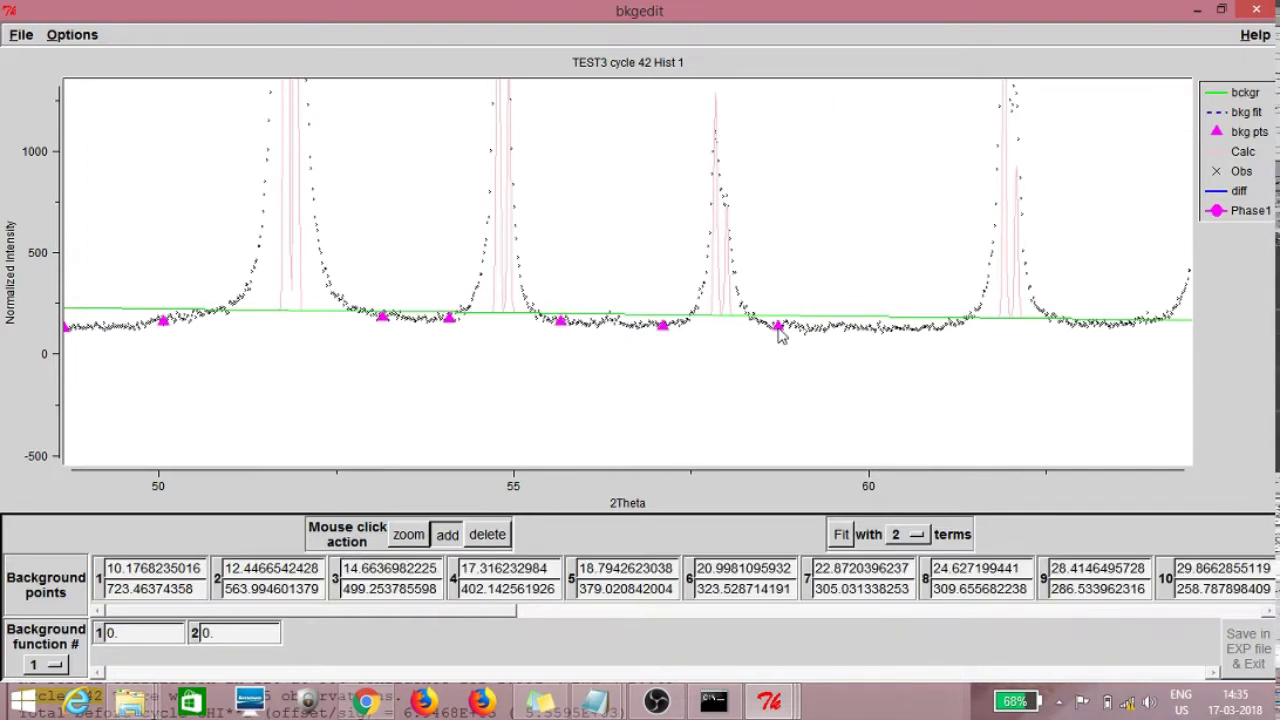
pyautogui.click(902, 330)
pyautogui.click(1066, 327)
pyautogui.click(1148, 333)
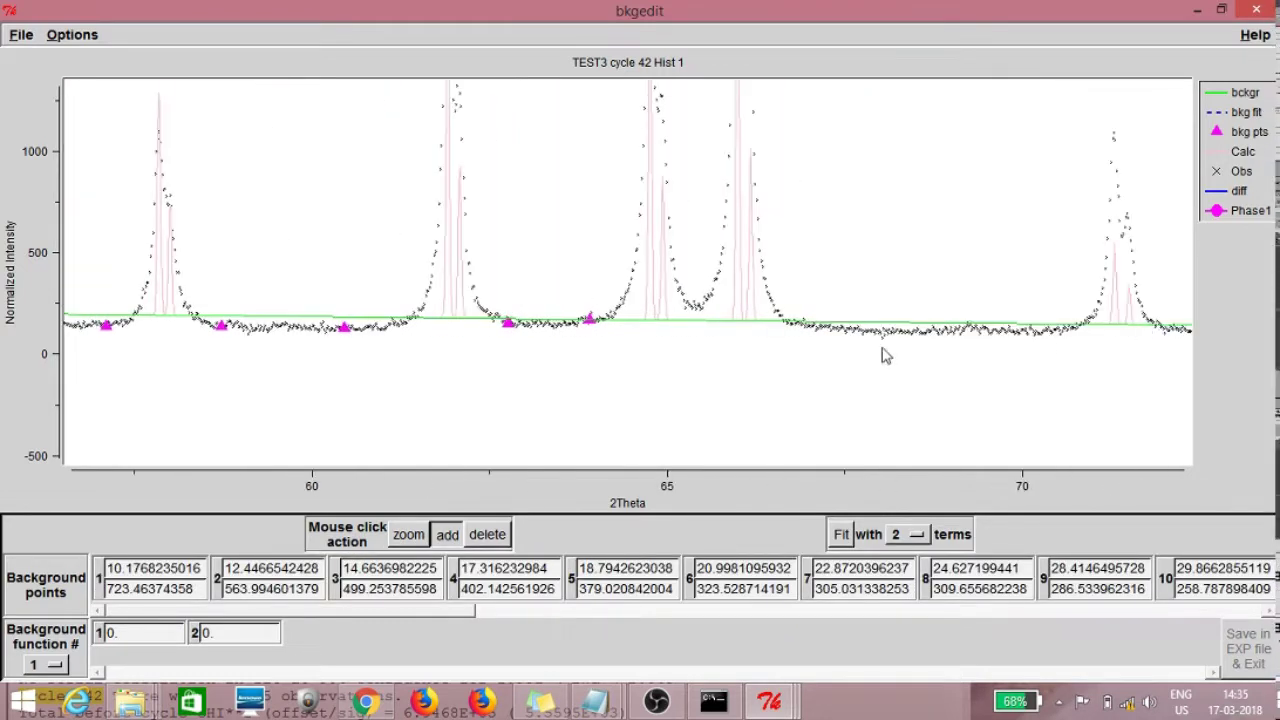
pyautogui.click(799, 331)
pyautogui.click(913, 334)
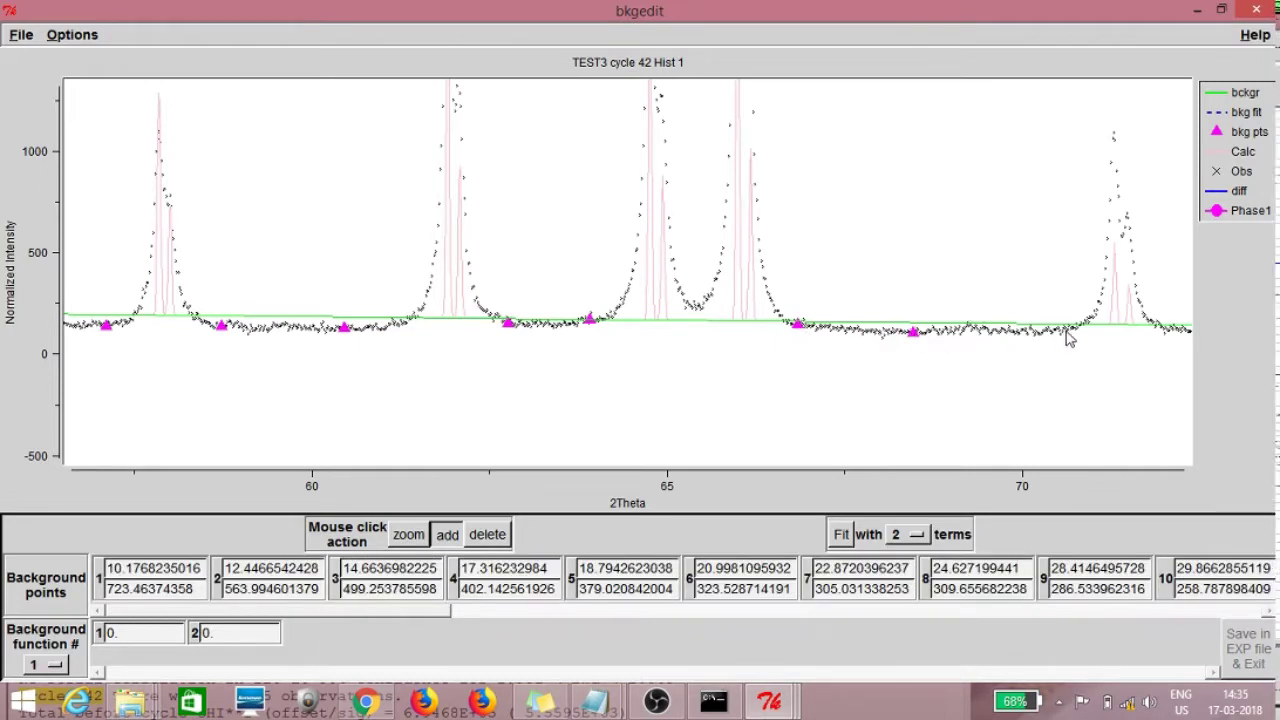
pyautogui.press('Right')
pyautogui.press('Right')
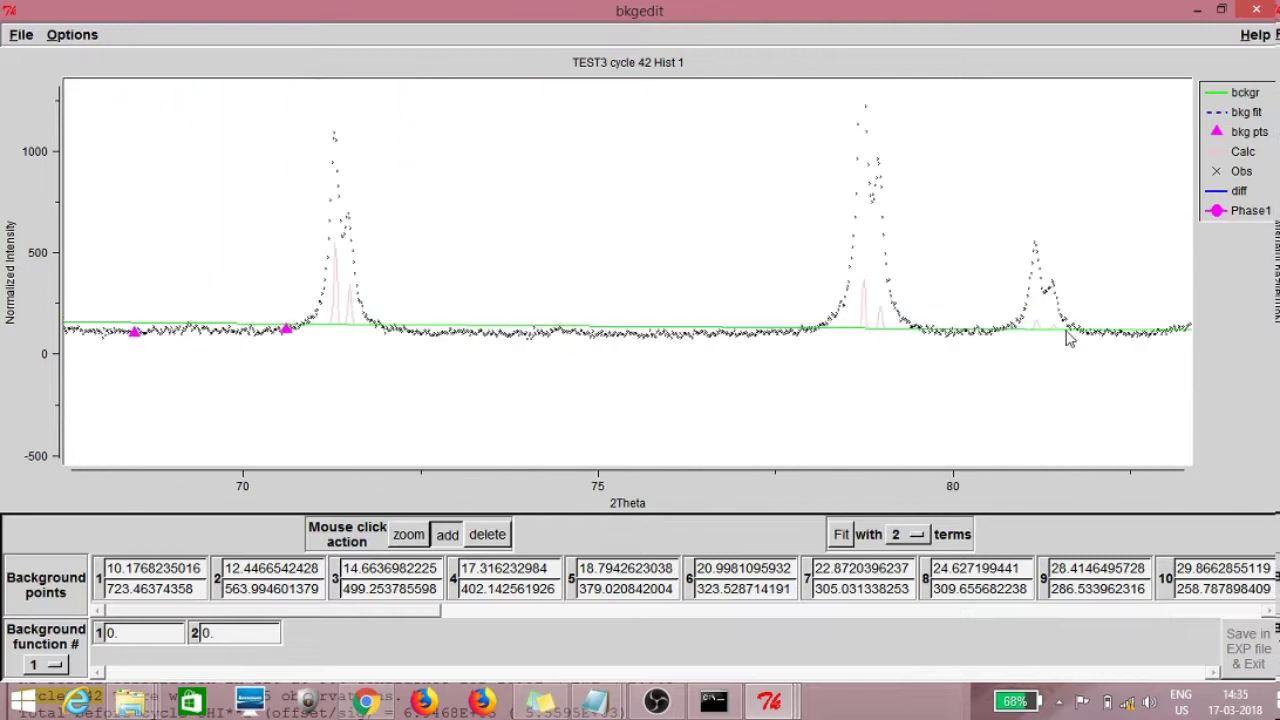
pyautogui.click(282, 338)
pyautogui.click(418, 344)
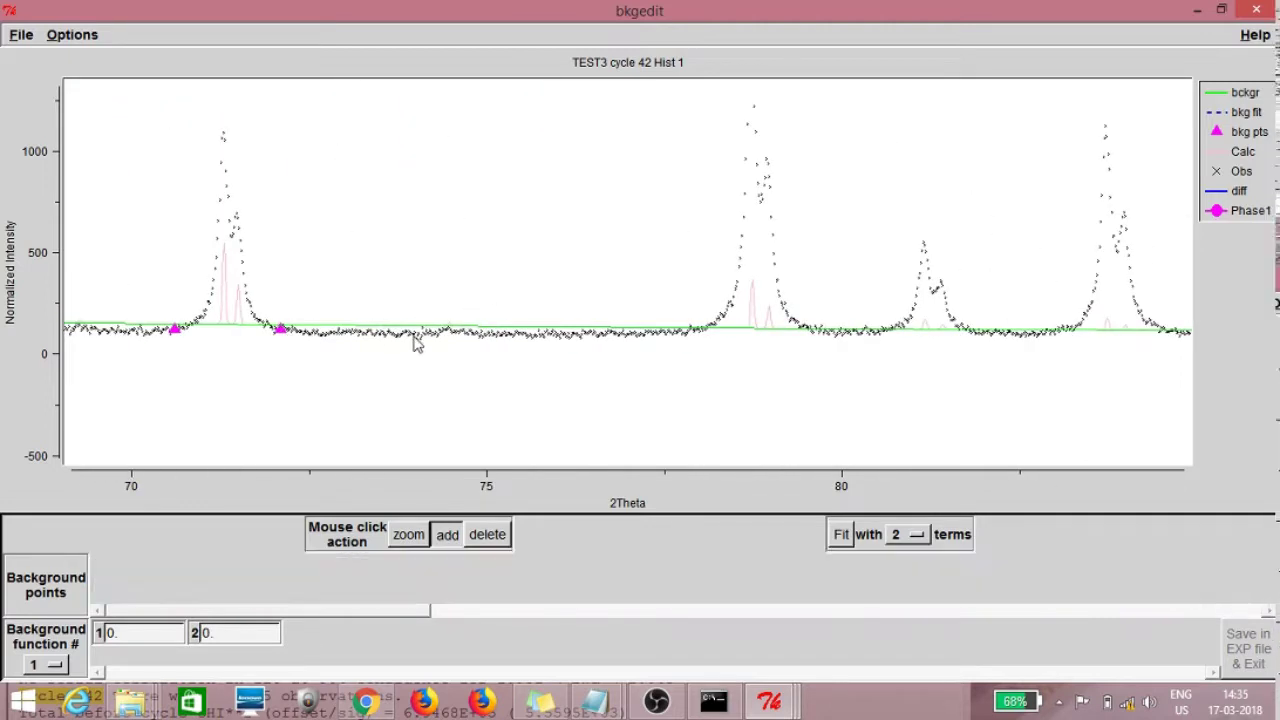
pyautogui.click(655, 344)
# Step: Add baseline points at about 79.7°, 80.5°, 82°, 83°, 84.7°, 86°, 87.9° and 89°
pyautogui.press('Right')
pyautogui.press('Right')
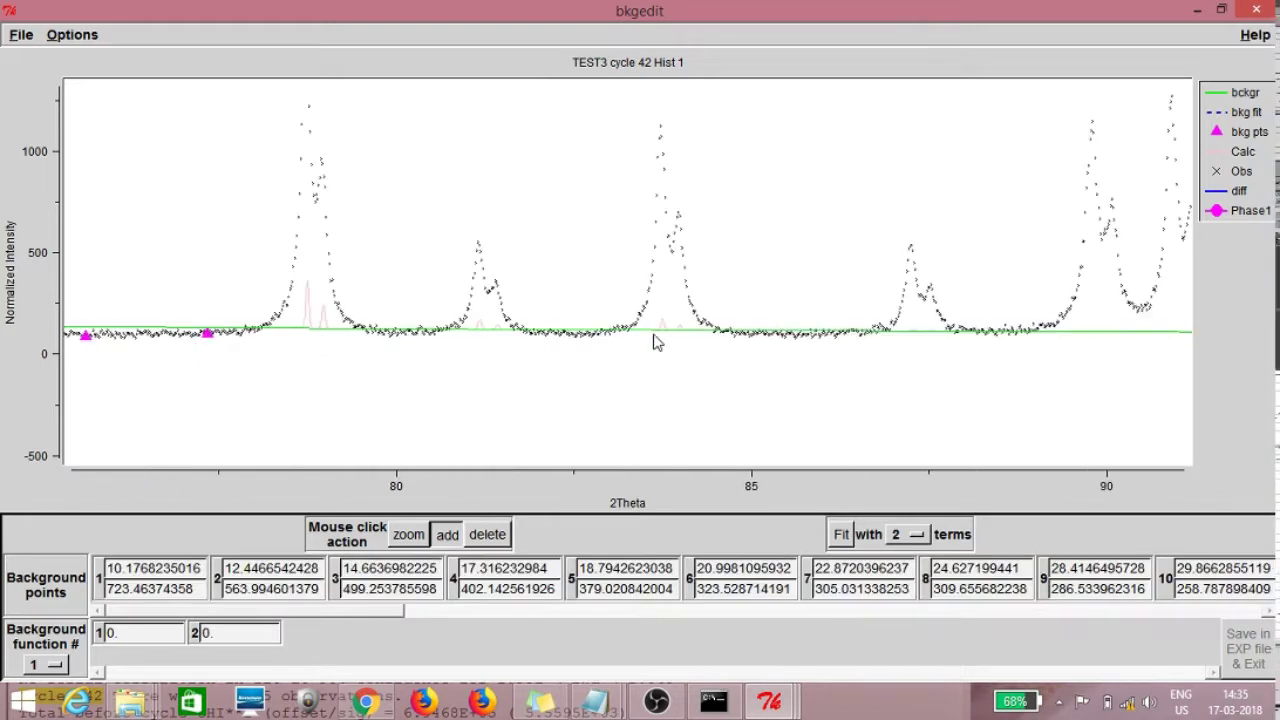
pyautogui.click(378, 340)
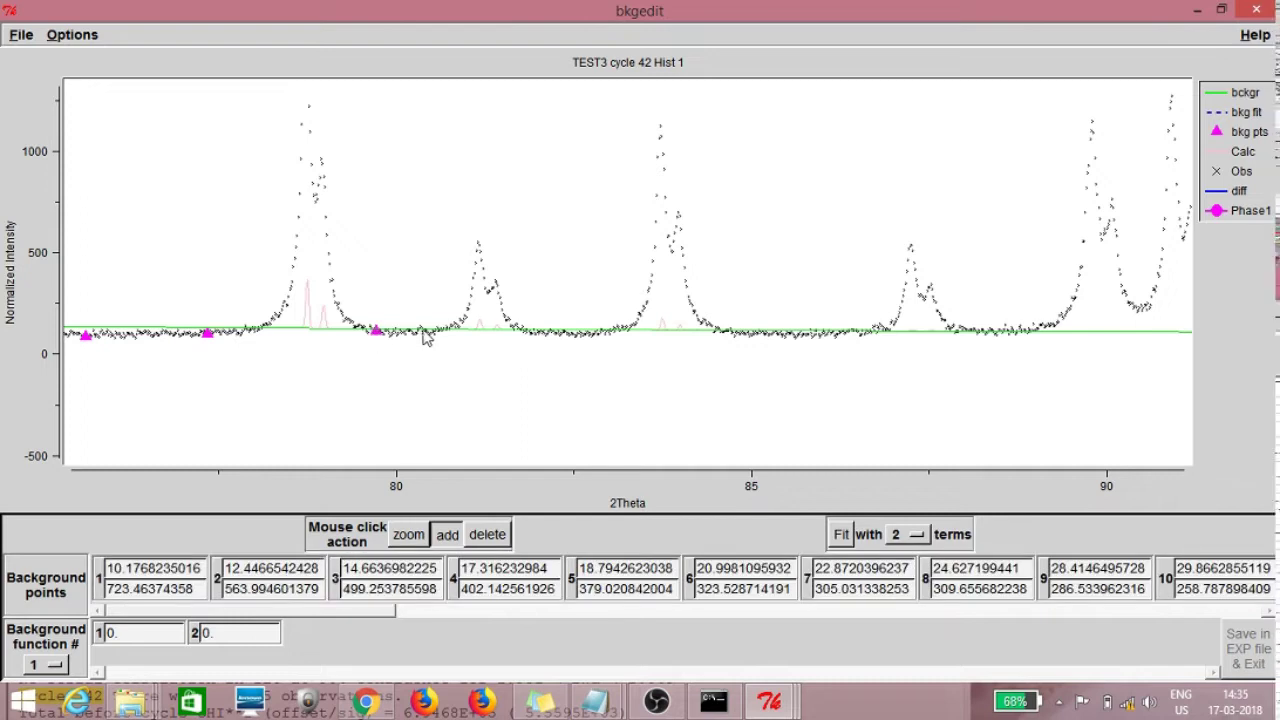
pyautogui.click(435, 340)
pyautogui.click(541, 339)
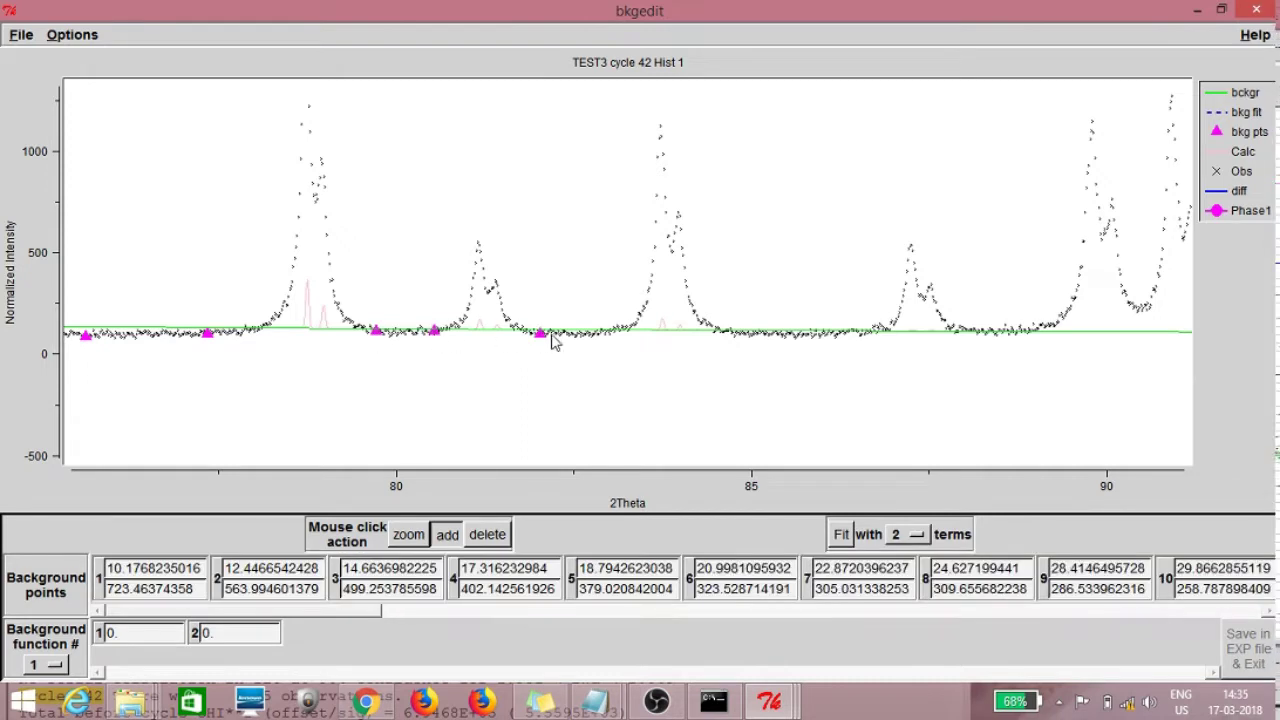
pyautogui.click(604, 340)
pyautogui.click(727, 339)
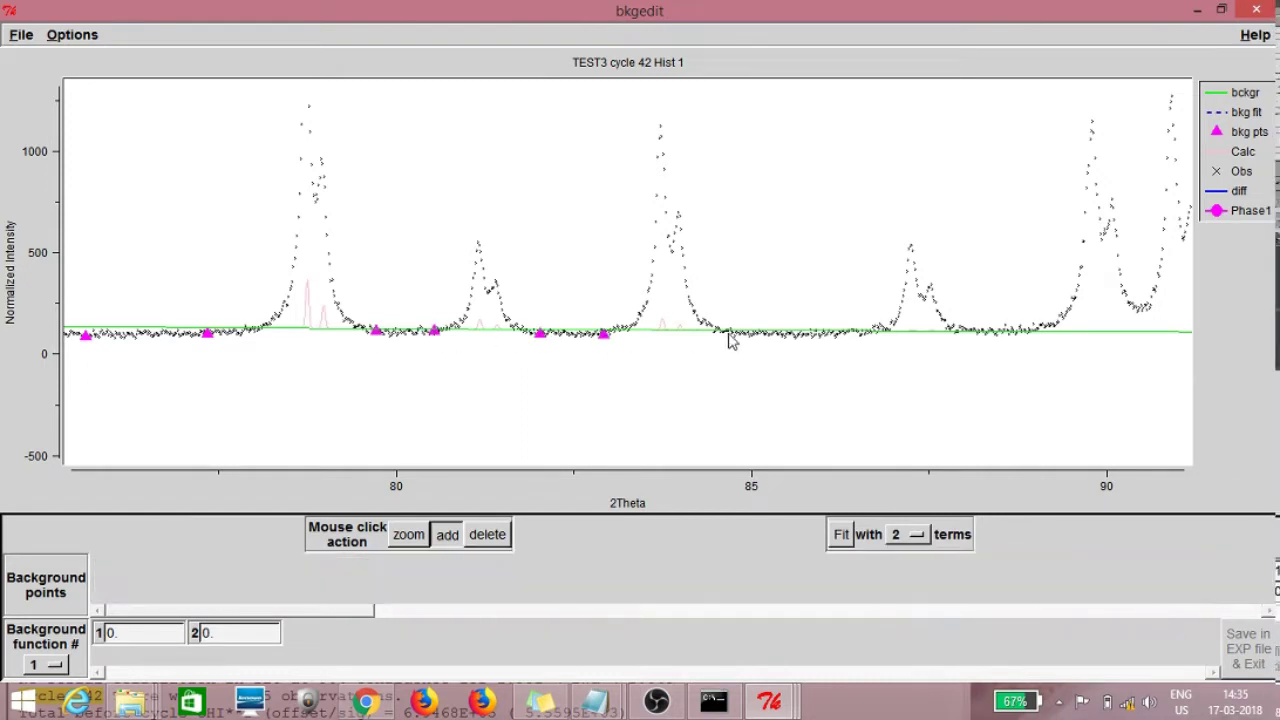
pyautogui.click(824, 340)
pyautogui.click(953, 340)
pyautogui.click(1036, 340)
# Step: Add points near 92.6° and 95.5°, replacing the misplaced 91.8° point with one at 91.9°
pyautogui.press('Right')
pyautogui.press('Right')
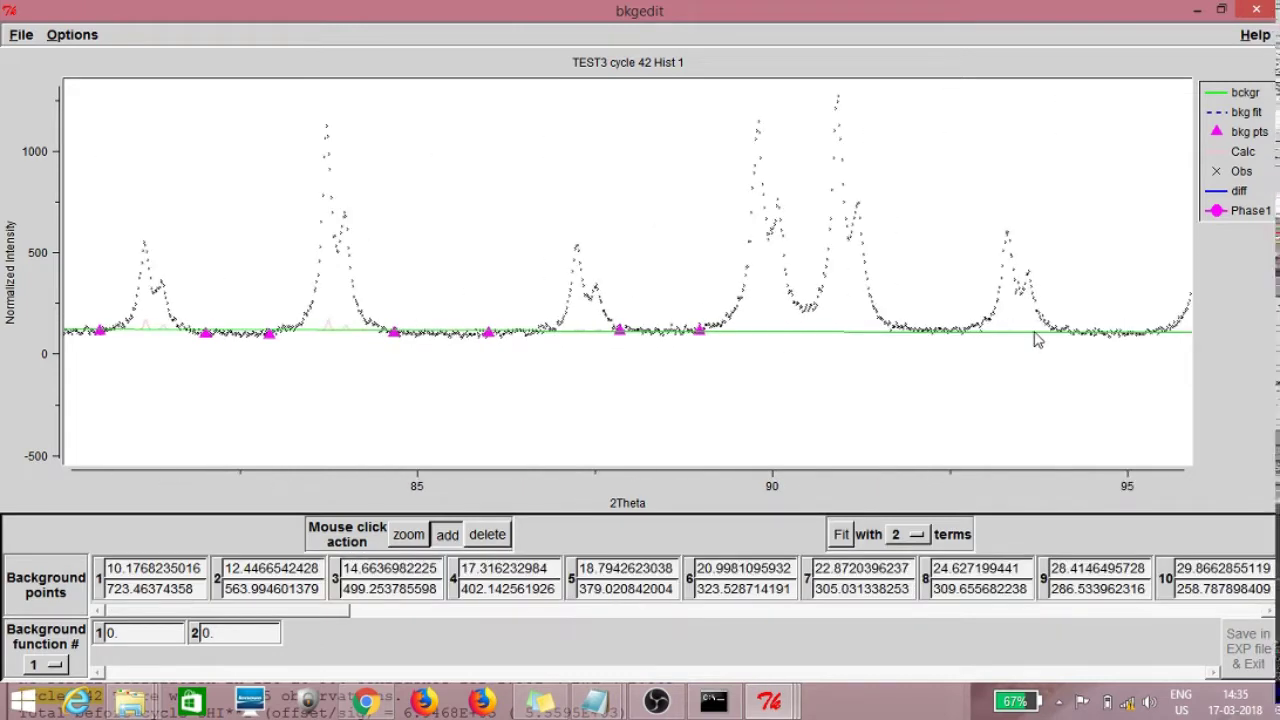
pyautogui.click(679, 343)
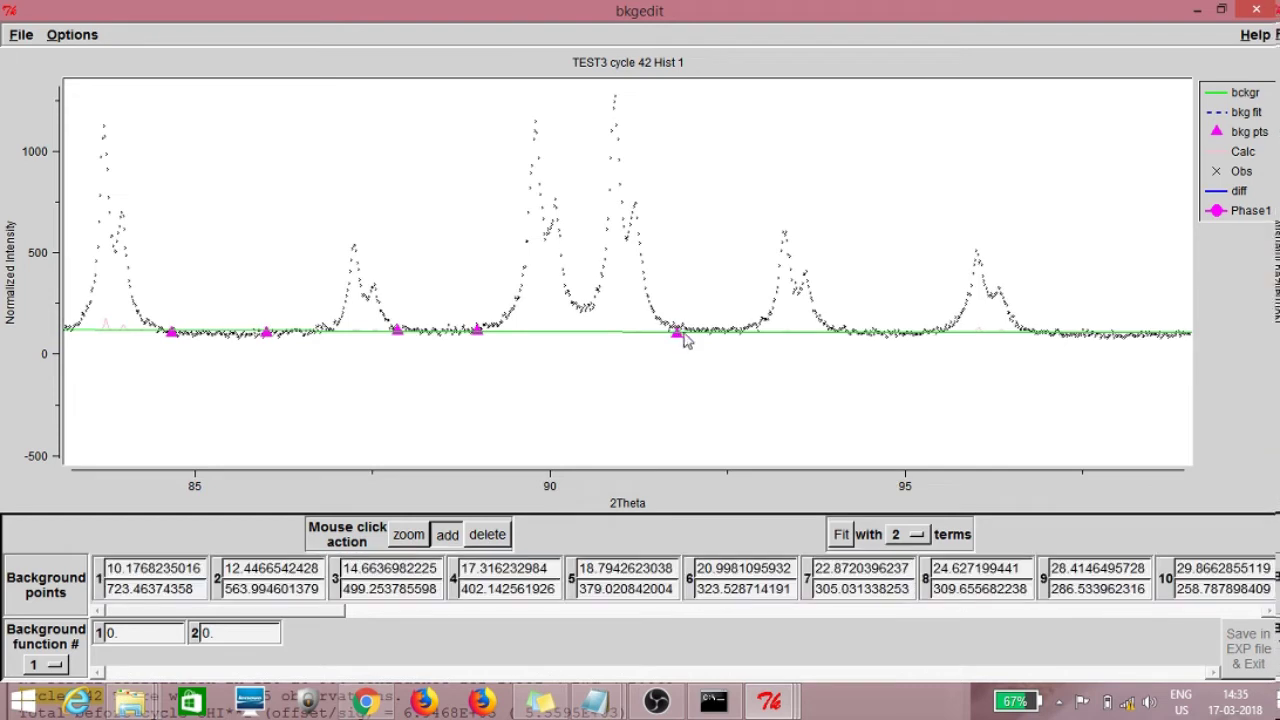
pyautogui.click(731, 340)
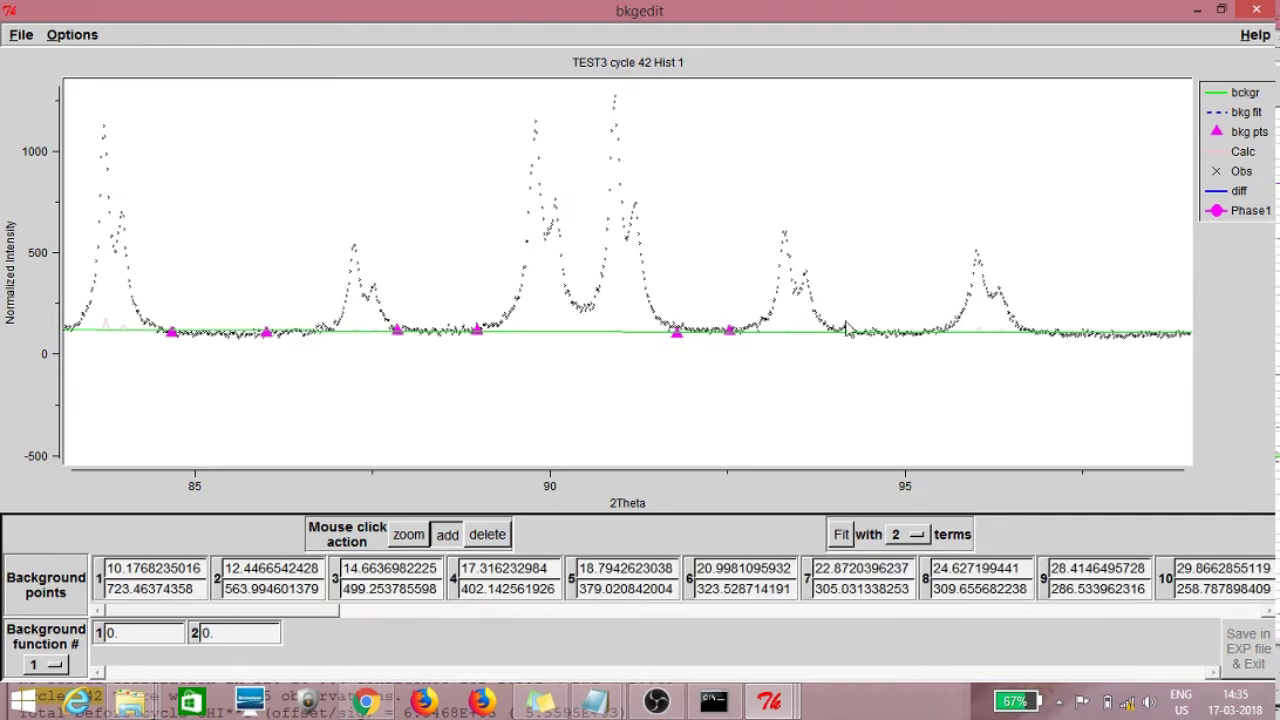
pyautogui.click(488, 534)
pyautogui.click(673, 334)
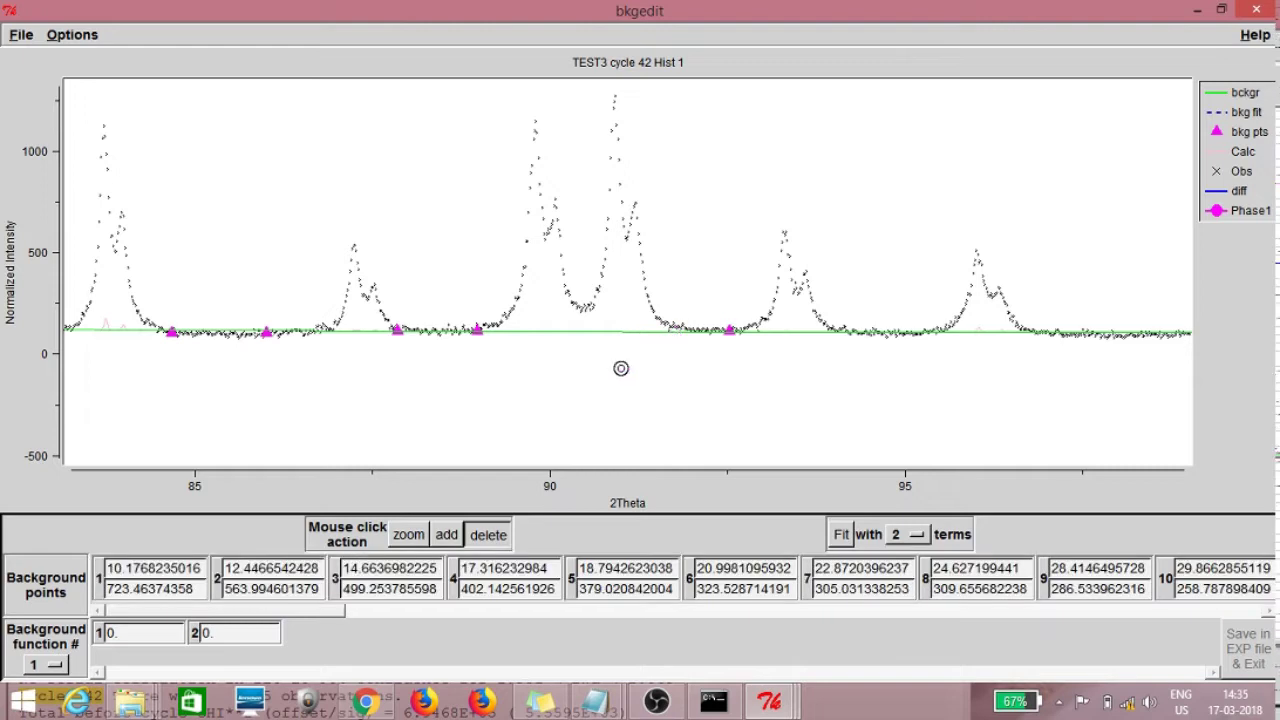
pyautogui.click(452, 539)
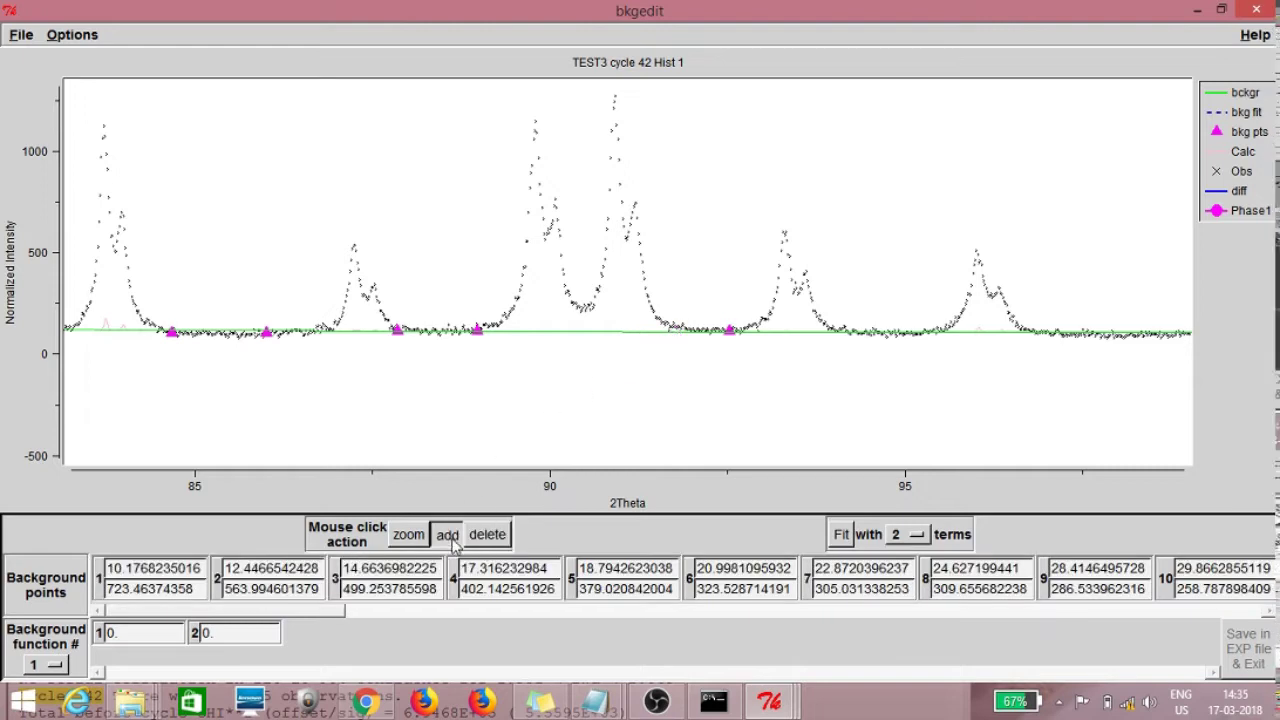
pyautogui.click(682, 330)
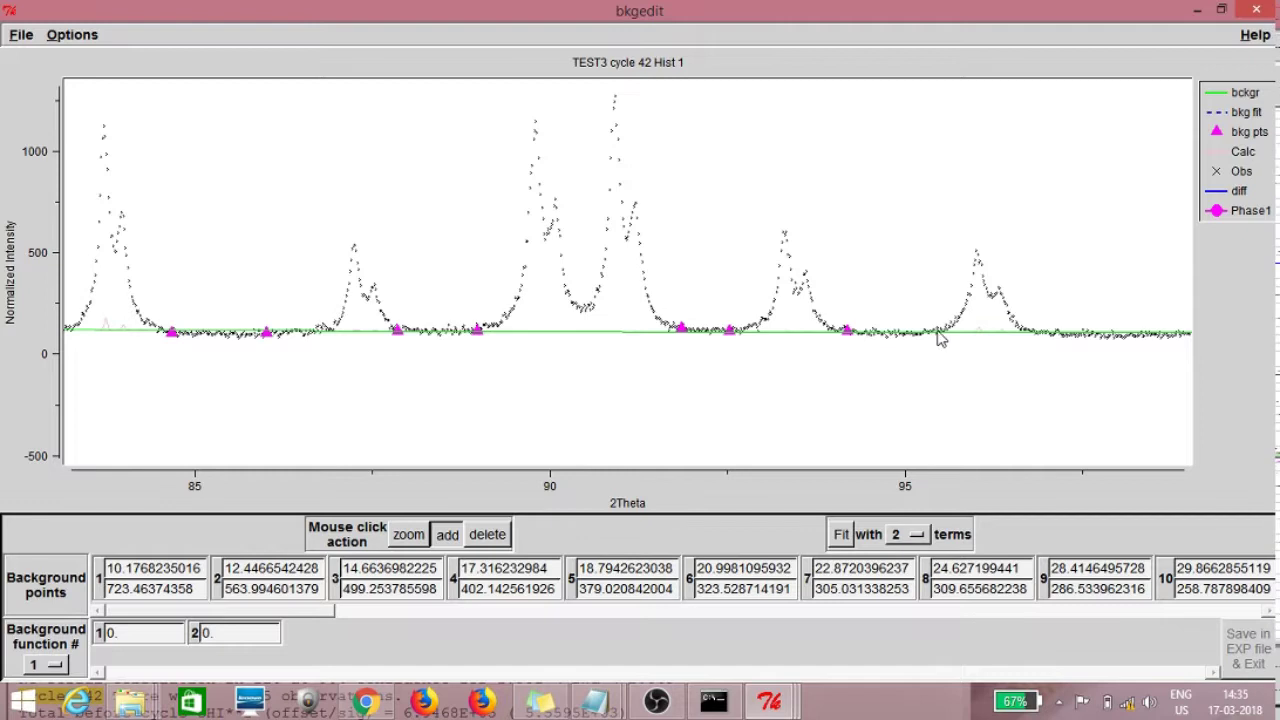
pyautogui.click(1040, 340)
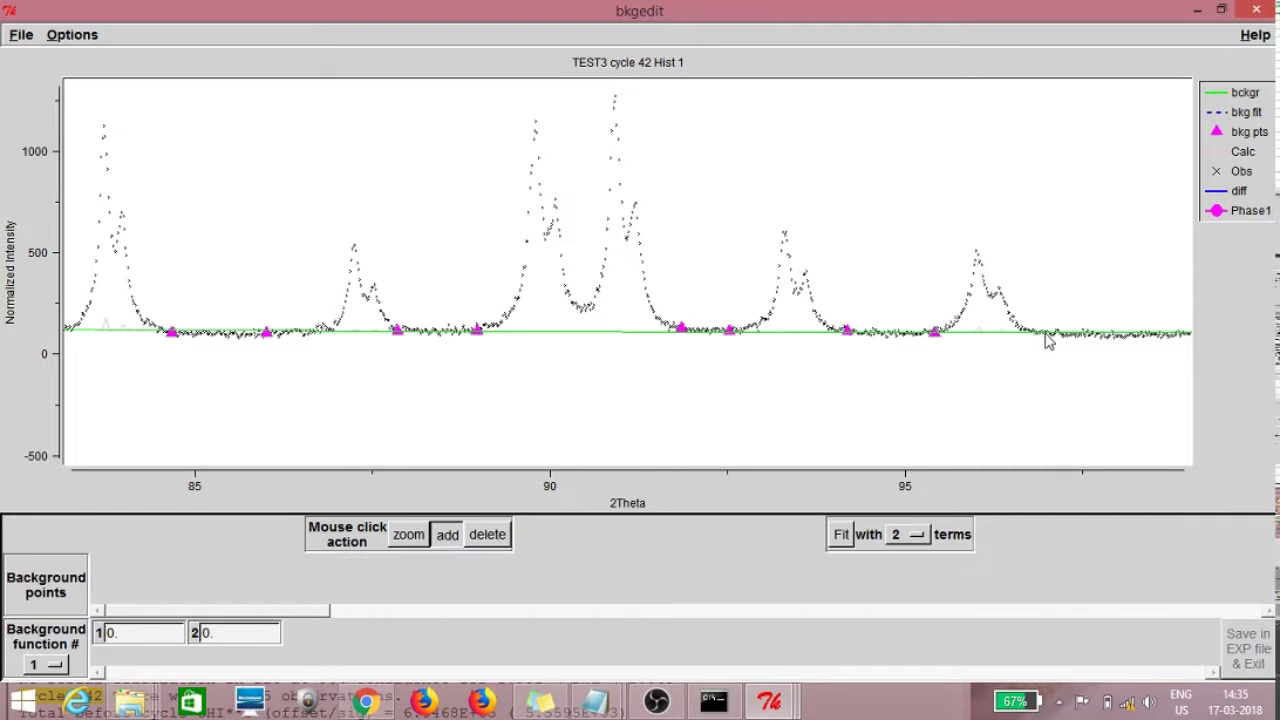
# Step: Add baseline points from about 99.4° to 105° 2Theta and between the following peaks
pyautogui.press('Right')
pyautogui.press('Right')
pyautogui.press('Right')
pyautogui.press('Right')
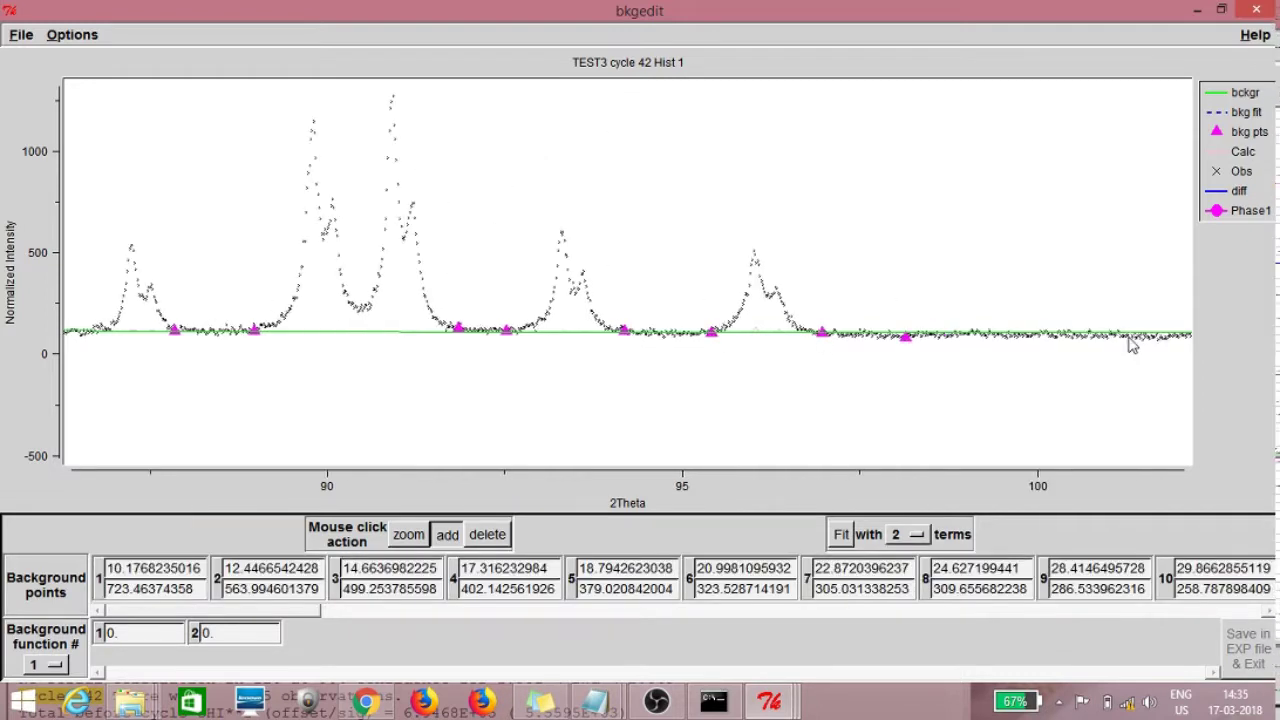
pyautogui.click(437, 340)
pyautogui.click(548, 340)
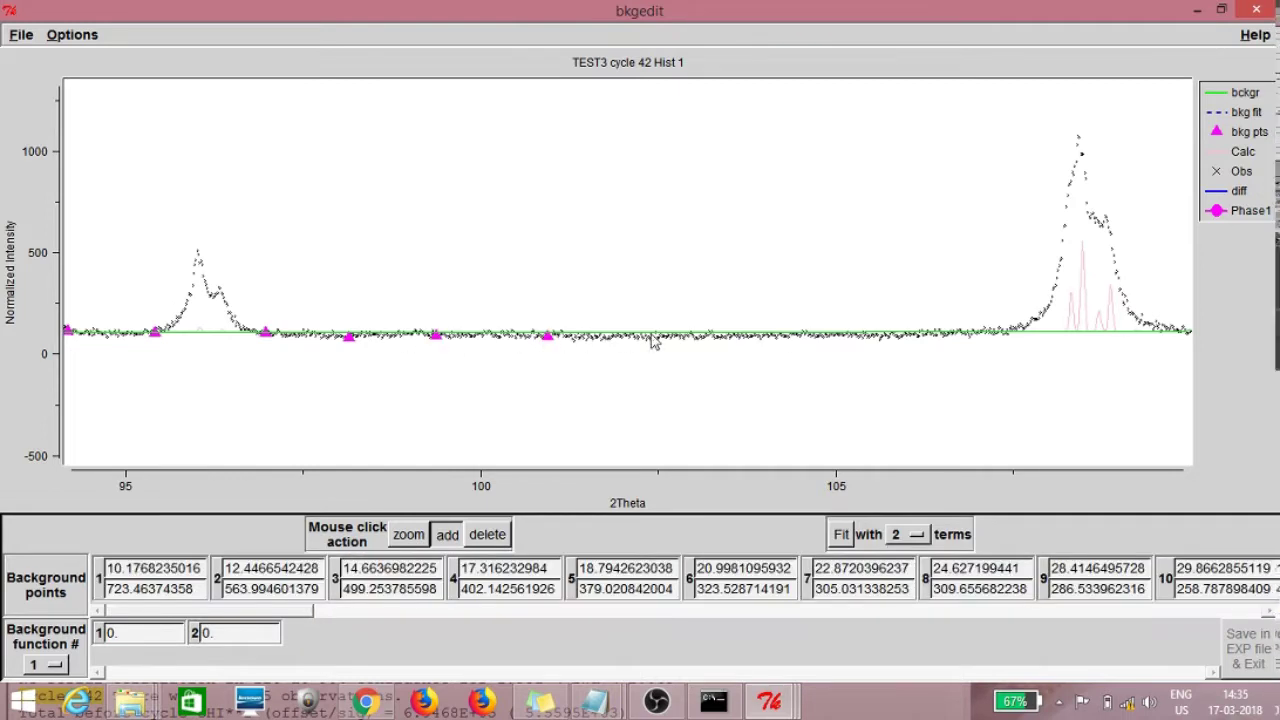
pyautogui.click(701, 340)
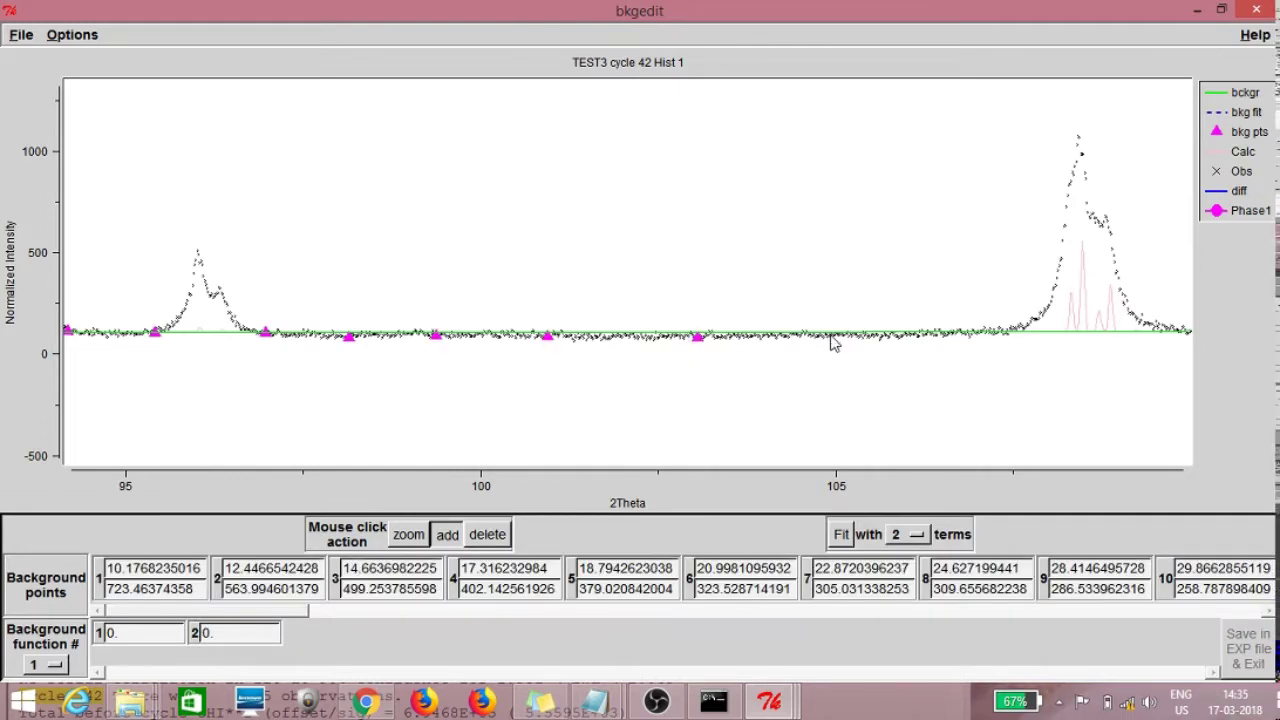
pyautogui.click(930, 342)
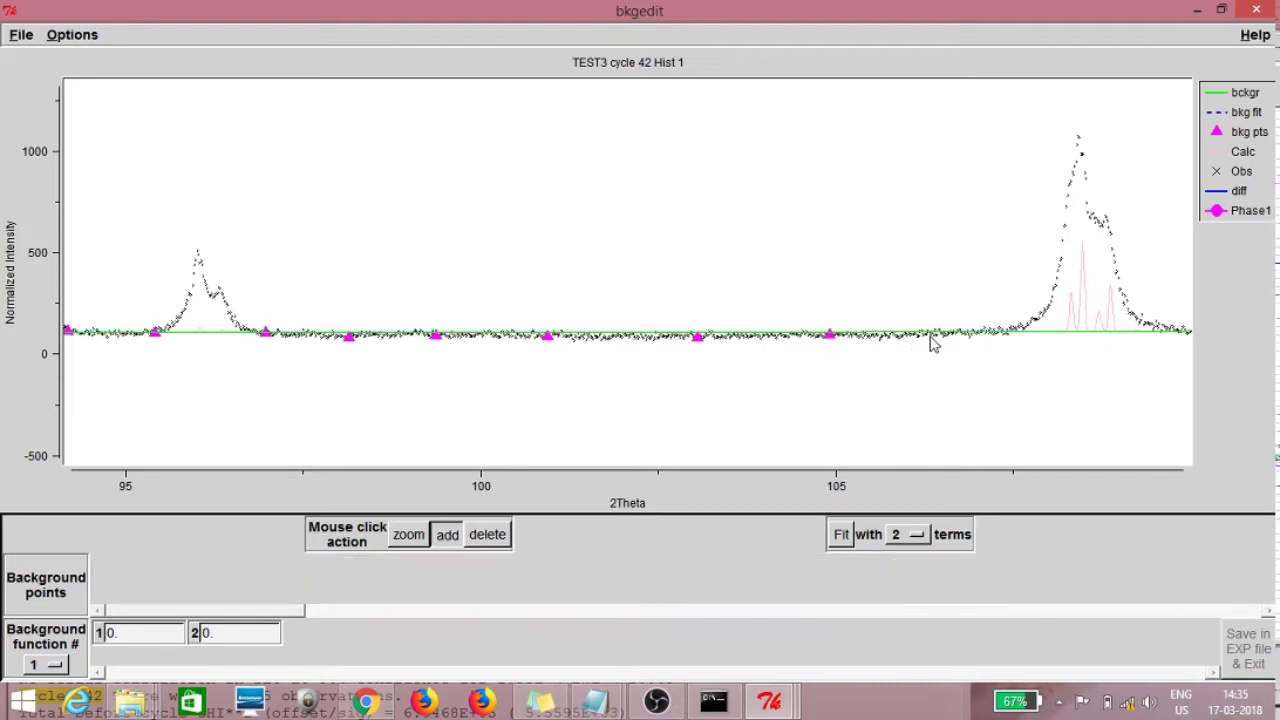
pyautogui.click(1010, 342)
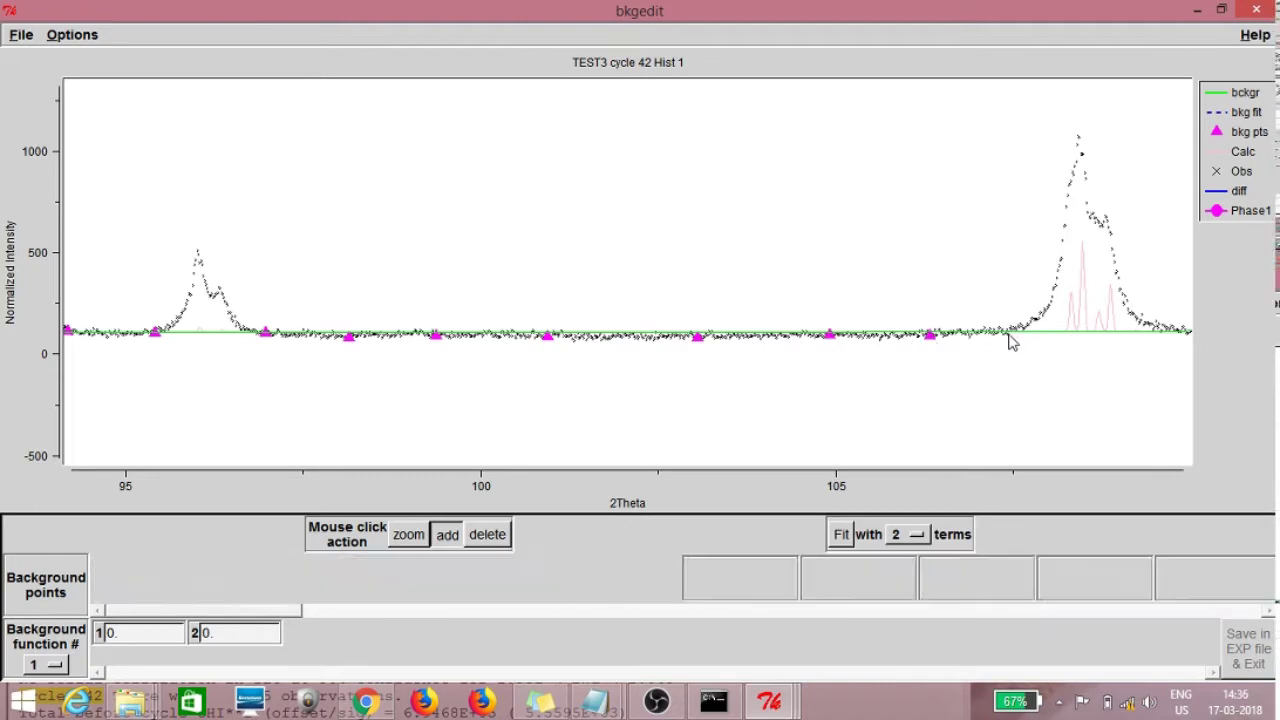
pyautogui.click(1177, 340)
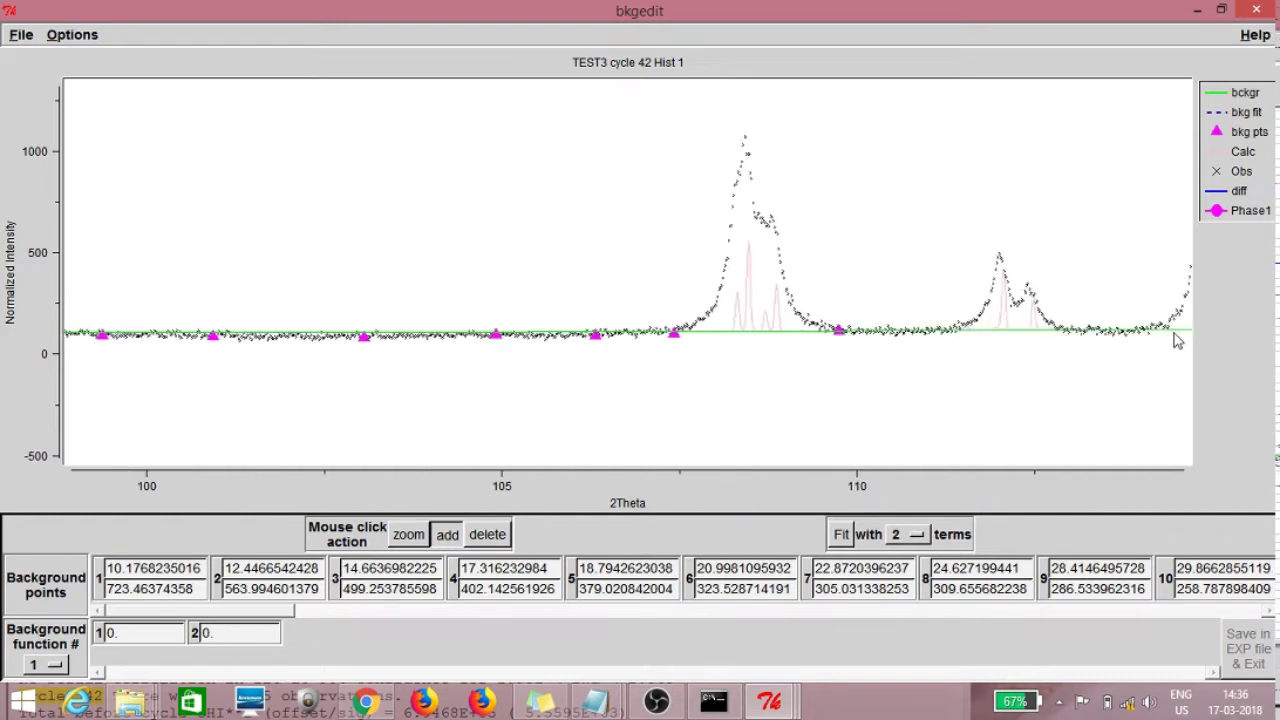
pyautogui.click(722, 341)
pyautogui.click(856, 341)
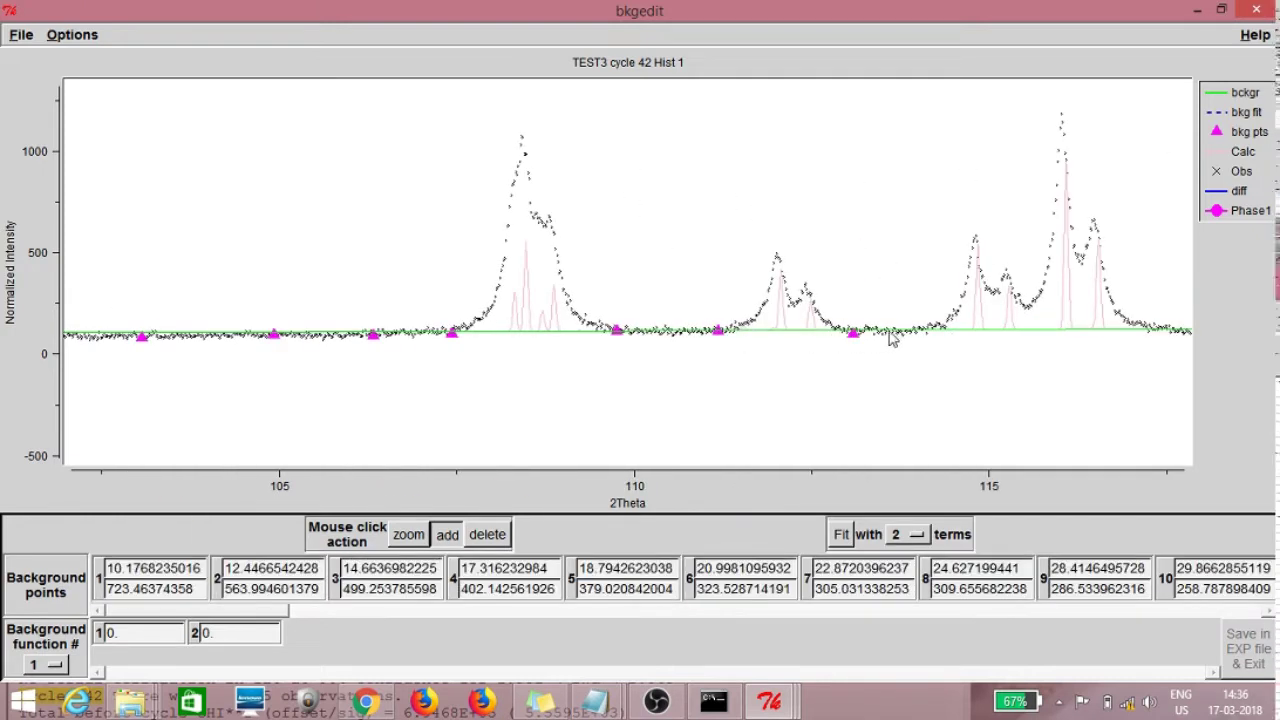
# Step: Add baseline points past the large peak group through about 125°–135° 2Theta
pyautogui.press('Right')
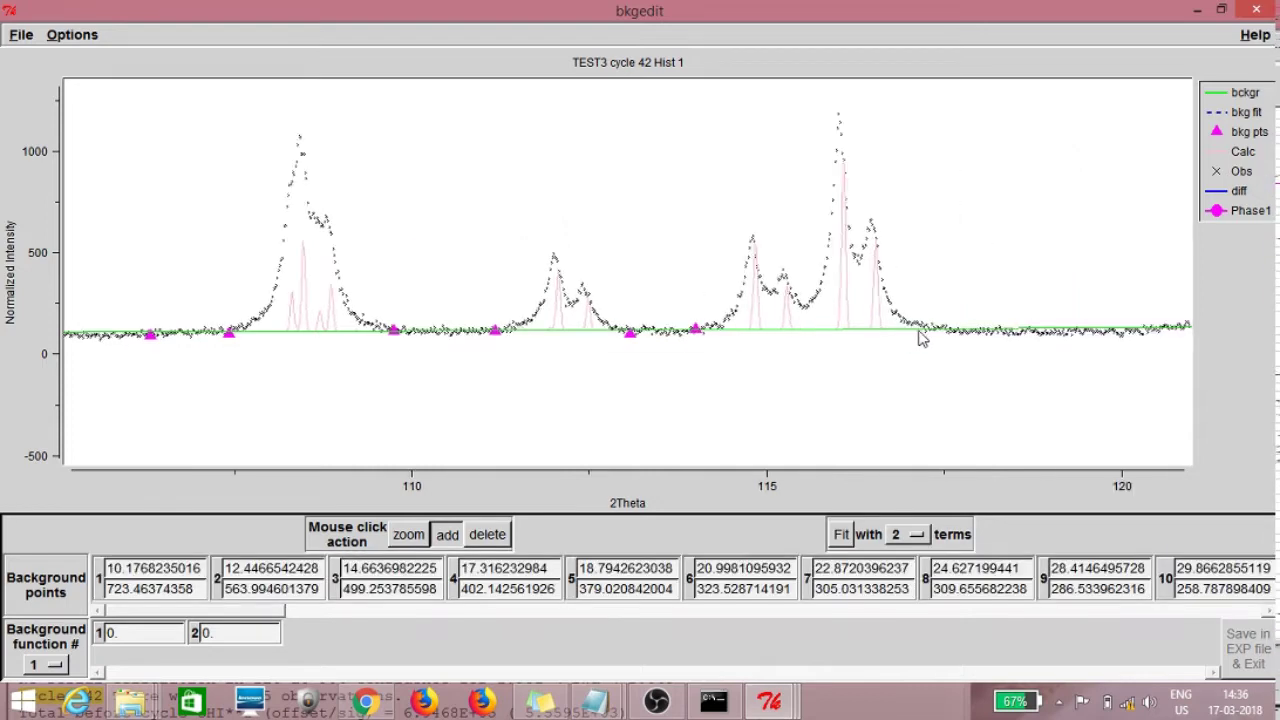
pyautogui.click(513, 337)
pyautogui.click(621, 341)
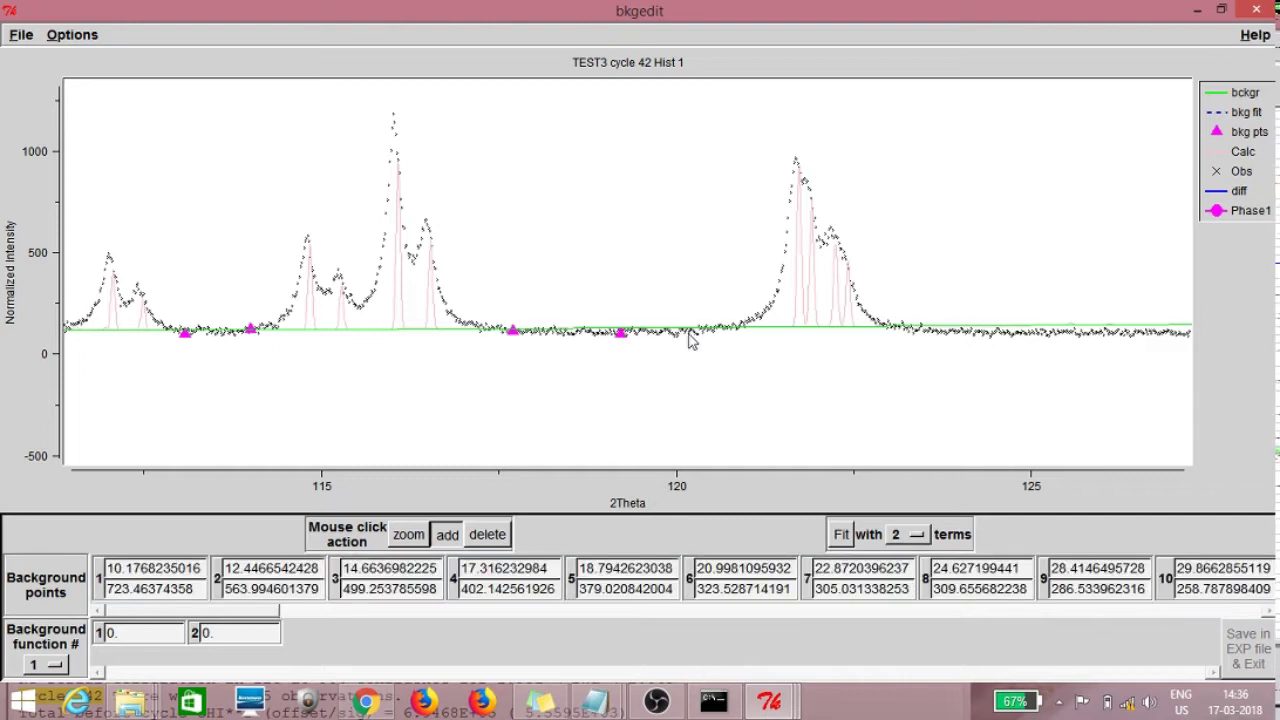
pyautogui.press('Right')
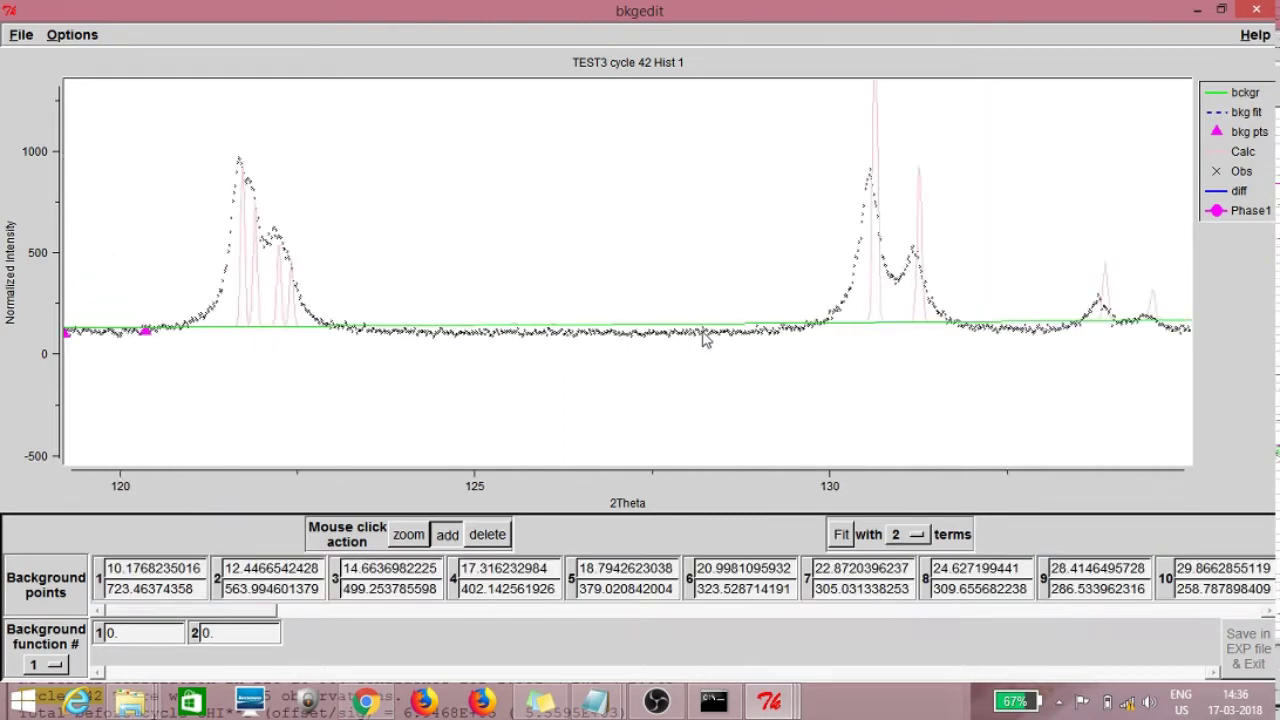
pyautogui.click(254, 338)
pyautogui.click(364, 343)
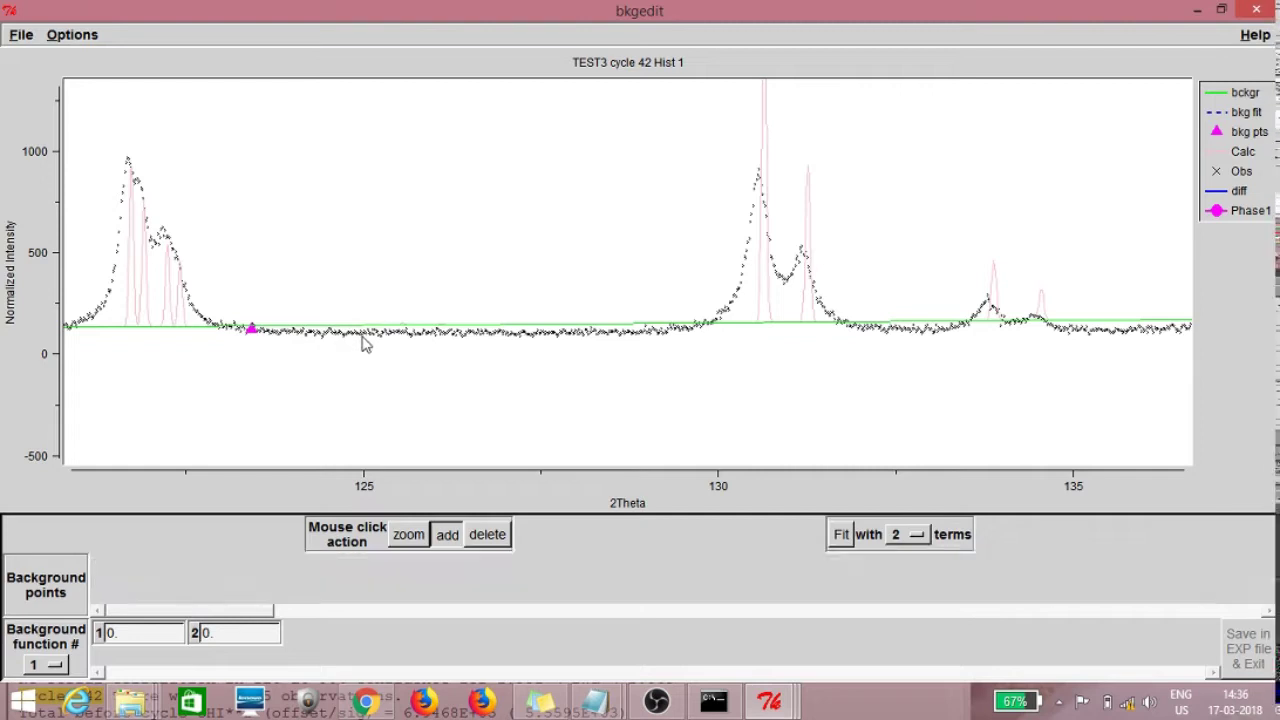
pyautogui.click(478, 340)
pyautogui.click(577, 341)
pyautogui.click(664, 340)
pyautogui.click(865, 338)
pyautogui.click(937, 337)
pyautogui.click(1073, 340)
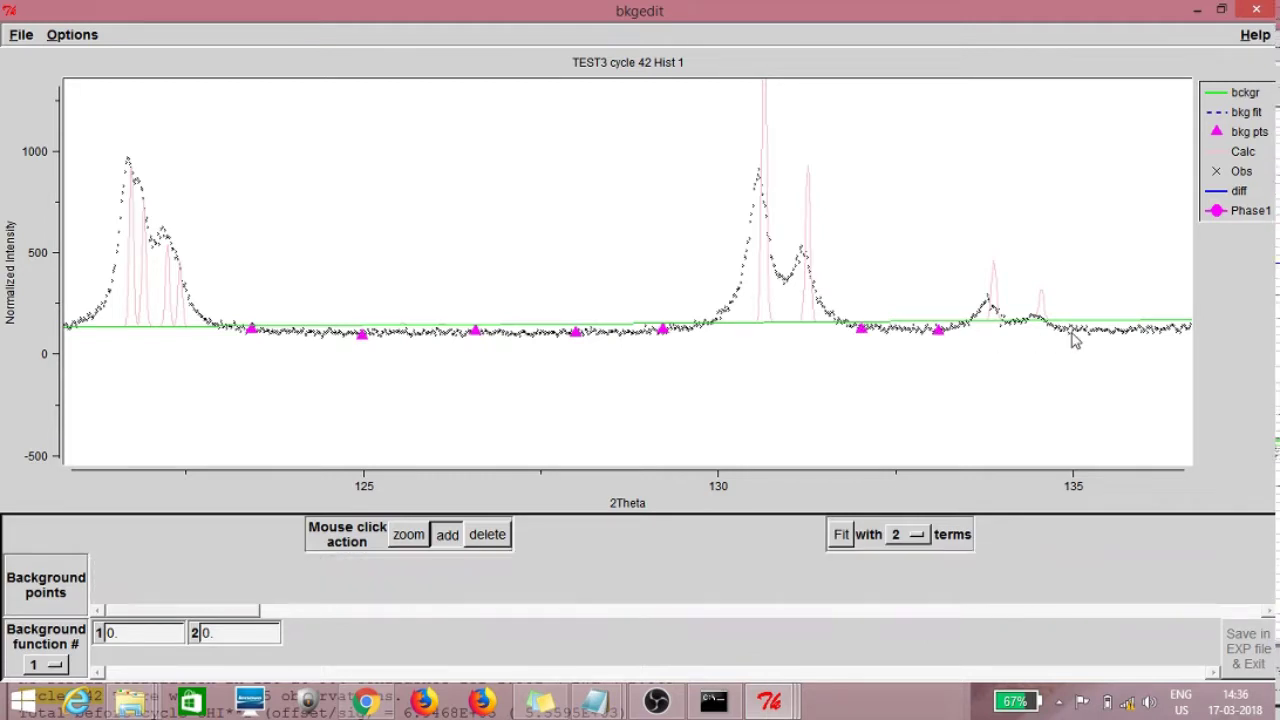
# Step: Add the final background points near 136°, 139° and at the 140° end
pyautogui.press('Right')
pyautogui.press('Right')
pyautogui.press('Right')
pyautogui.press('Right')
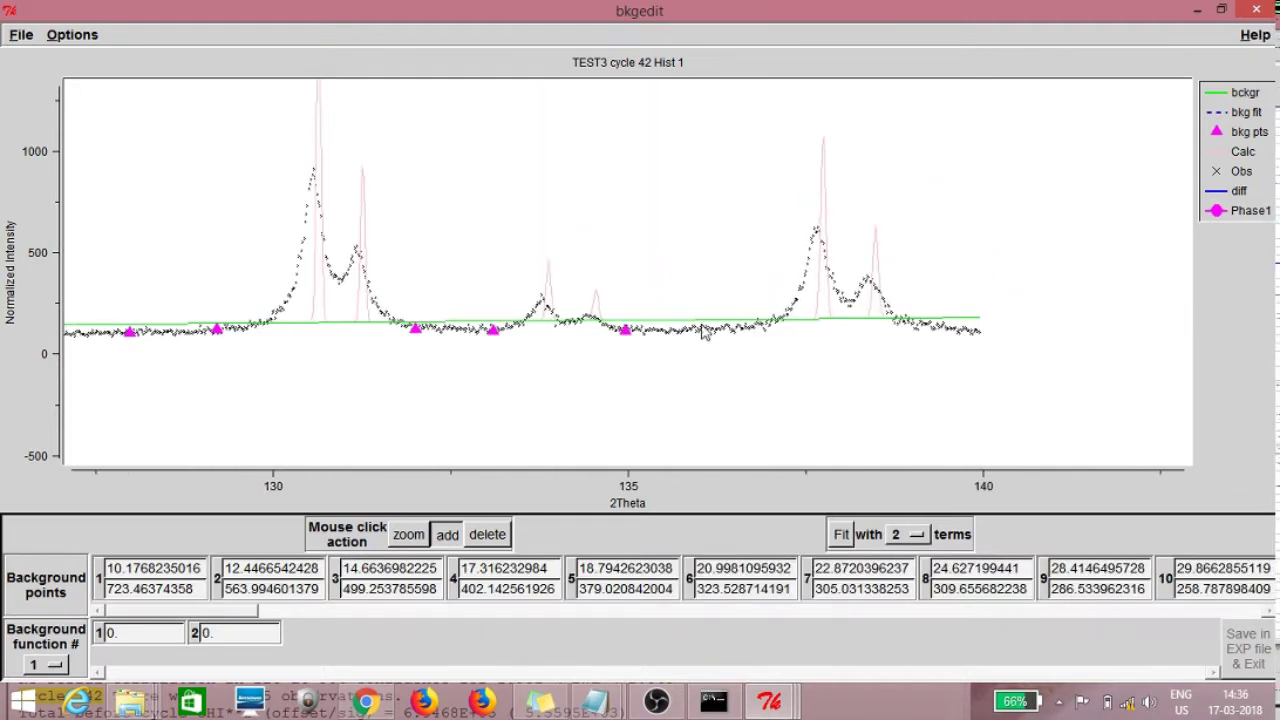
pyautogui.click(706, 340)
pyautogui.click(912, 333)
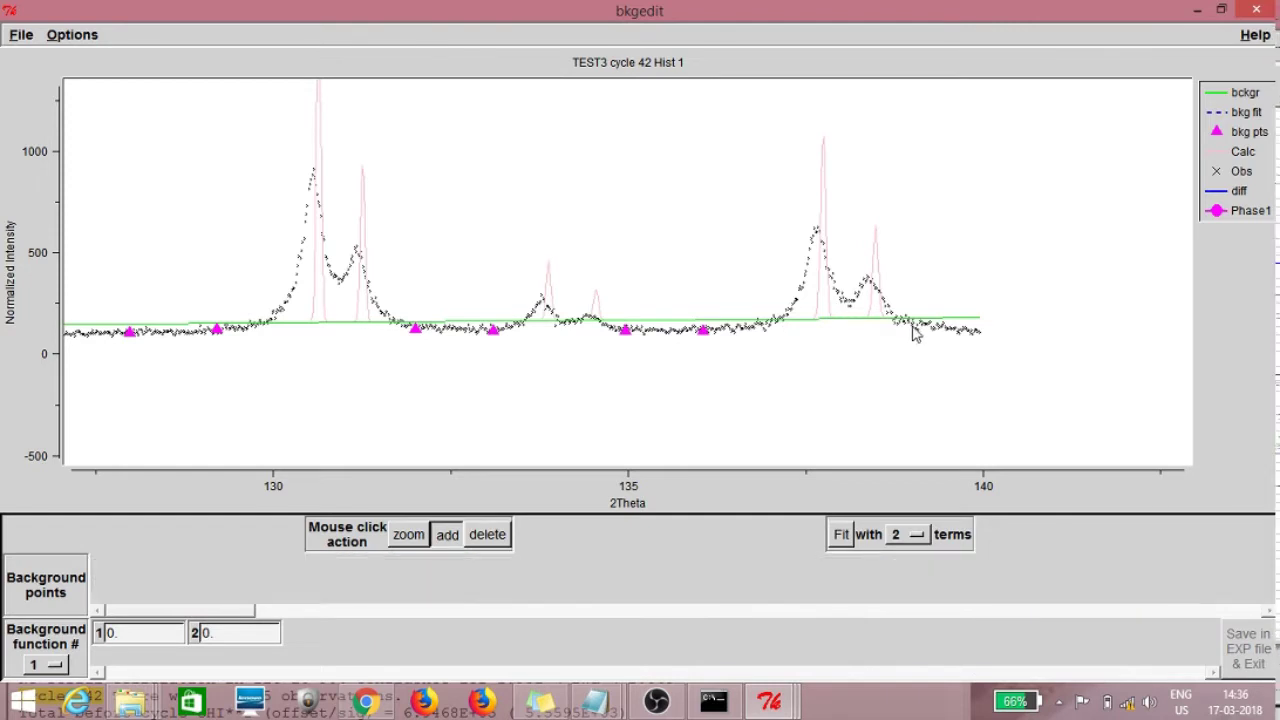
pyautogui.click(984, 341)
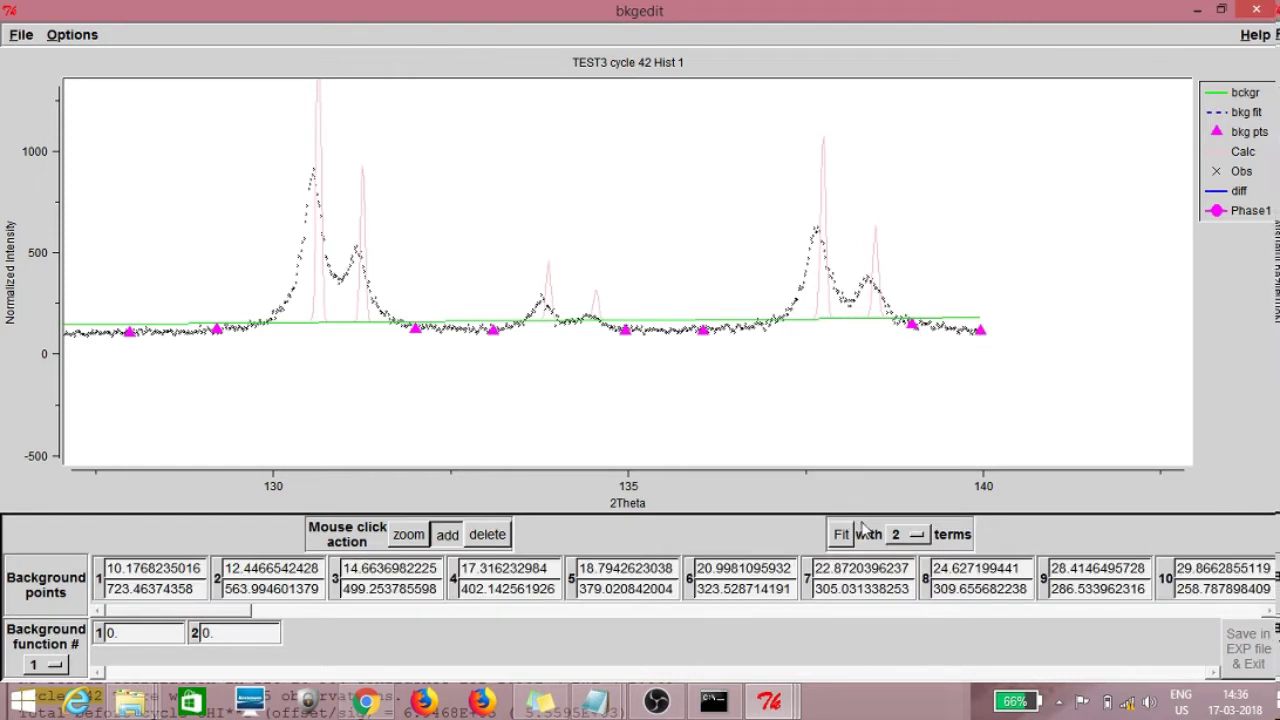
# Step: Fit the background, refit with 16 then 18 terms, and save it to TEST3.EXP
pyautogui.click(852, 535)
pyautogui.click(910, 534)
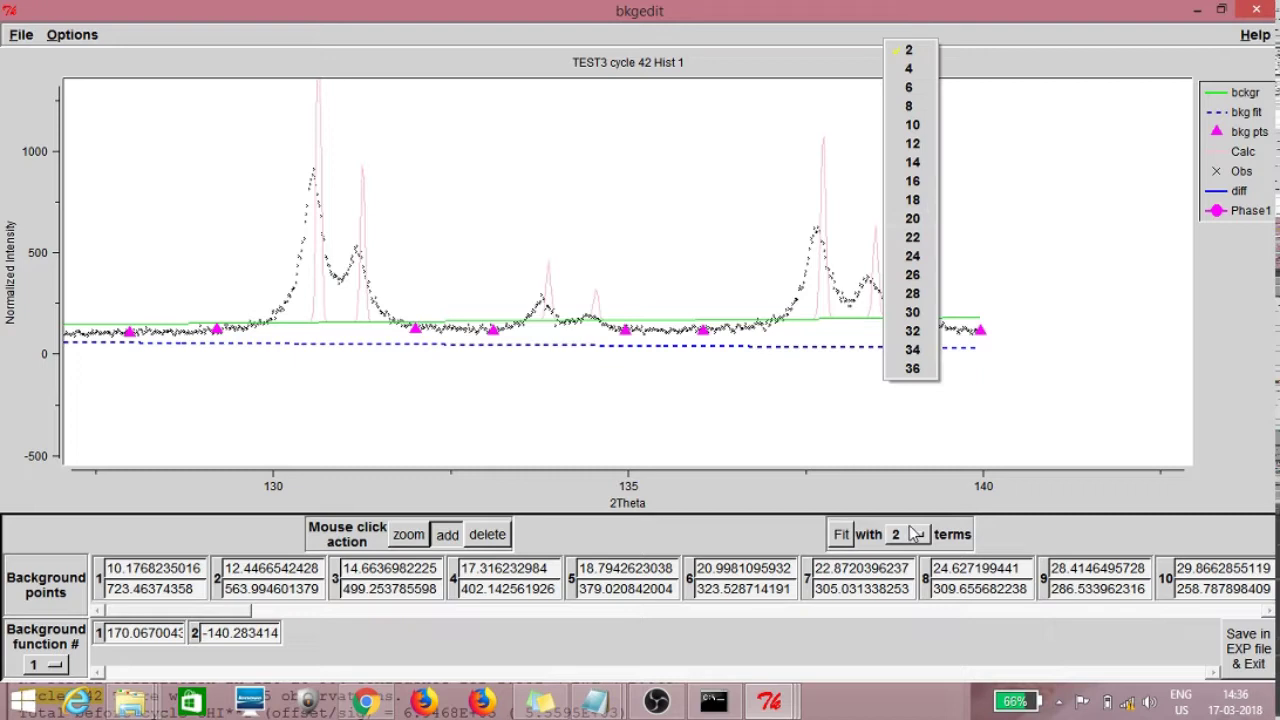
pyautogui.click(928, 182)
pyautogui.click(840, 533)
pyautogui.click(900, 537)
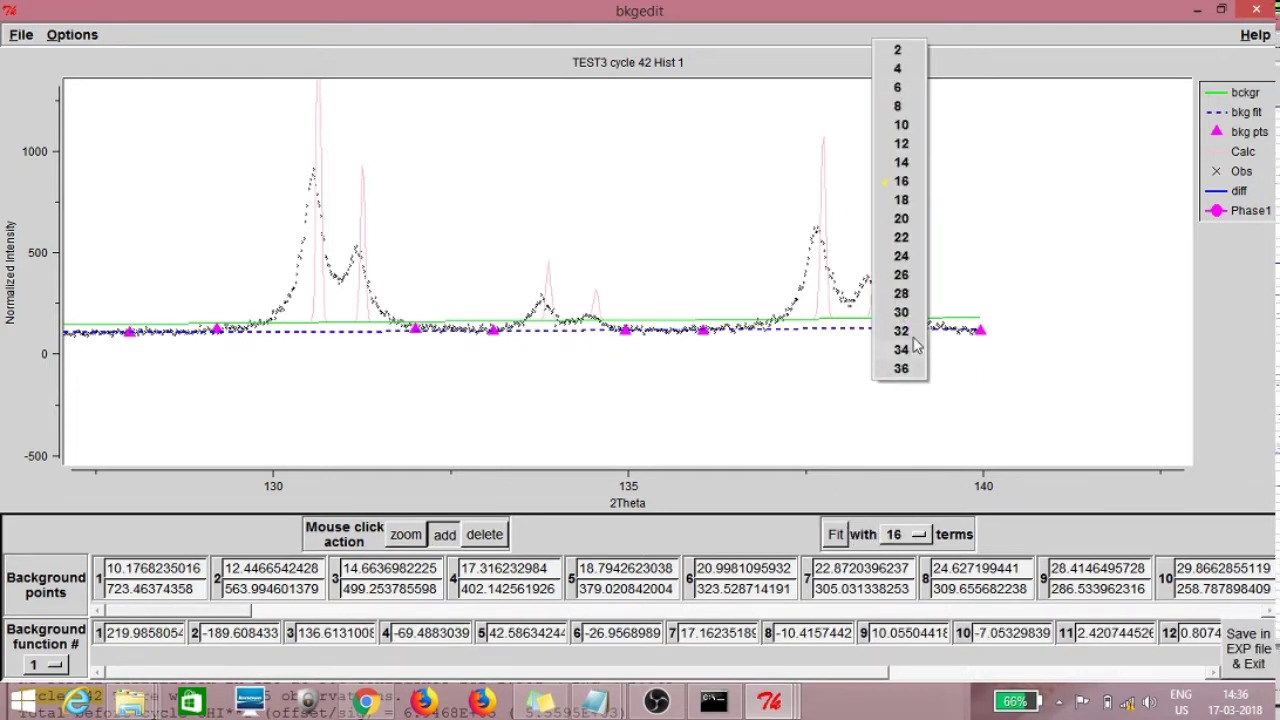
pyautogui.click(902, 201)
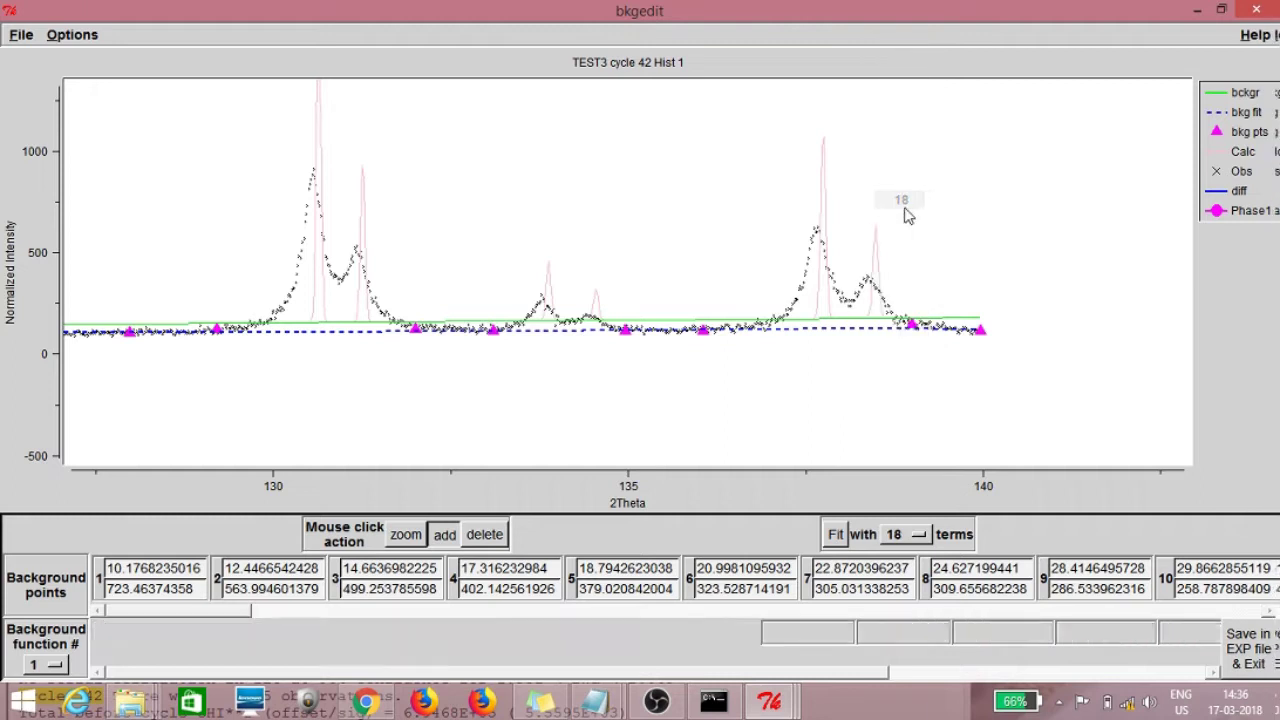
pyautogui.click(836, 534)
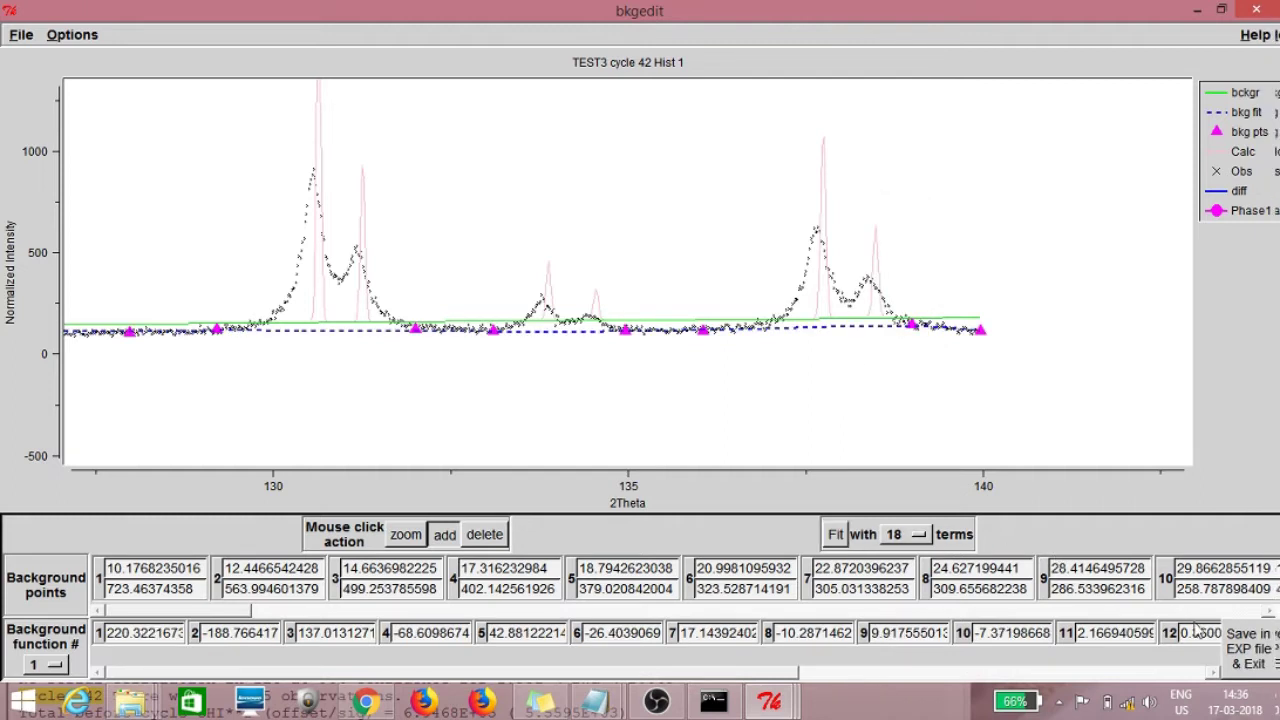
pyautogui.click(1247, 648)
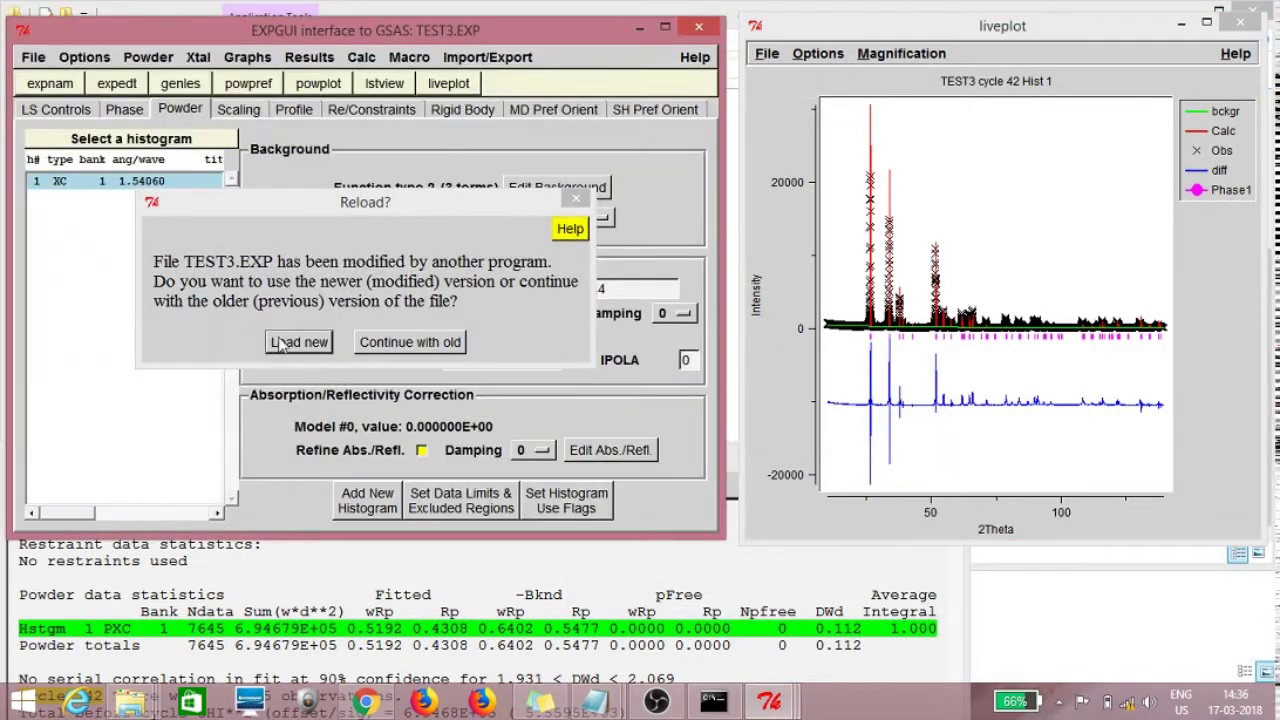
# Step: Load the modified TEST3.EXP and run powpref and a GENLES refinement
pyautogui.click(281, 344)
pyautogui.click(276, 91)
pyautogui.press('Return')
pyautogui.click(300, 345)
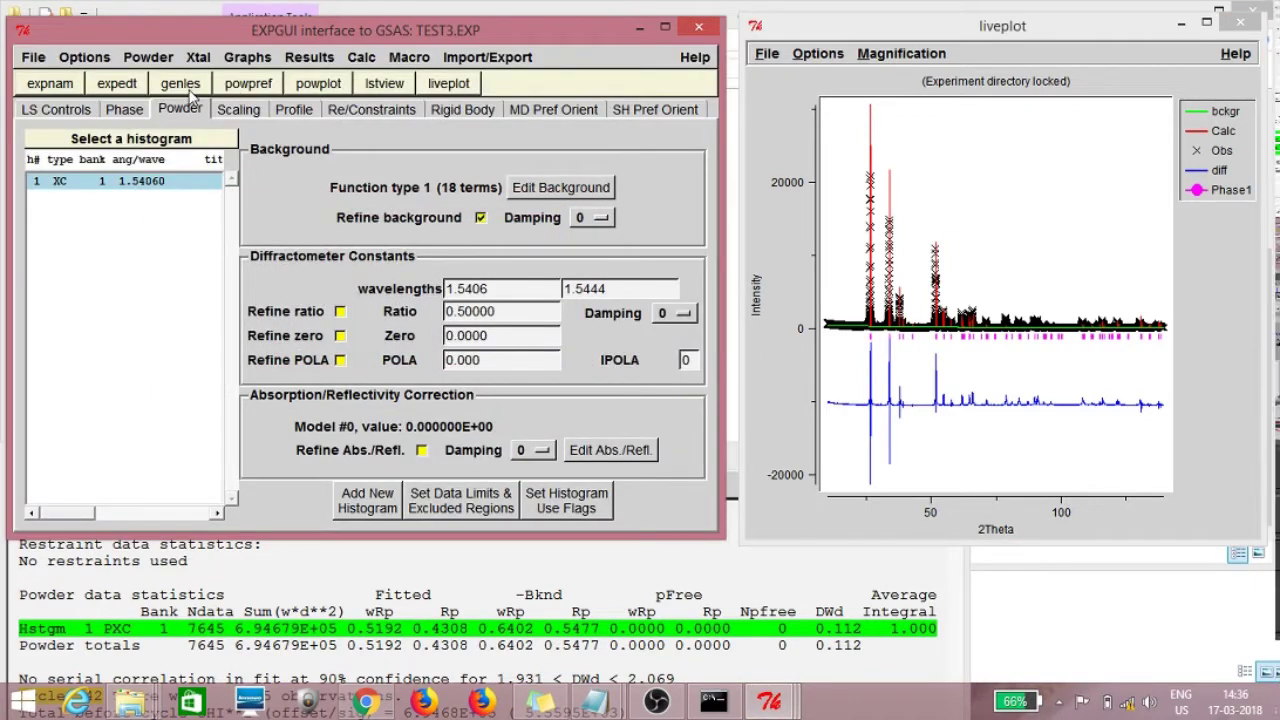
pyautogui.click(189, 89)
pyautogui.press('Return')
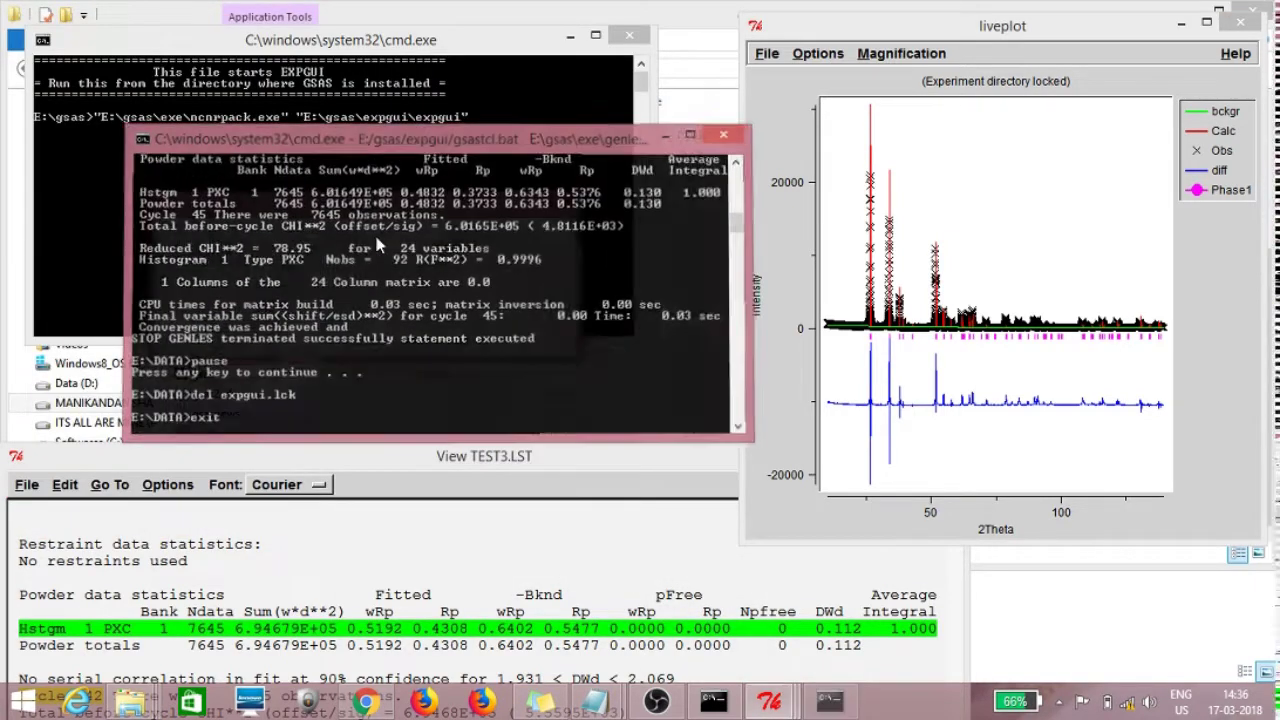
# Step: Reload the refined file, enable POLA refinement, and rerun powpref and GENLES
pyautogui.click(320, 343)
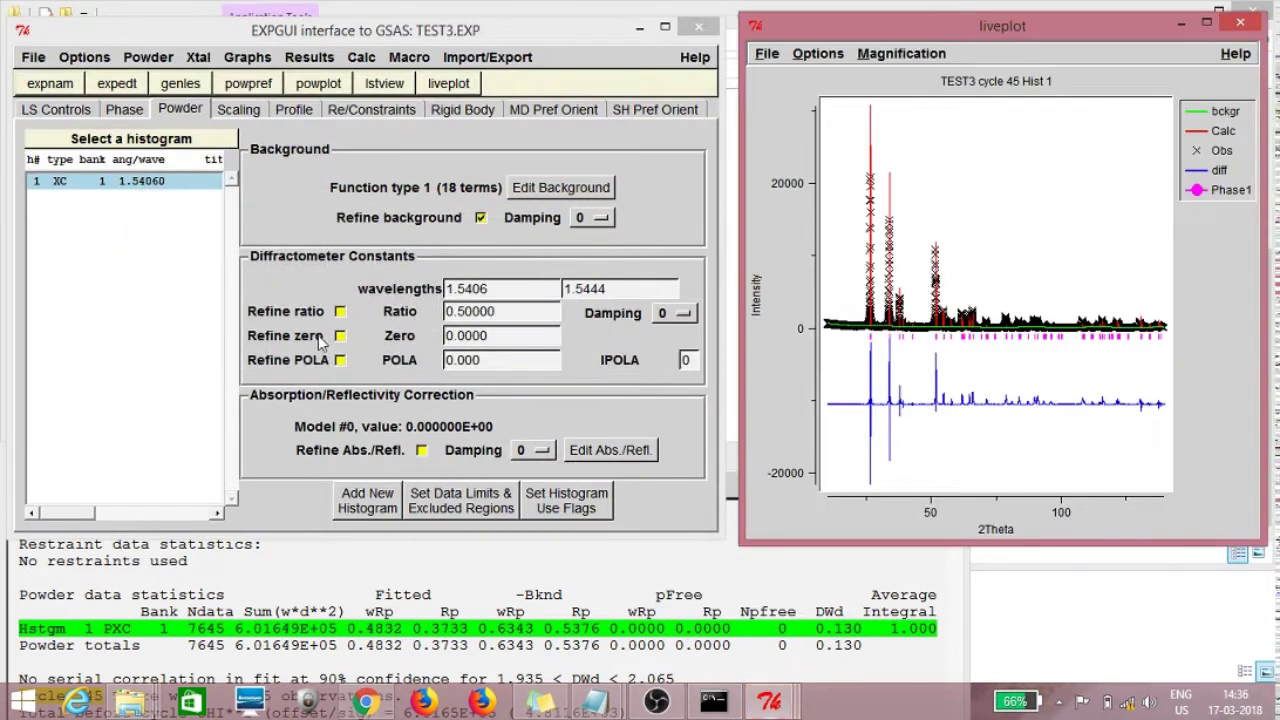
pyautogui.click(340, 360)
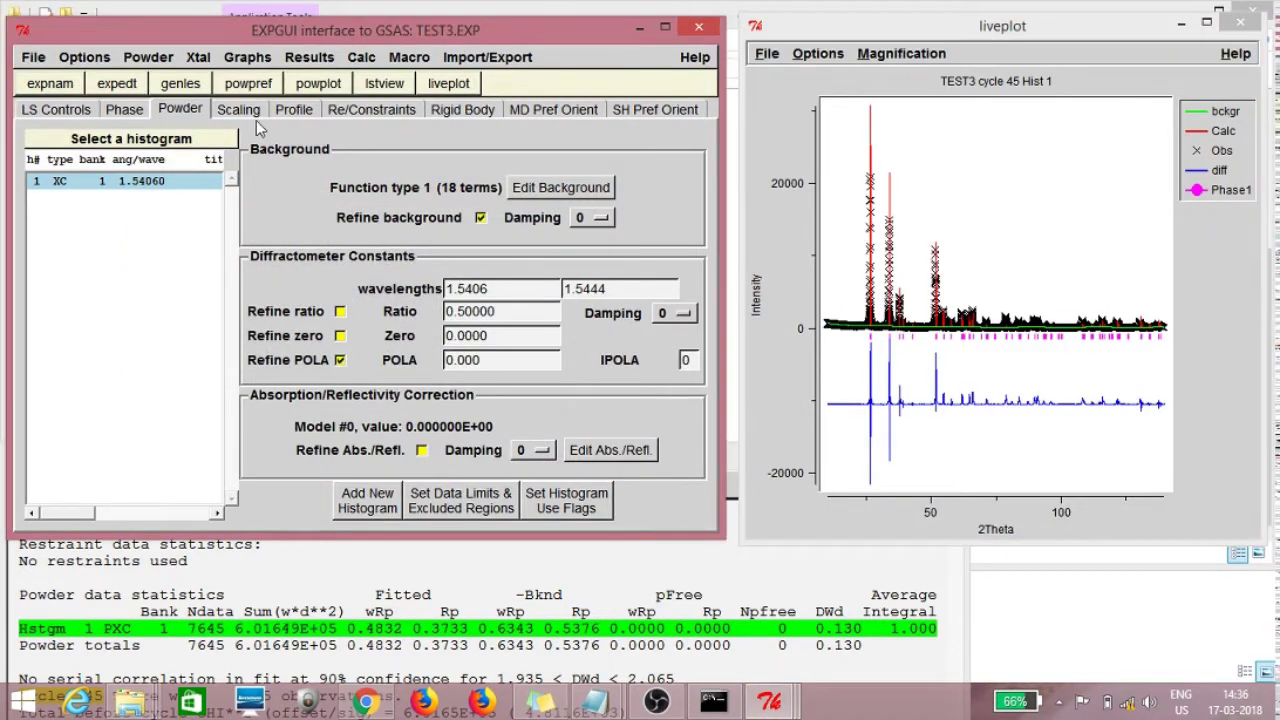
pyautogui.click(240, 88)
pyautogui.press('Return')
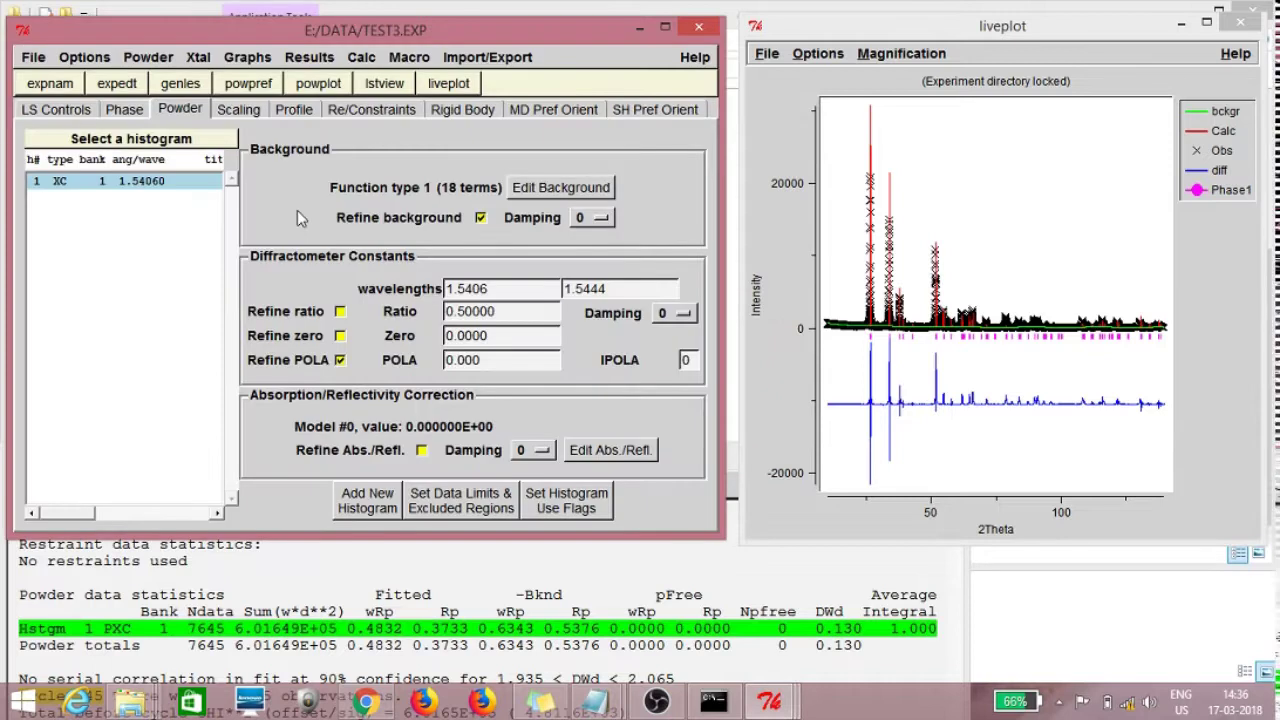
pyautogui.click(180, 83)
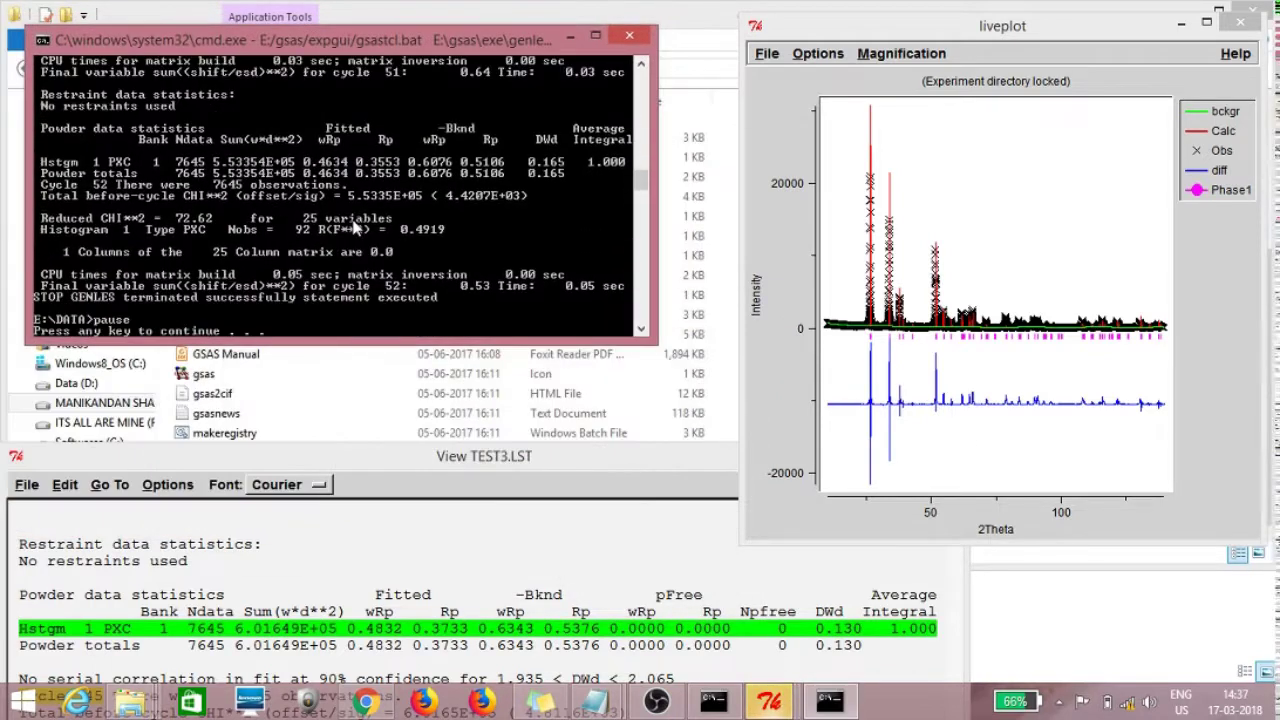
pyautogui.press('Return')
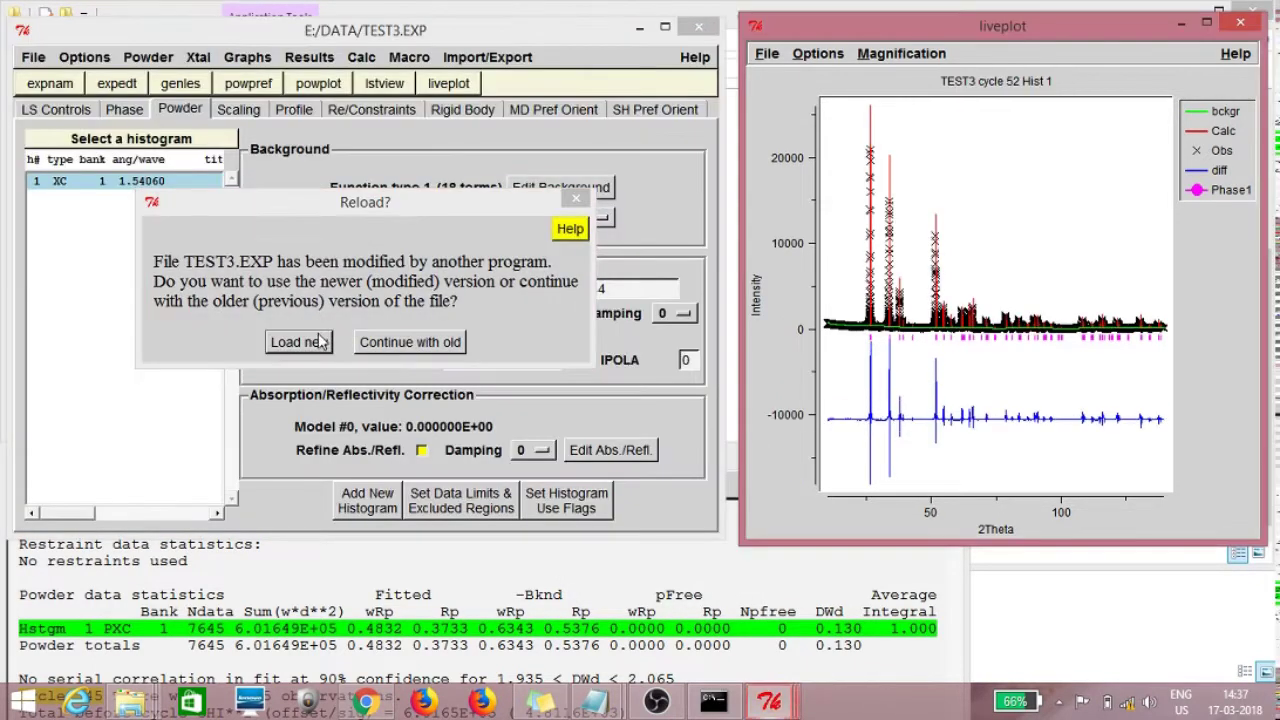
# Step: Turn off POLA refinement and enable absorption refinement using function 2, surface roughness correction
pyautogui.press('Return')
pyautogui.click(340, 360)
pyautogui.click(422, 451)
pyautogui.click(627, 450)
pyautogui.click(485, 260)
pyautogui.click(491, 309)
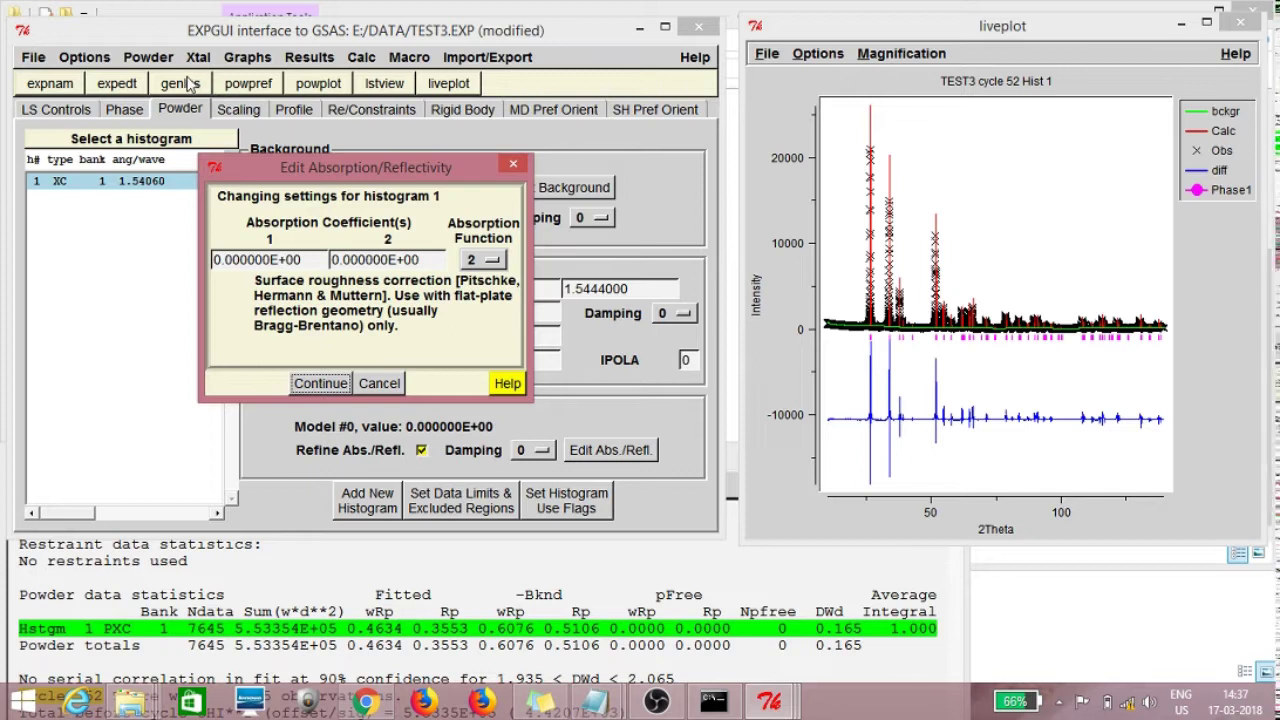
pyautogui.click(322, 384)
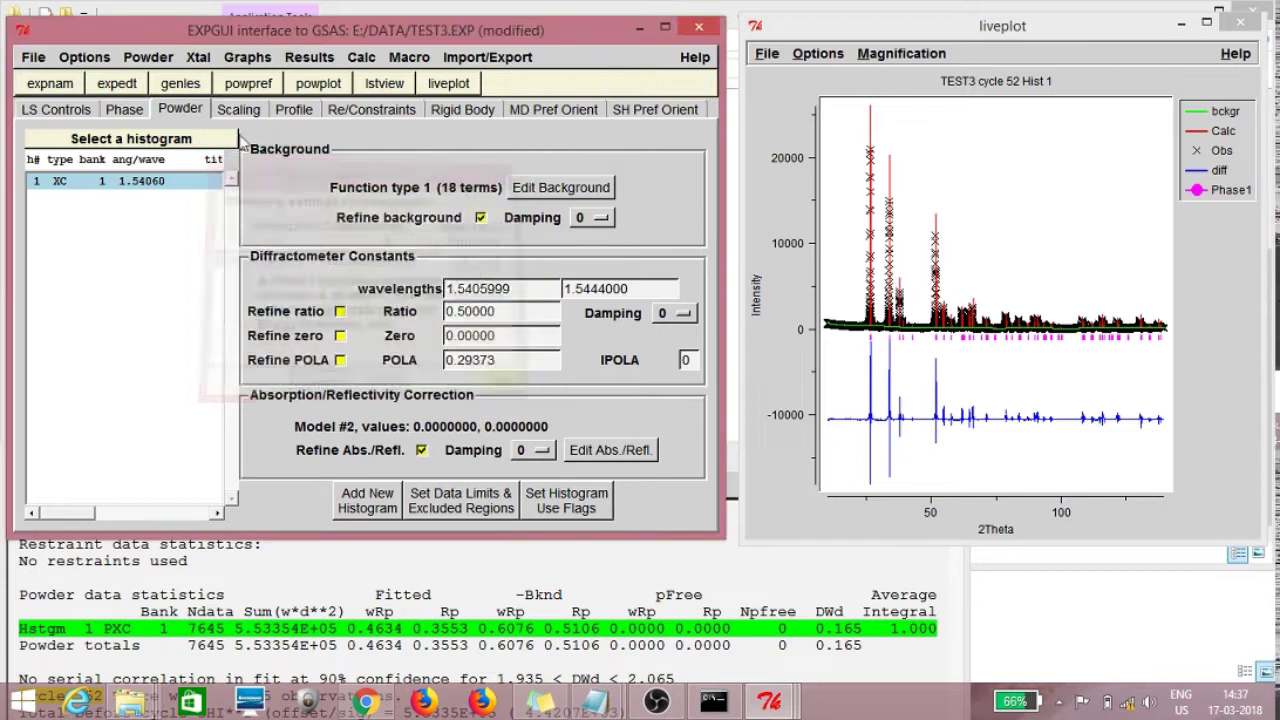
# Step: Run powpref and GENLES with absorption, then keep the previous file, discarding the diverged result
pyautogui.click(230, 84)
pyautogui.press('Return')
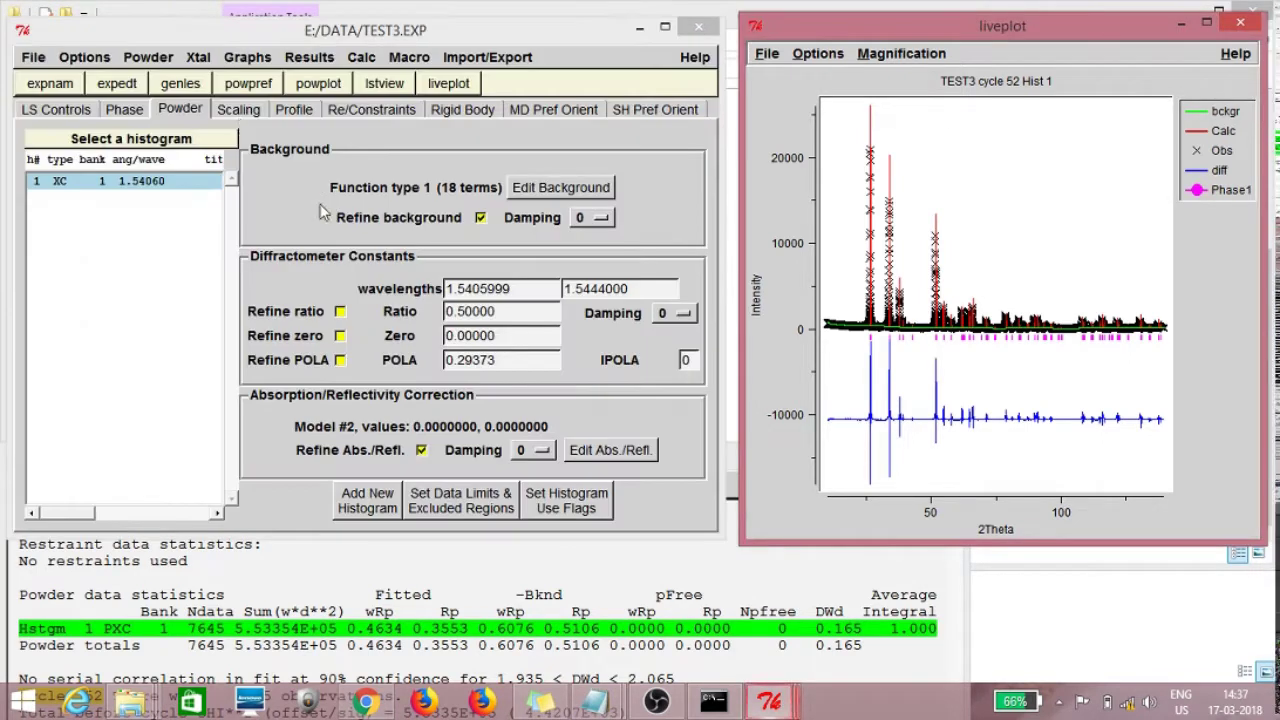
pyautogui.click(210, 87)
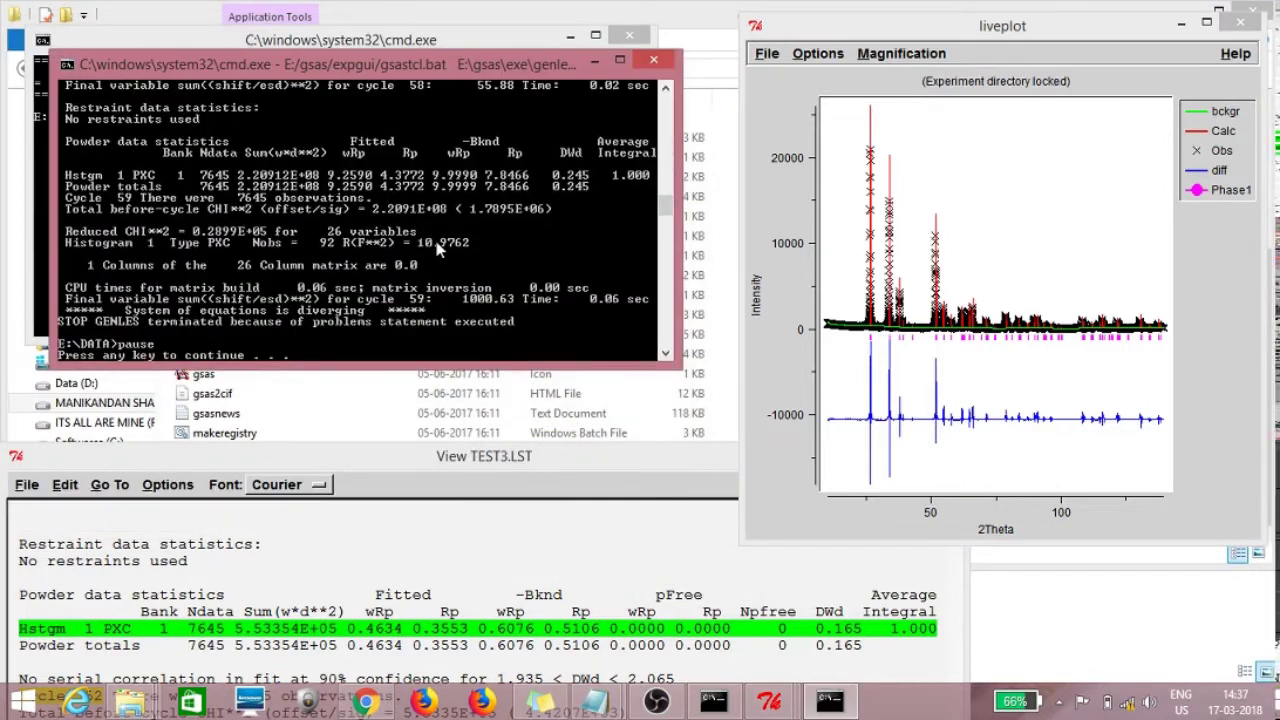
pyautogui.press('Return')
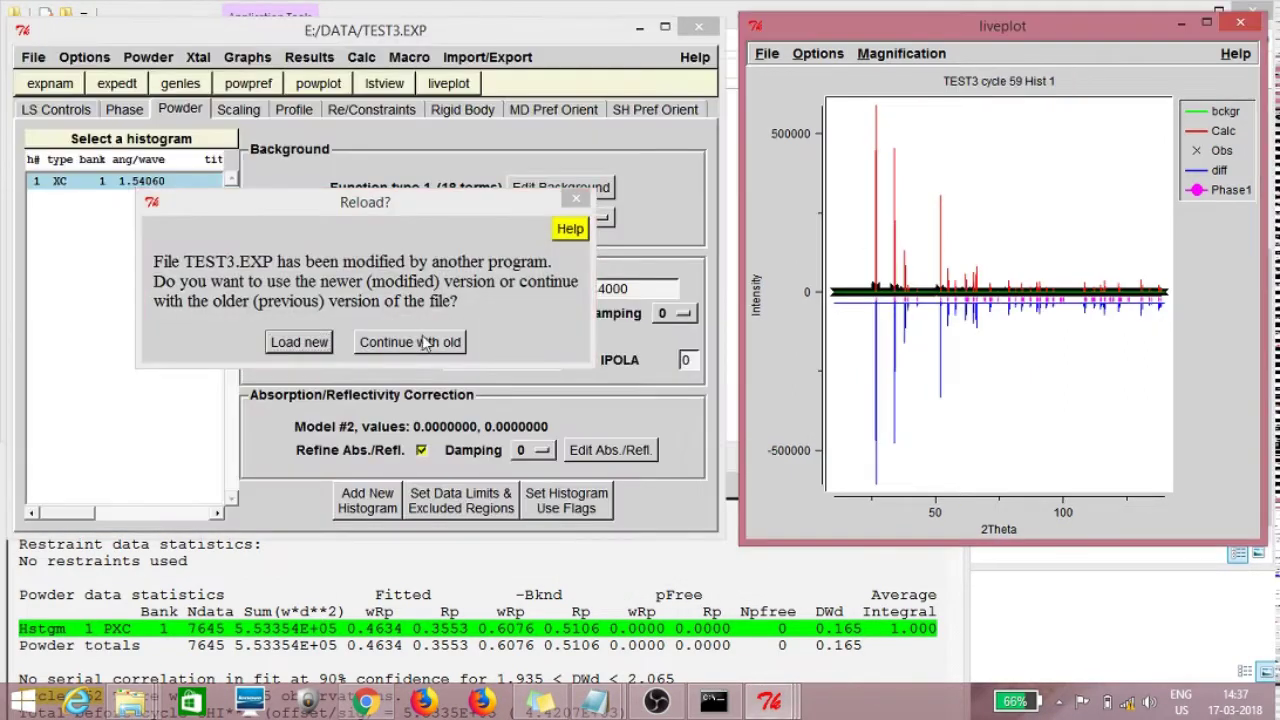
pyautogui.click(430, 422)
# Step: Turn absorption refinement off, rerun GENLES, and load the new results
pyautogui.click(424, 447)
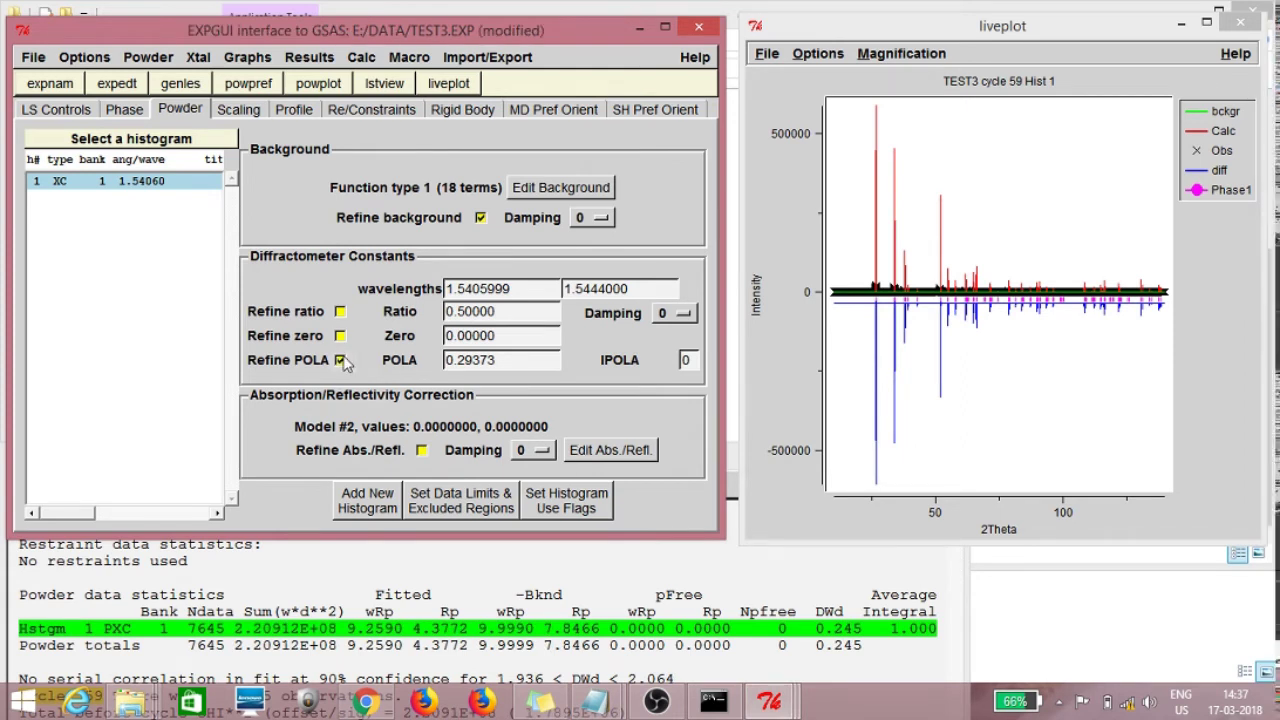
pyautogui.click(194, 86)
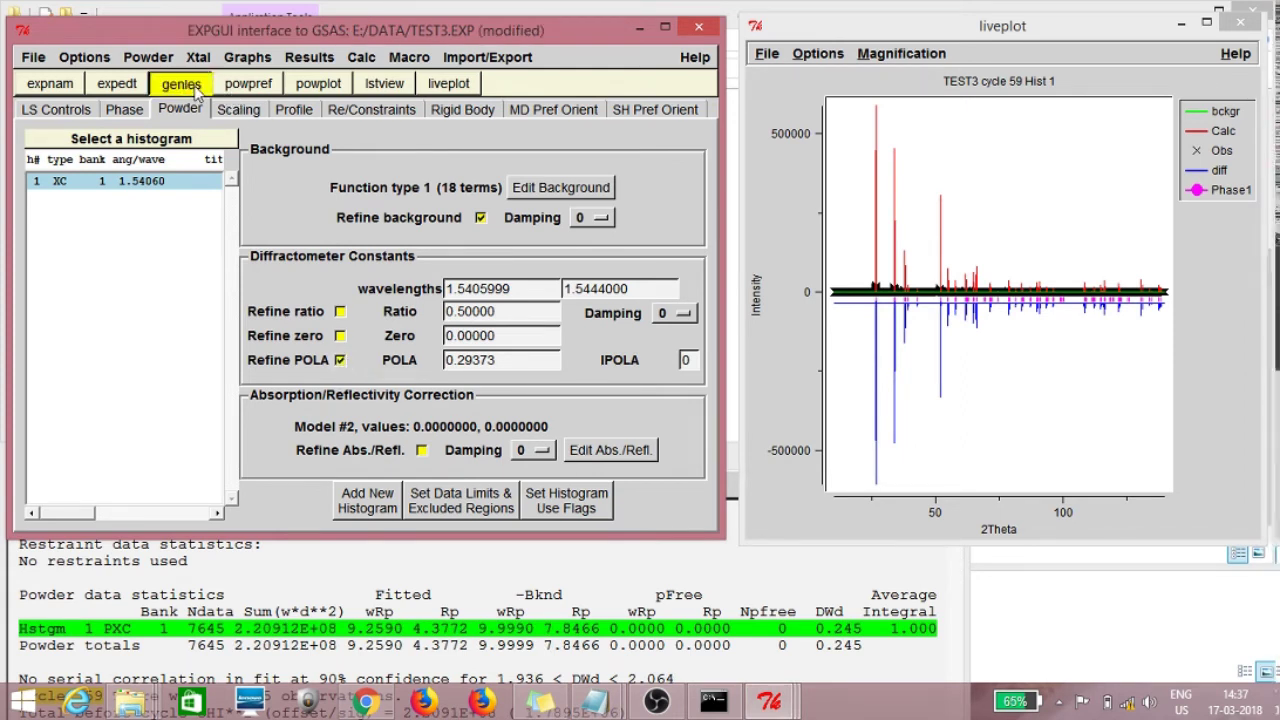
pyautogui.press('Return')
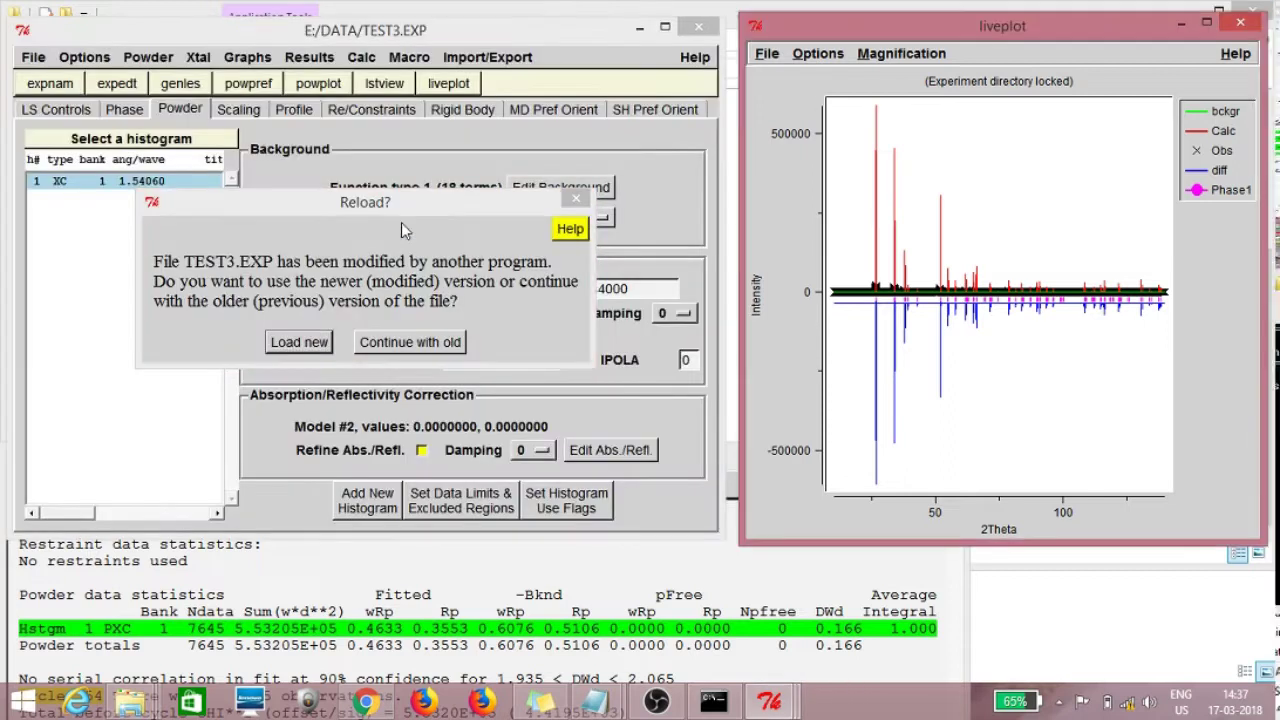
pyautogui.click(300, 343)
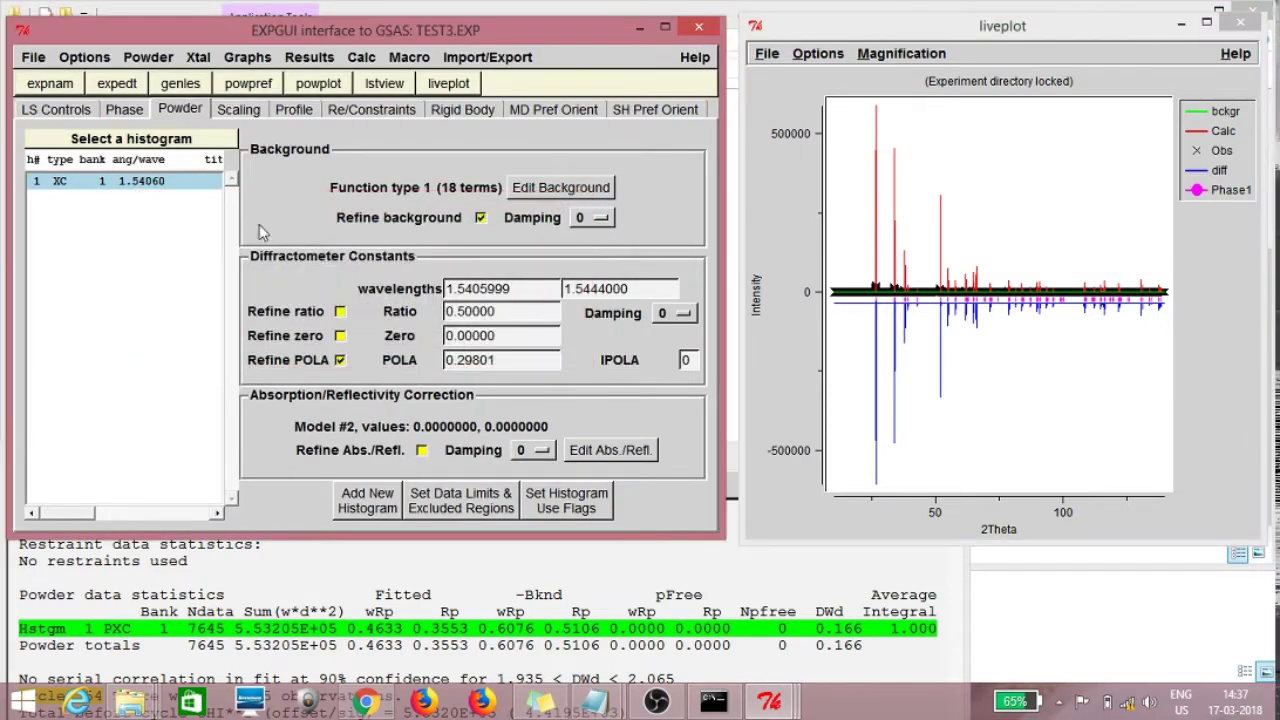
# Step: On the Profile tab, refine GW with powpref and GENLES, then load the results
pyautogui.click(238, 112)
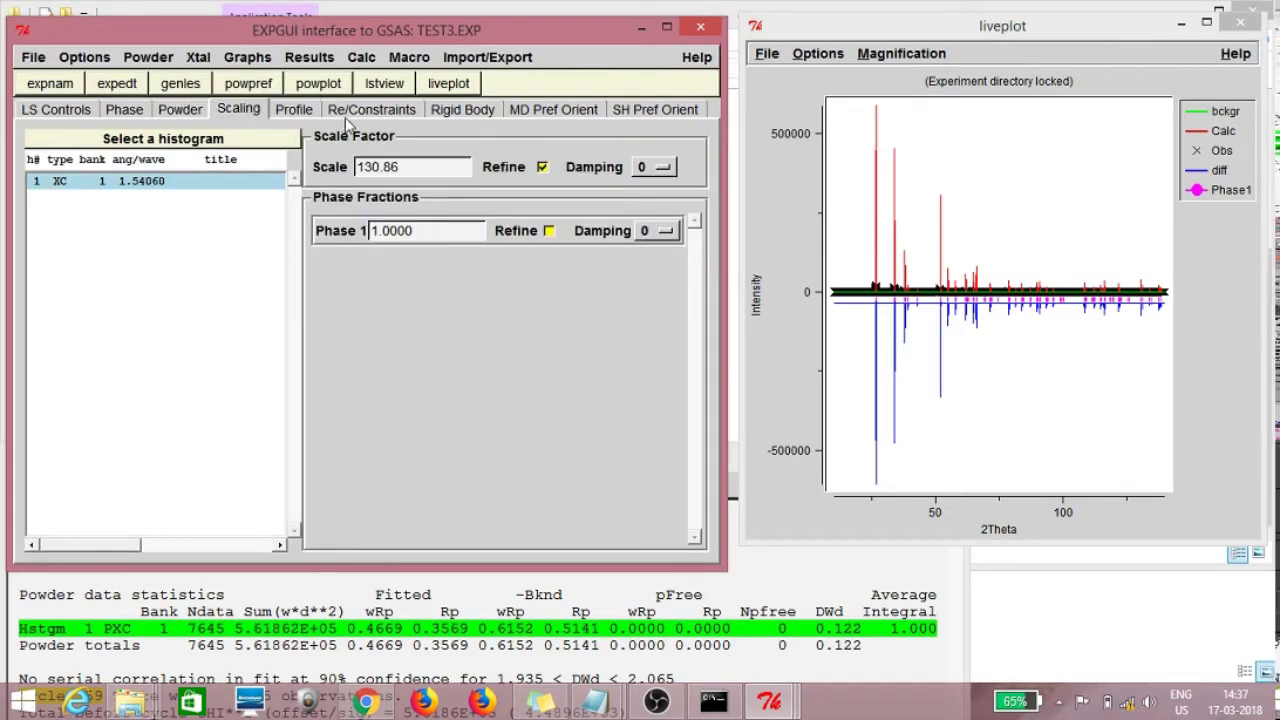
pyautogui.click(293, 110)
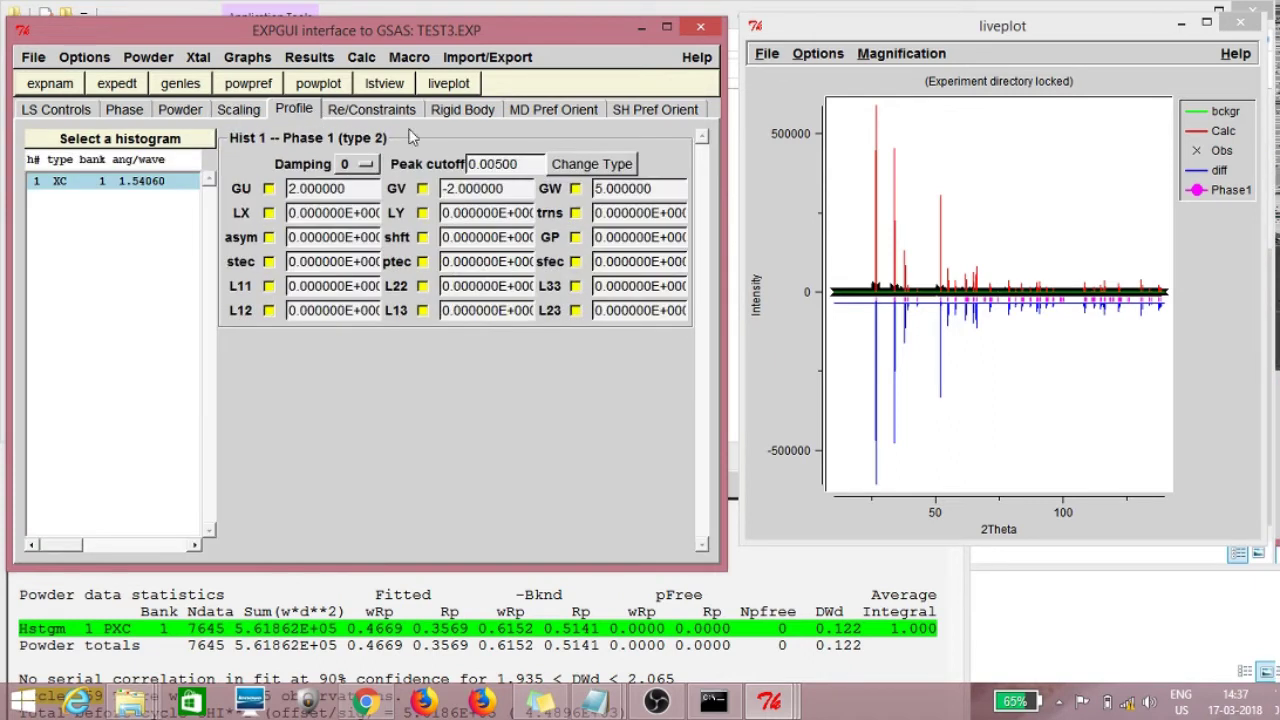
pyautogui.click(575, 189)
pyautogui.click(248, 84)
pyautogui.press('Return')
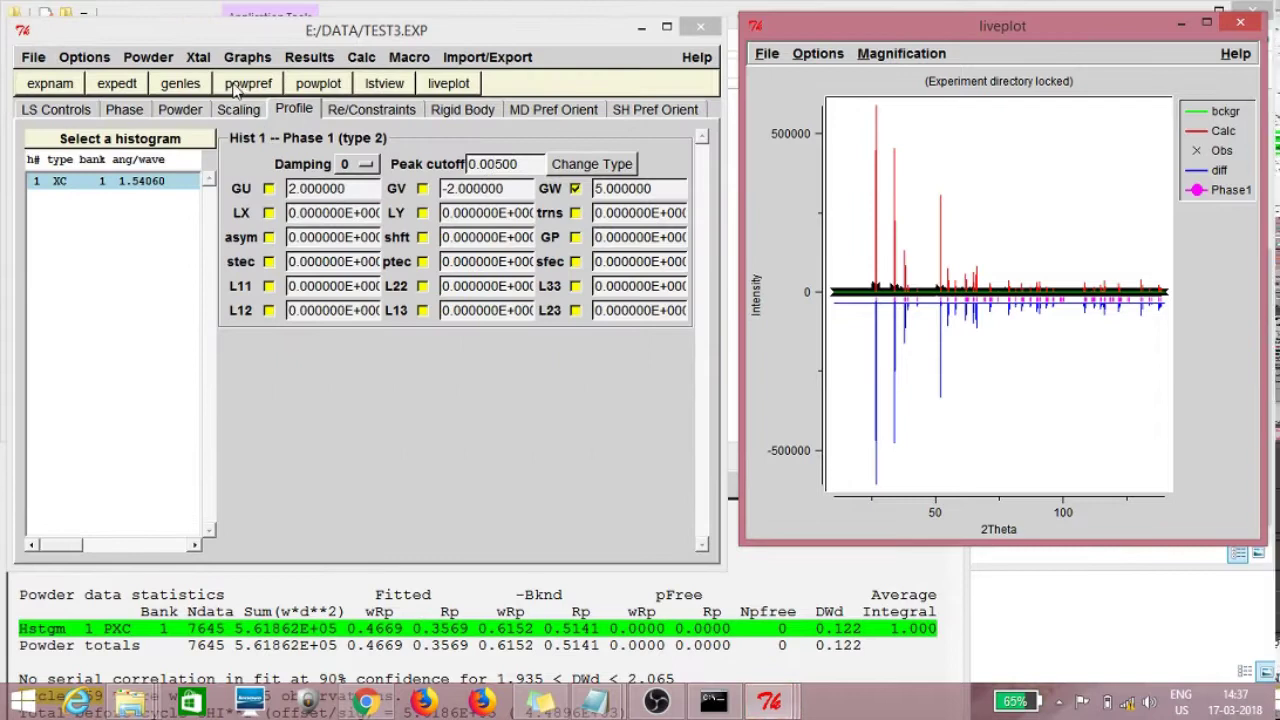
pyautogui.click(190, 88)
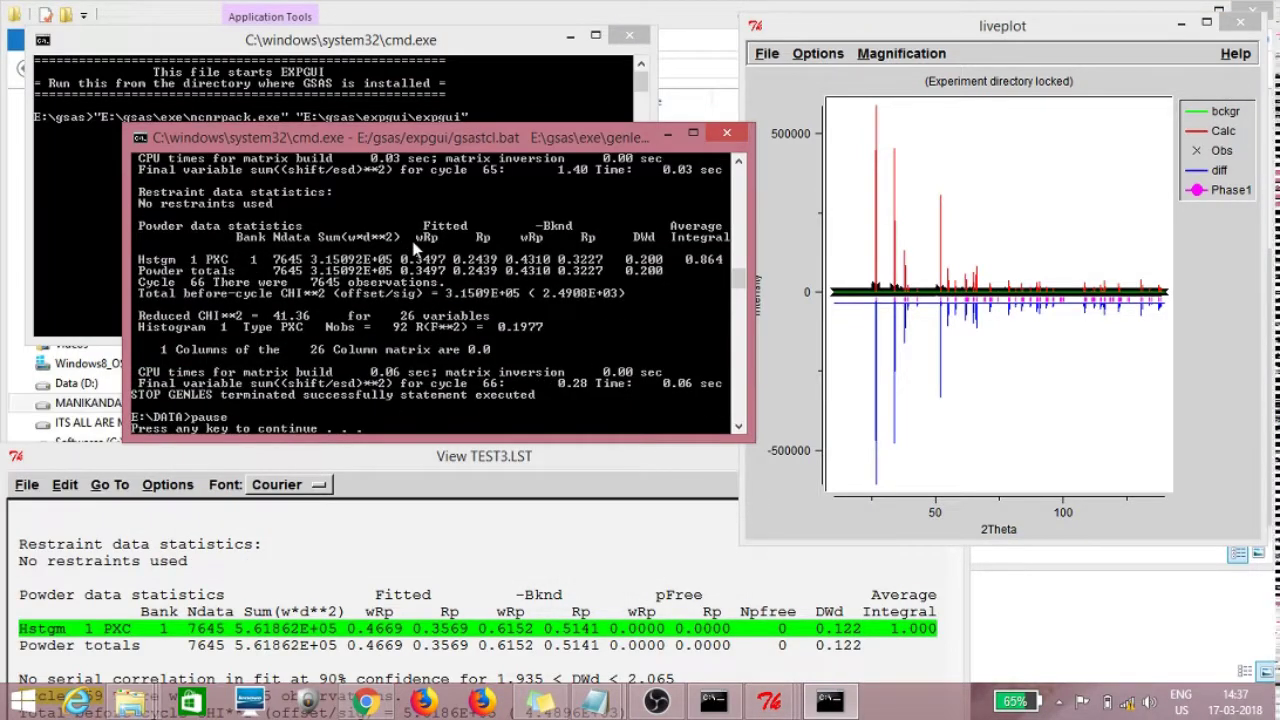
pyautogui.press('Return')
pyautogui.click(300, 358)
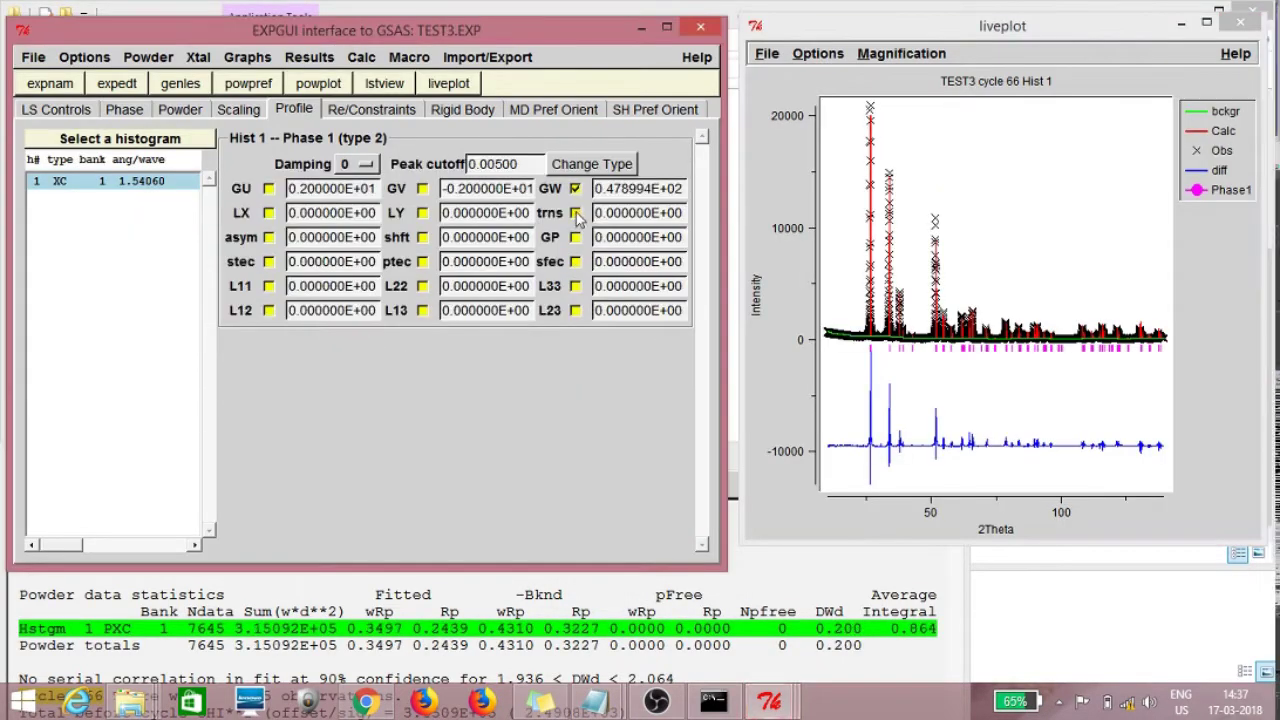
# Step: Add GV refinement and rerun powpref and GENLES
pyautogui.click(426, 189)
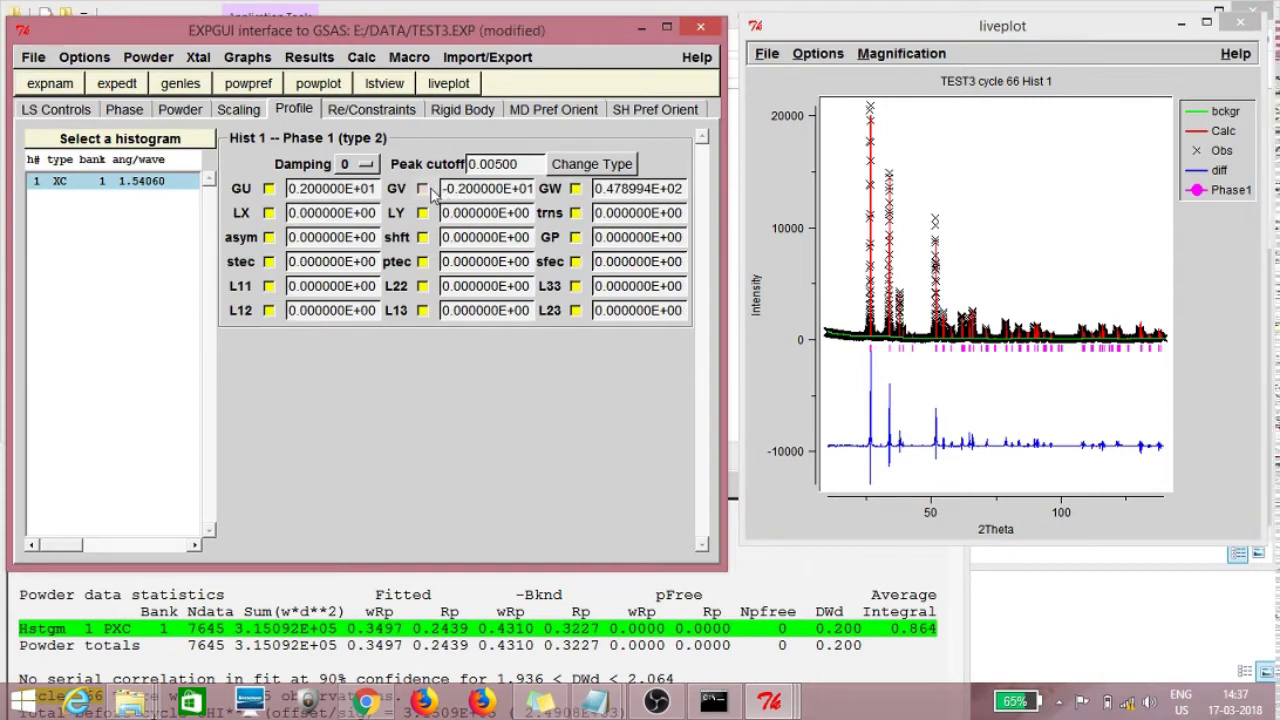
pyautogui.click(265, 84)
pyautogui.press('Return')
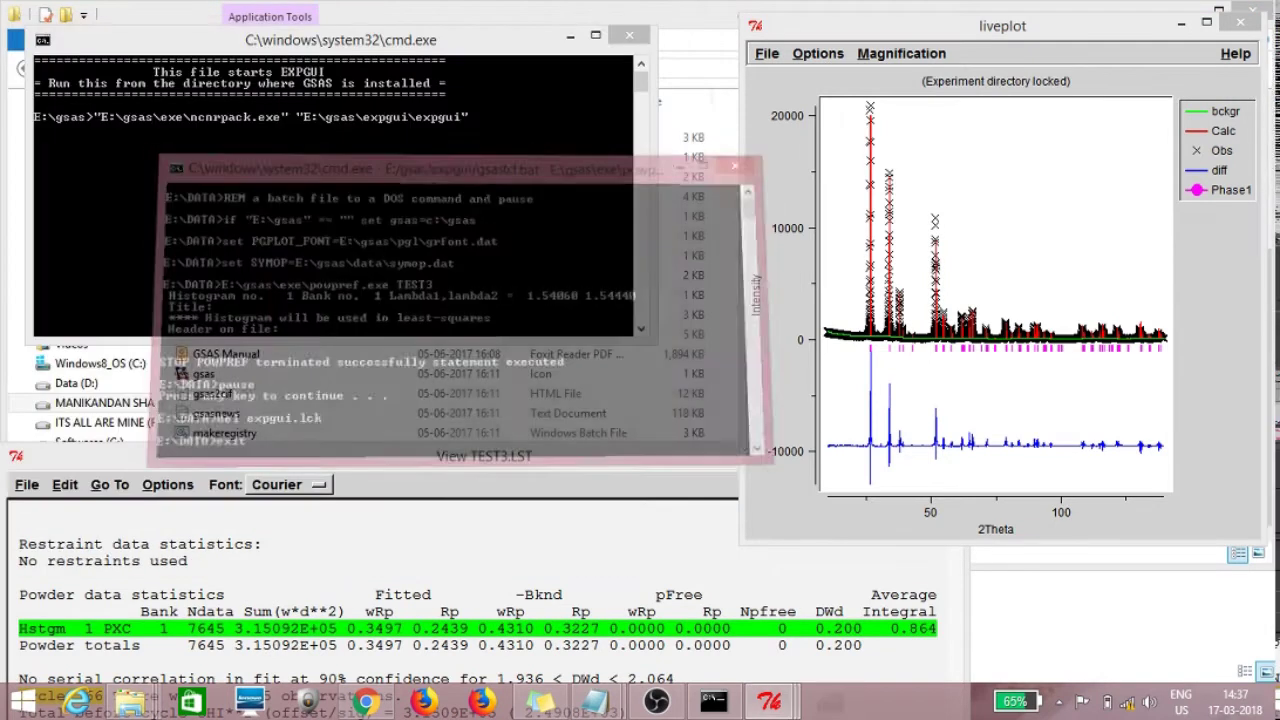
pyautogui.click(181, 83)
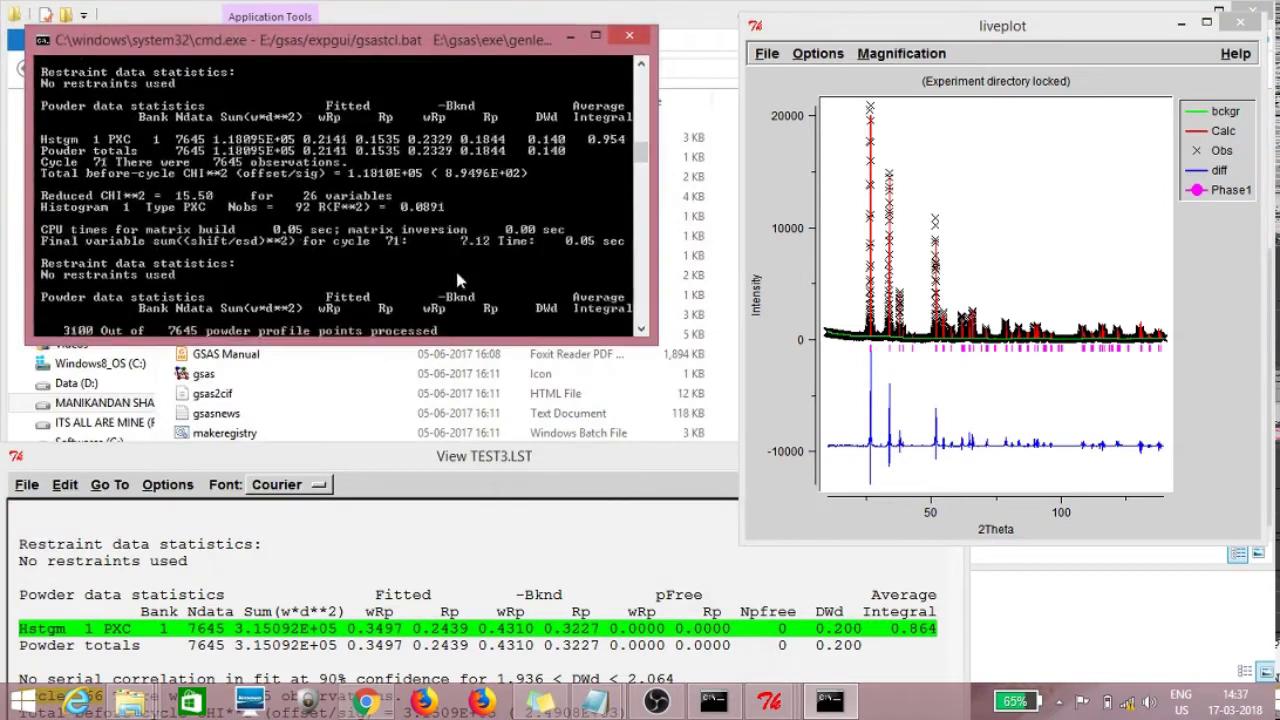
pyautogui.press('Return')
pyautogui.press('Return')
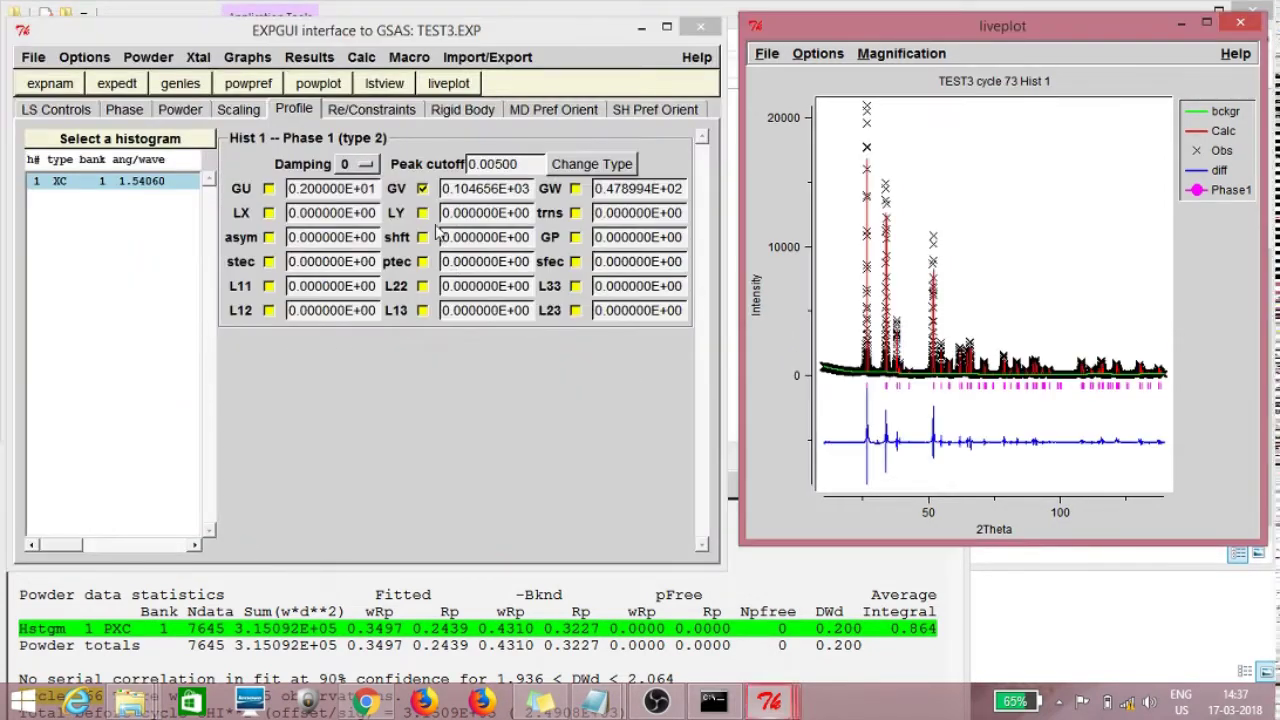
# Step: Swap GV refinement for GU and rerun powpref and GENLES
pyautogui.click(424, 189)
pyautogui.click(270, 190)
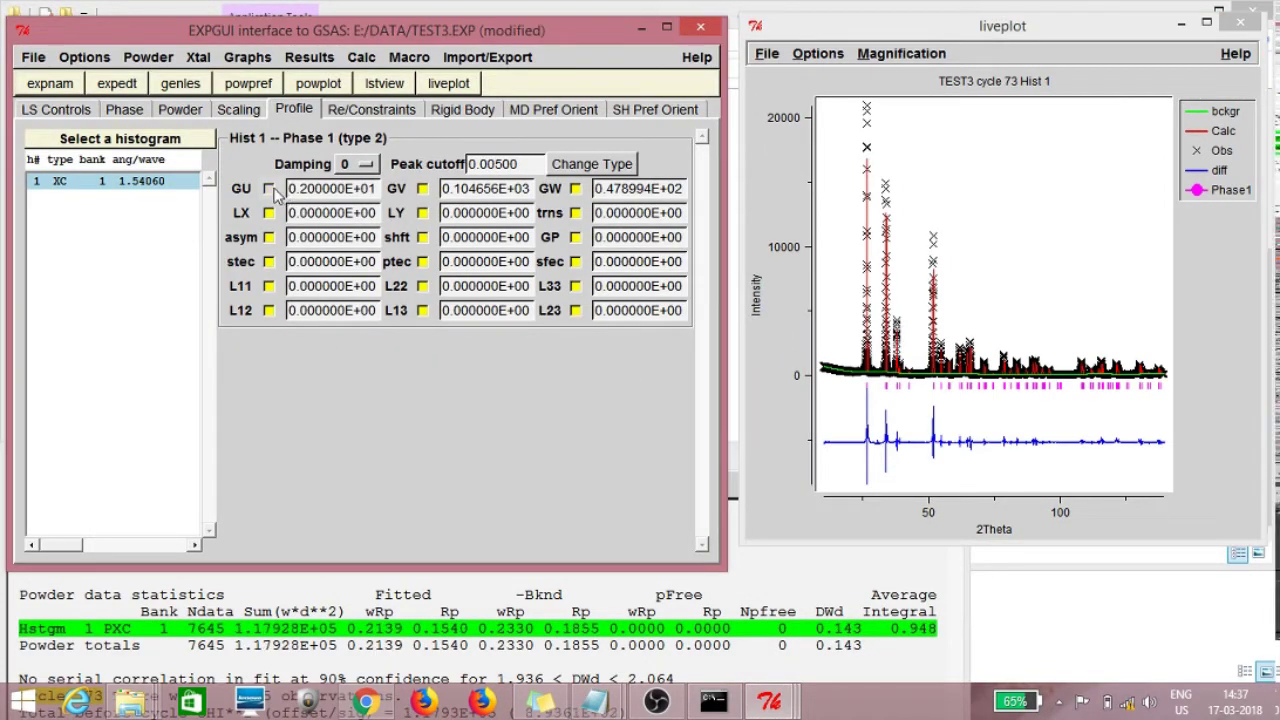
pyautogui.click(242, 88)
pyautogui.press('Return')
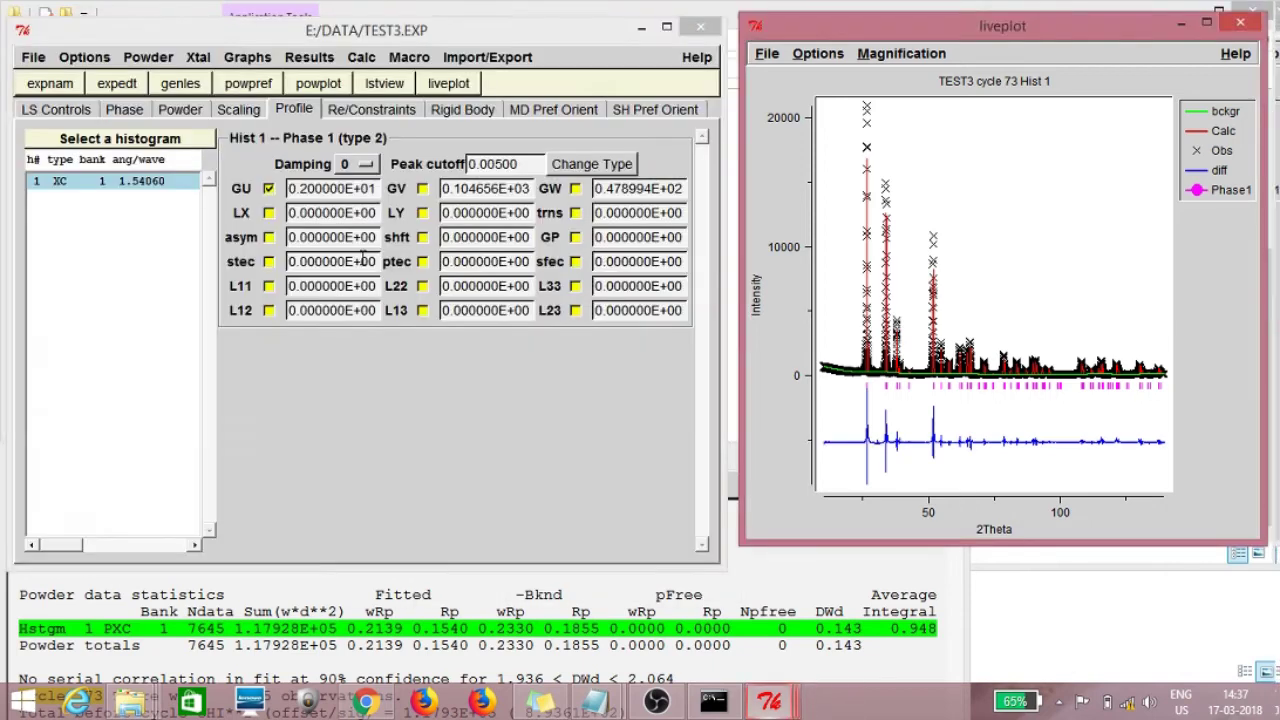
pyautogui.click(187, 86)
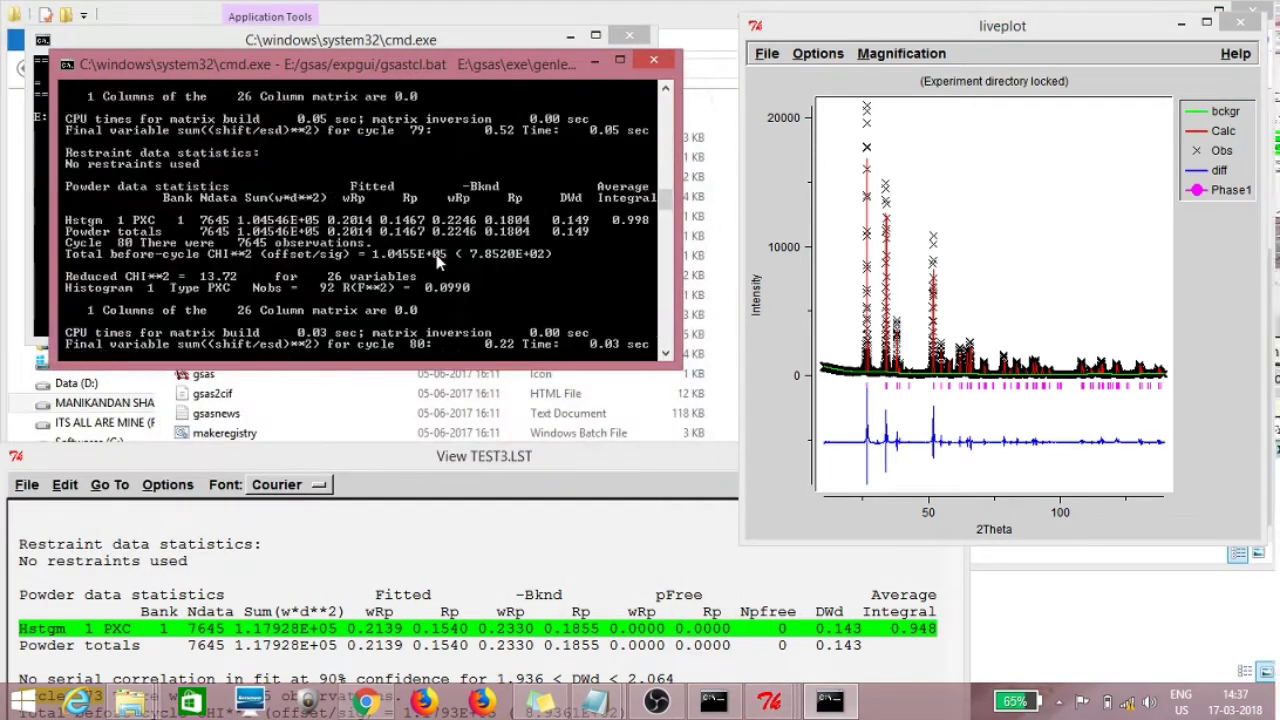
pyautogui.press('Return')
pyautogui.press('Return')
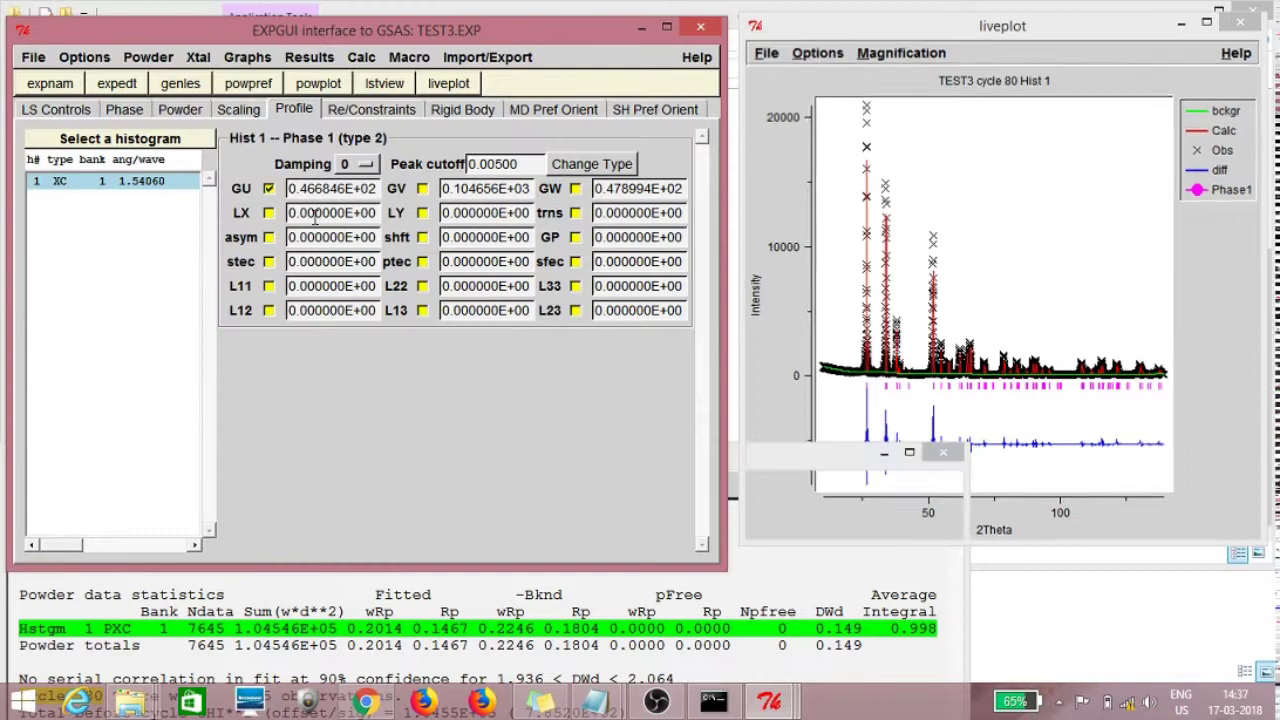
# Step: Re-enable GW, then GV, running powpref and GENLES after each, keeping current settings
pyautogui.click(576, 189)
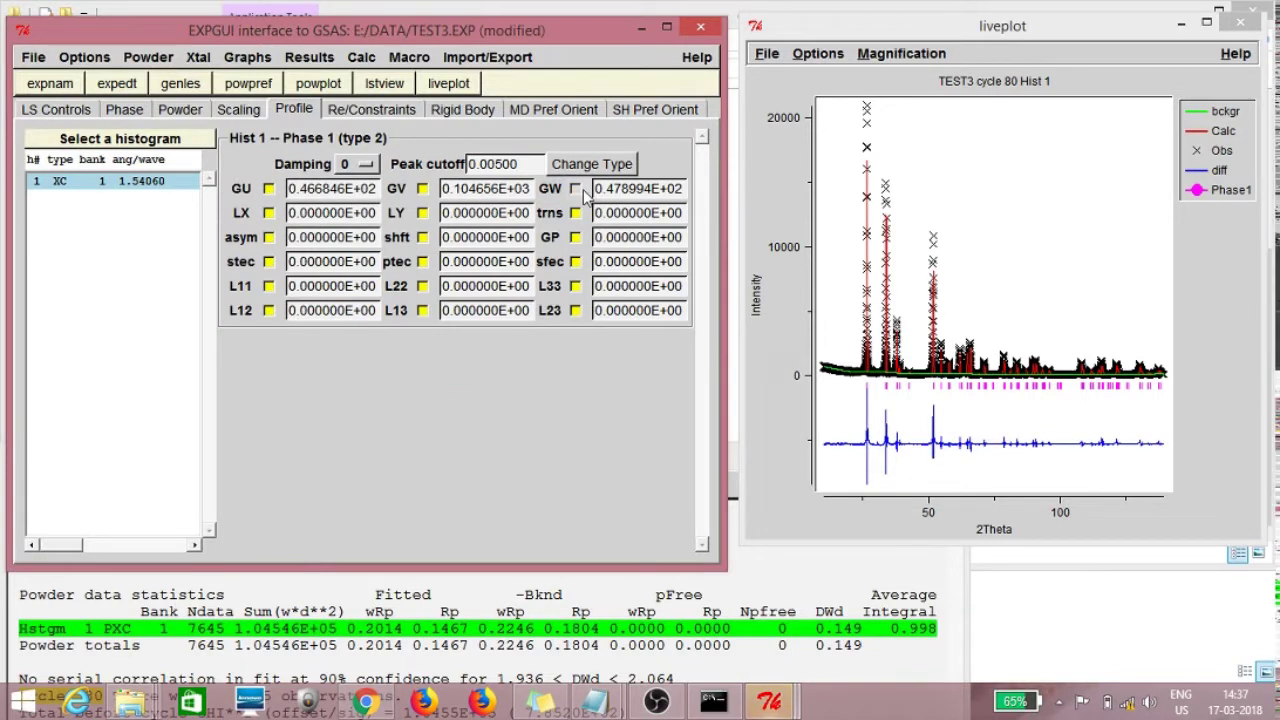
pyautogui.click(268, 88)
pyautogui.press('Return')
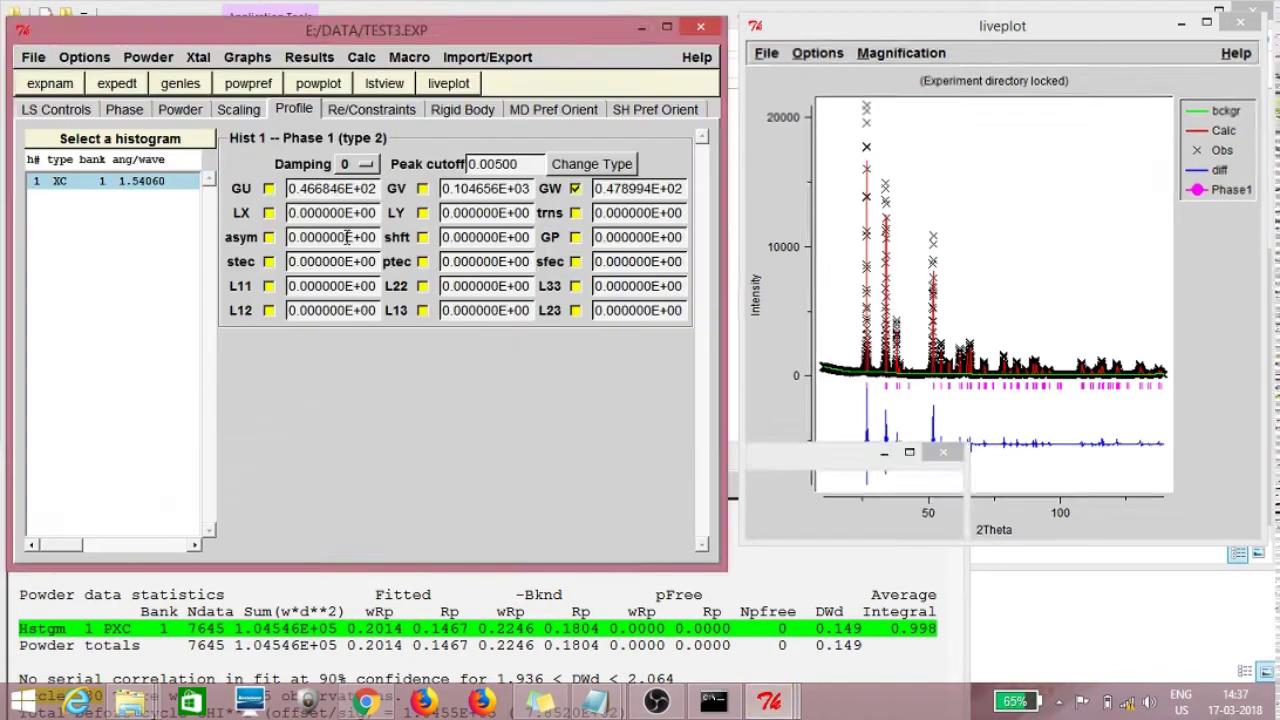
pyautogui.click(194, 88)
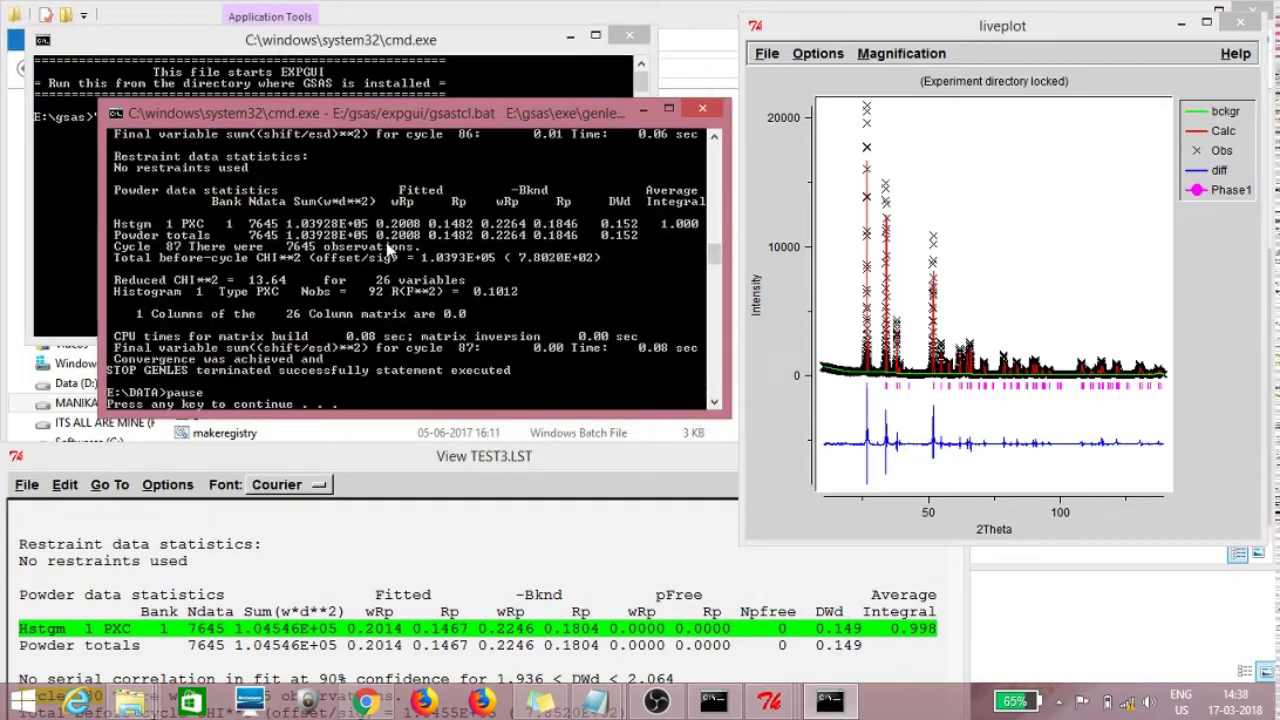
pyautogui.press('Return')
pyautogui.press('Return')
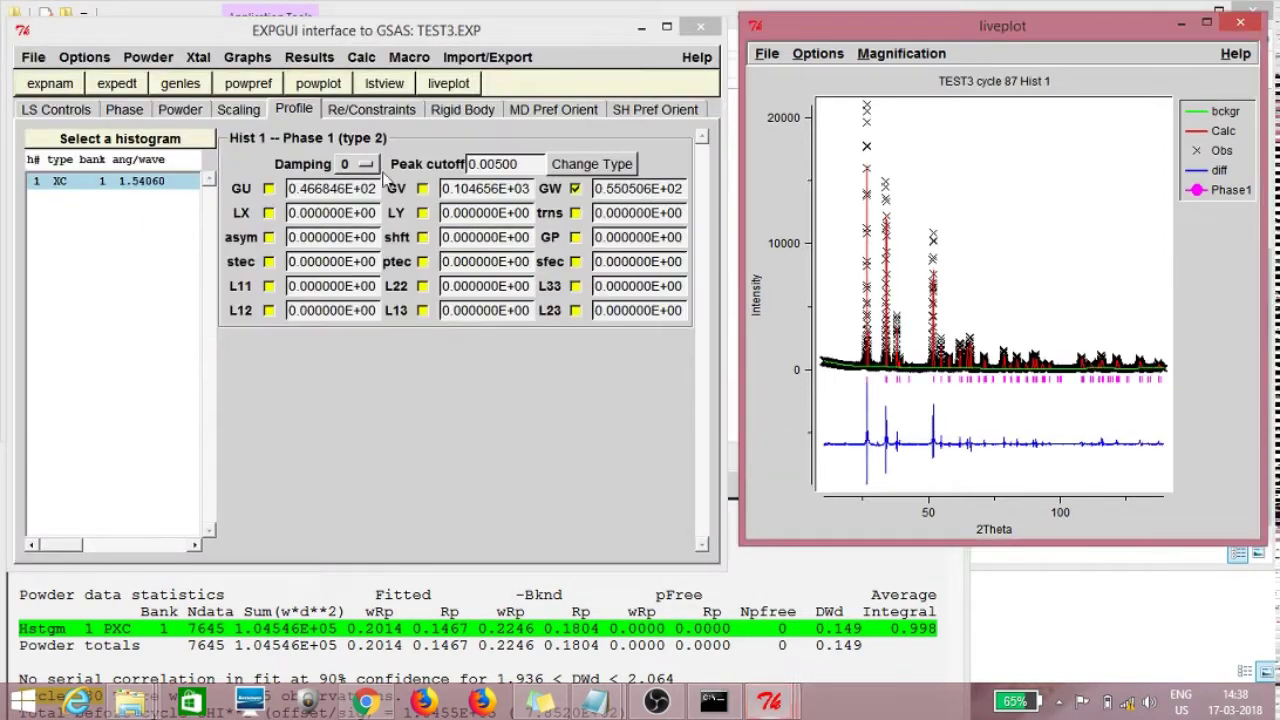
pyautogui.click(423, 189)
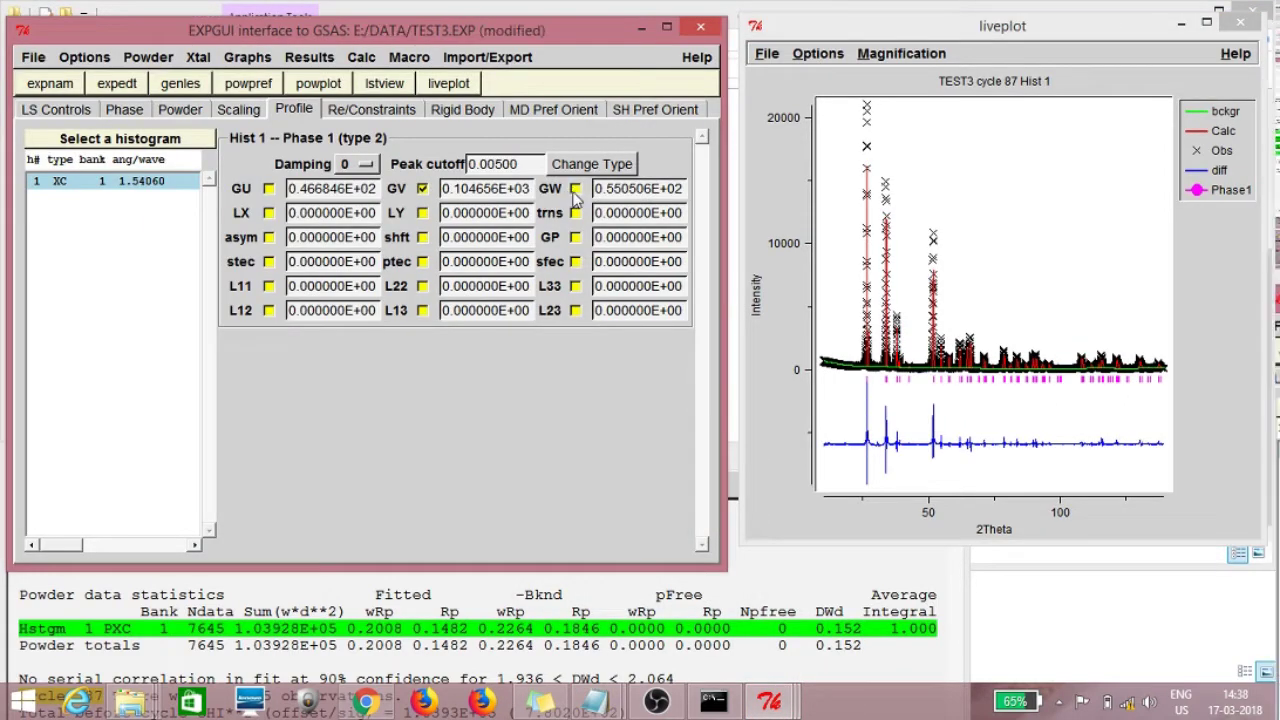
pyautogui.click(262, 88)
pyautogui.press('Return')
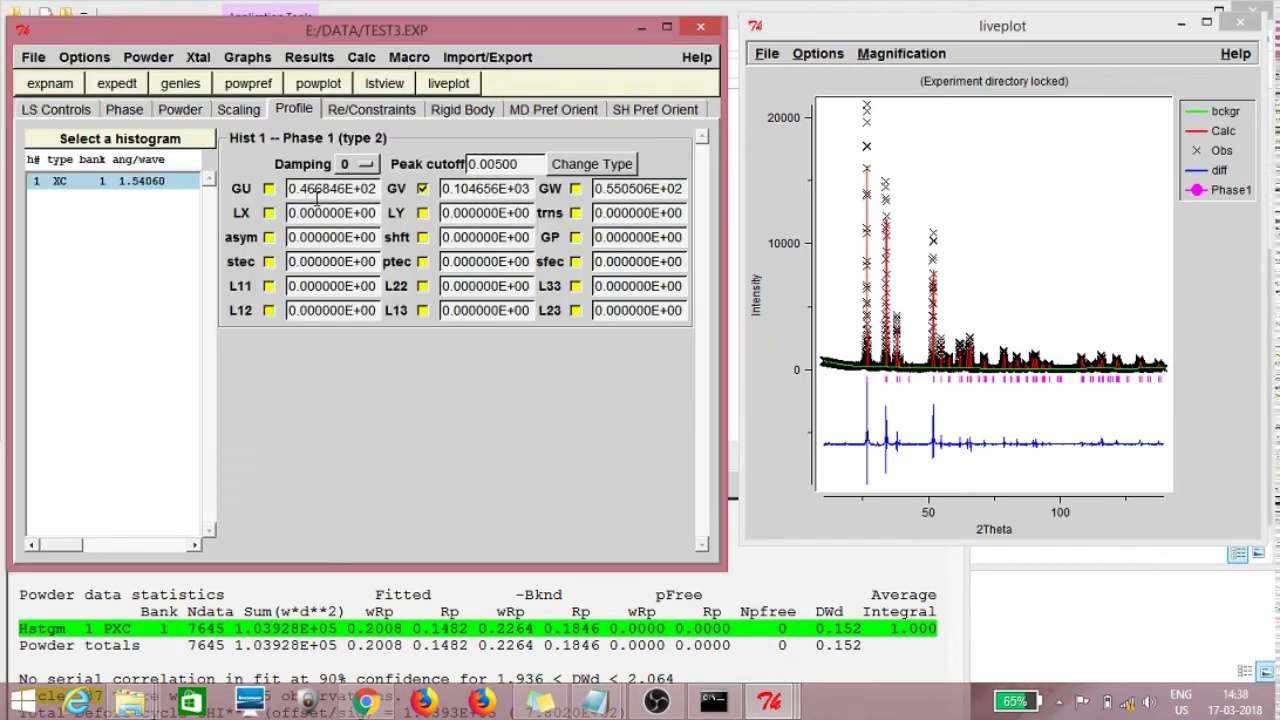
pyautogui.click(180, 83)
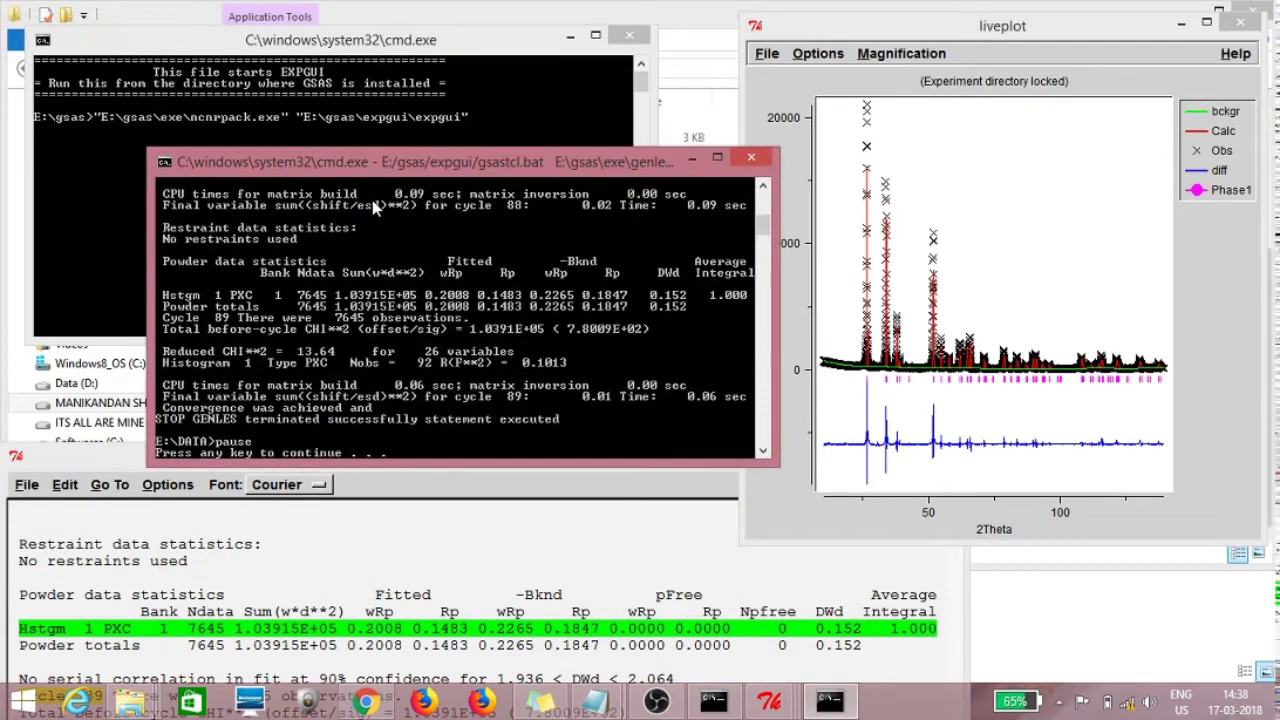
pyautogui.press('Return')
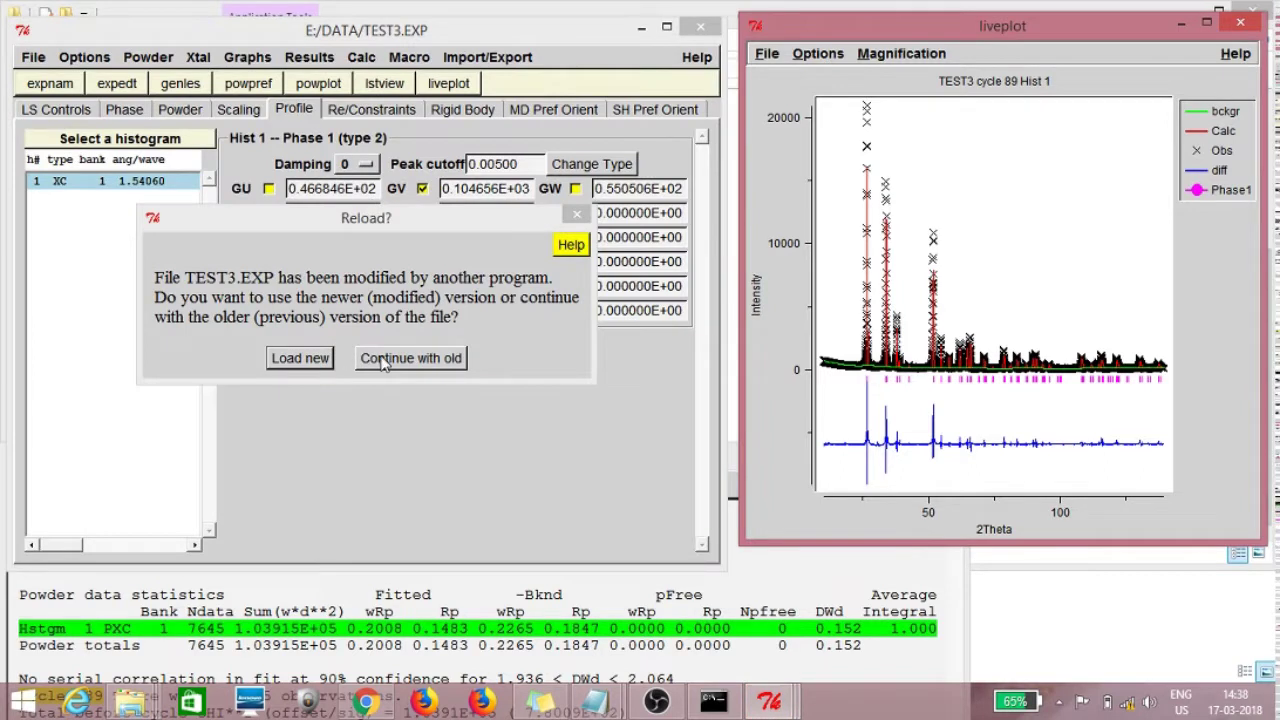
pyautogui.click(390, 360)
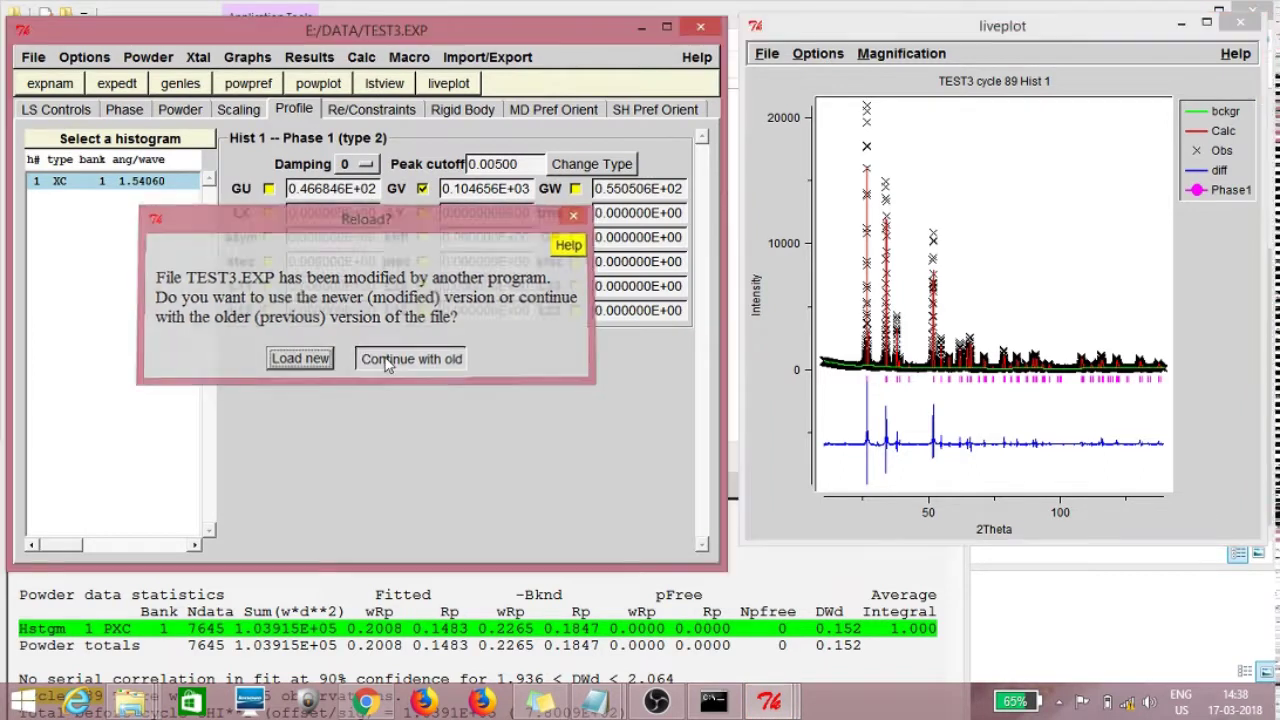
# Step: Refine GU alone with GV and GW off, rerunning and loading results to wRp 0.2008
pyautogui.click(422, 188)
pyautogui.click(180, 83)
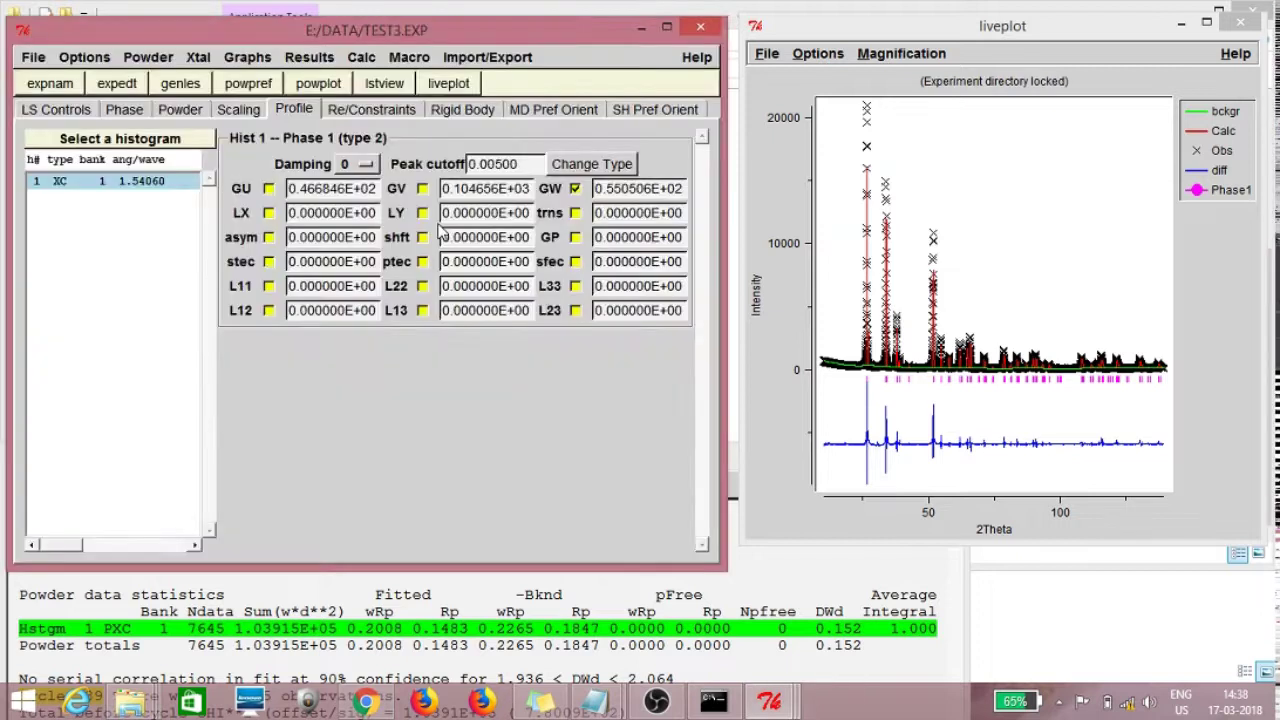
pyautogui.click(575, 188)
pyautogui.click(266, 188)
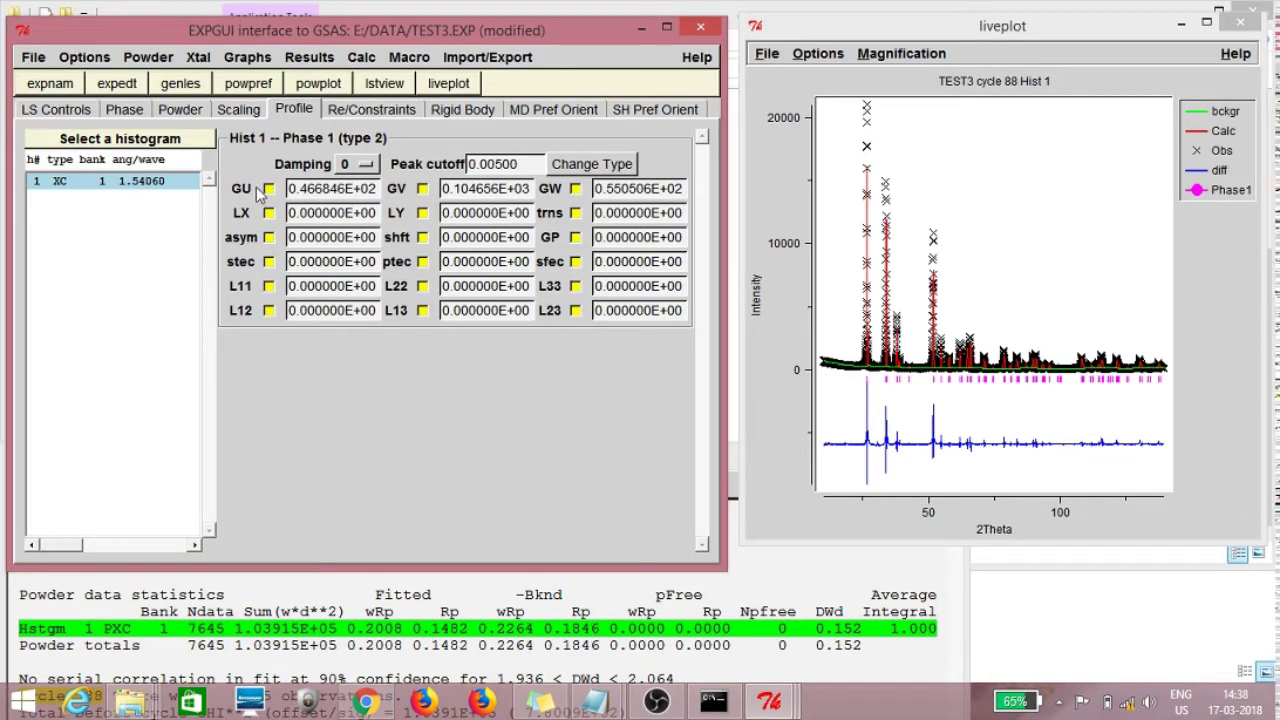
pyautogui.click(236, 86)
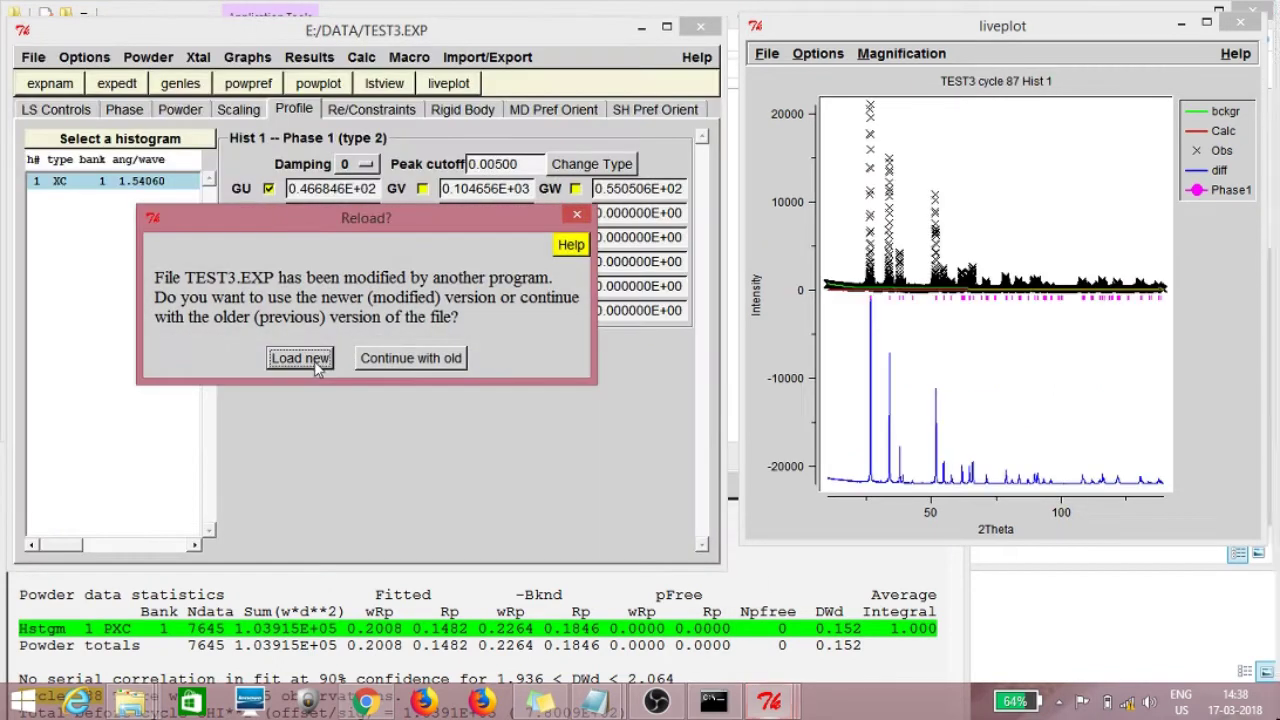
pyautogui.click(316, 360)
pyautogui.click(184, 83)
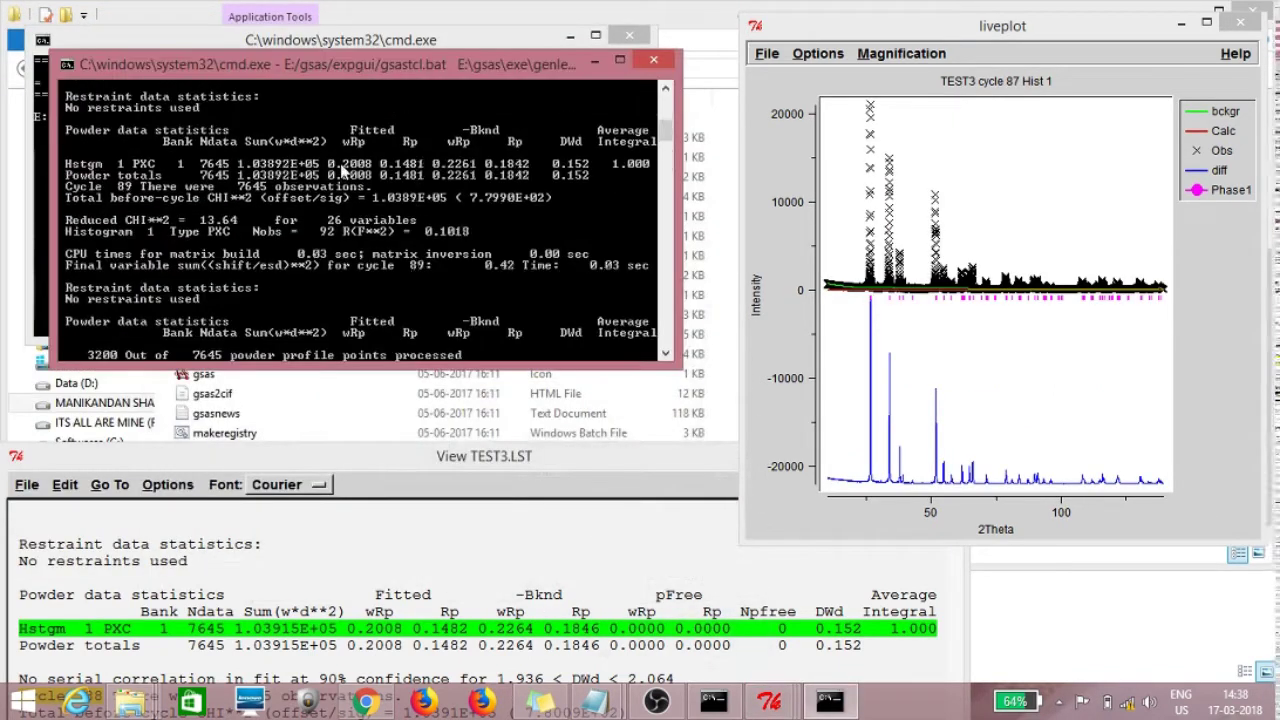
pyautogui.press('Return')
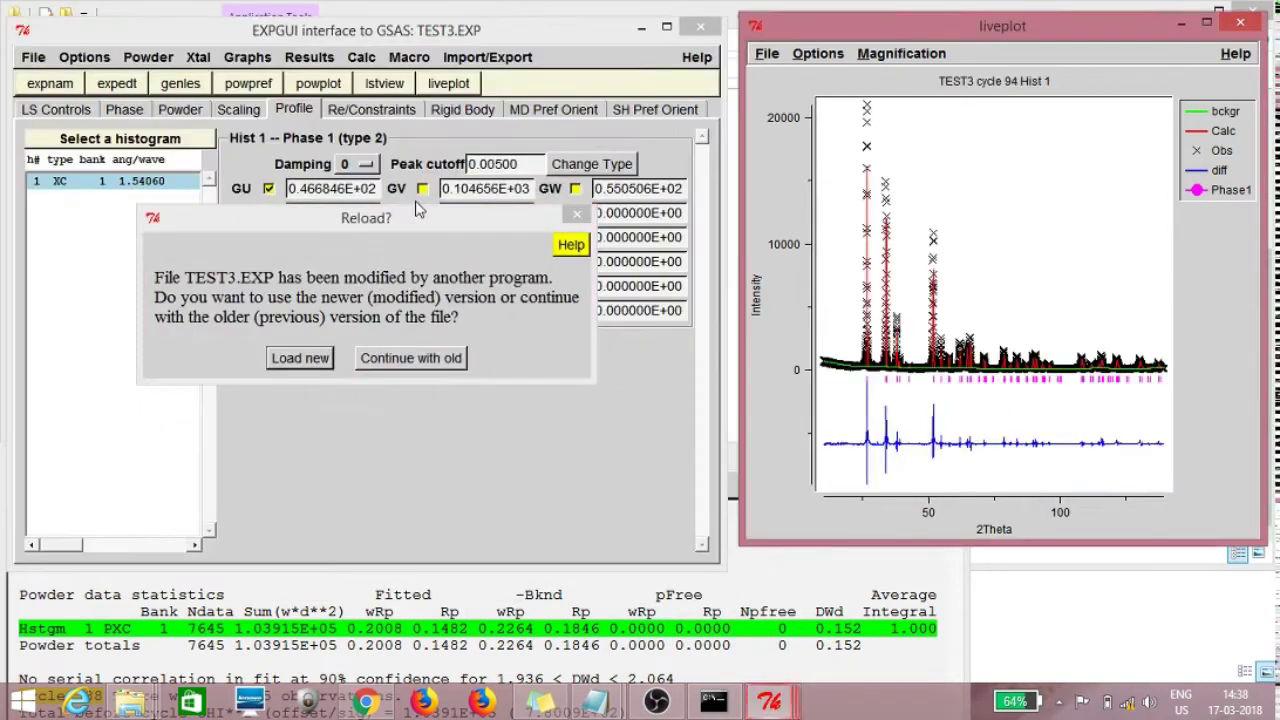
pyautogui.click(326, 356)
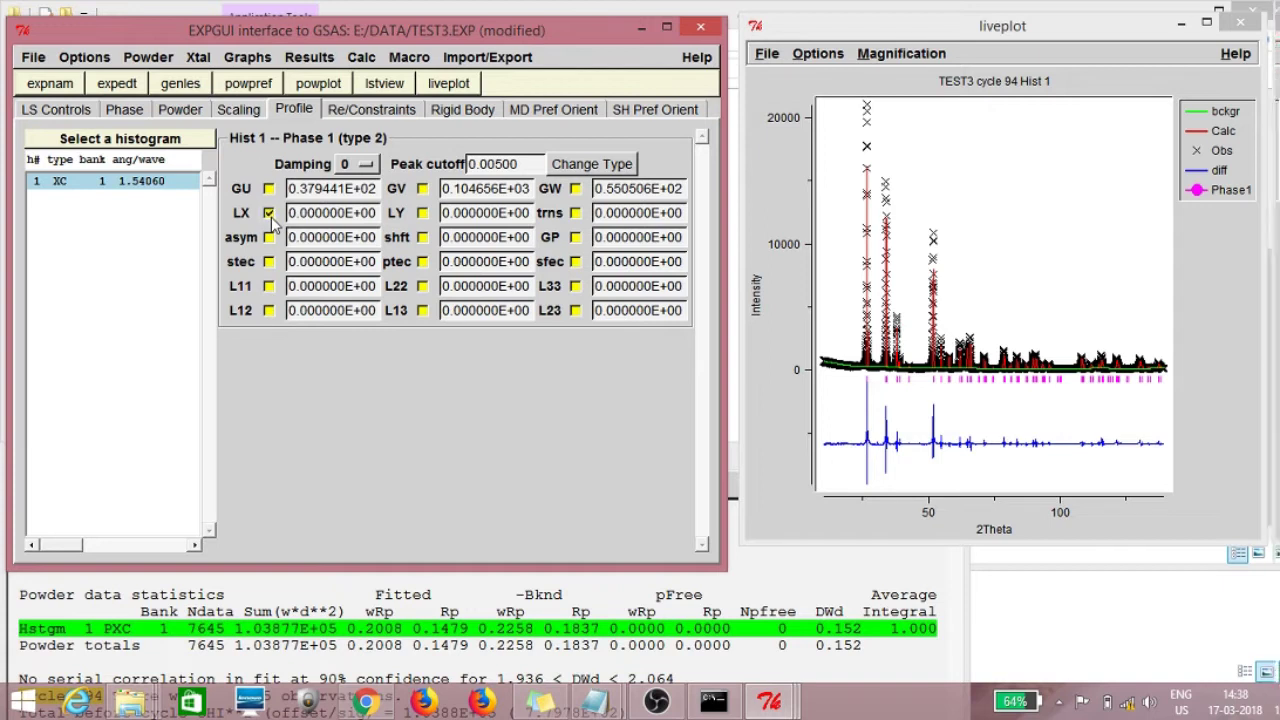
# Step: Refine the model with the Lorentzian LX profile term flagged, running powpref then genles
pyautogui.click(246, 86)
pyautogui.press('Return')
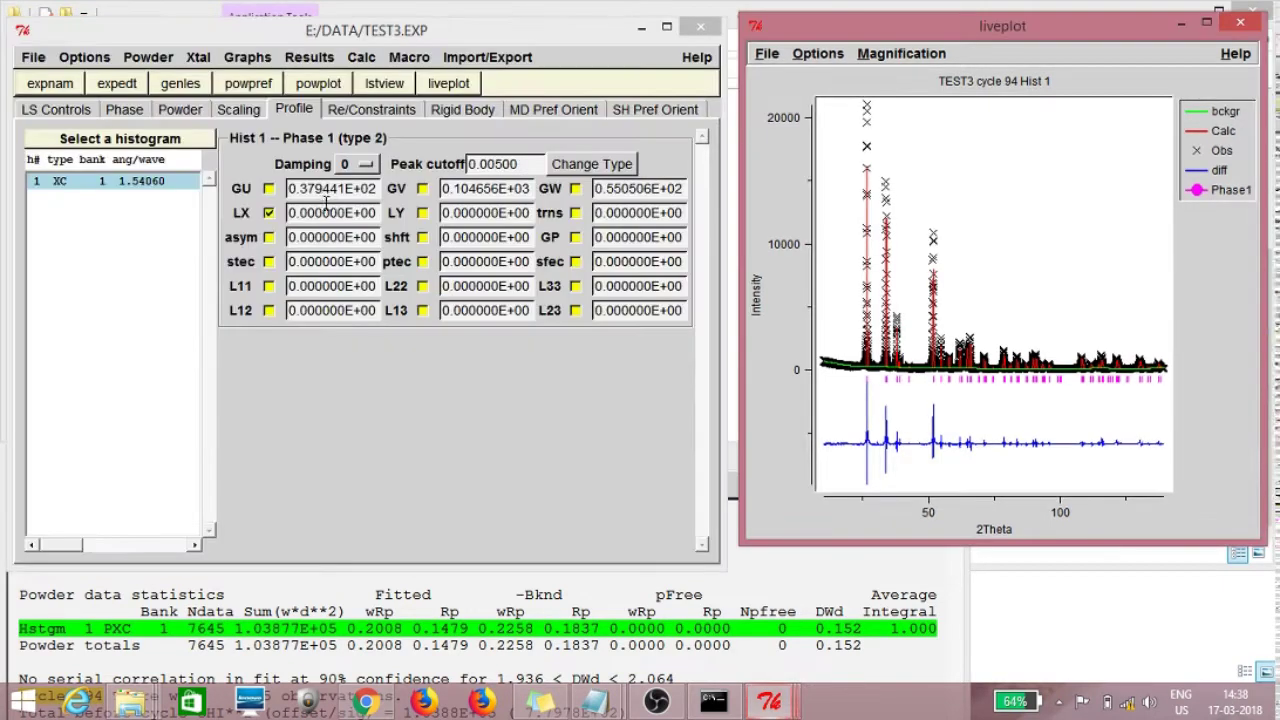
pyautogui.click(200, 88)
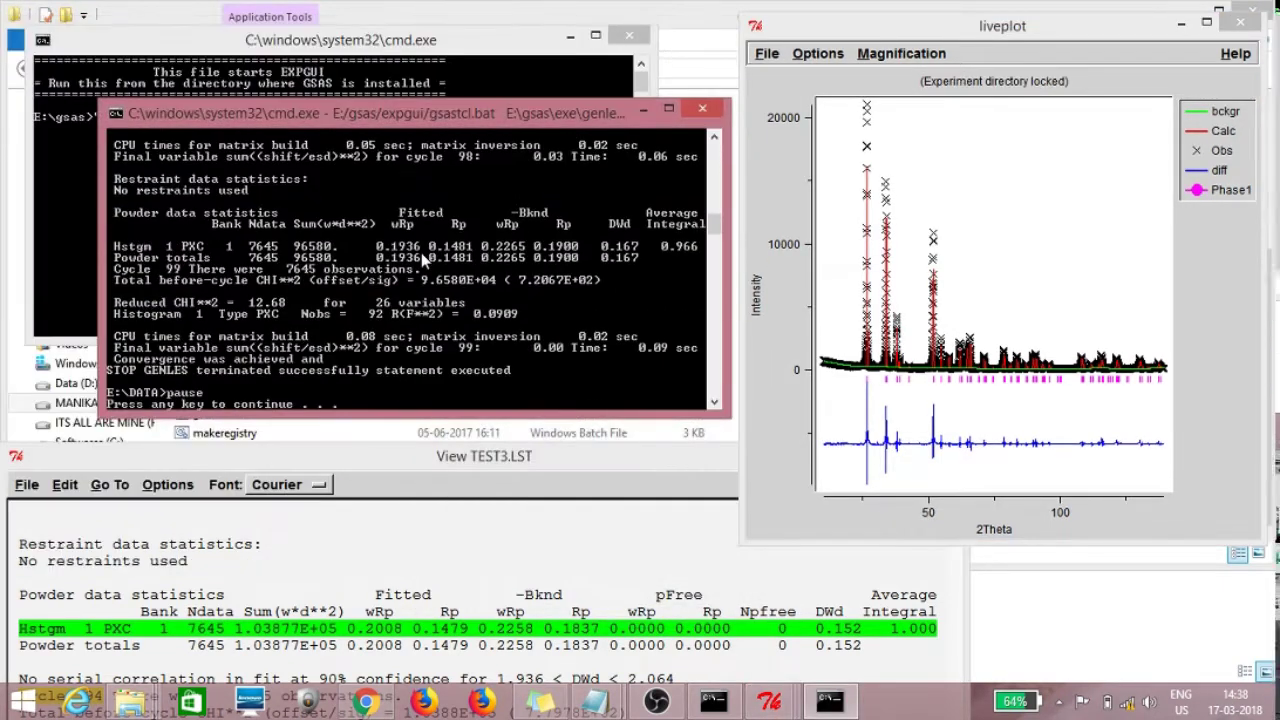
pyautogui.press('Return')
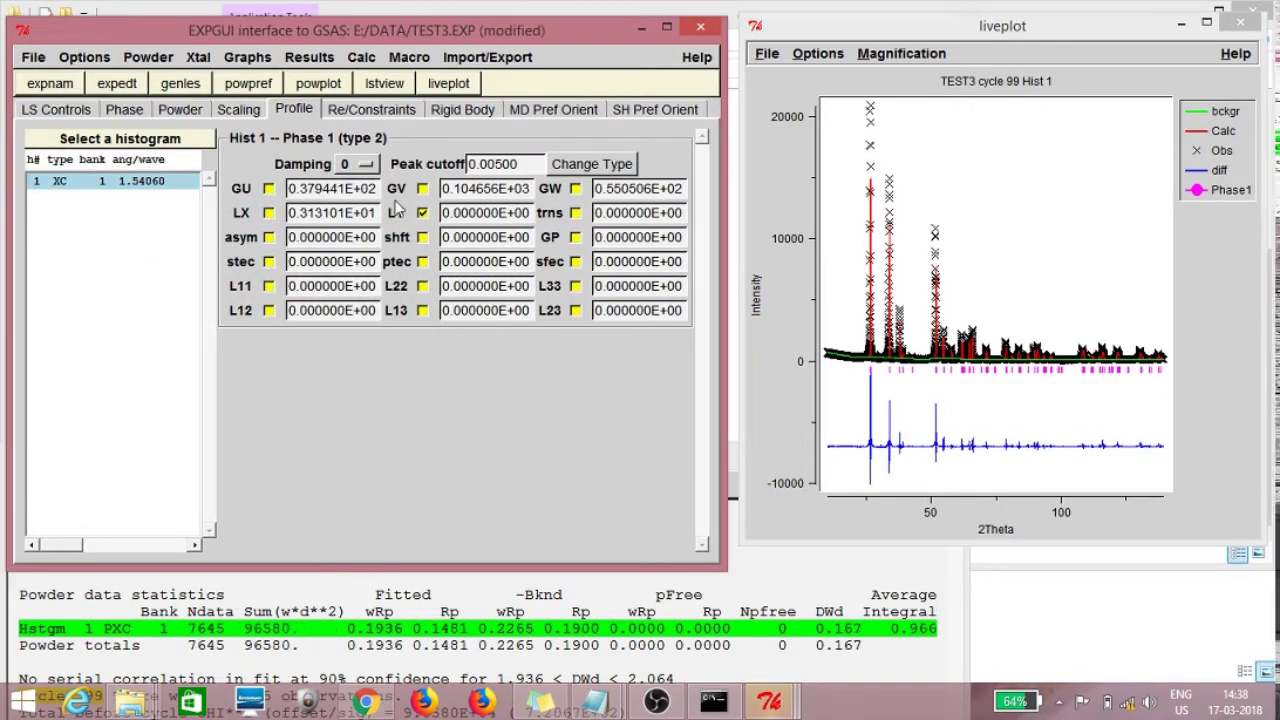
# Step: Refine the model with the Lorentzian LY term flagged for refinement
pyautogui.click(250, 86)
pyautogui.press('Return')
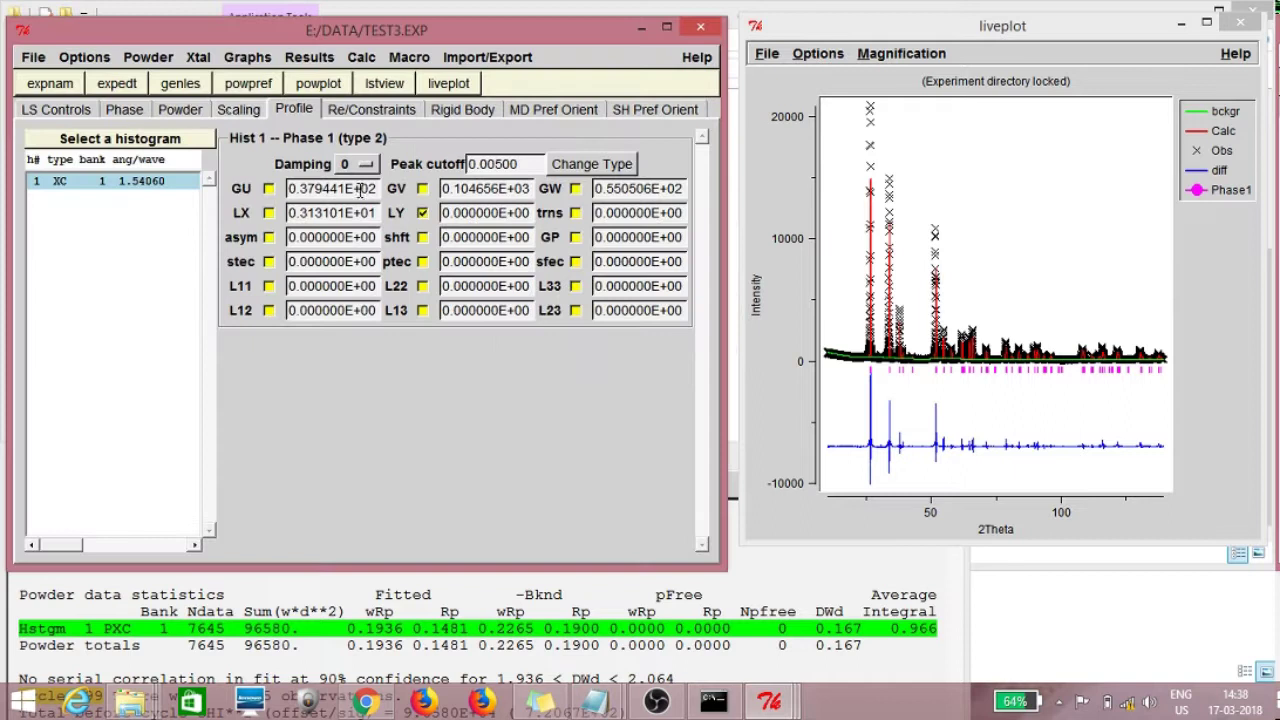
pyautogui.click(181, 84)
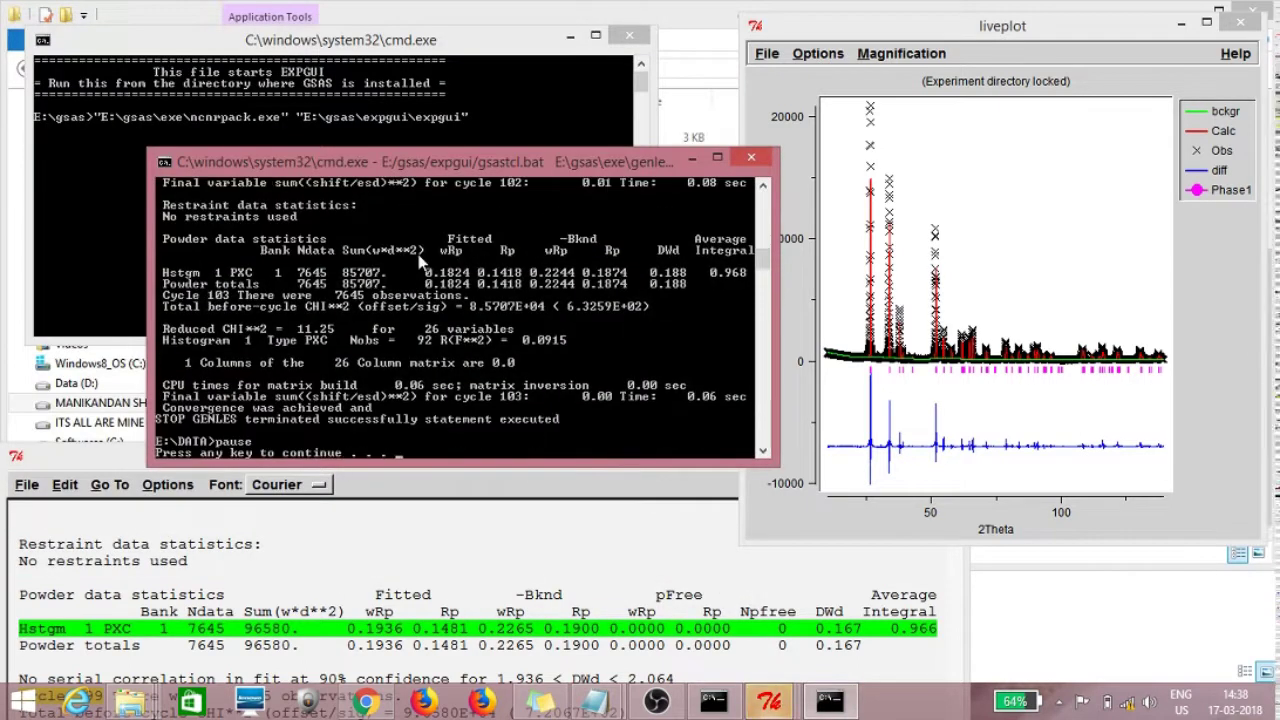
pyautogui.press('Return')
pyautogui.press('Return')
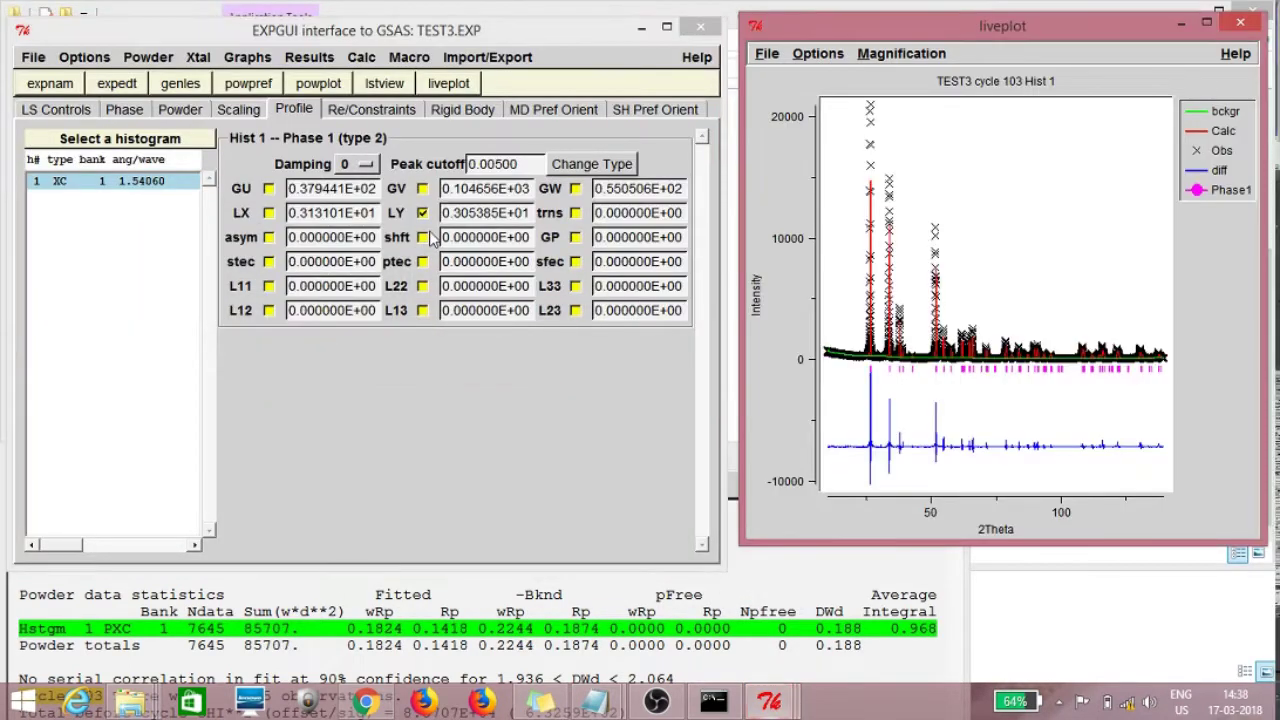
# Step: Unflag LY, refine LX again to 3.56443 (wRp 0.1815), and load the new results
pyautogui.click(423, 215)
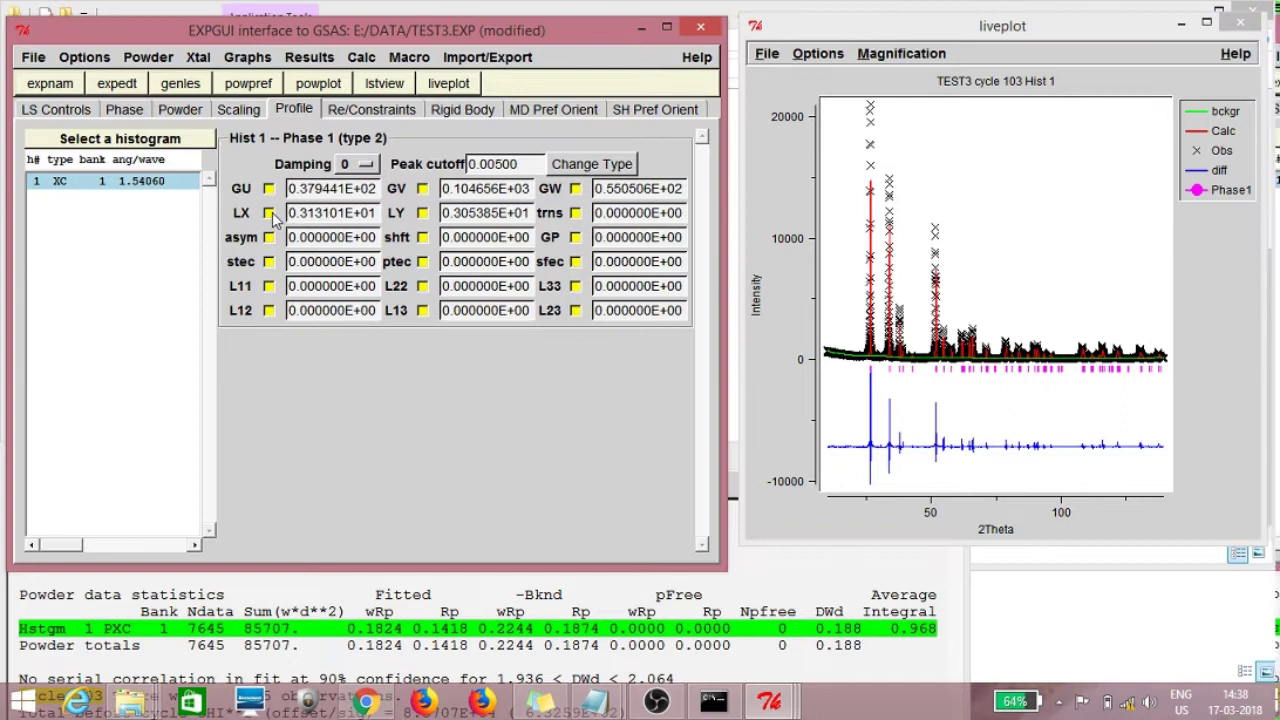
pyautogui.click(246, 86)
pyautogui.press('Return')
pyautogui.click(186, 84)
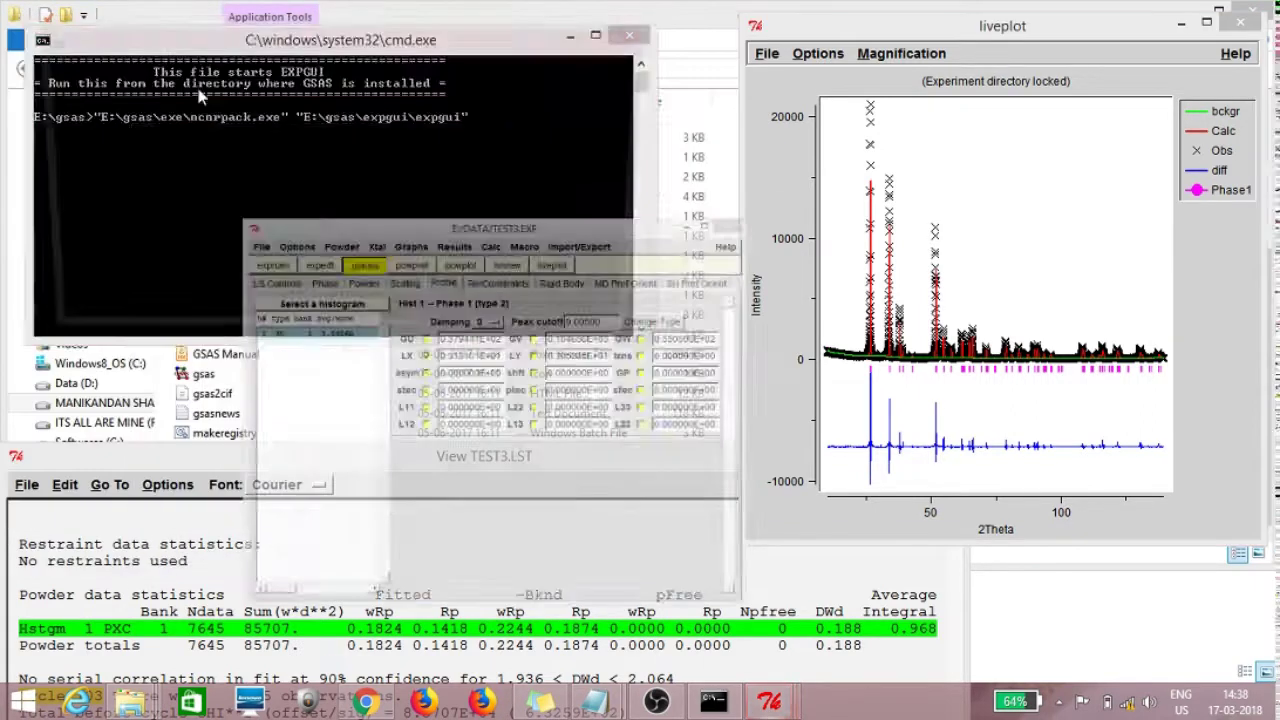
pyautogui.press('Return')
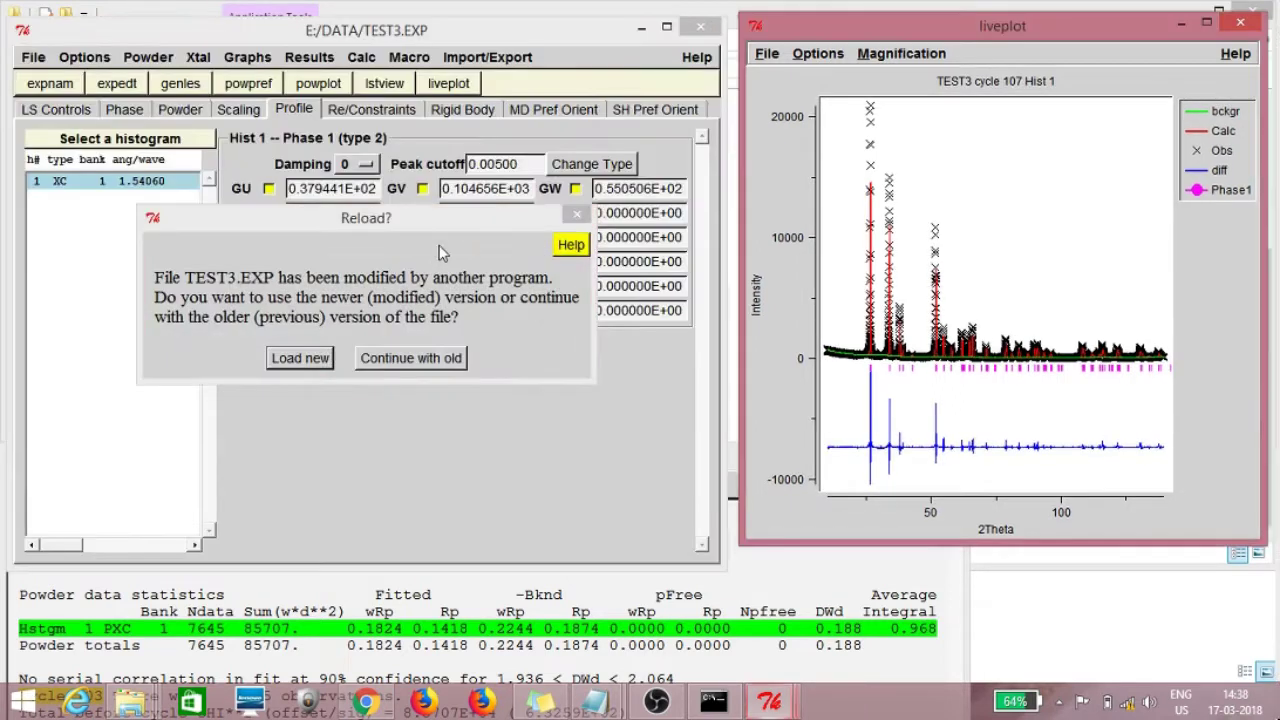
pyautogui.click(300, 358)
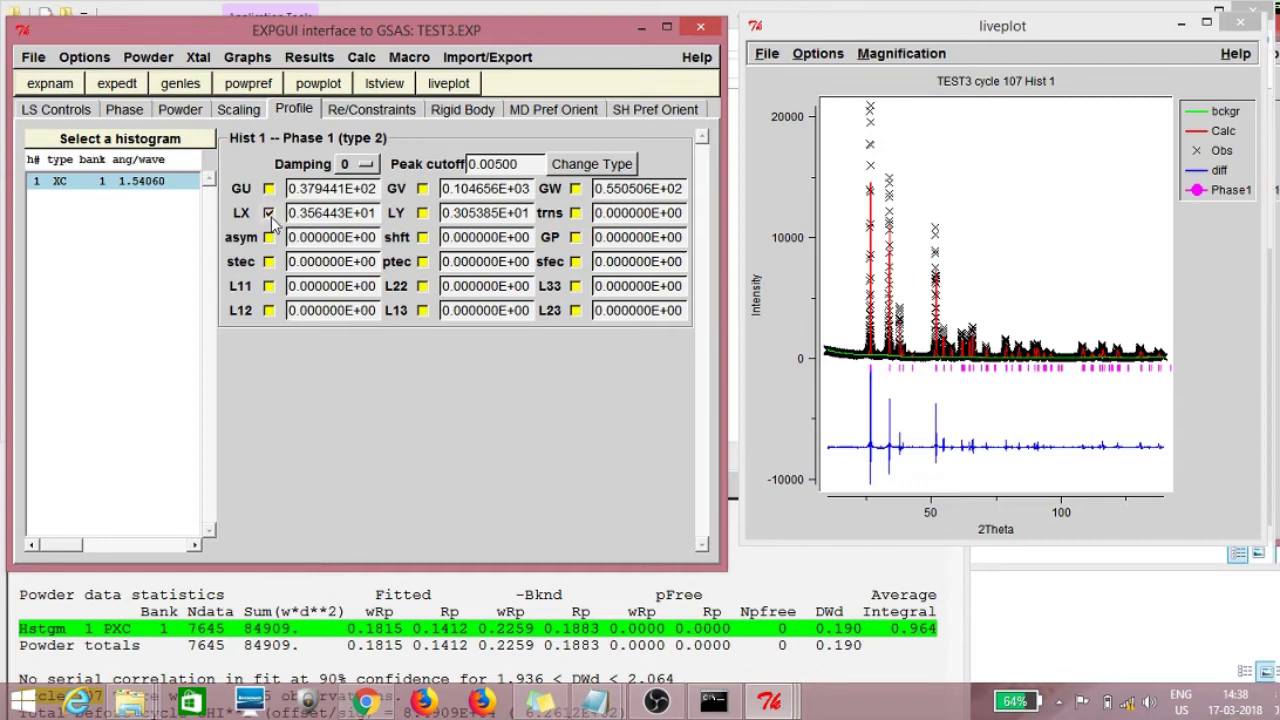
# Step: Run two more refinements and accept the newly refined experiment file
pyautogui.click(205, 84)
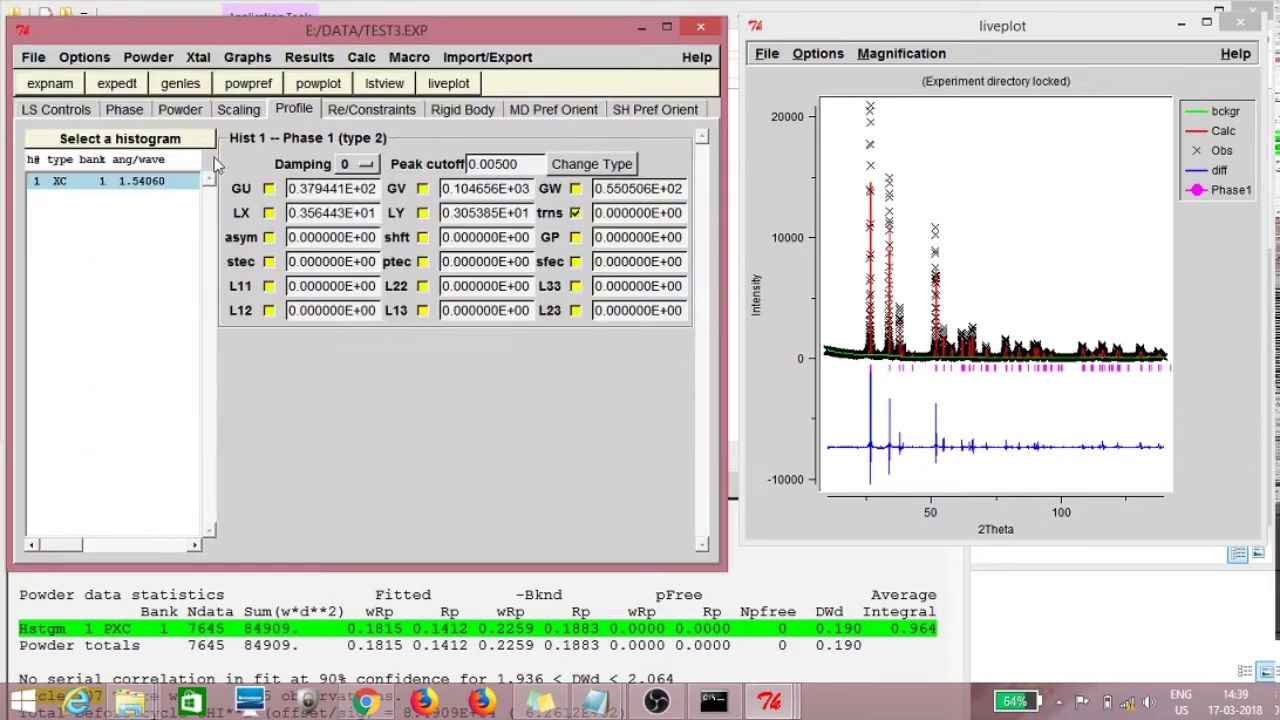
pyautogui.click(183, 84)
pyautogui.press('Return')
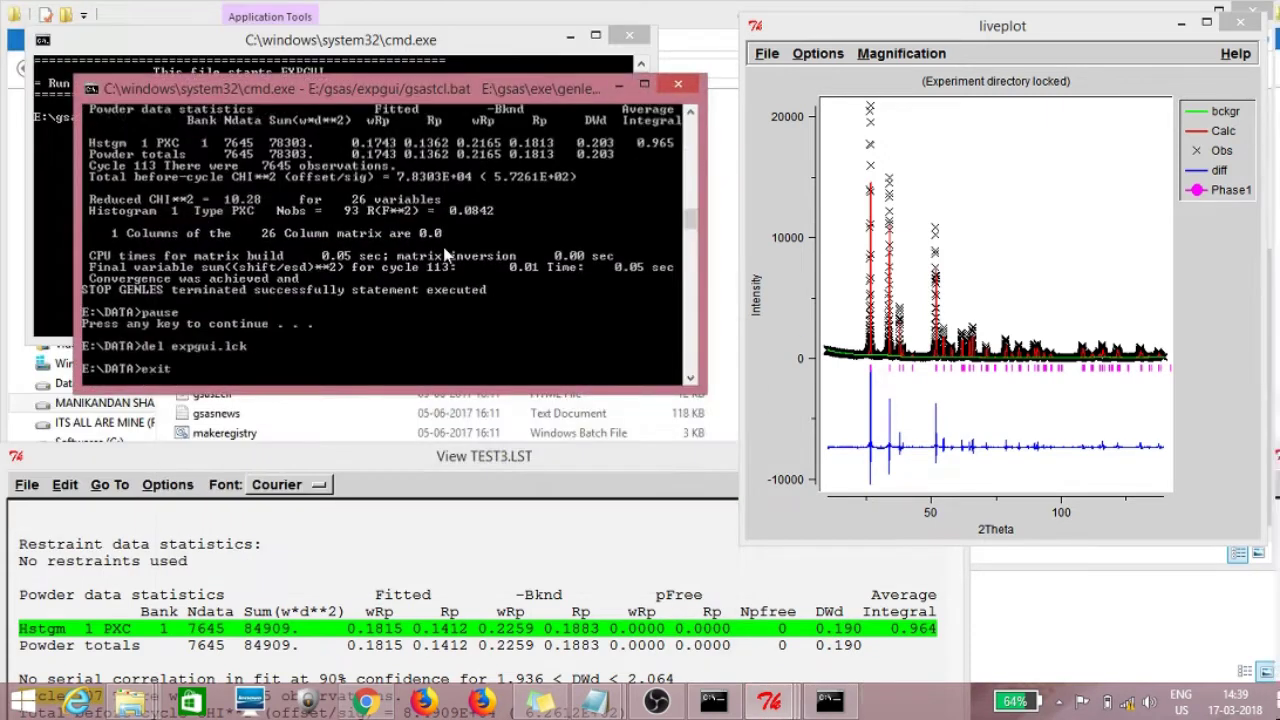
pyautogui.press('Return')
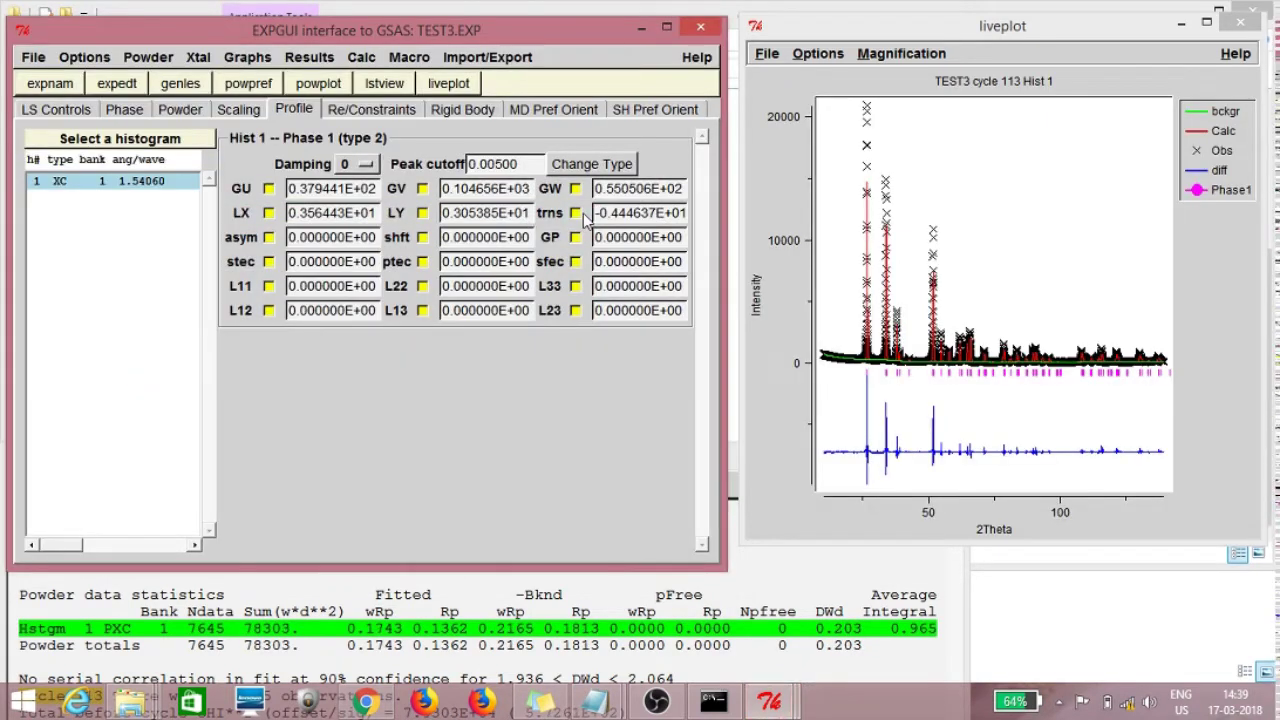
# Step: Flag the asym profile term, refine with it, and load the new values
pyautogui.click(268, 237)
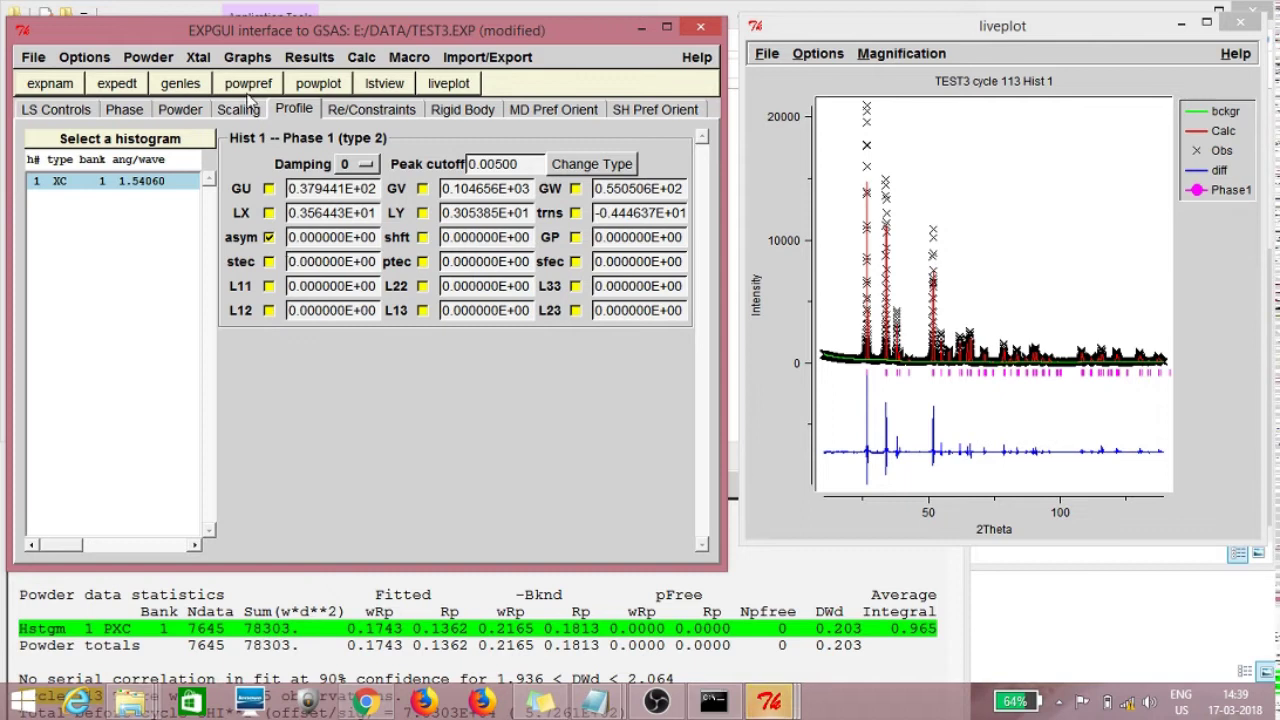
pyautogui.click(247, 88)
pyautogui.press('Return')
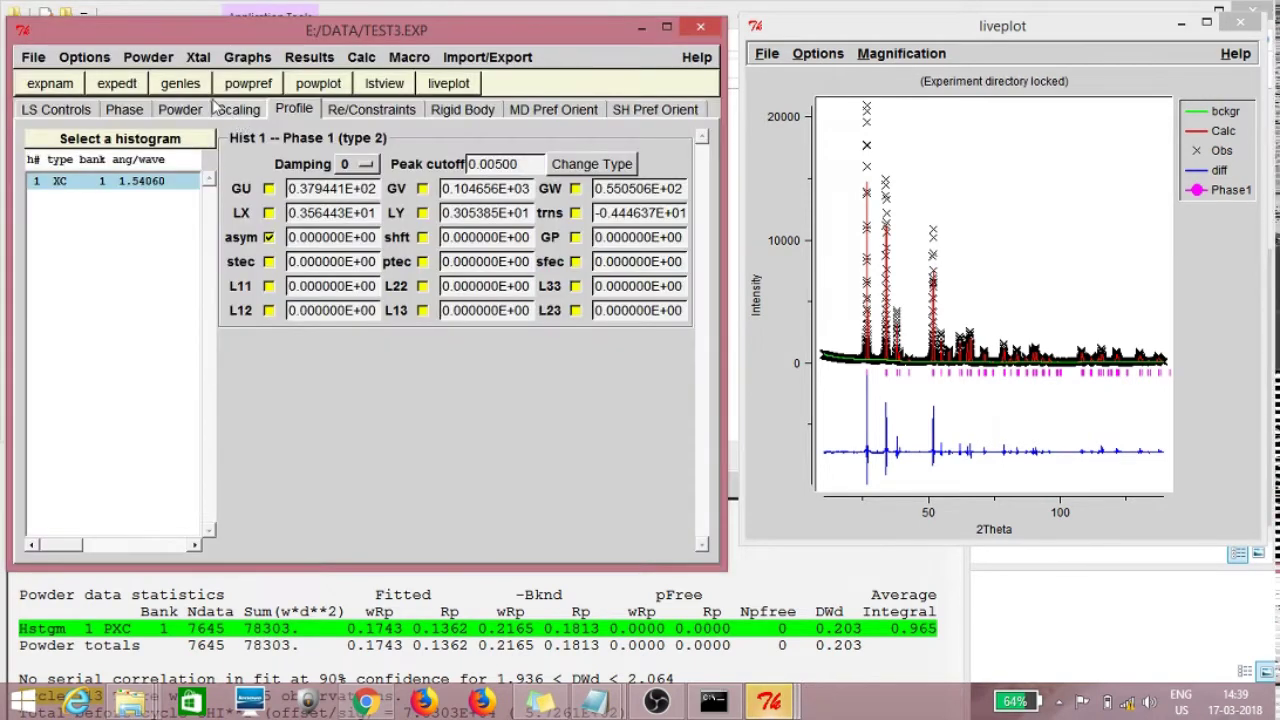
pyautogui.click(186, 83)
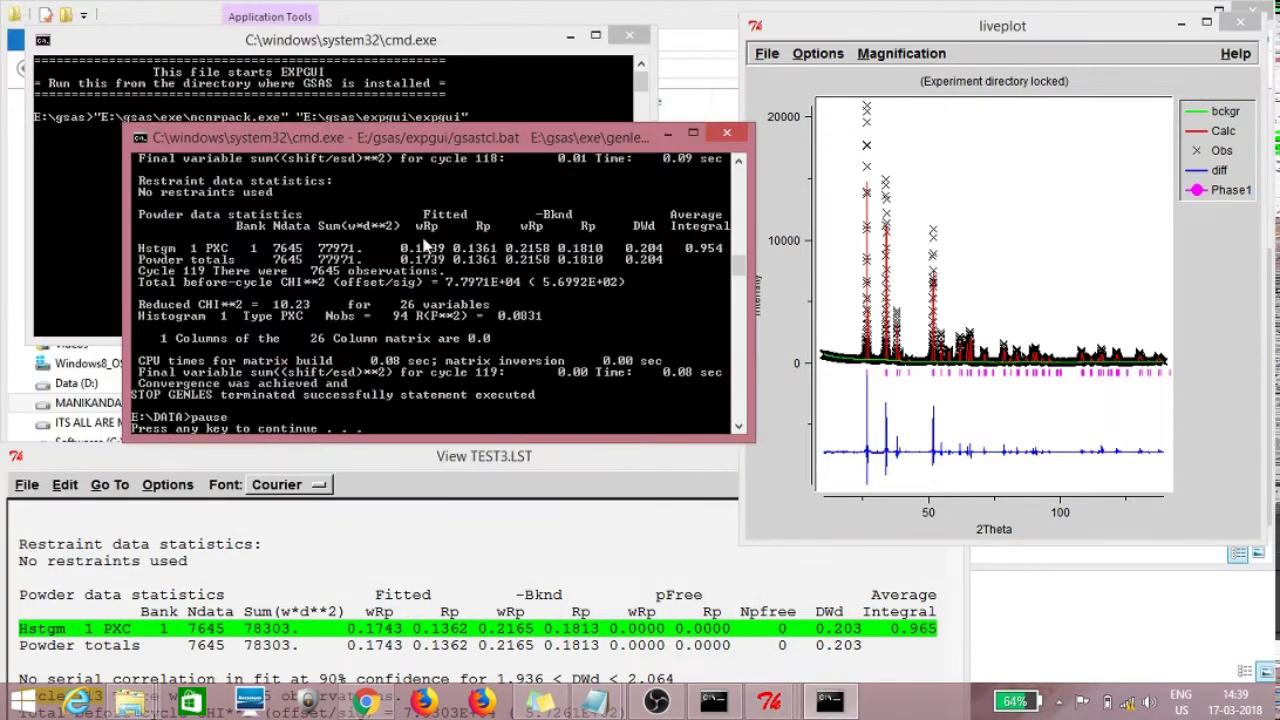
pyautogui.press('Return')
pyautogui.click(301, 358)
# Step: Swap the refinement flag from asym to the sample shift (shft) term and refine
pyautogui.click(268, 237)
pyautogui.click(422, 237)
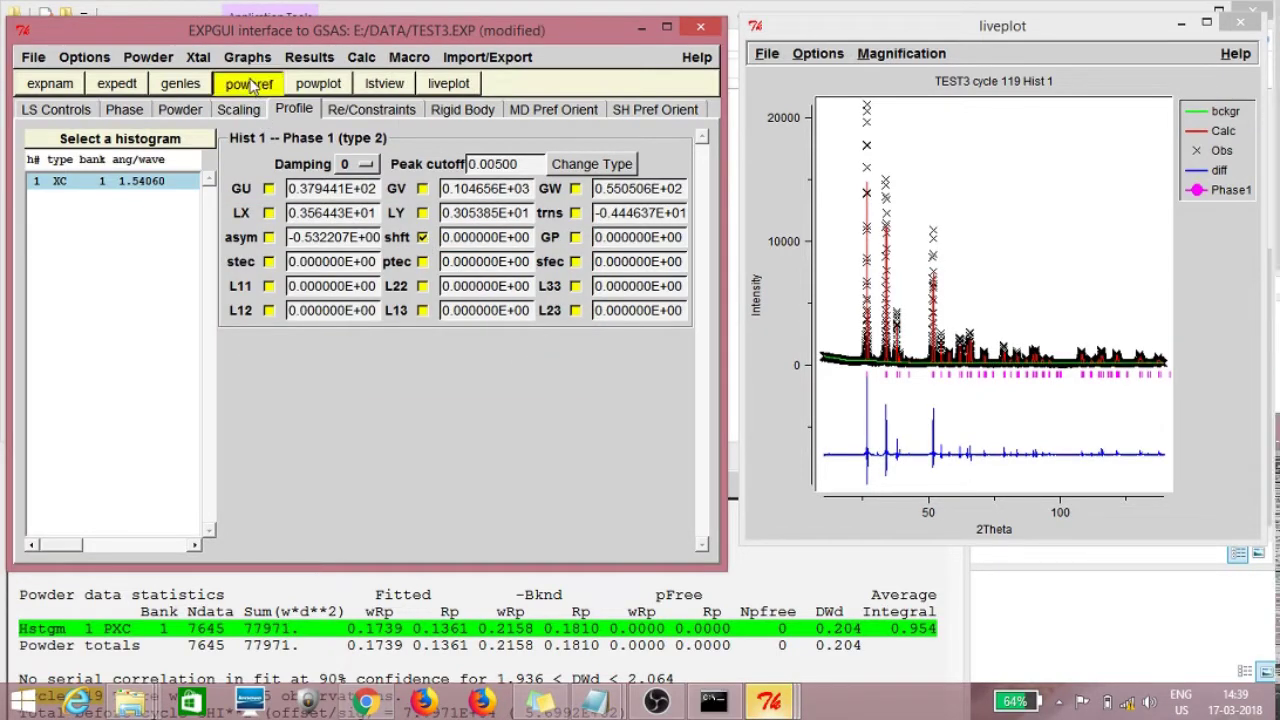
pyautogui.click(250, 84)
pyautogui.press('Return')
pyautogui.click(184, 86)
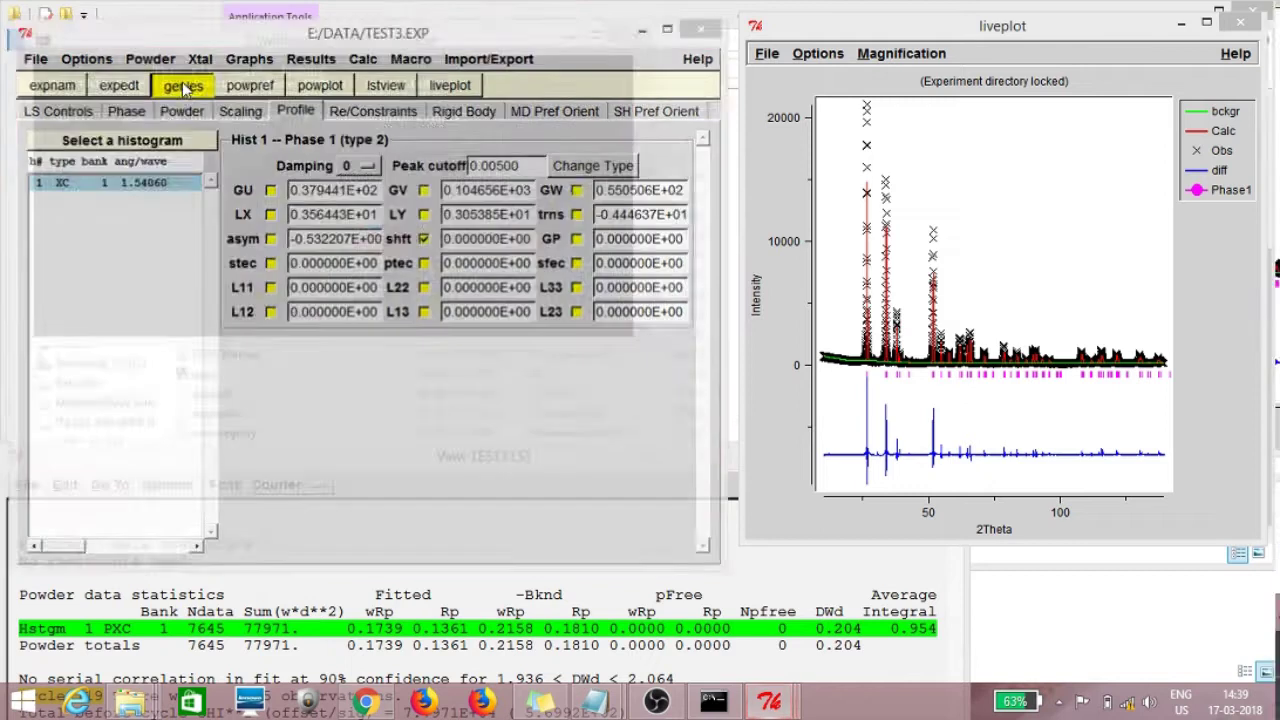
pyautogui.press('Return')
pyautogui.press('Return')
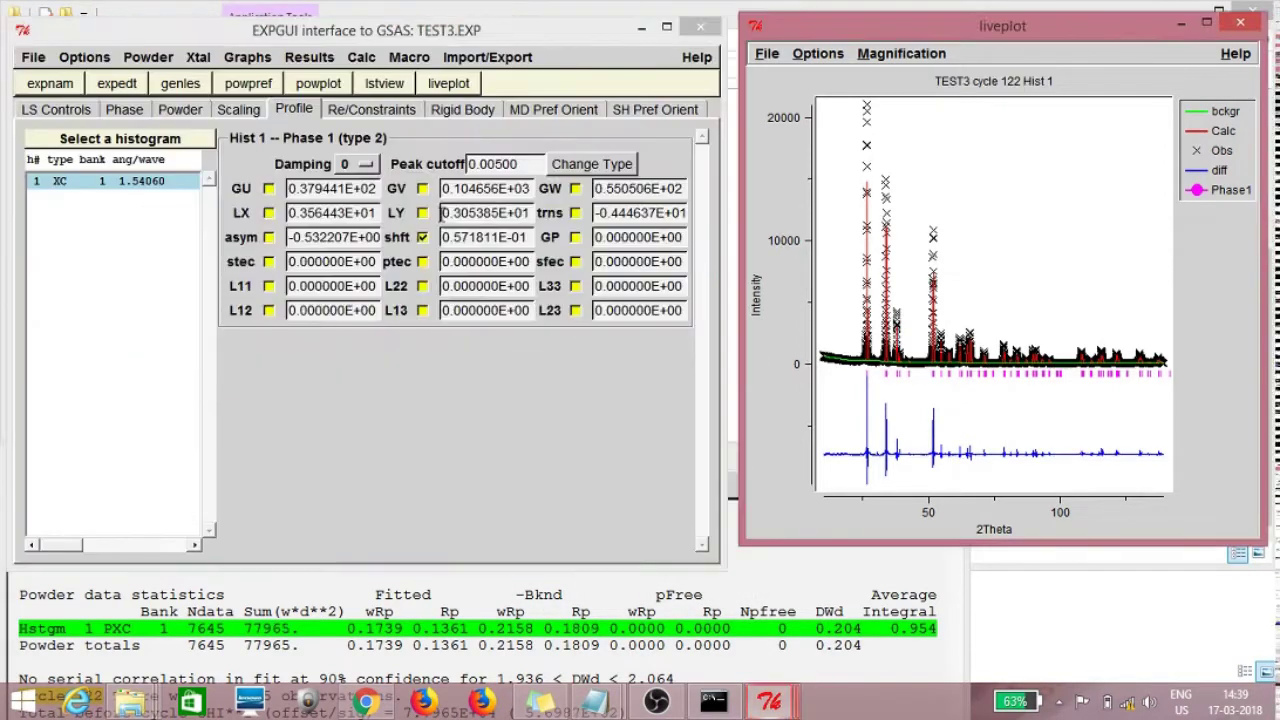
# Step: Clear shft, refine with stec flagged, and load the results (wRp 0.1738, cycle 125)
pyautogui.click(422, 238)
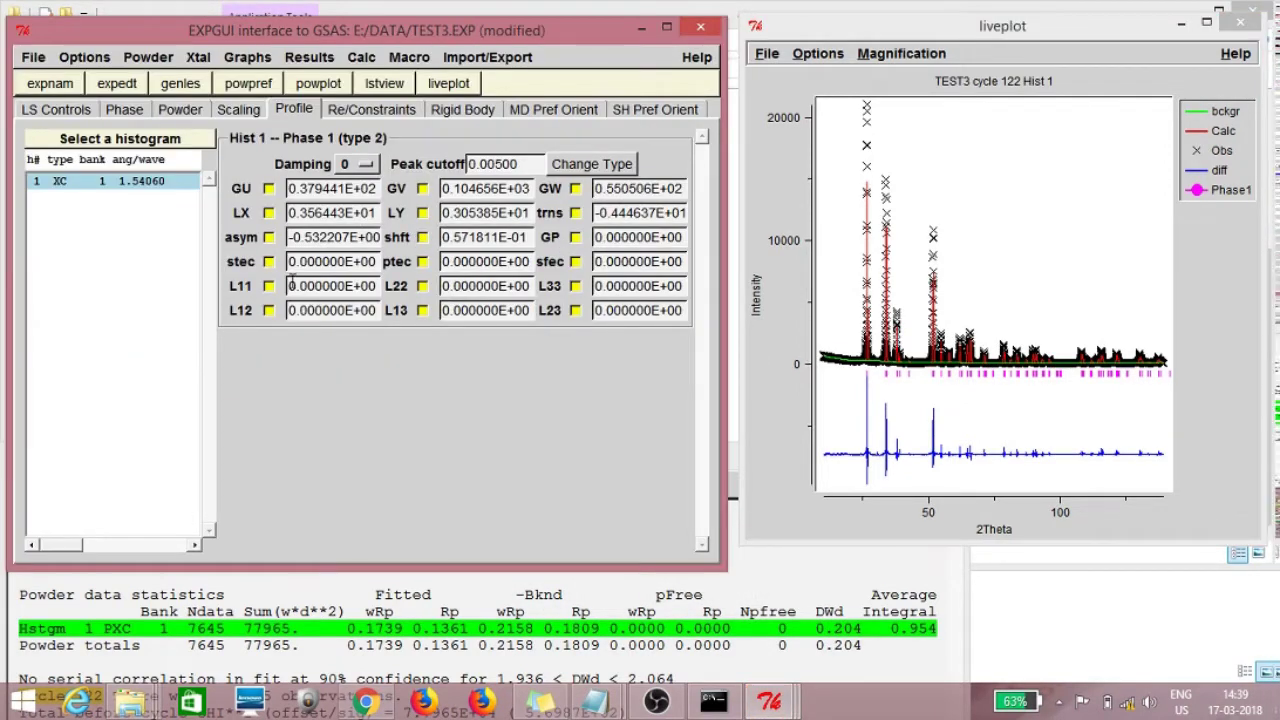
pyautogui.click(251, 83)
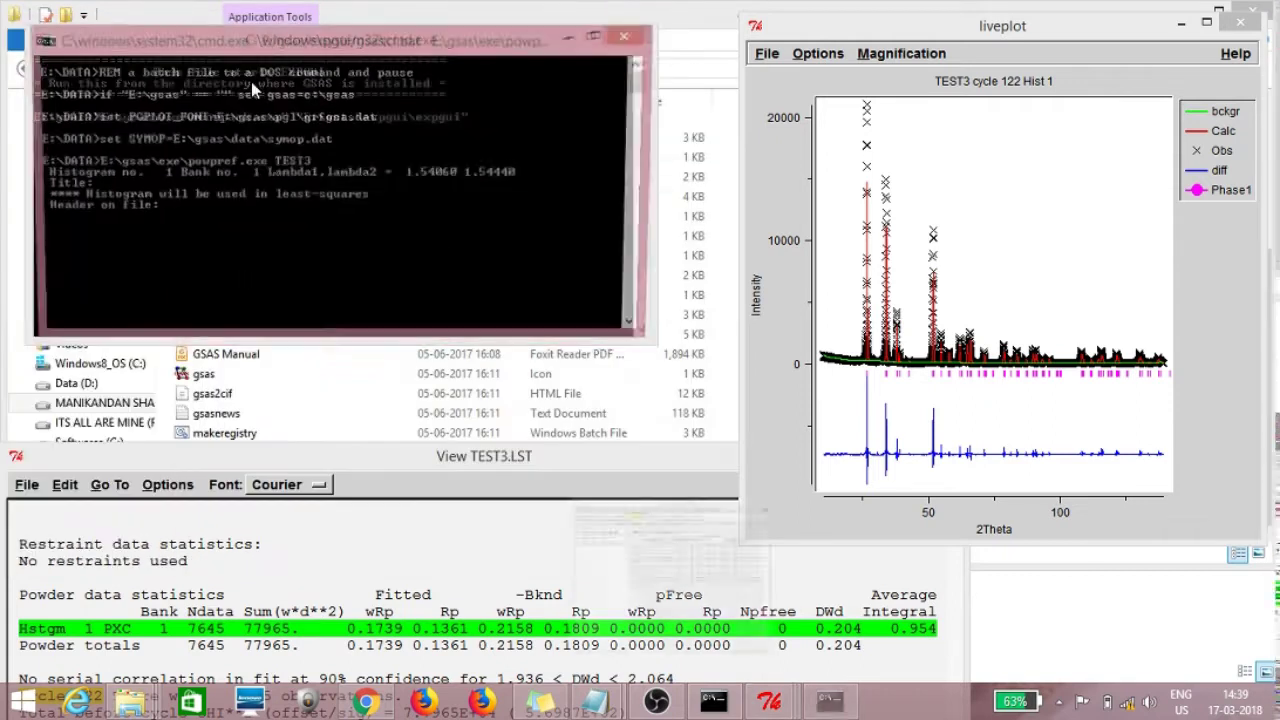
pyautogui.press('Return')
pyautogui.click(180, 110)
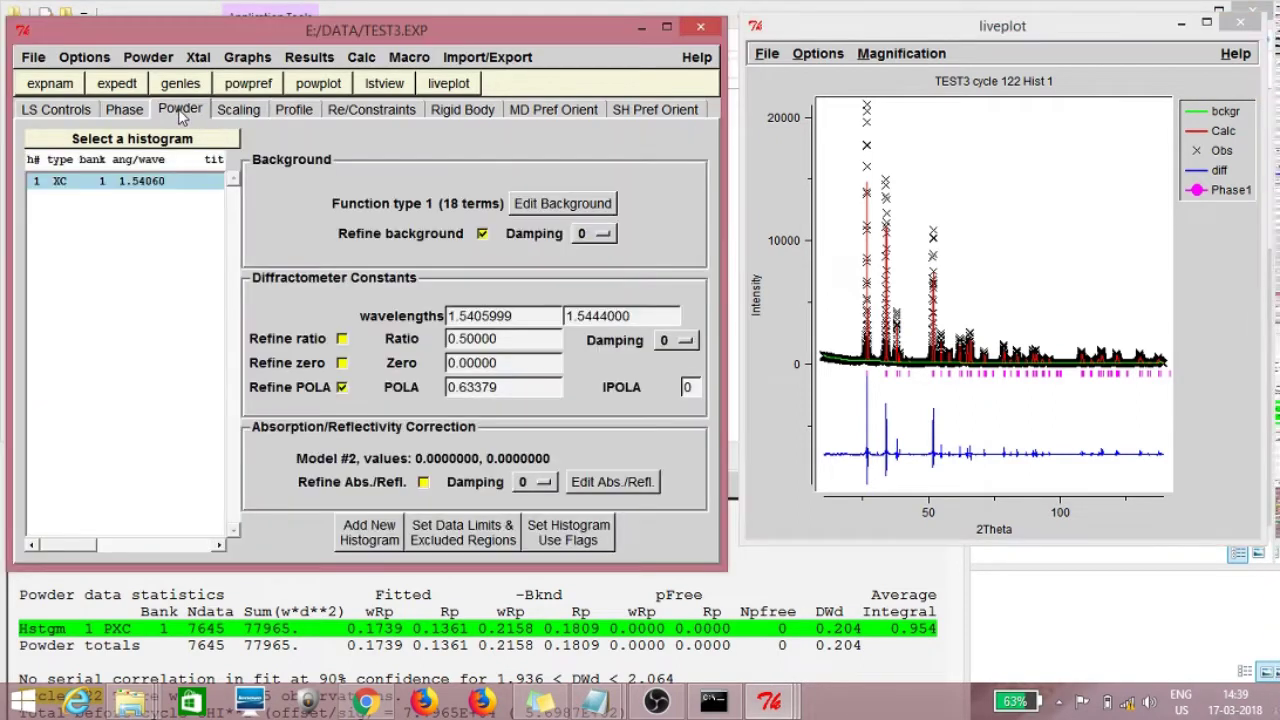
pyautogui.click(292, 112)
pyautogui.click(180, 83)
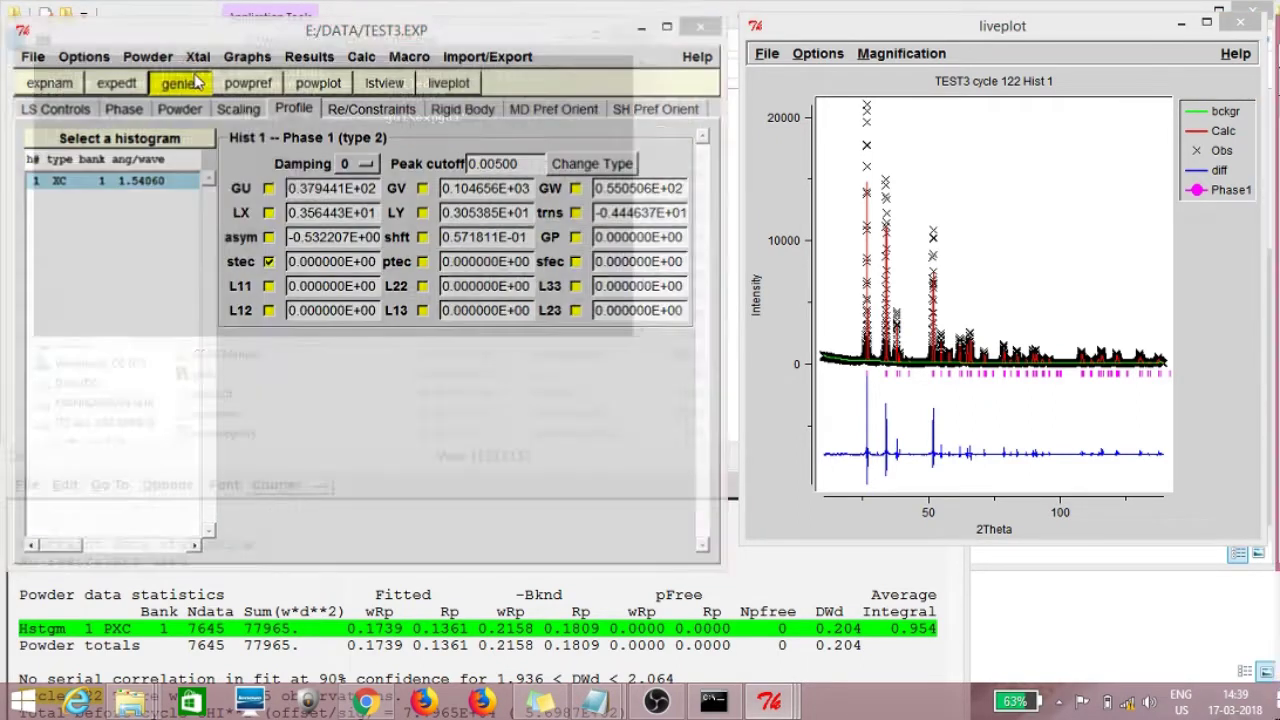
pyautogui.press('Return')
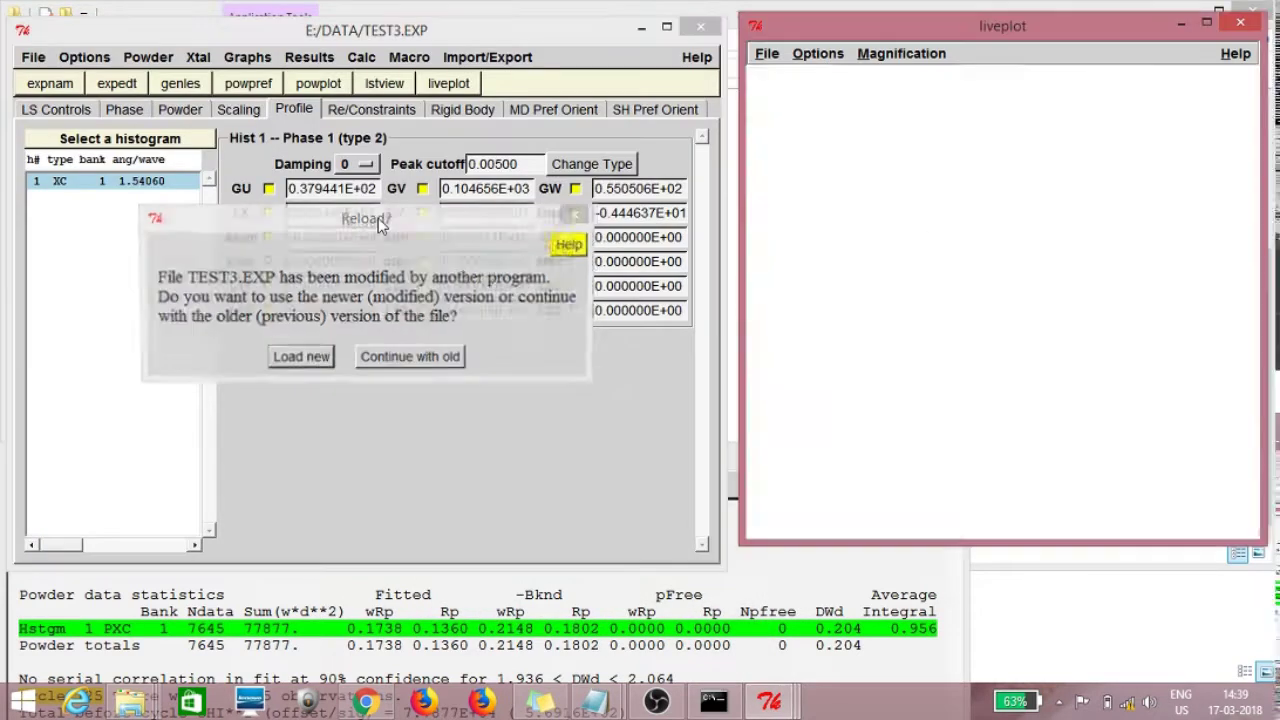
pyautogui.click(300, 358)
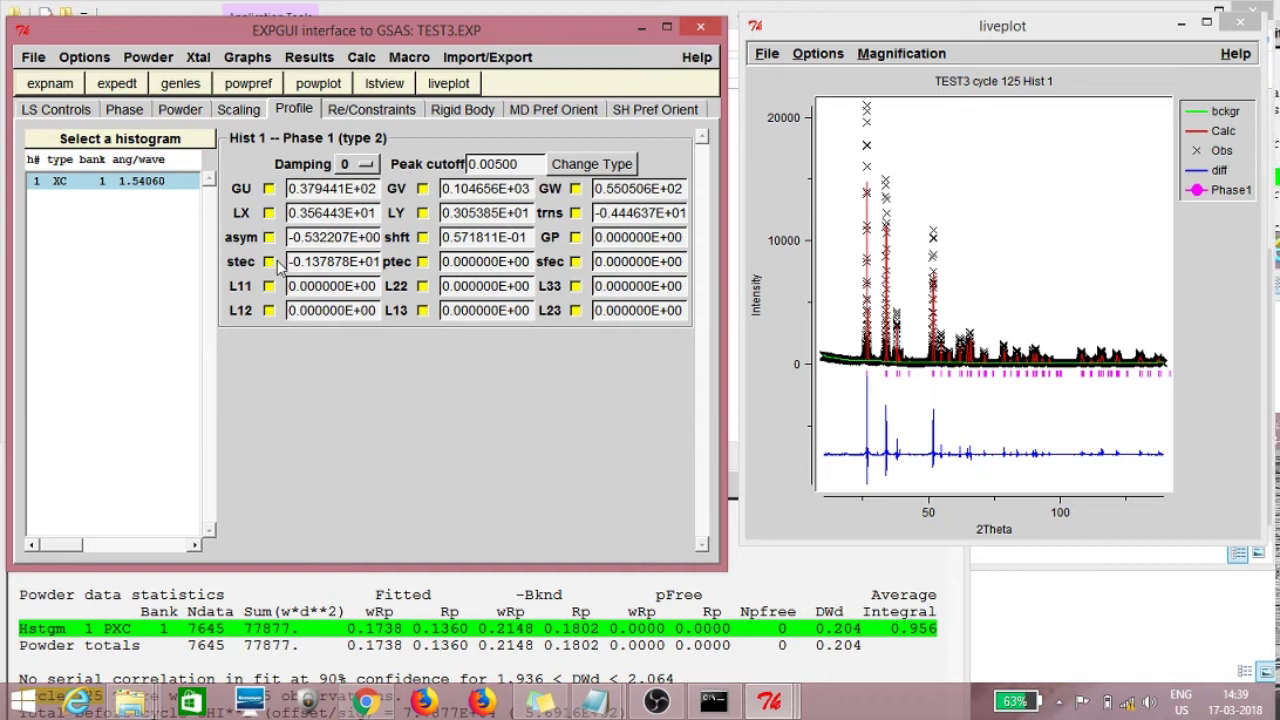
# Step: Flag the ptec term and refine it to 0.455719
pyautogui.click(422, 261)
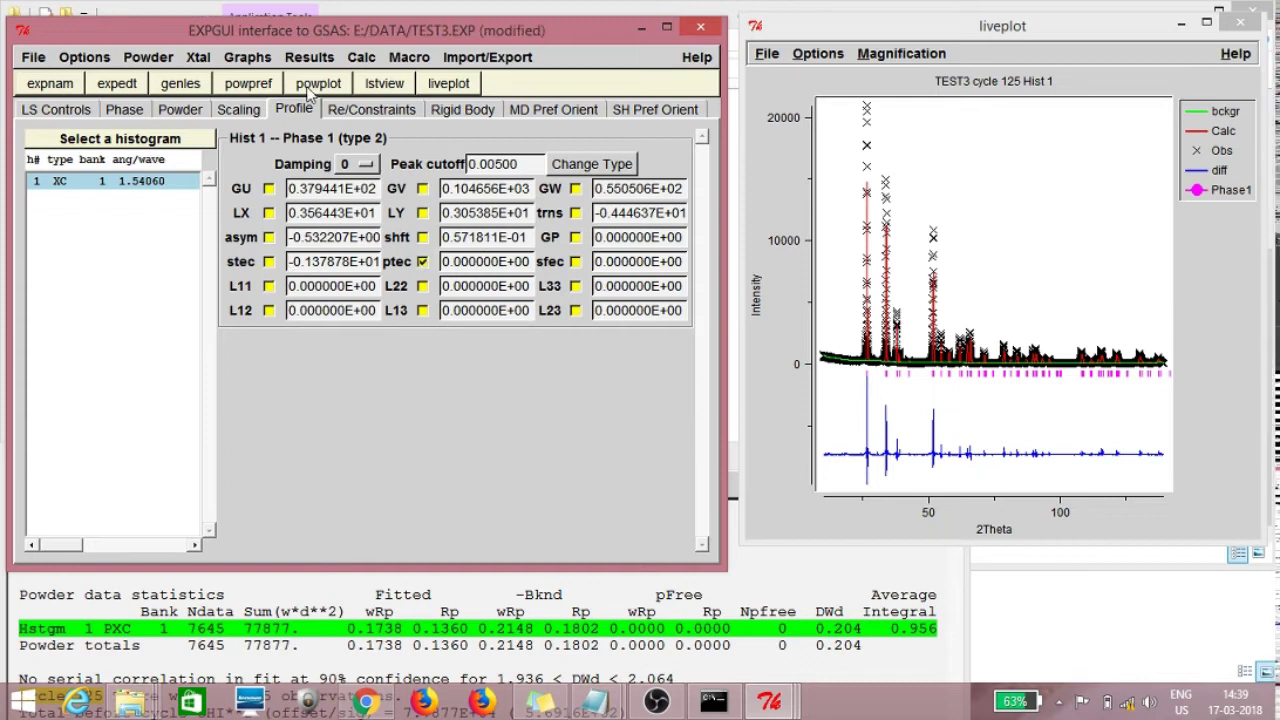
pyautogui.click(248, 83)
pyautogui.press('Return')
pyautogui.click(180, 83)
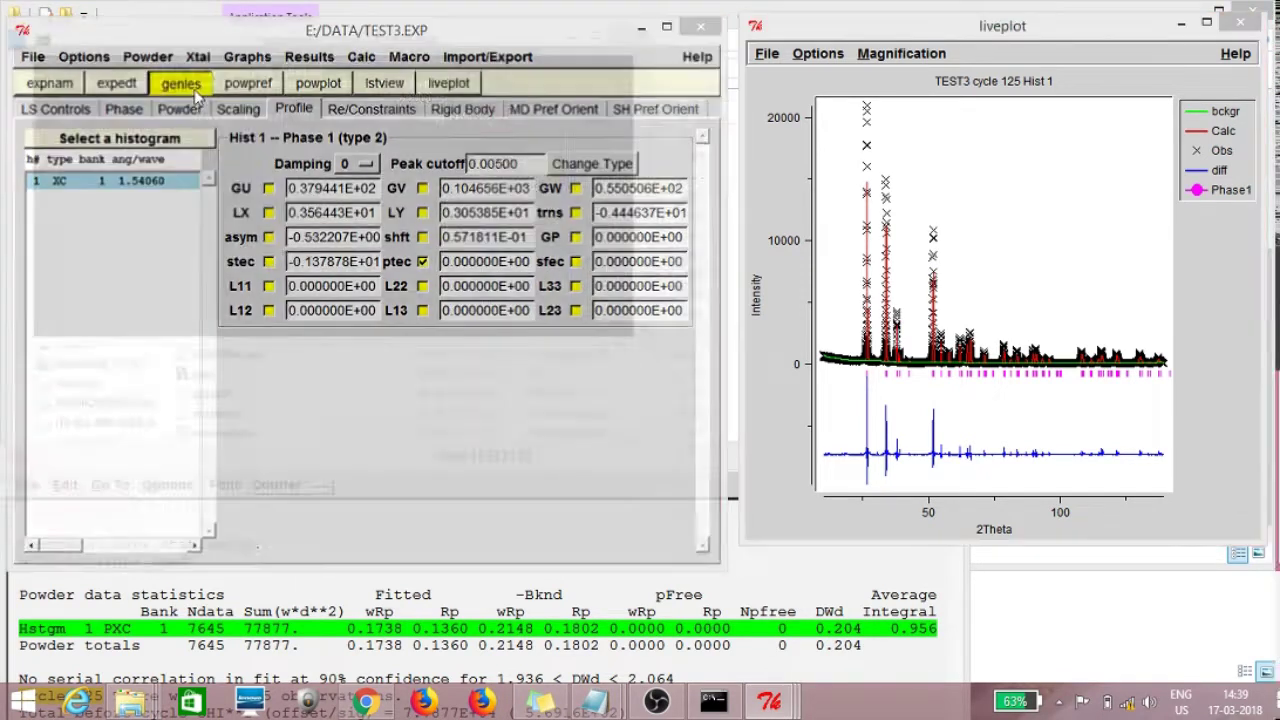
pyautogui.press('Return')
pyautogui.press('Return')
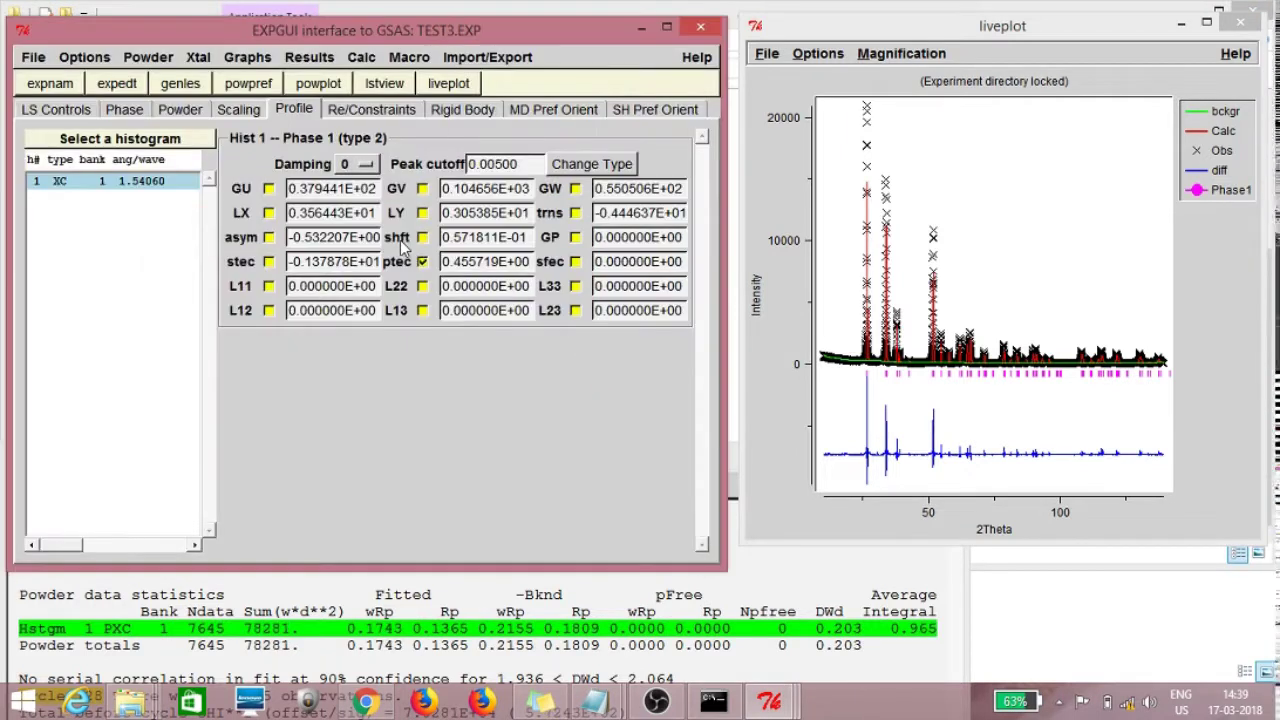
# Step: Unflag ptec, rerun powpref and genles, and load the refined TEST3.EXP
pyautogui.click(422, 261)
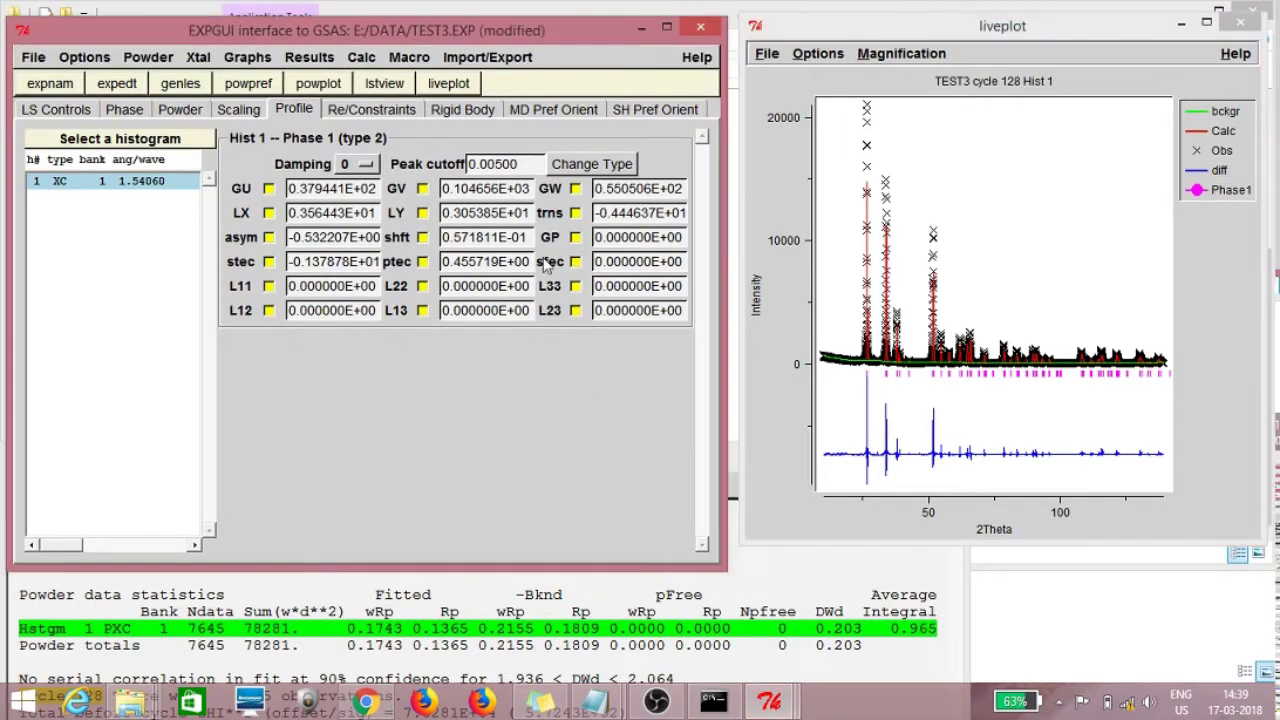
pyautogui.click(248, 83)
pyautogui.press('Return')
pyautogui.click(301, 358)
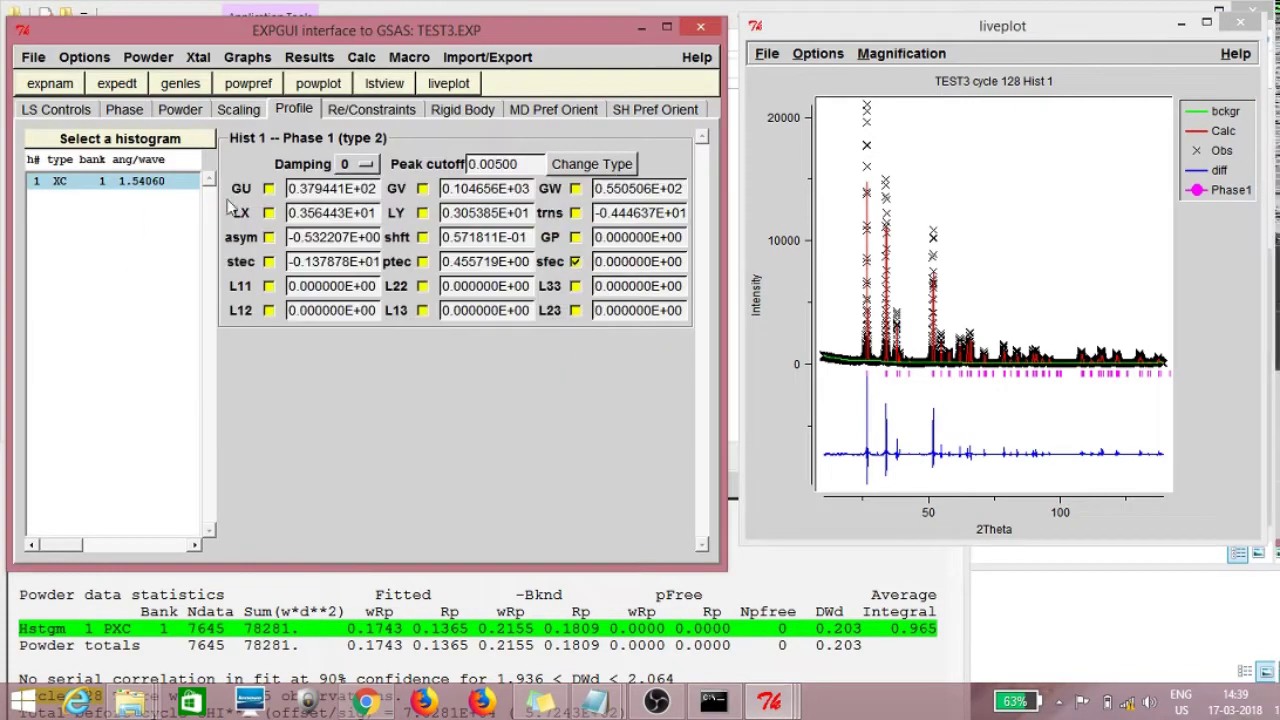
pyautogui.click(177, 84)
pyautogui.press('Return')
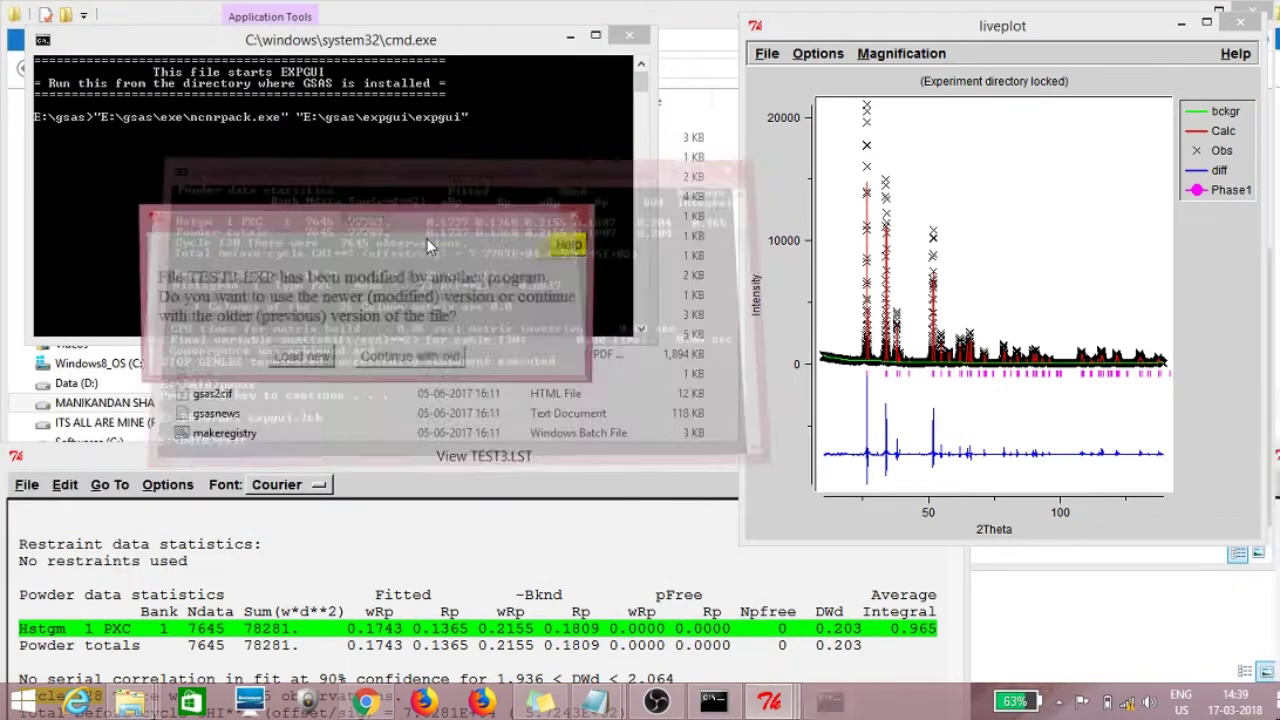
pyautogui.click(427, 240)
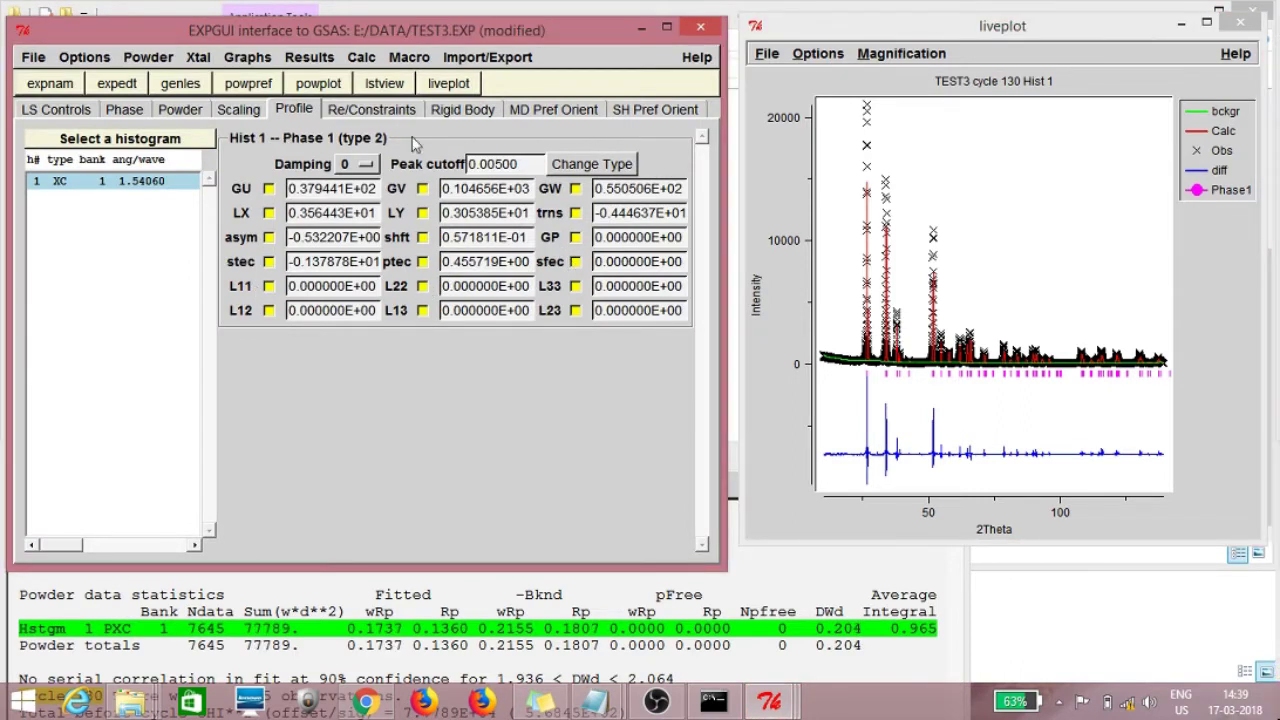
# Step: Refine the Gaussian GW profile term with powpref and genles
pyautogui.click(248, 84)
pyautogui.press('Return')
pyautogui.click(211, 84)
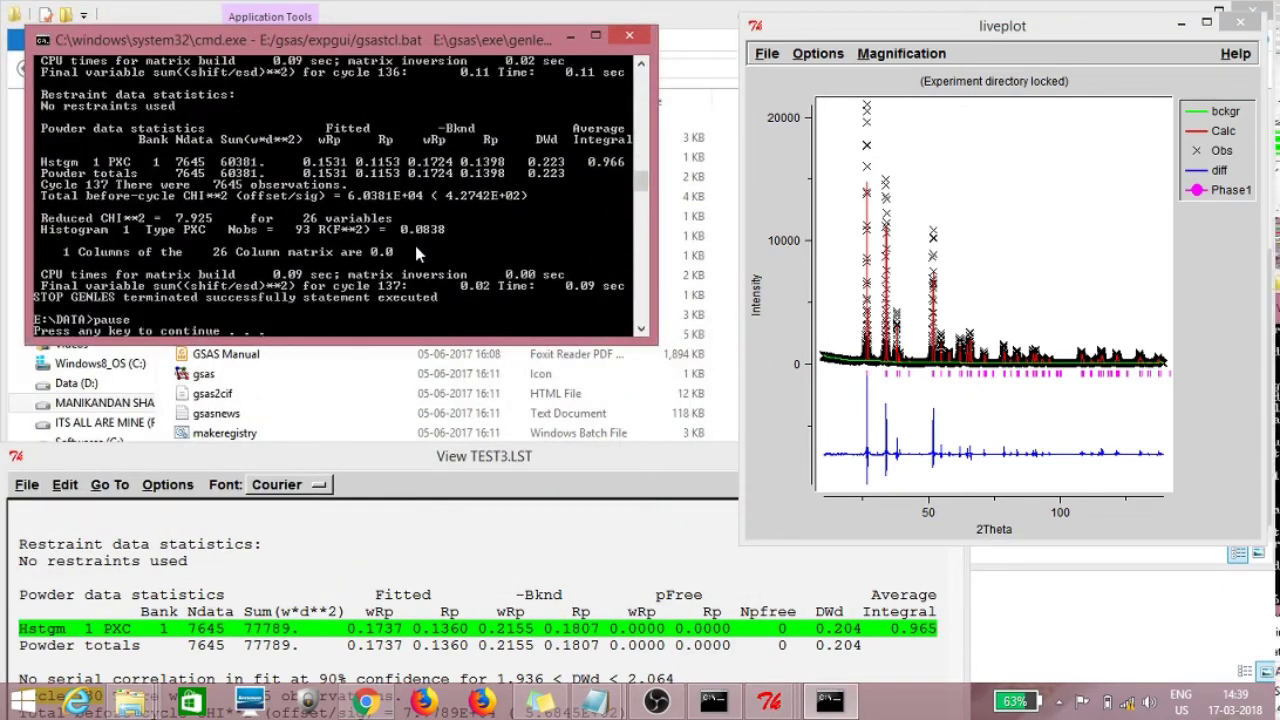
pyautogui.press('Return')
pyautogui.press('Return')
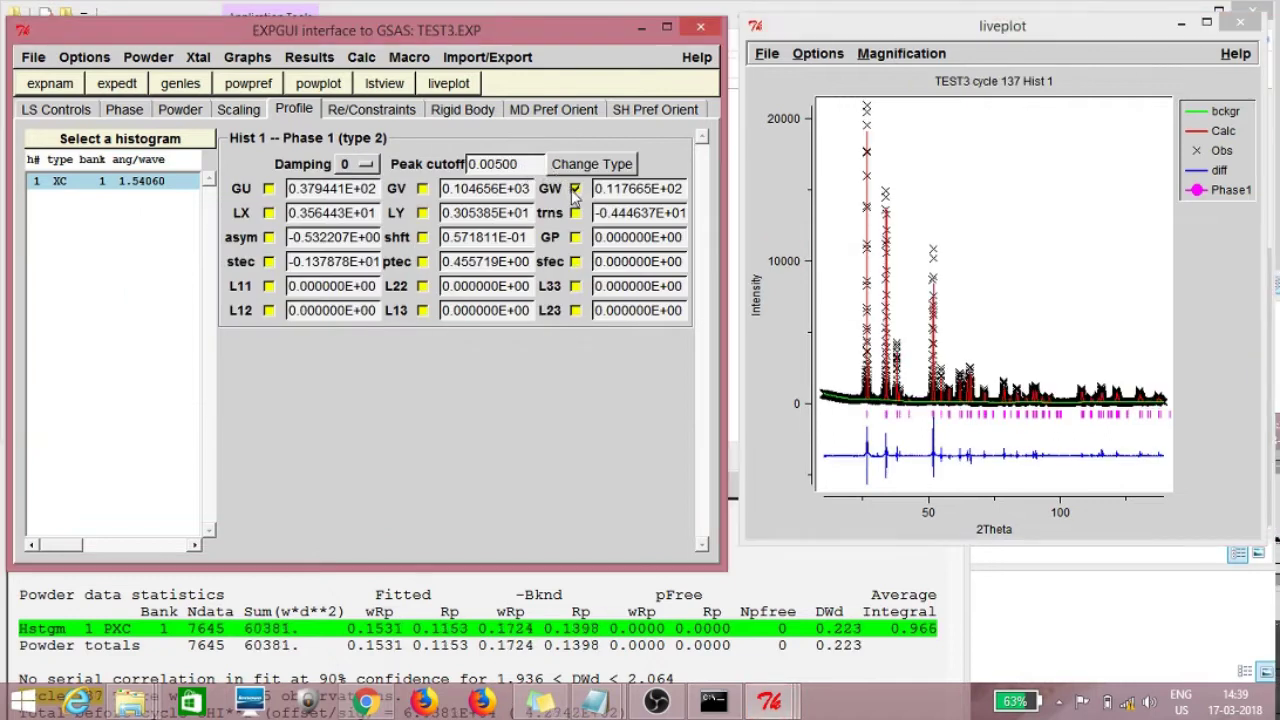
# Step: Move the refinement flag from GW to GV and refine, bringing GV to 86.1613
pyautogui.click(423, 189)
pyautogui.click(250, 87)
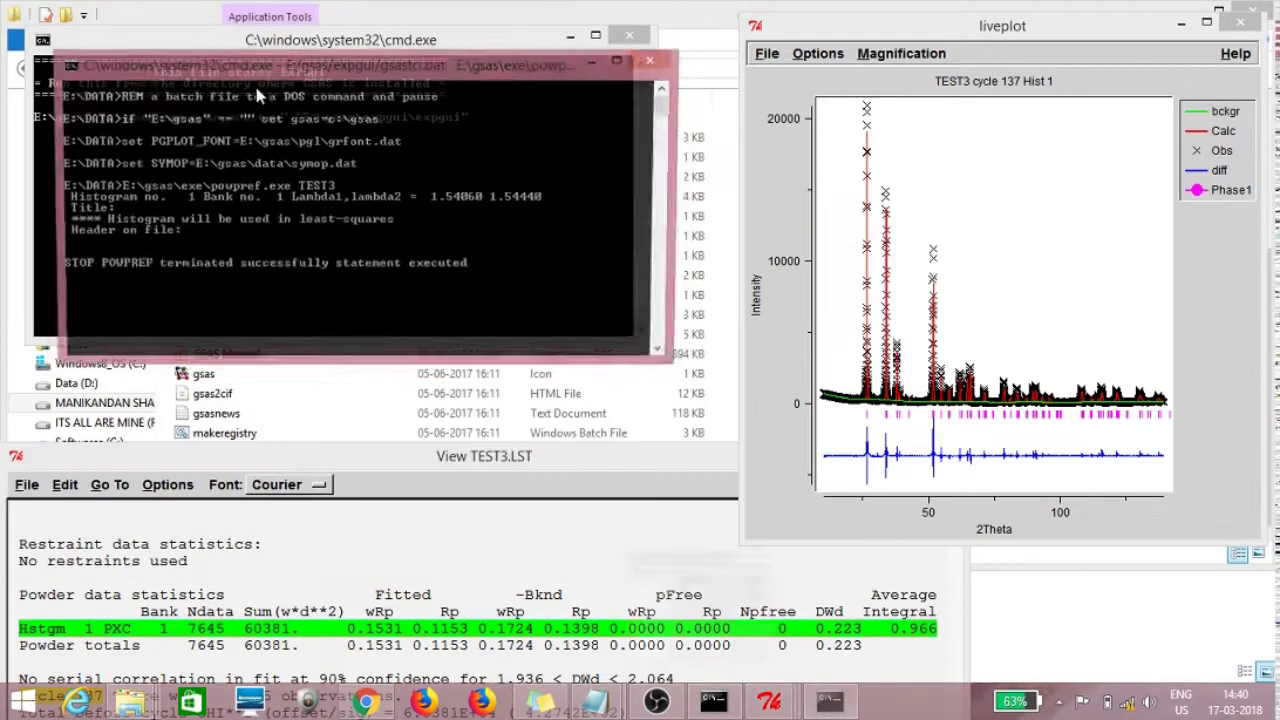
pyautogui.press('Return')
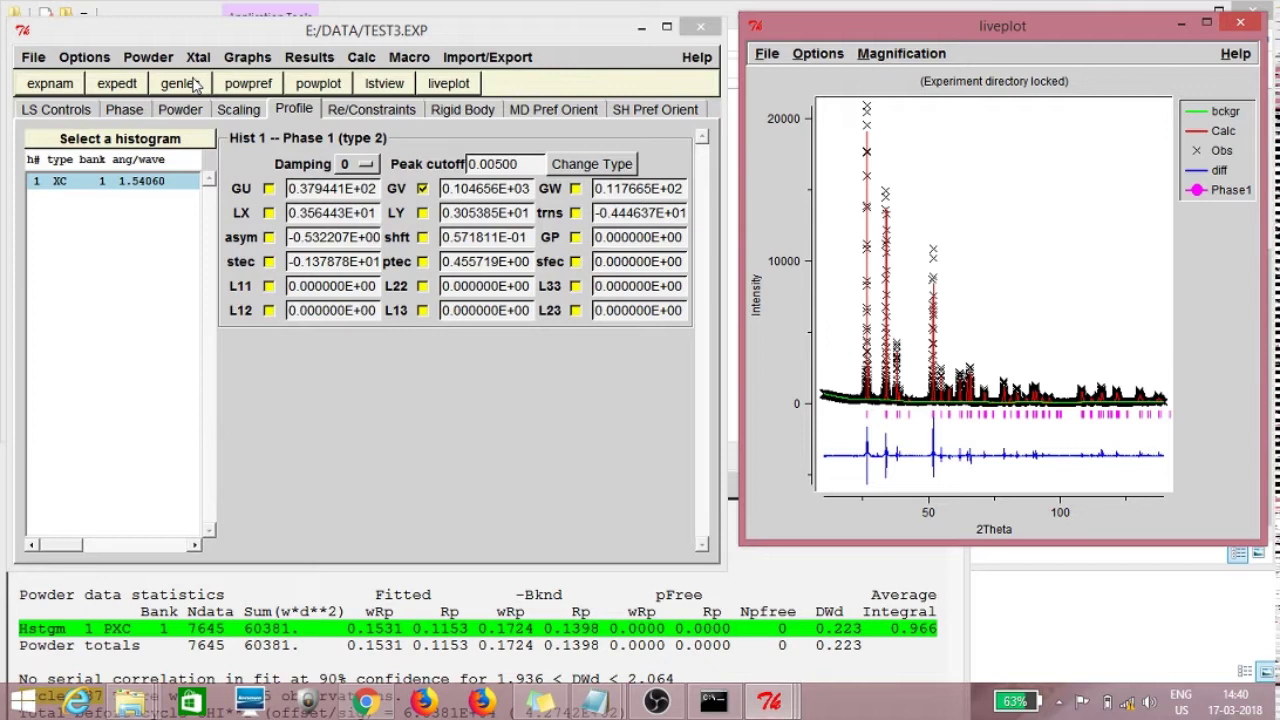
pyautogui.click(195, 85)
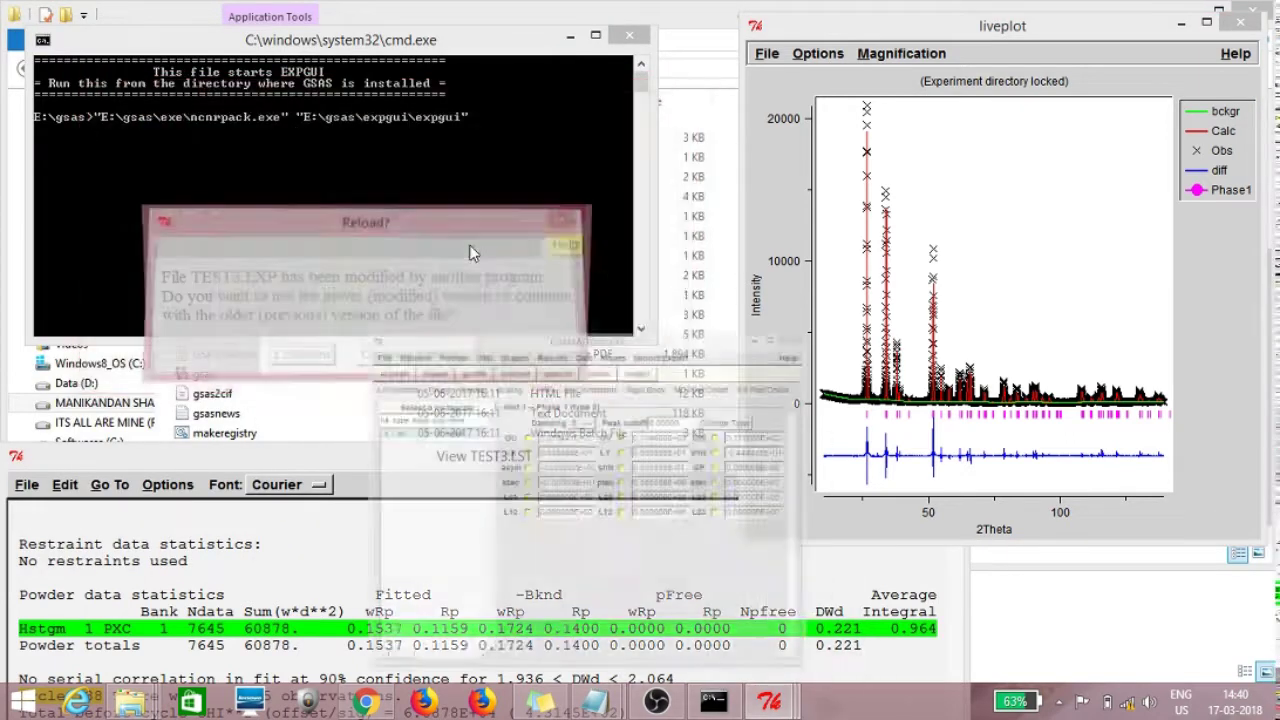
pyautogui.press('Return')
# Step: Unflag GV, run another refinement, and load the newer file
pyautogui.click(422, 189)
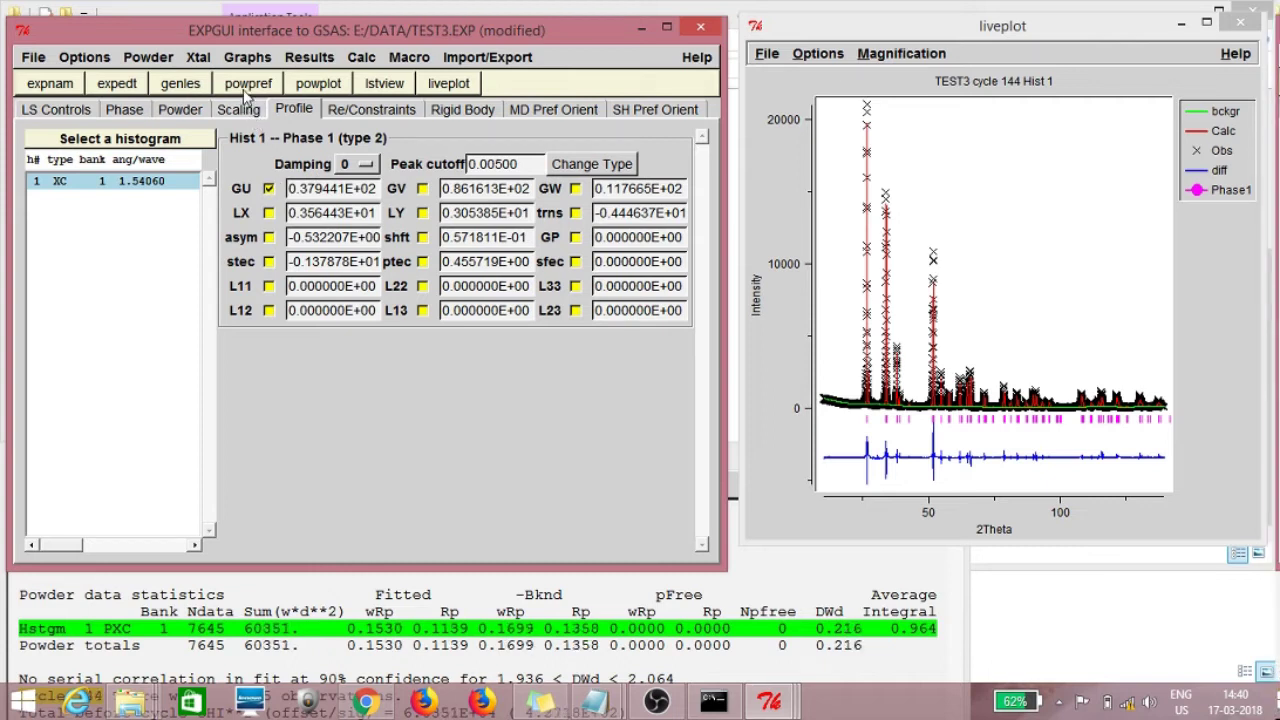
pyautogui.click(195, 84)
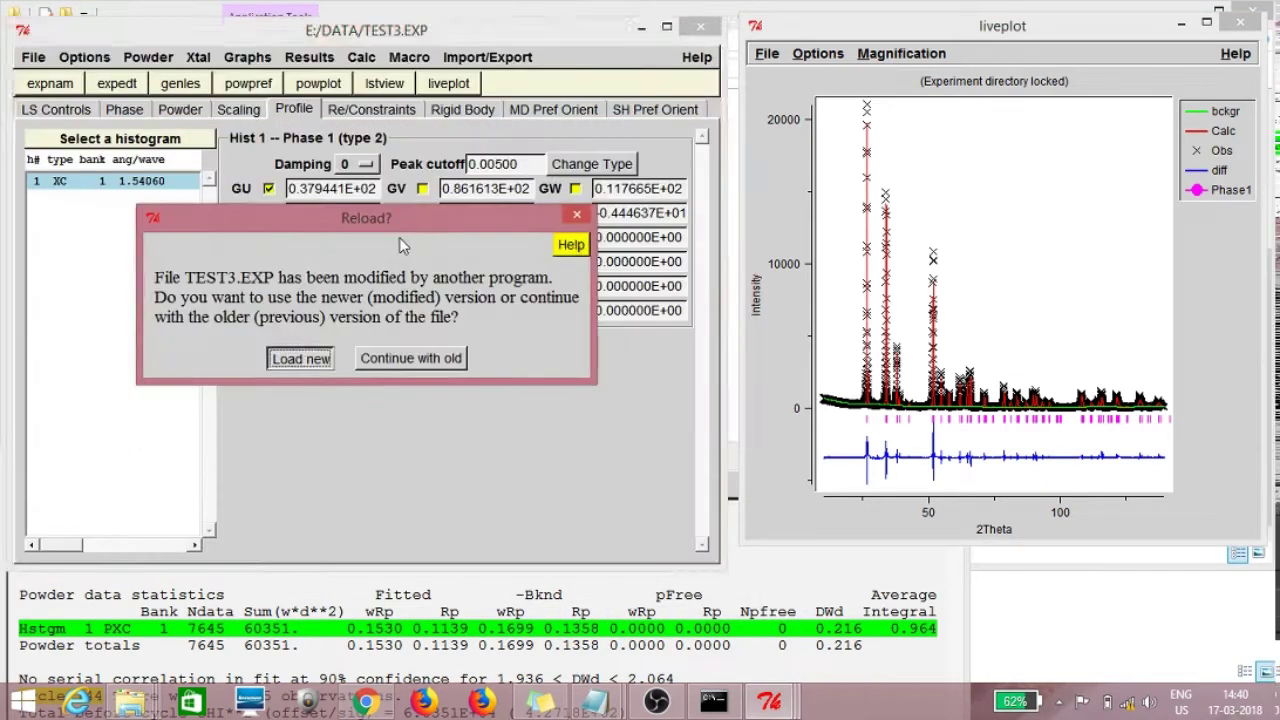
pyautogui.press('Return')
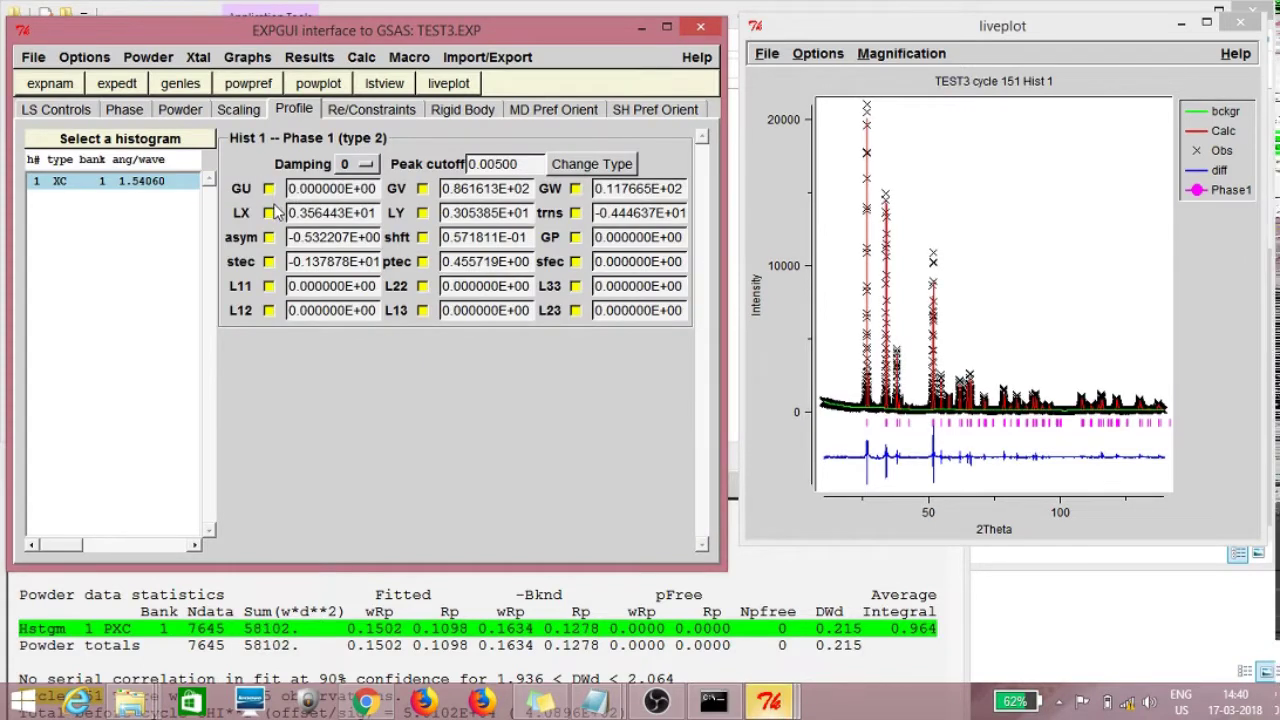
# Step: Flag the LX profile term and preprocess the powder data
pyautogui.click(269, 213)
pyautogui.click(250, 86)
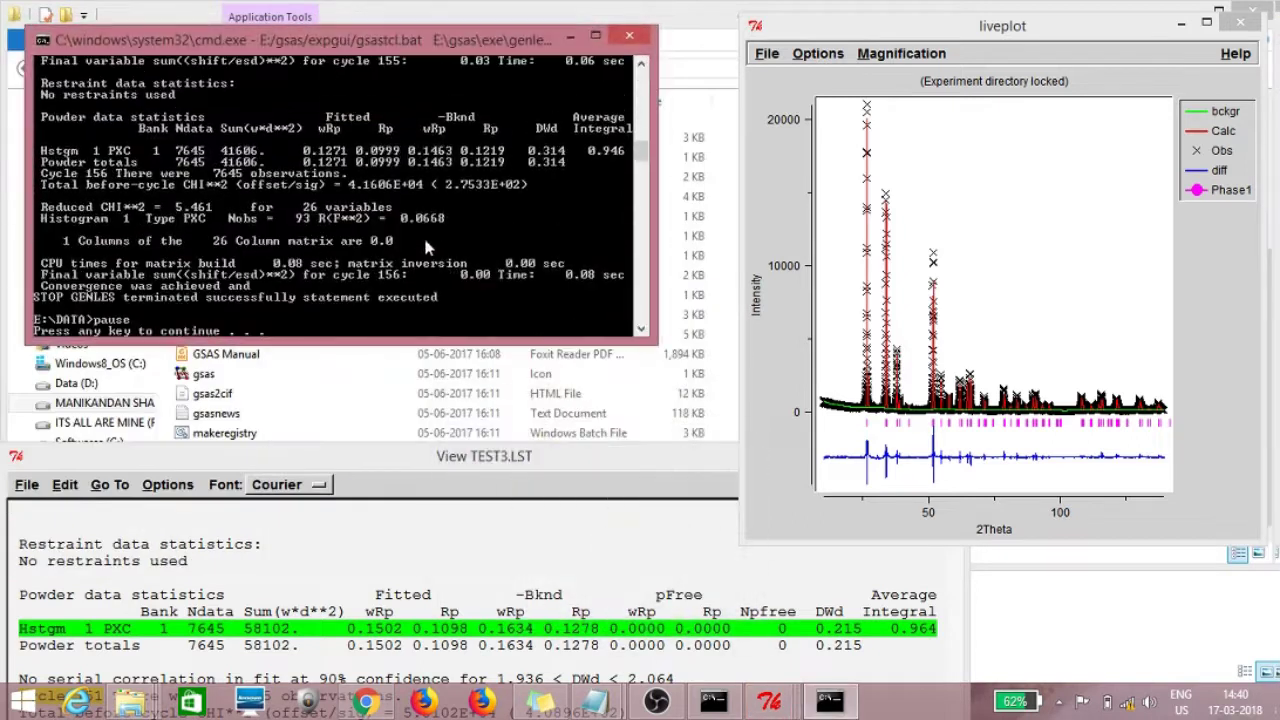
pyautogui.press('Return')
pyautogui.press('Return')
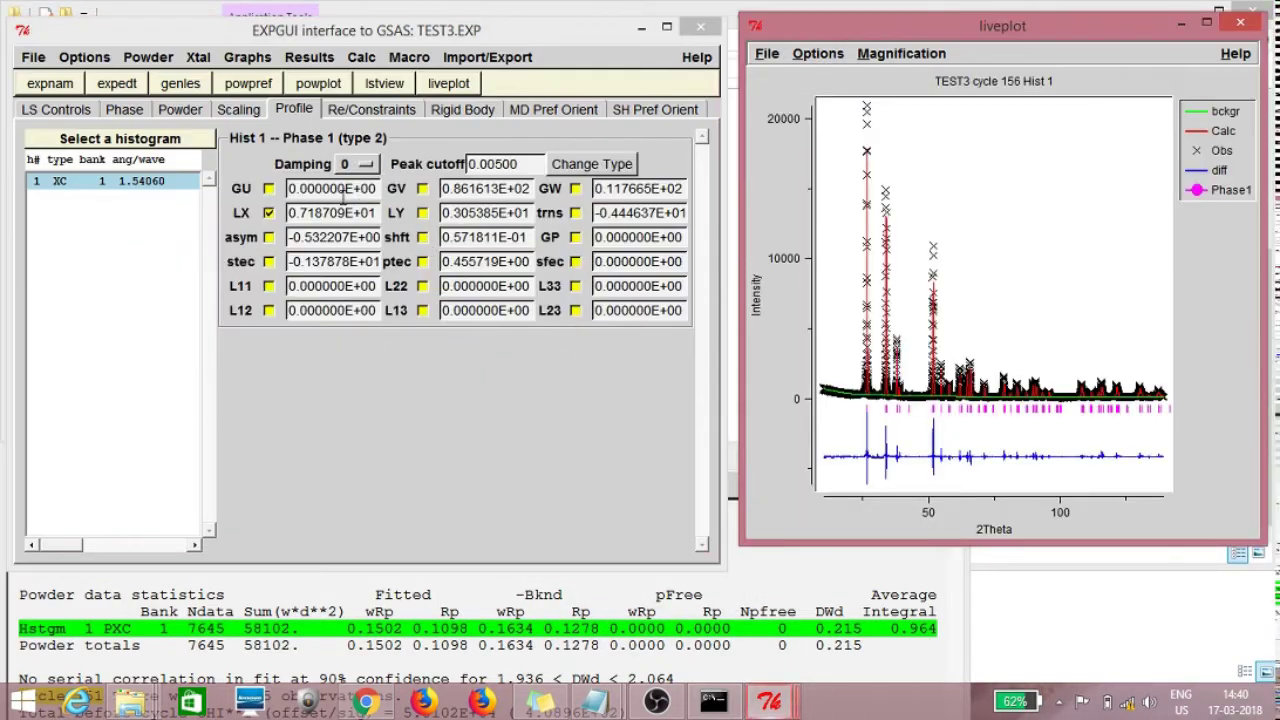
# Step: Swap the flag from LX to LY and refine, bringing LY to 2.26183
pyautogui.click(270, 214)
pyautogui.click(422, 213)
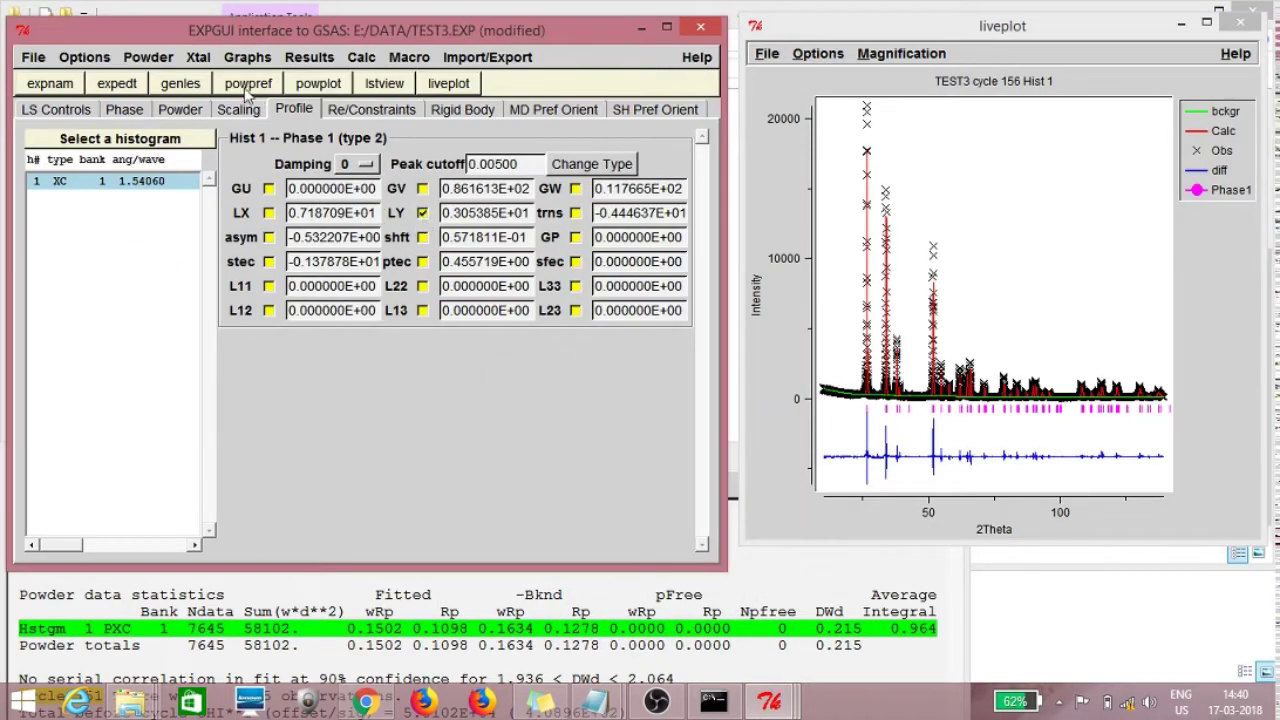
pyautogui.click(248, 90)
pyautogui.press('Return')
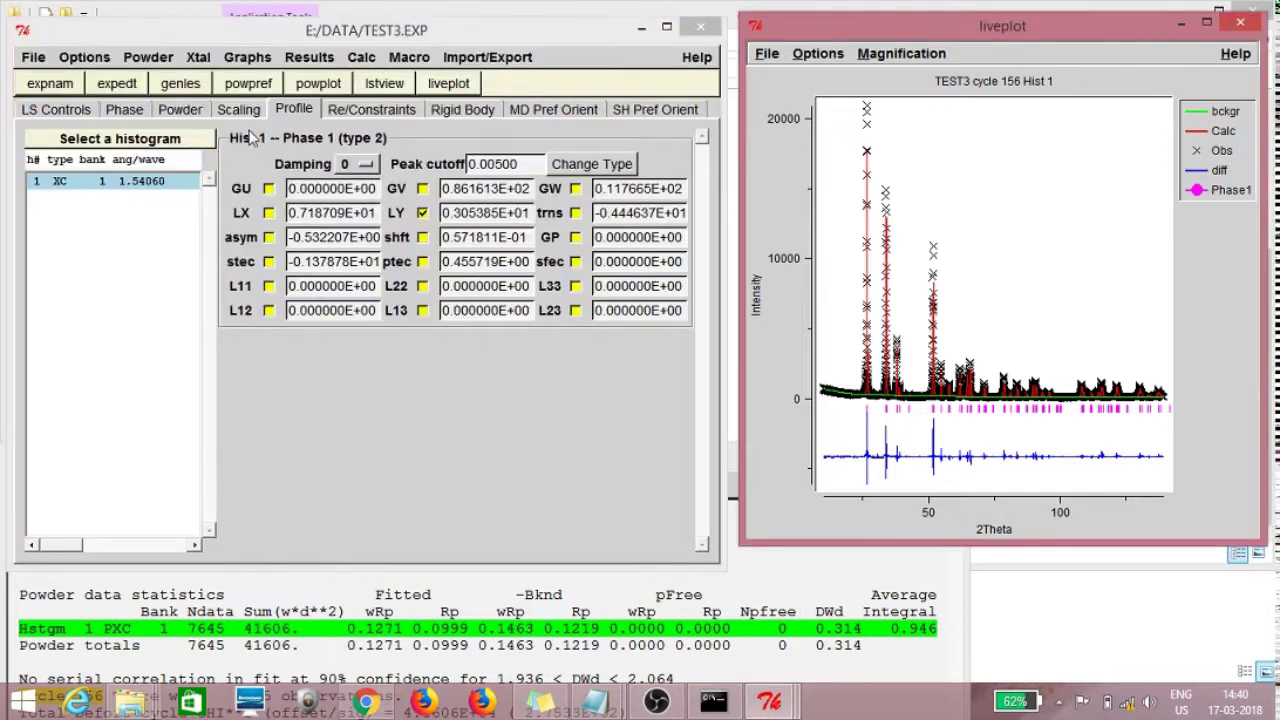
pyautogui.click(196, 90)
pyautogui.press('Return')
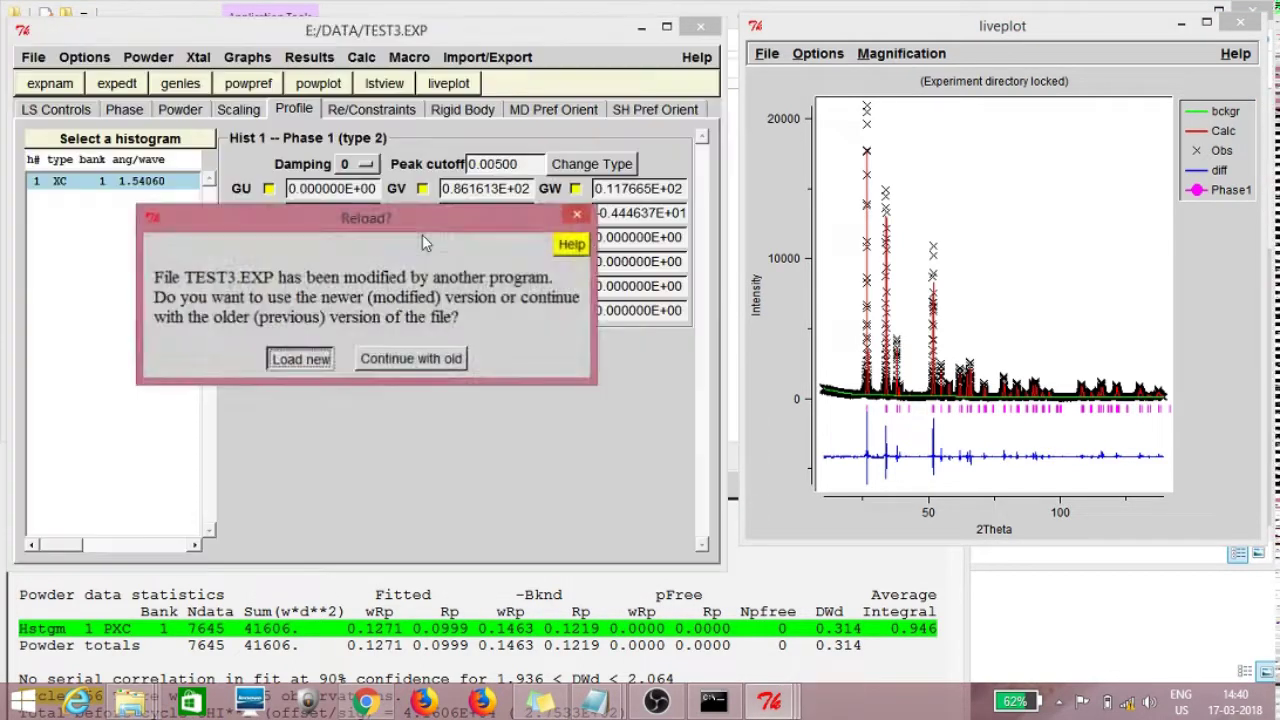
pyautogui.press('Return')
# Step: Unflag LY and refine again, converging at cycle 164 with wRp 0.1235
pyautogui.click(422, 213)
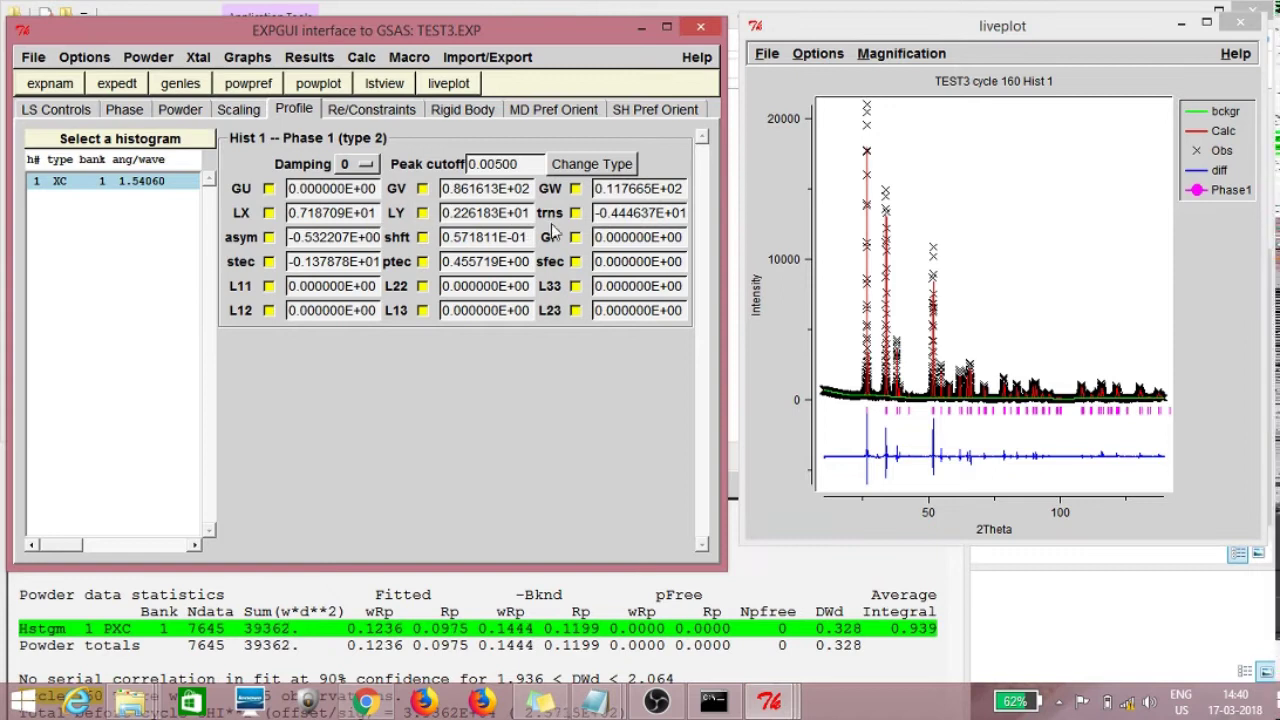
pyautogui.click(262, 88)
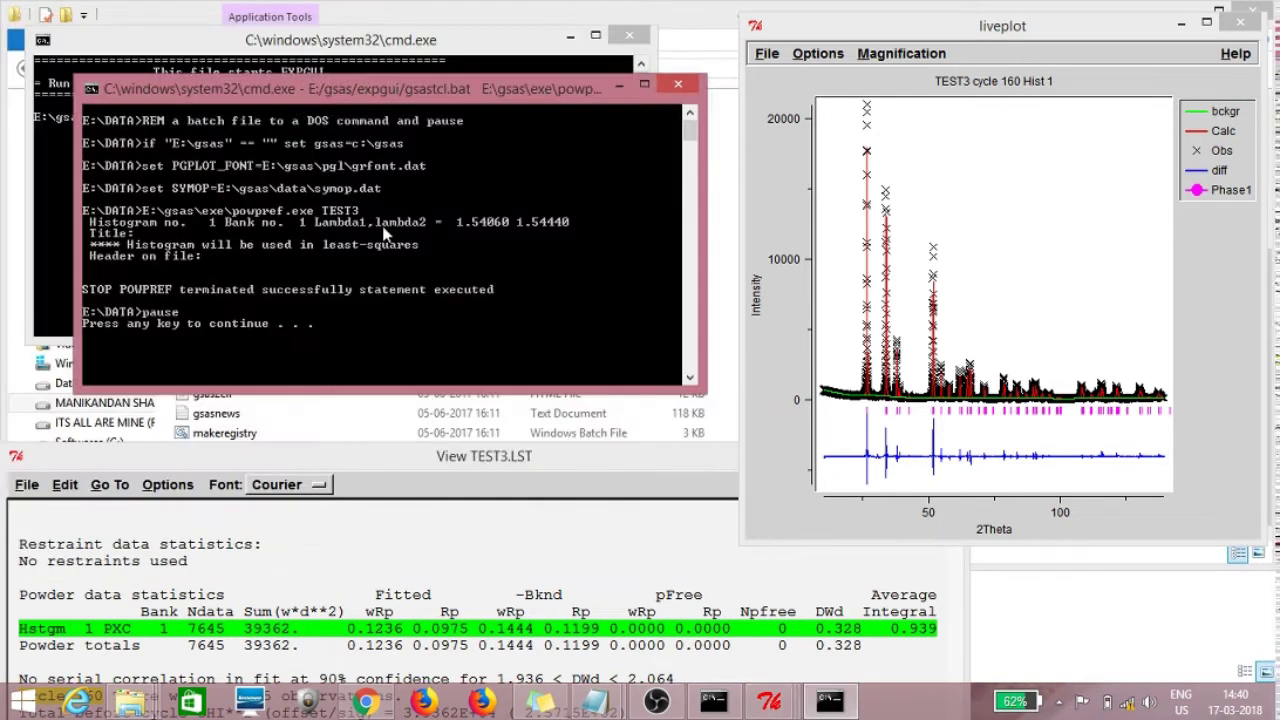
pyautogui.press('Return')
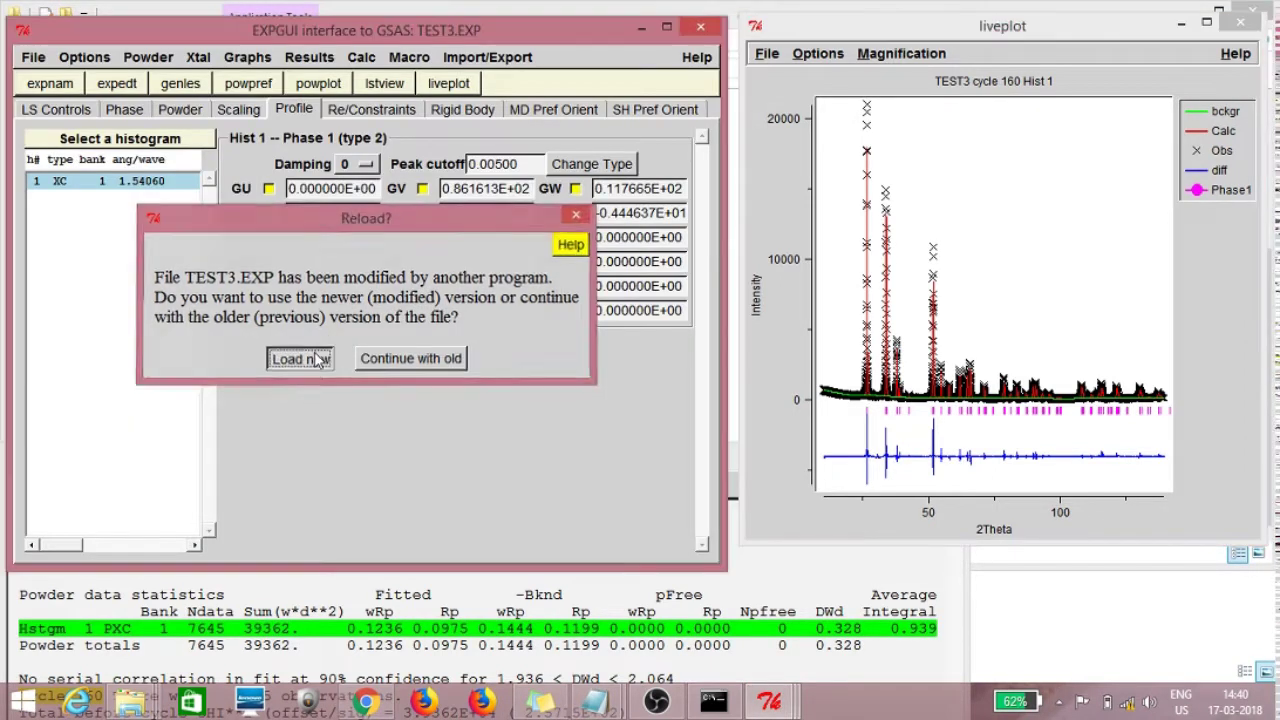
pyautogui.click(292, 358)
pyautogui.click(198, 88)
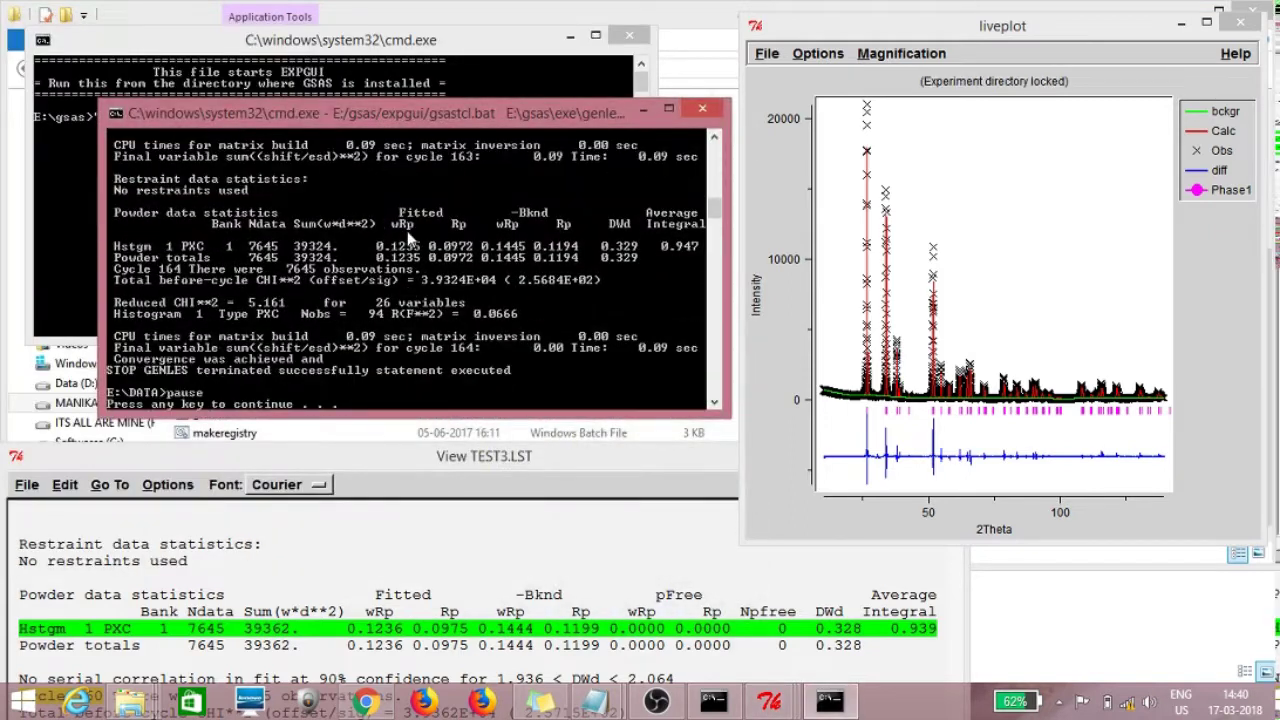
pyautogui.press('Return')
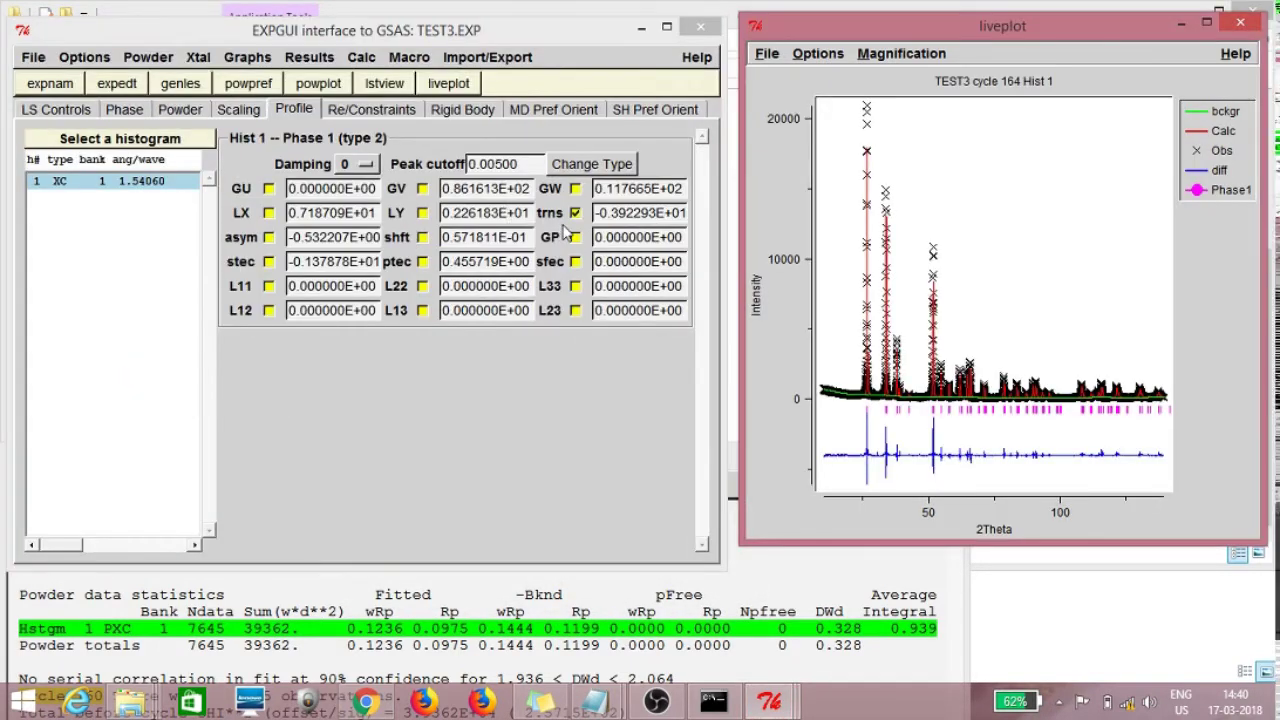
# Step: Unflag trns, rerun the refinement, and load the refined file
pyautogui.click(575, 212)
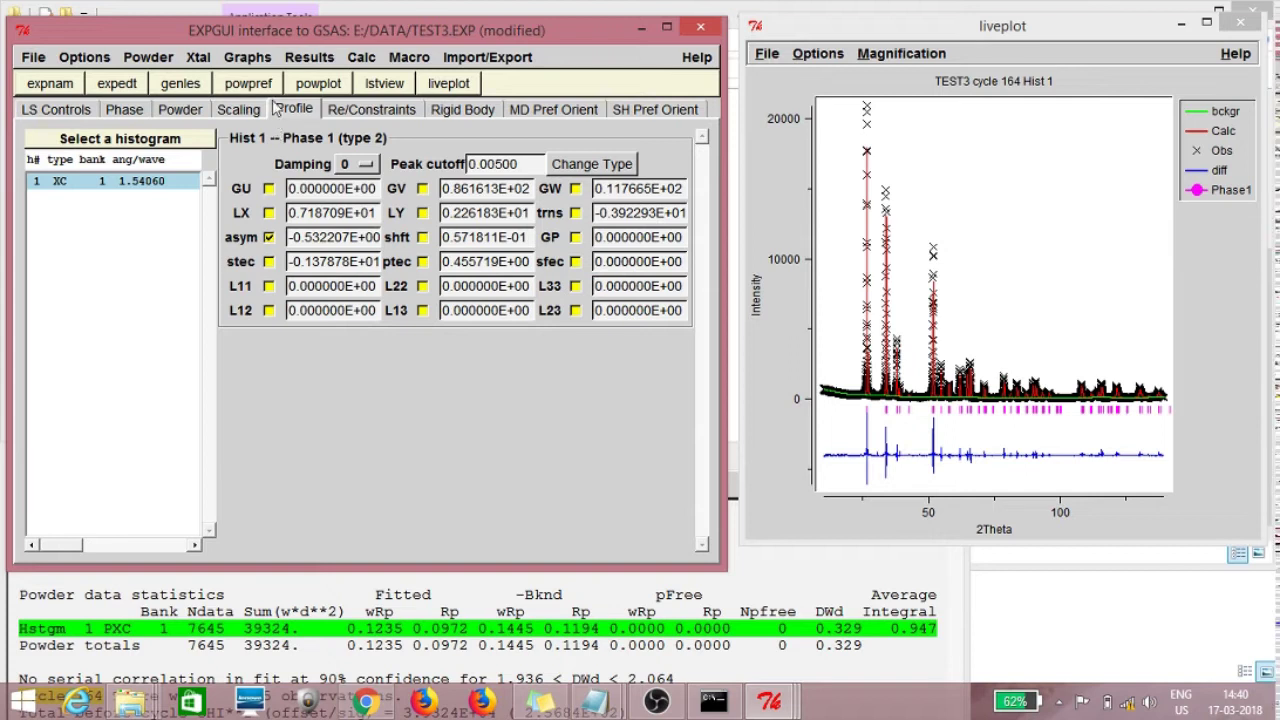
pyautogui.click(268, 84)
pyautogui.press('Return')
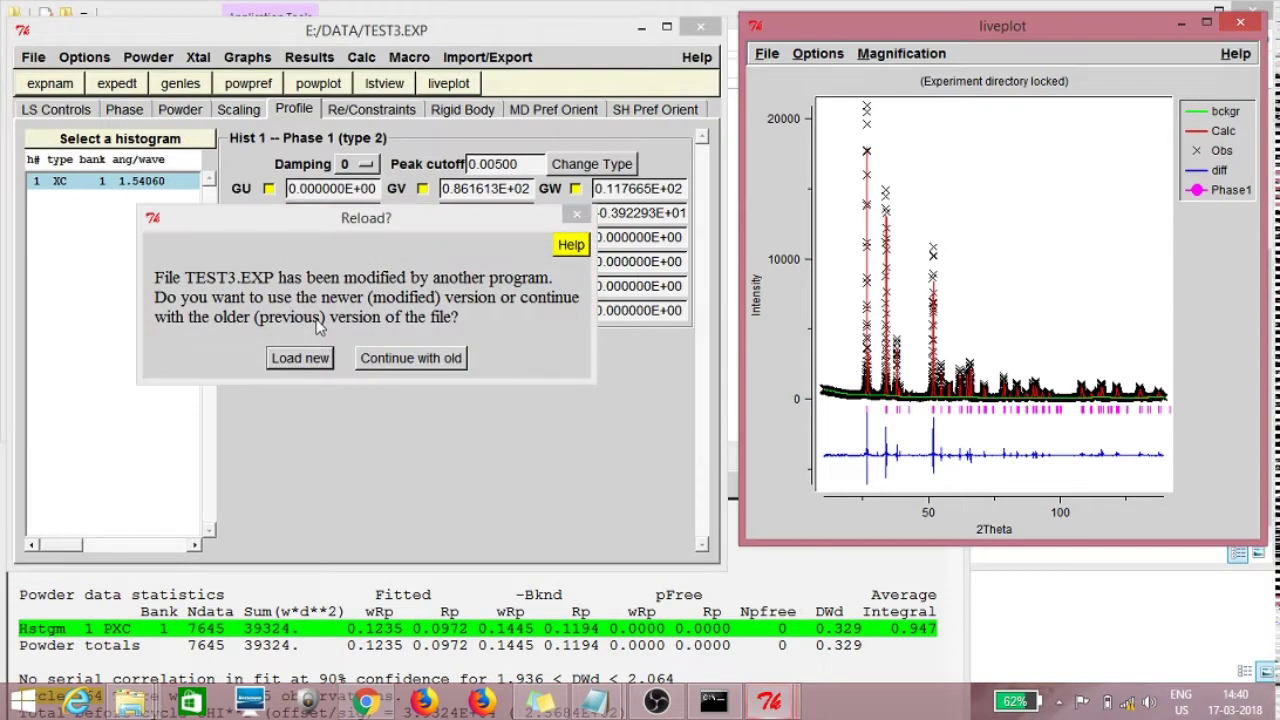
pyautogui.click(299, 358)
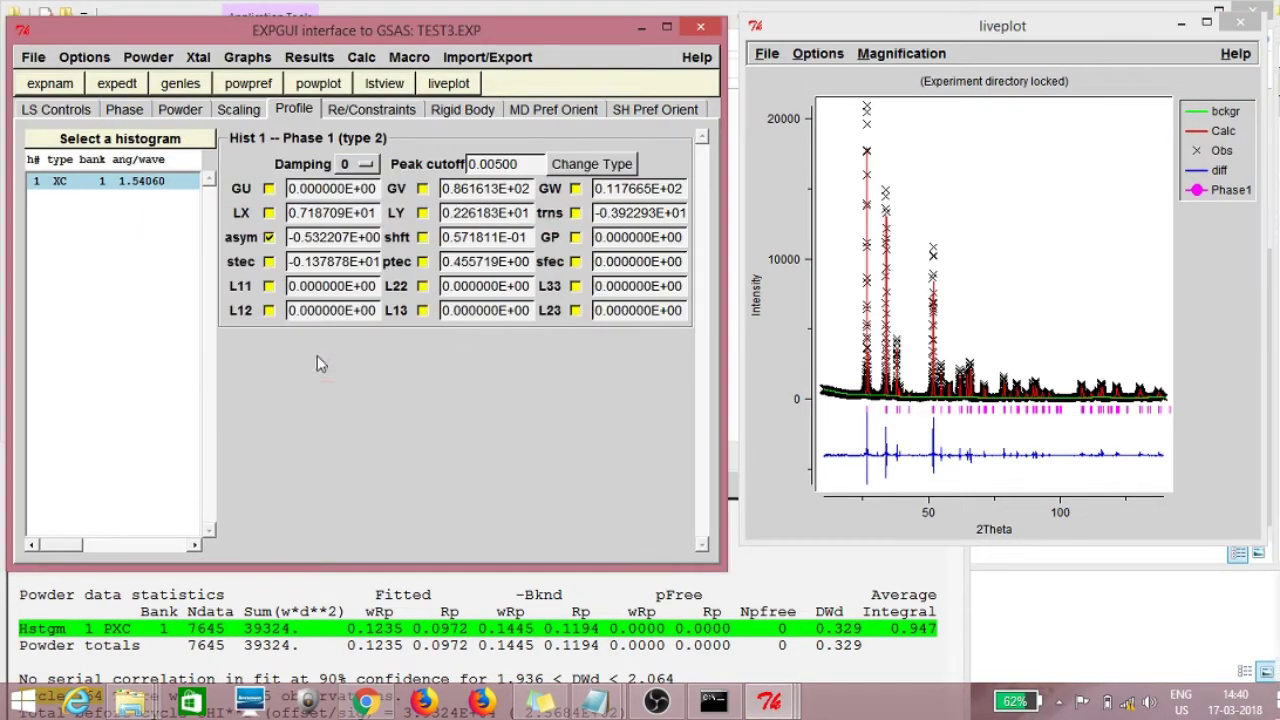
pyautogui.click(176, 88)
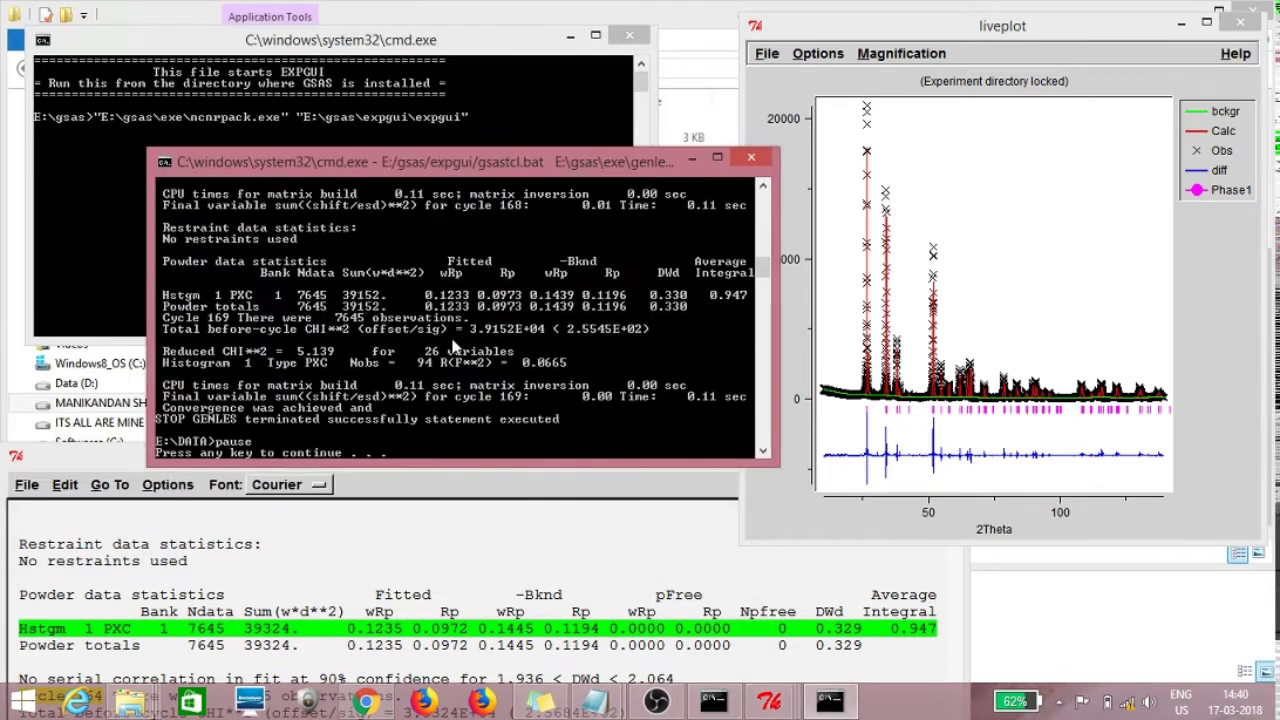
pyautogui.press('Return')
pyautogui.click(453, 350)
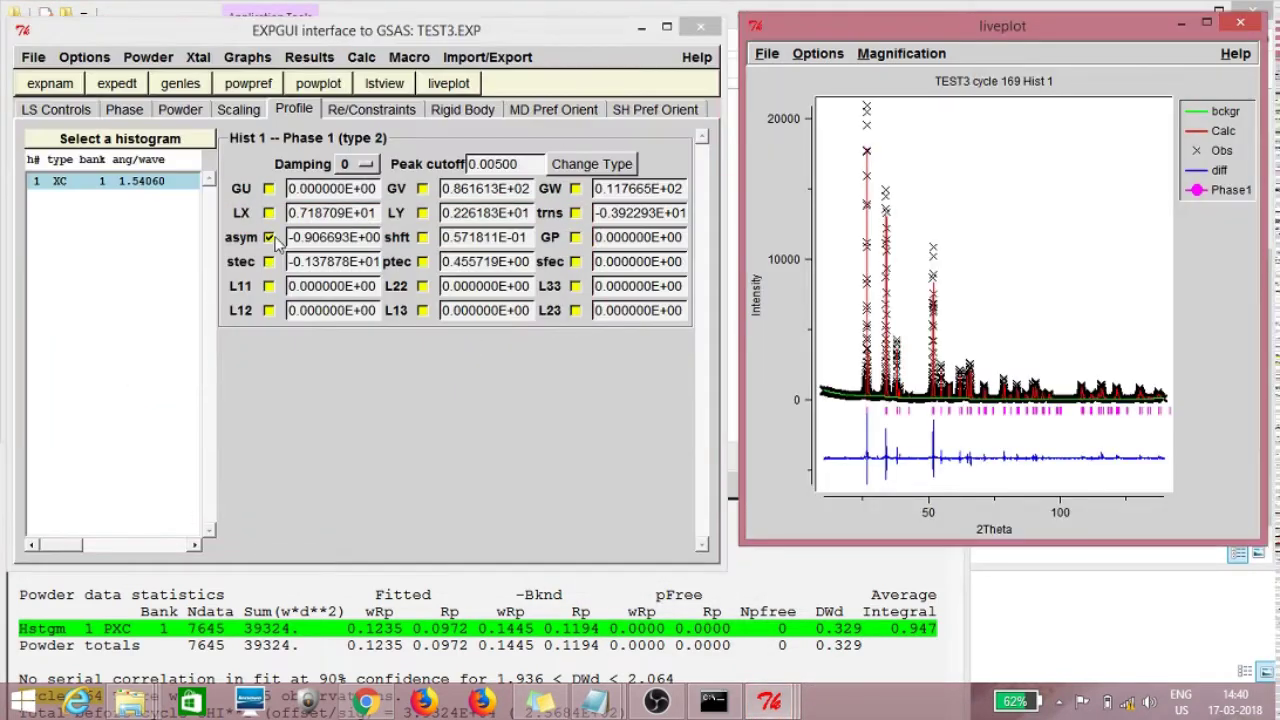
# Step: Unflag asym and run another refinement
pyautogui.click(270, 239)
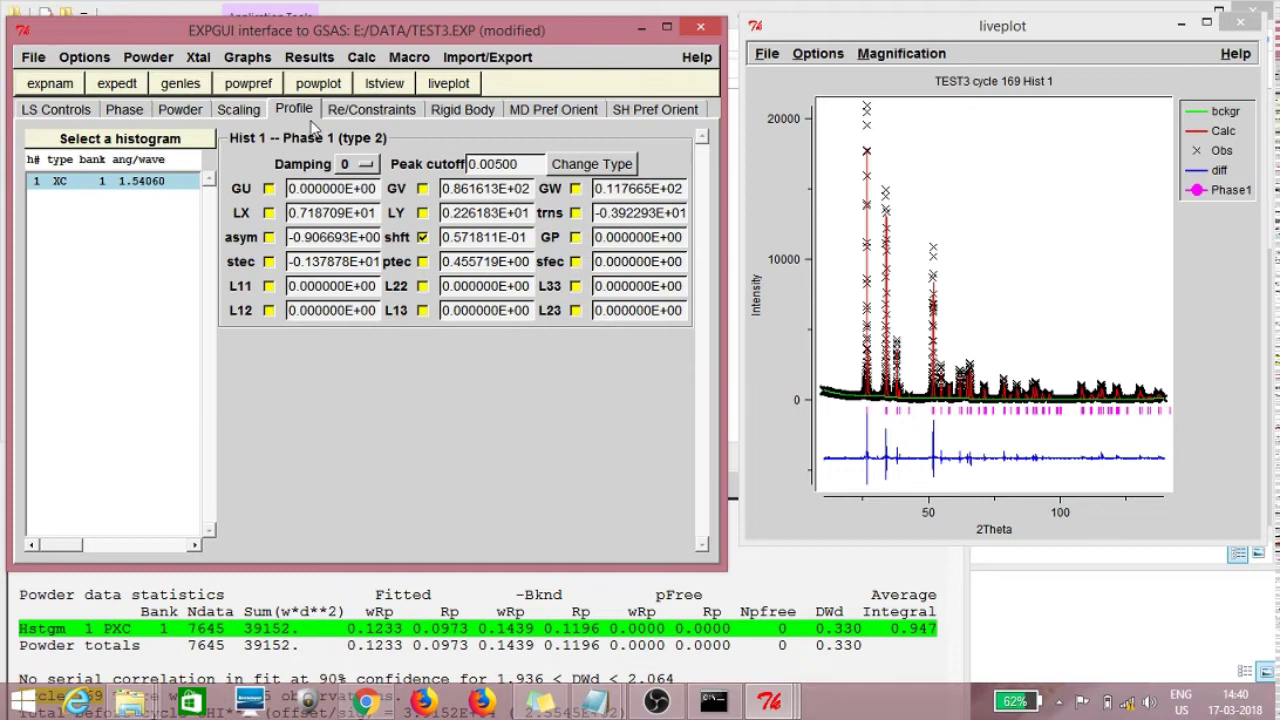
pyautogui.click(249, 84)
pyautogui.press('Return')
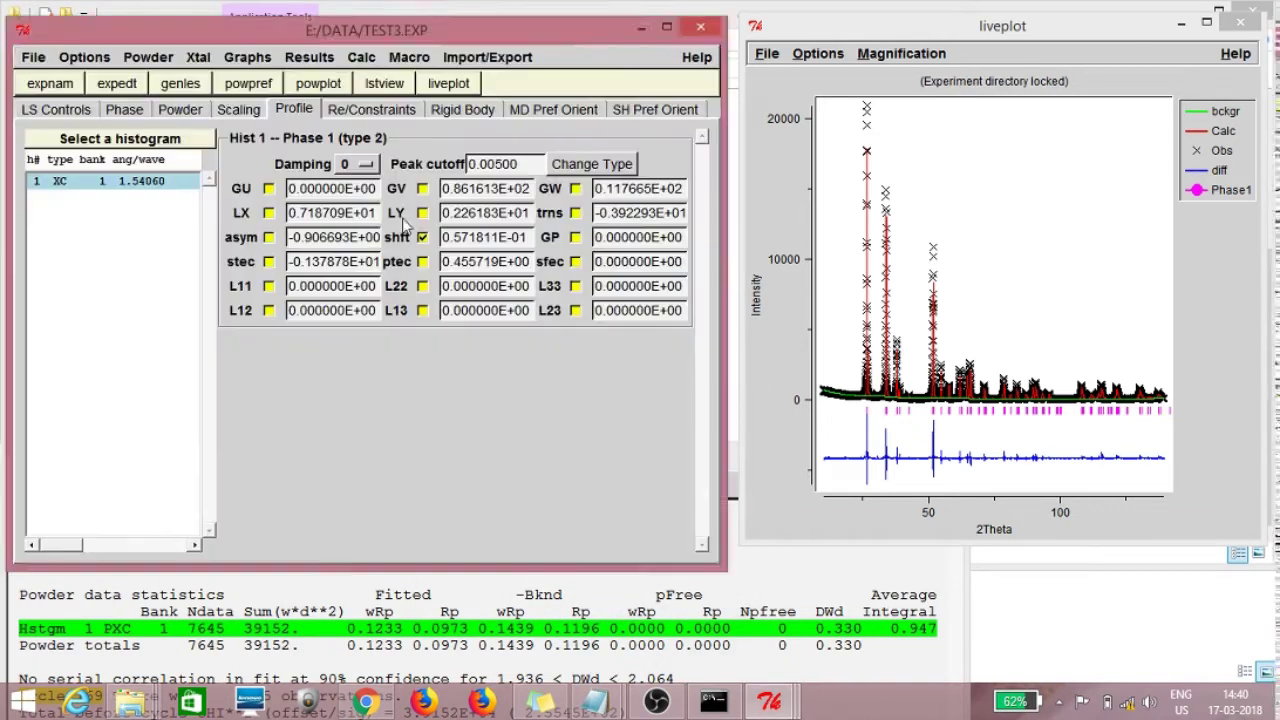
pyautogui.click(183, 84)
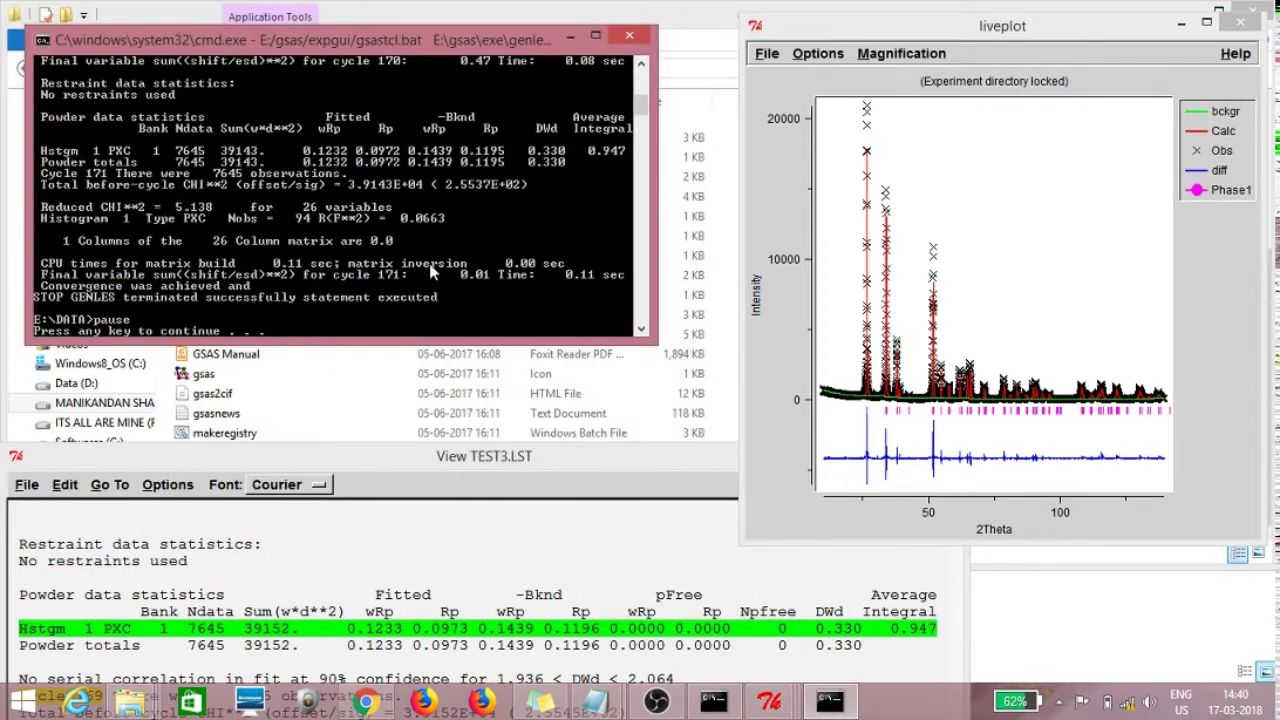
pyautogui.press('Return')
pyautogui.press('Return')
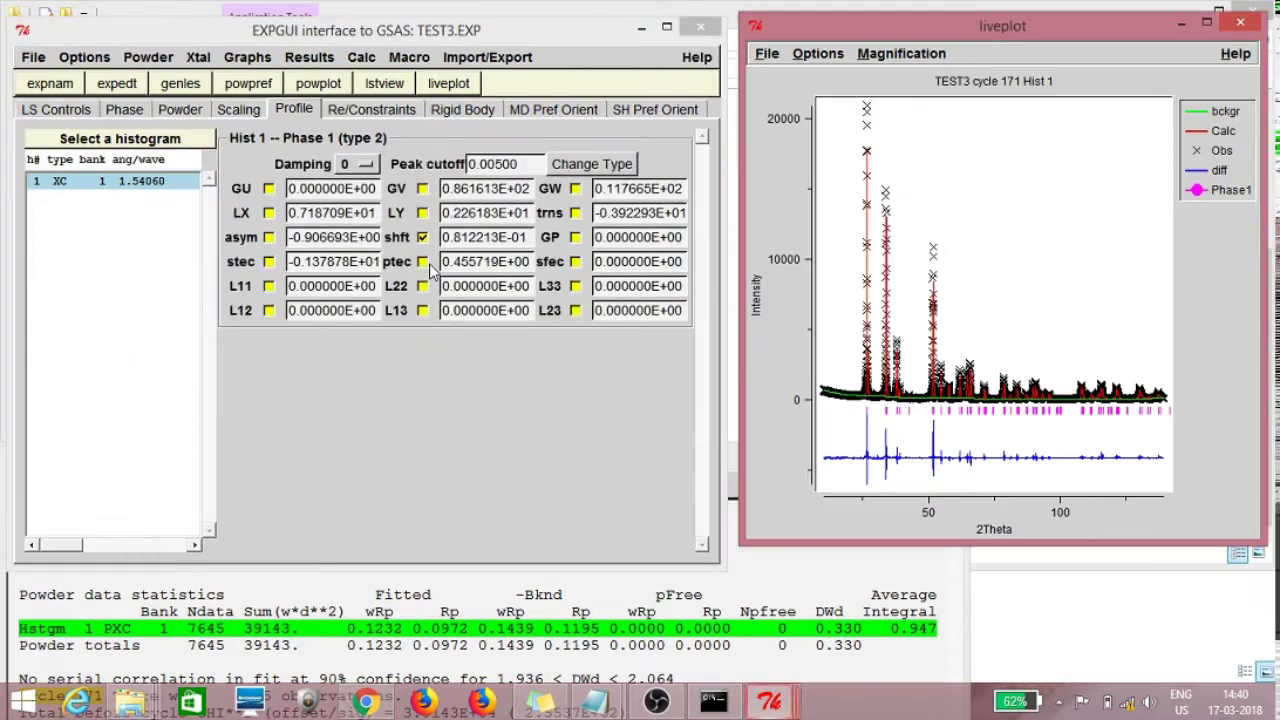
# Step: Unflag shft, refine, and load the updated experiment file
pyautogui.click(422, 238)
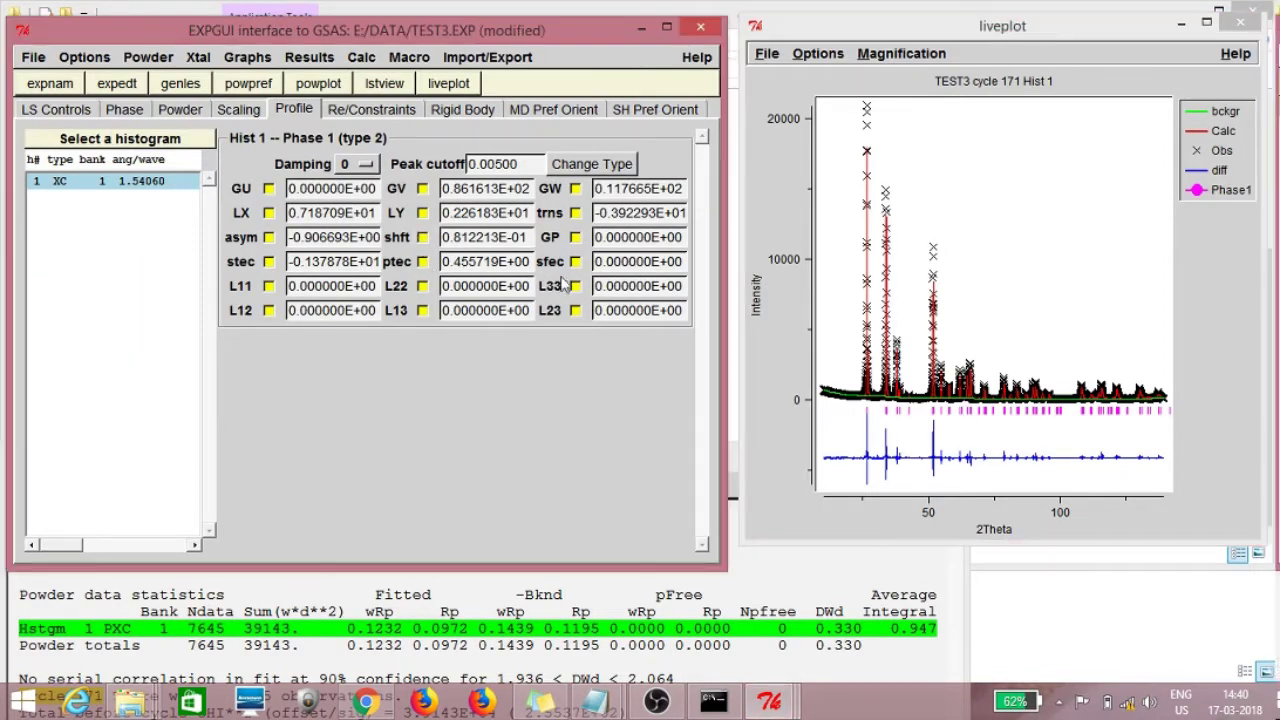
pyautogui.click(248, 84)
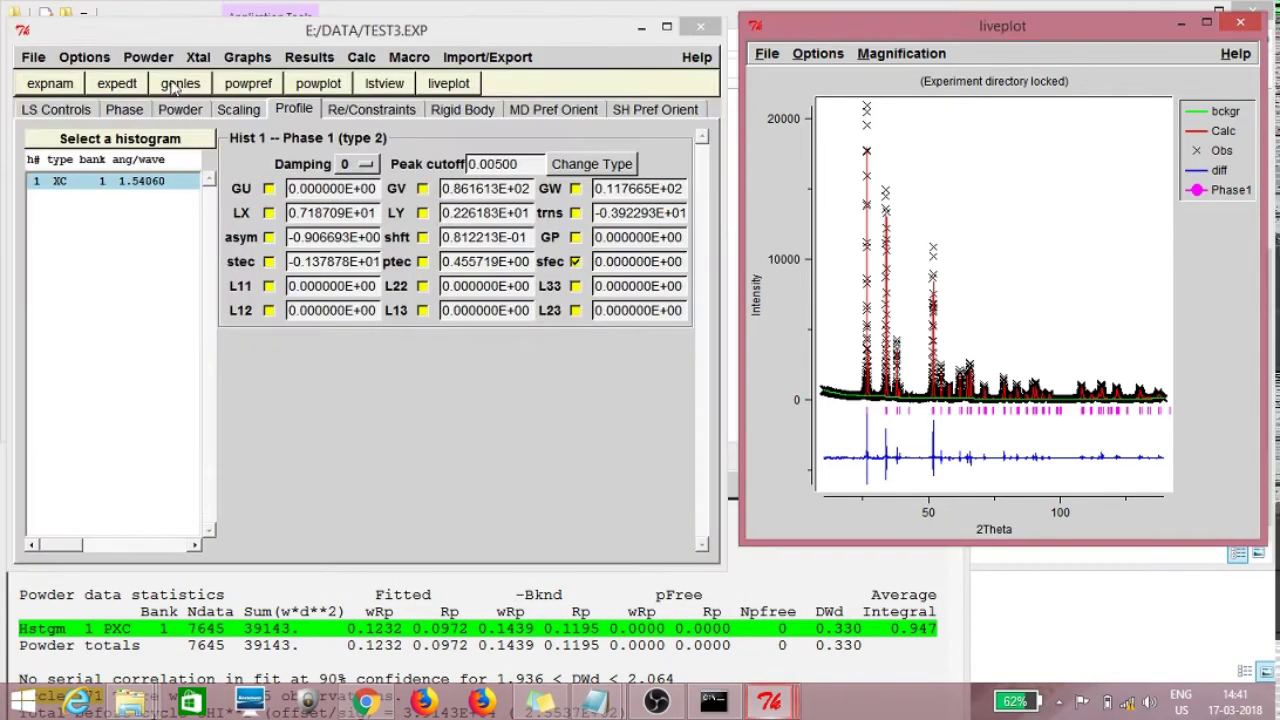
pyautogui.click(178, 84)
pyautogui.press('Return')
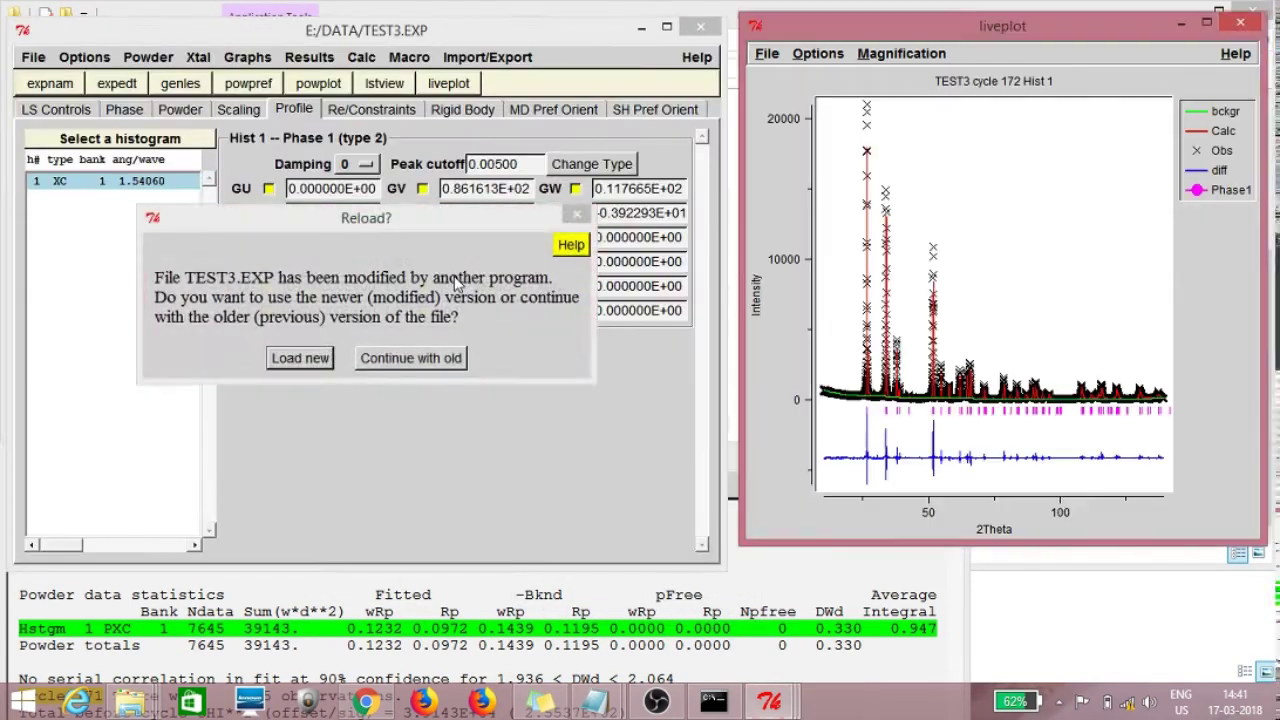
pyautogui.click(300, 358)
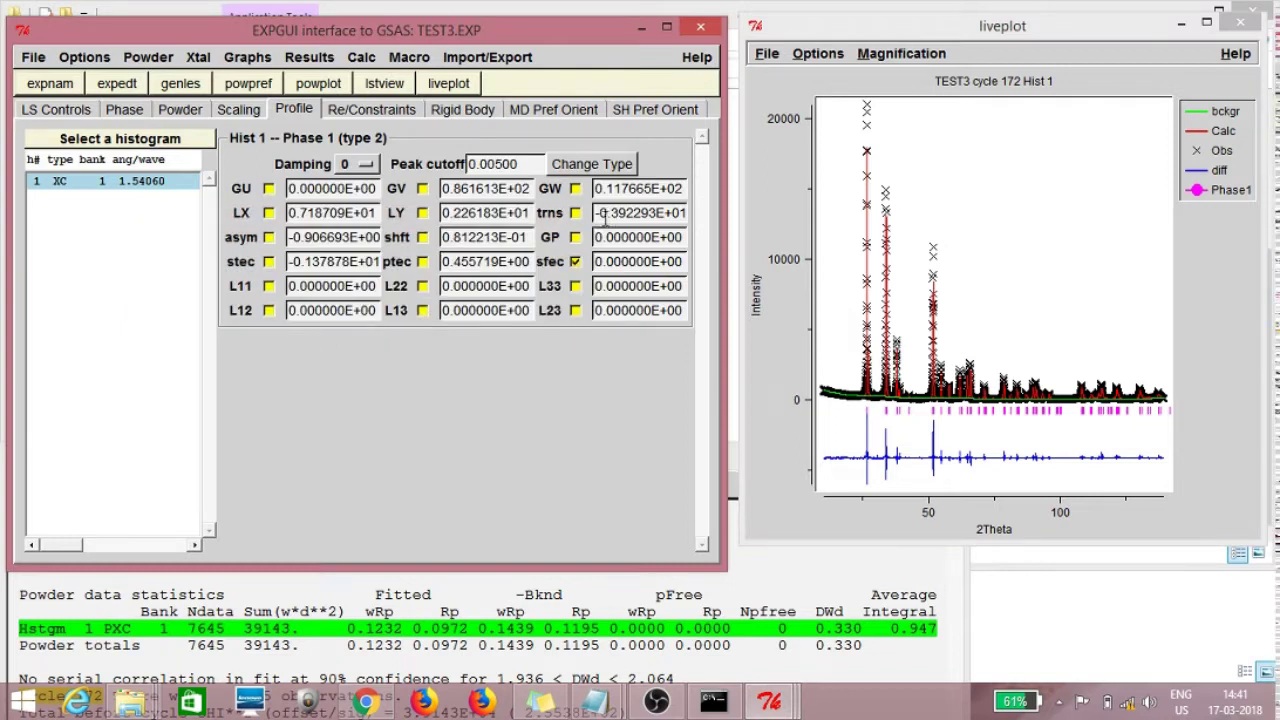
# Step: Flag the GW profile term and refine it
pyautogui.click(577, 190)
pyautogui.click(255, 84)
pyautogui.press('Return')
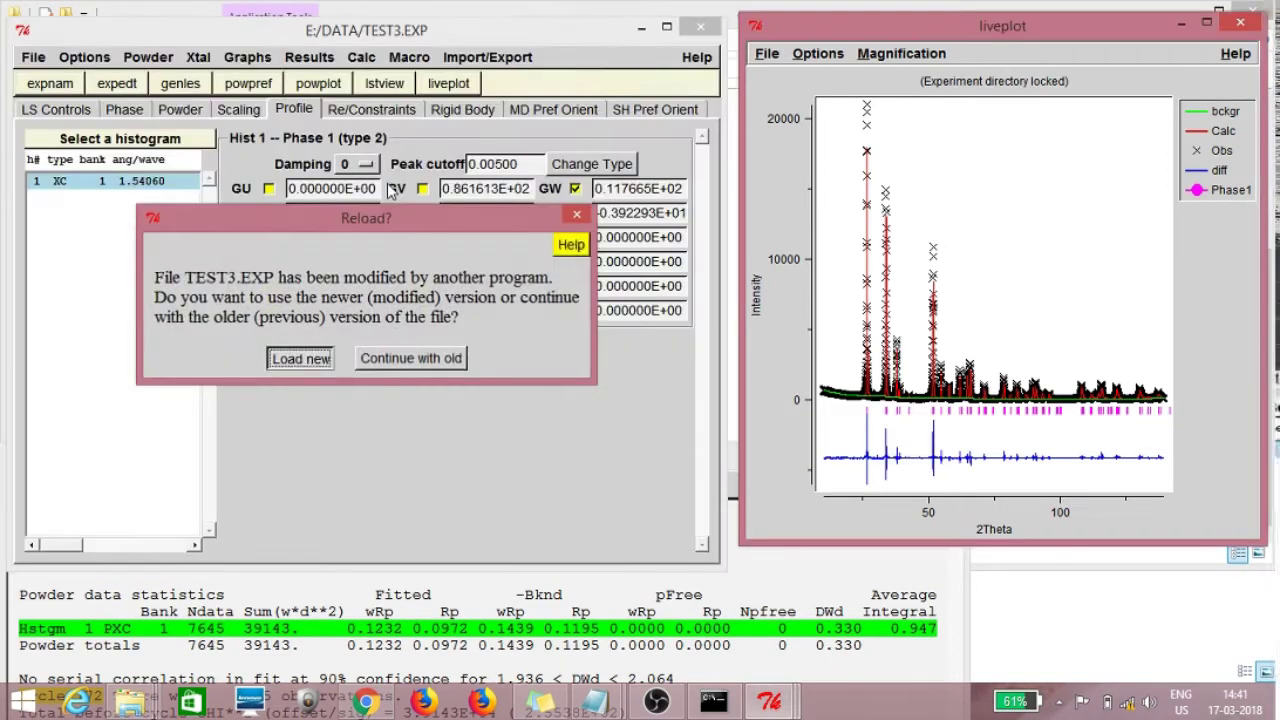
pyautogui.press('Return')
pyautogui.click(195, 84)
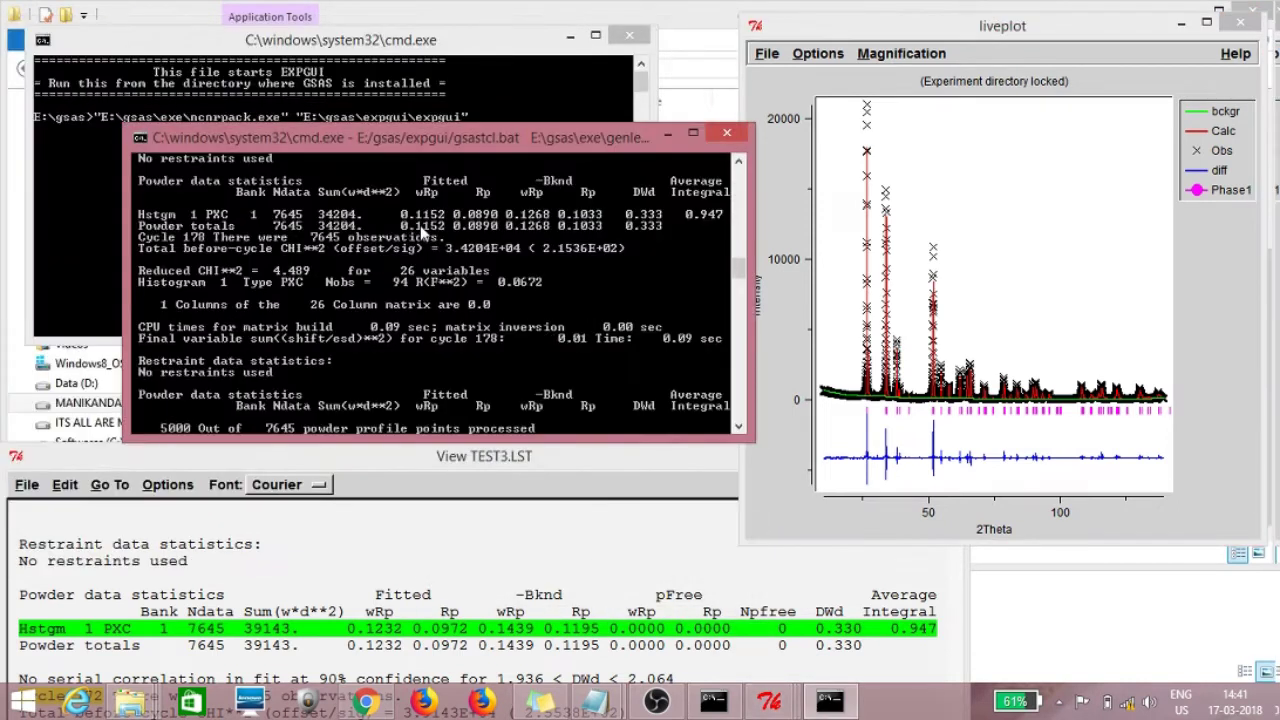
pyautogui.press('Return')
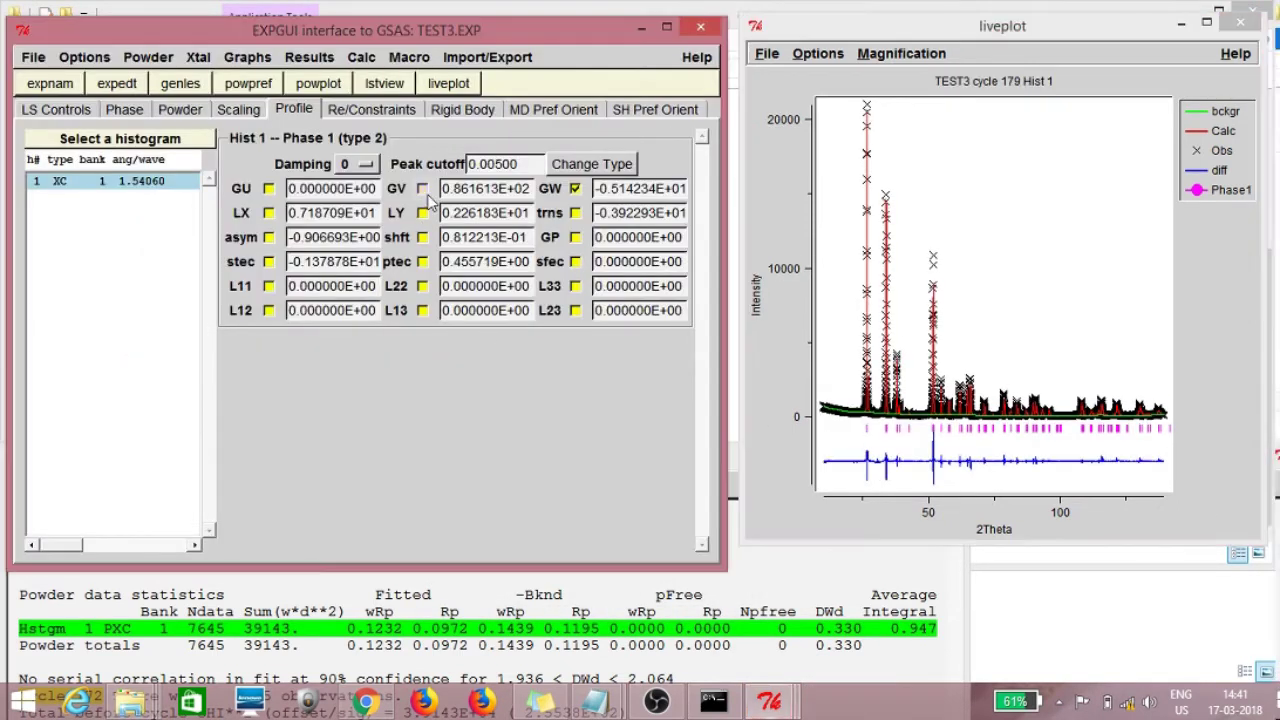
# Step: Switch the refinement flag to GV and refine
pyautogui.click(576, 188)
pyautogui.click(248, 83)
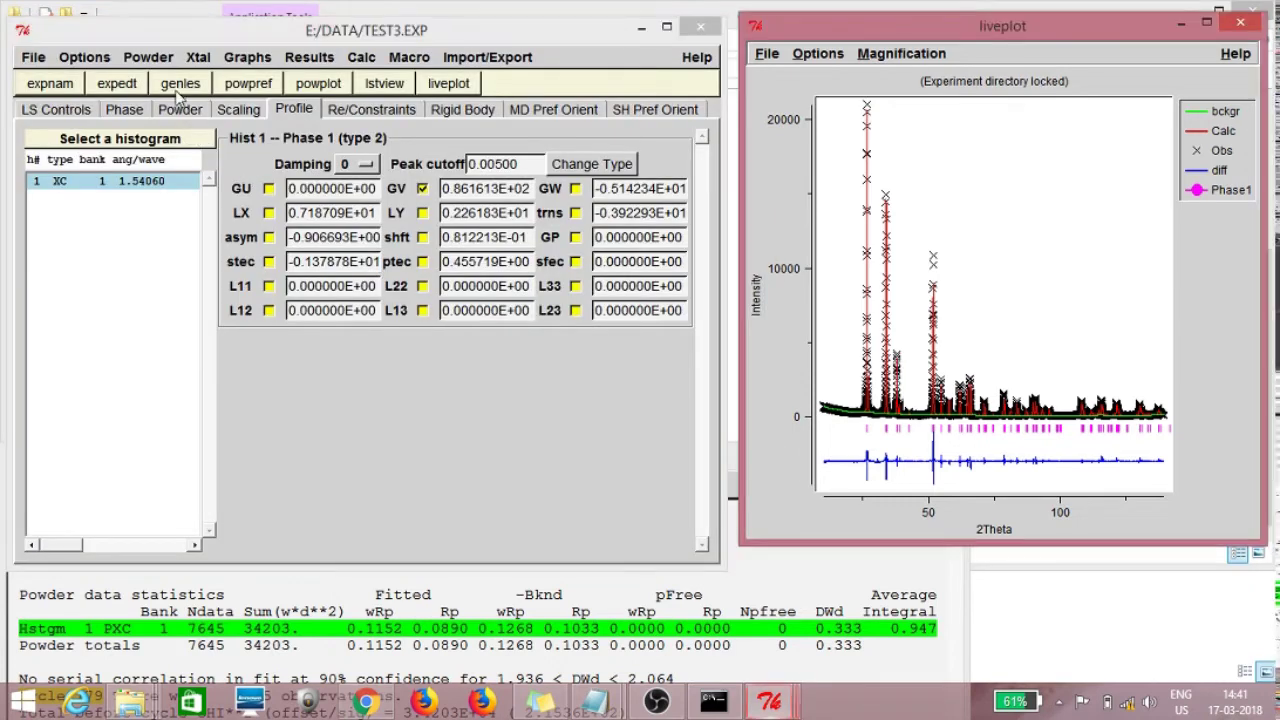
pyautogui.click(195, 84)
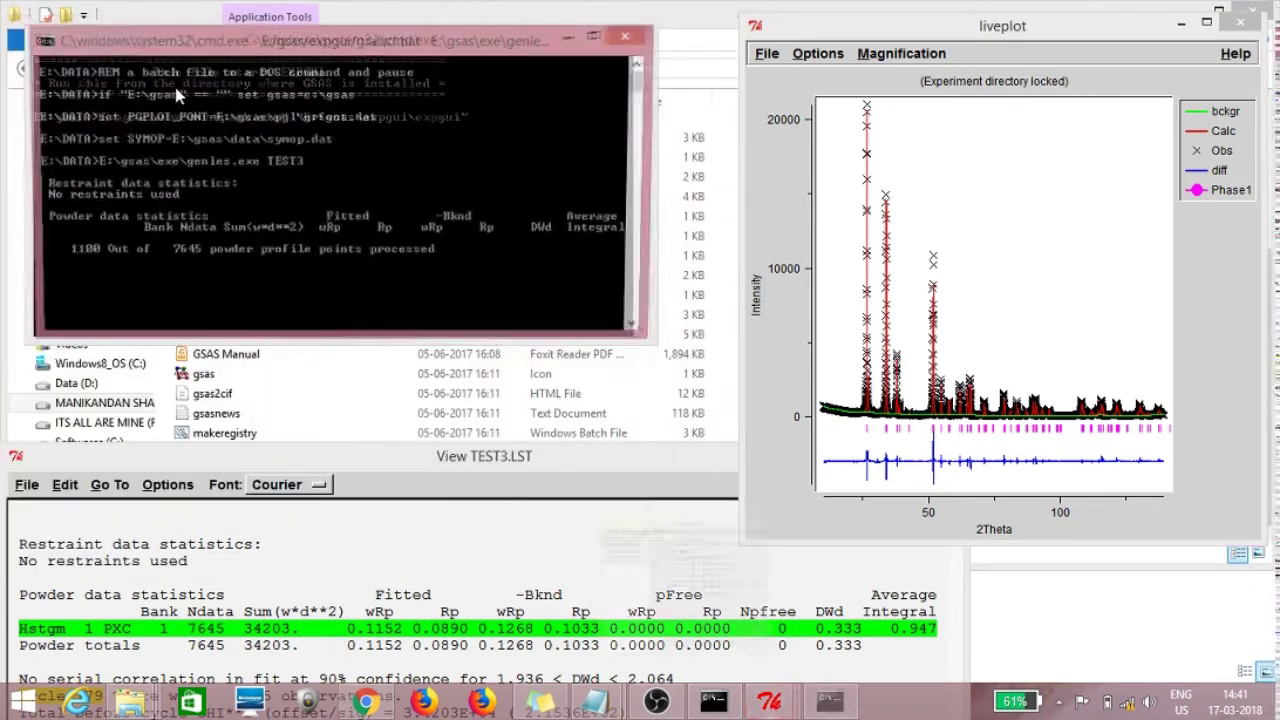
pyautogui.press('Return')
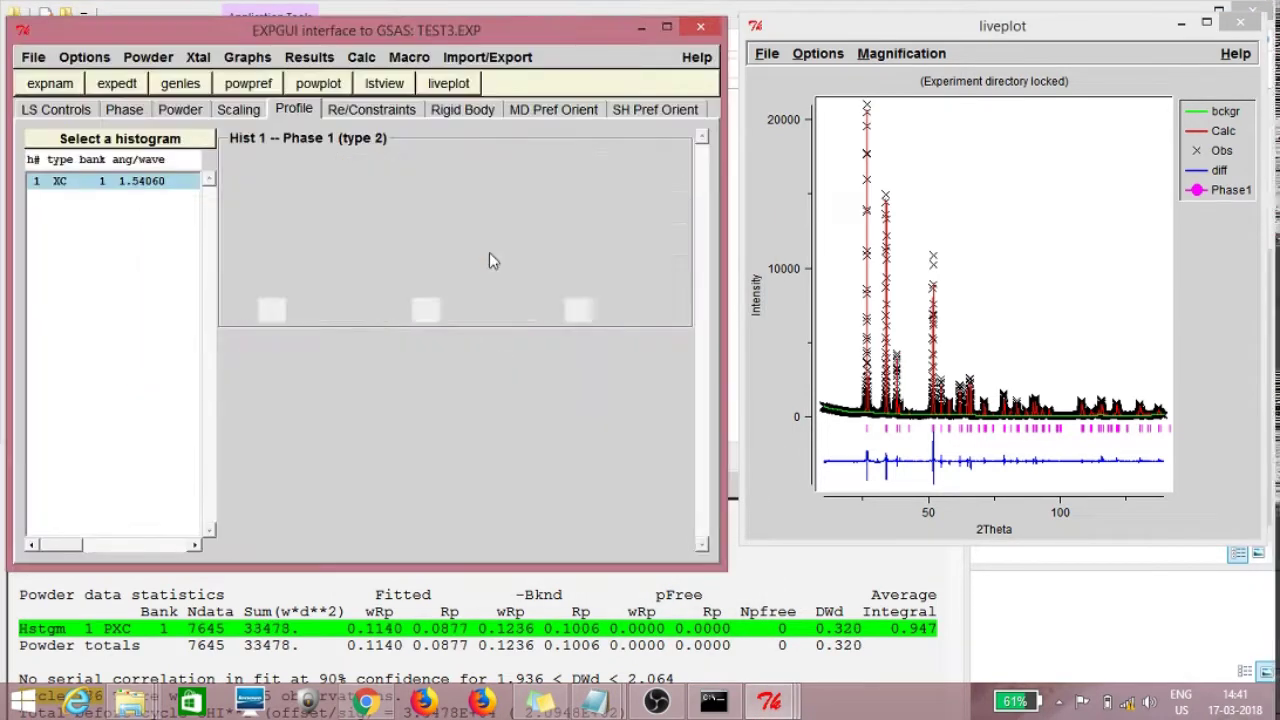
# Step: Replace GV with GU as the refined term, refine, and keep the previous file version
pyautogui.click(422, 189)
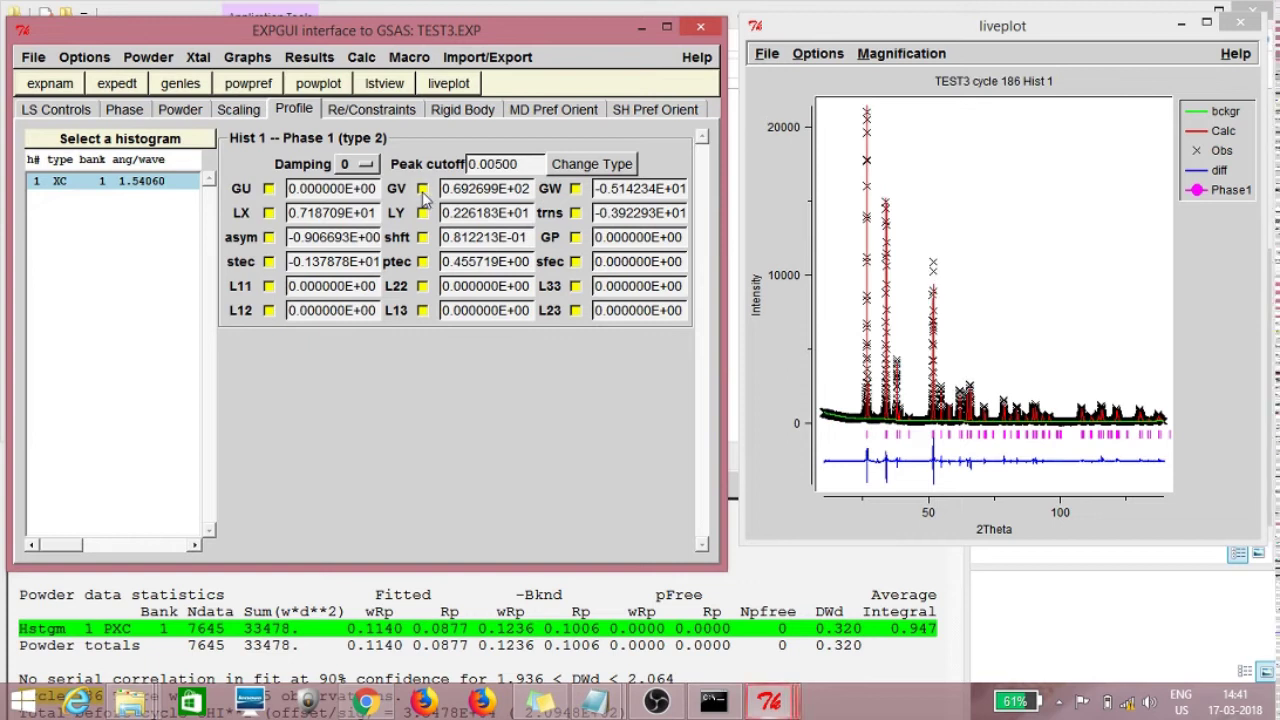
pyautogui.click(268, 189)
pyautogui.click(243, 86)
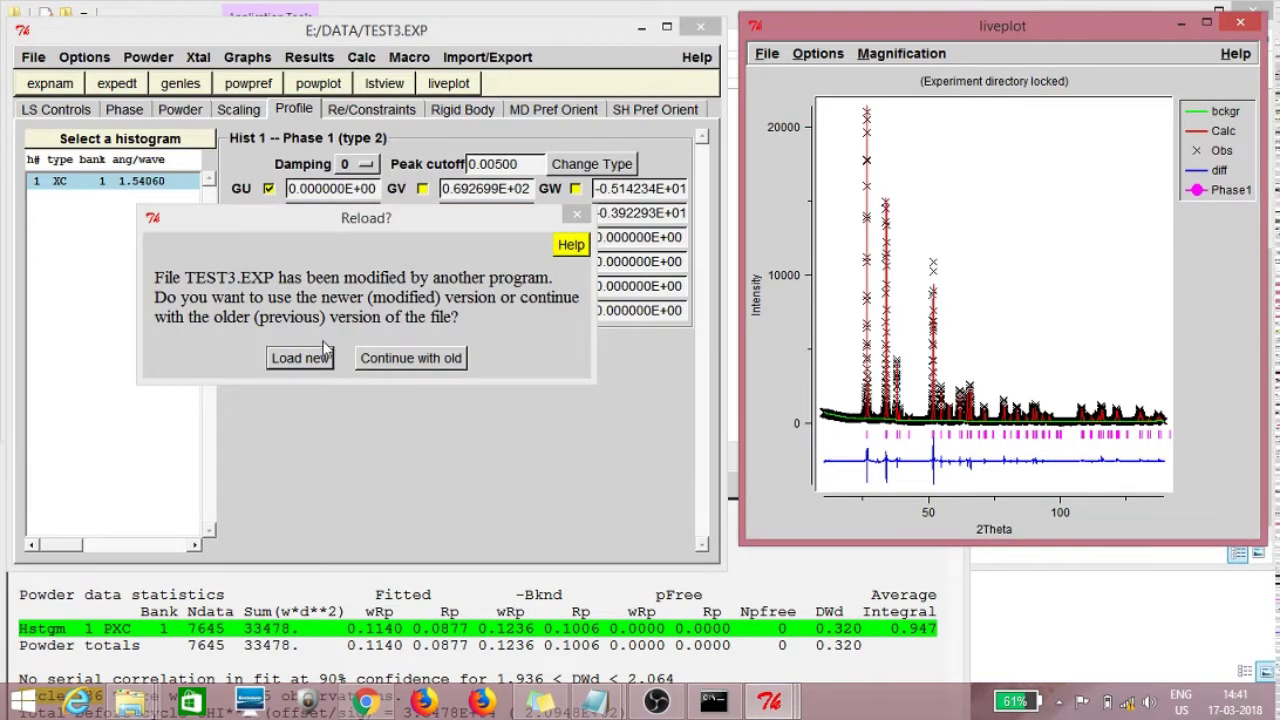
pyautogui.click(322, 352)
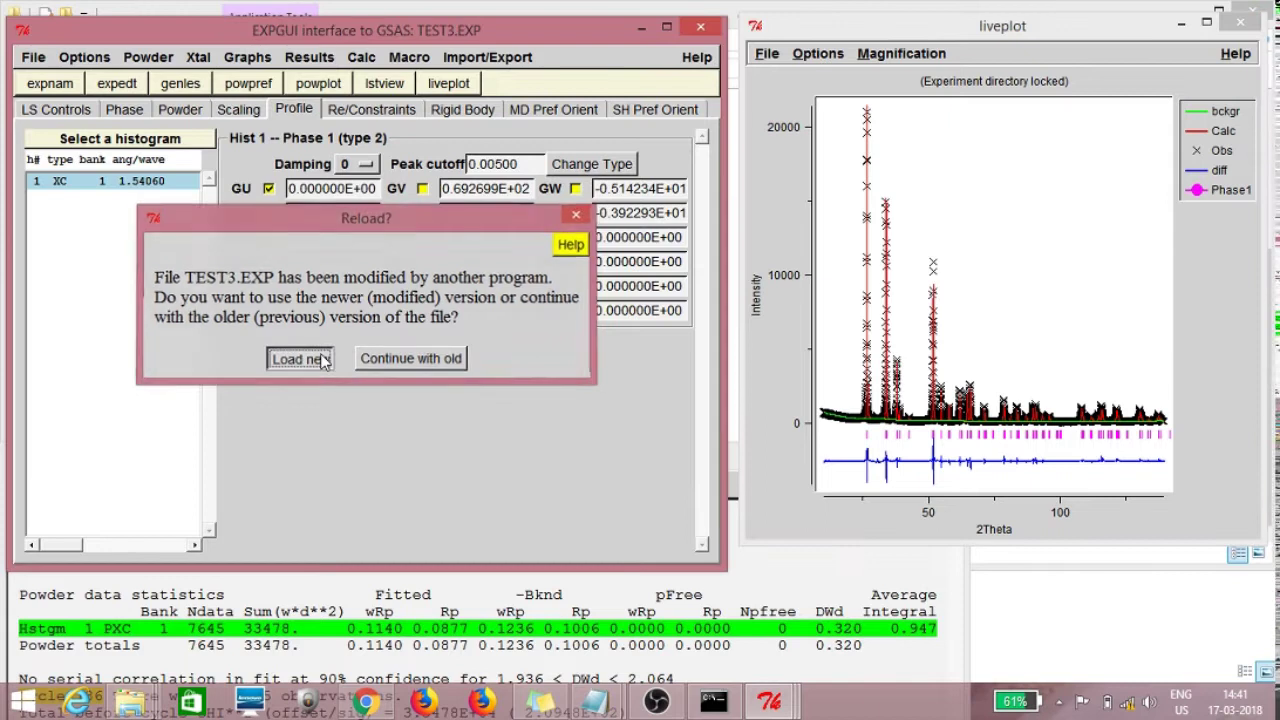
pyautogui.click(185, 88)
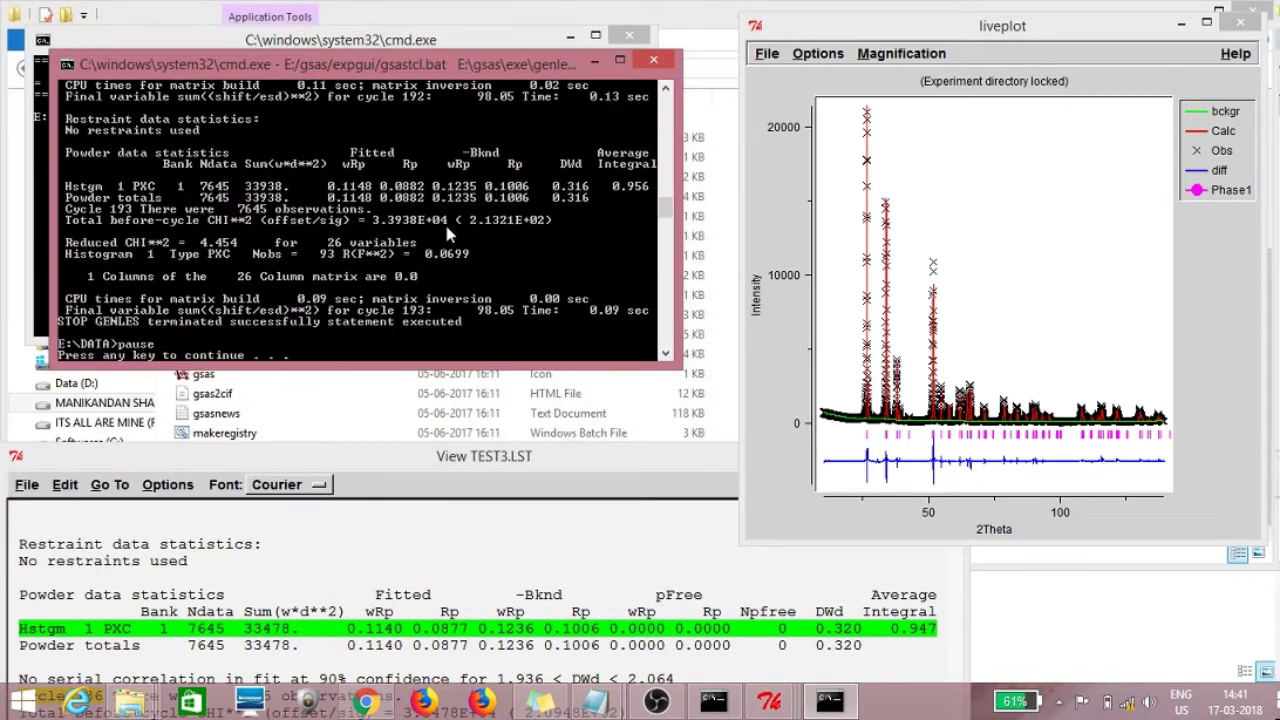
pyautogui.press('Return')
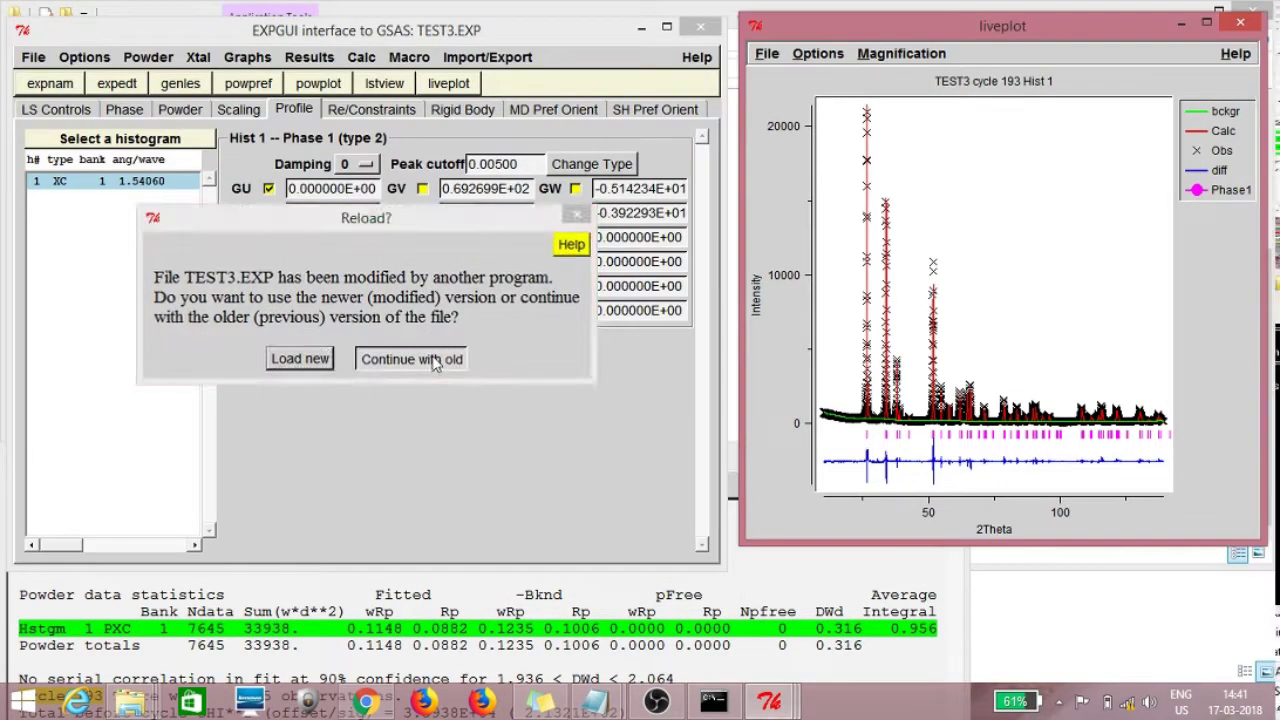
pyautogui.click(420, 358)
# Step: Unflag GU and run another refinement
pyautogui.click(269, 189)
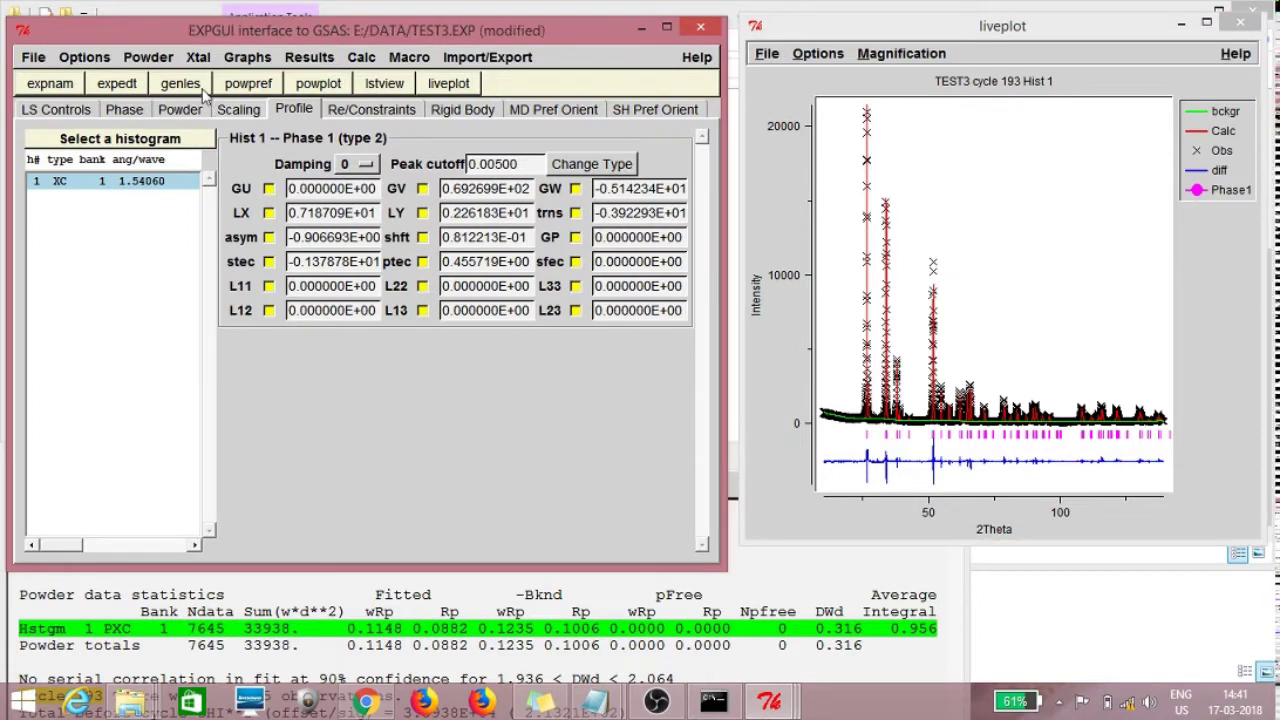
pyautogui.click(180, 83)
pyautogui.press('Return')
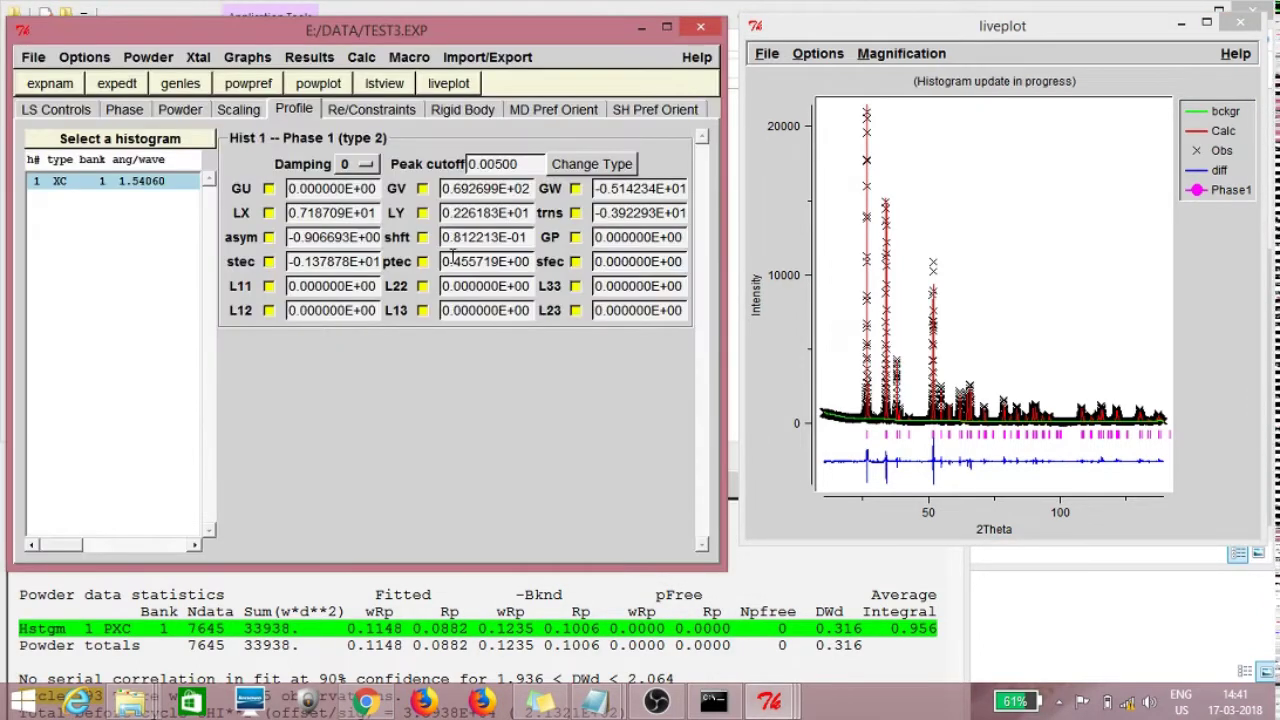
# Step: Flag LX, refine it, and load the refined file
pyautogui.click(269, 213)
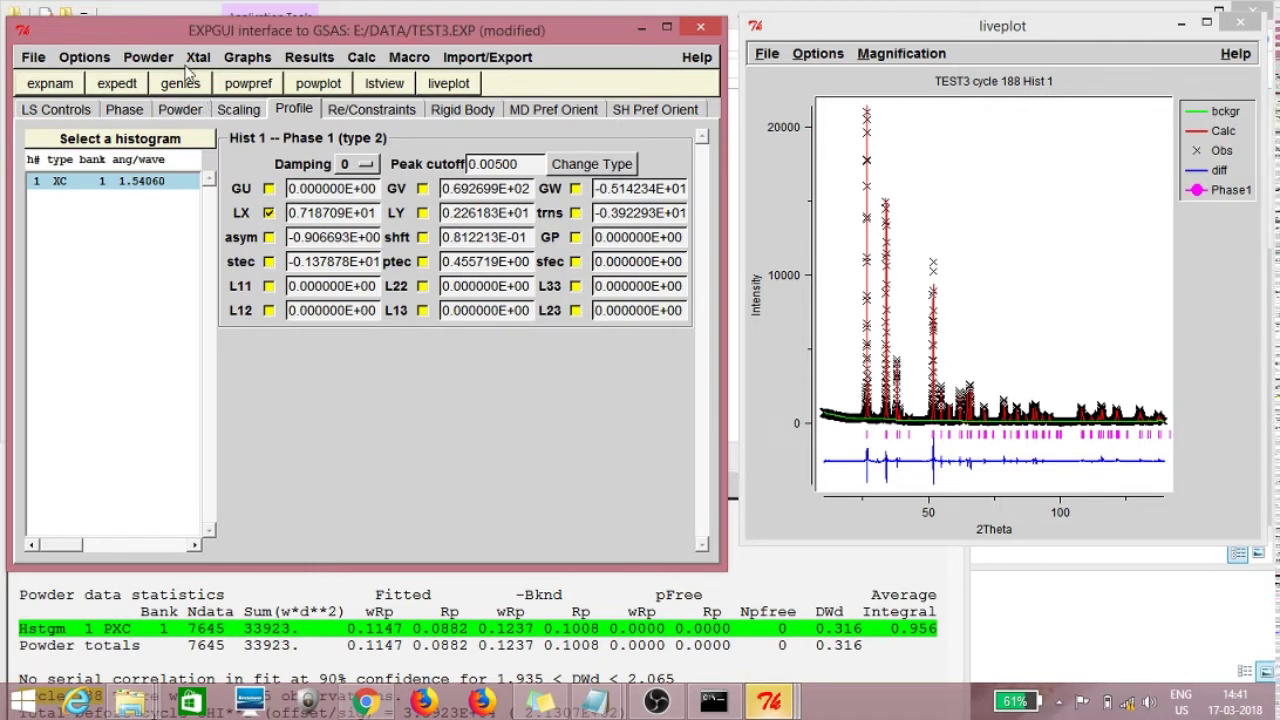
pyautogui.click(257, 82)
pyautogui.press('Return')
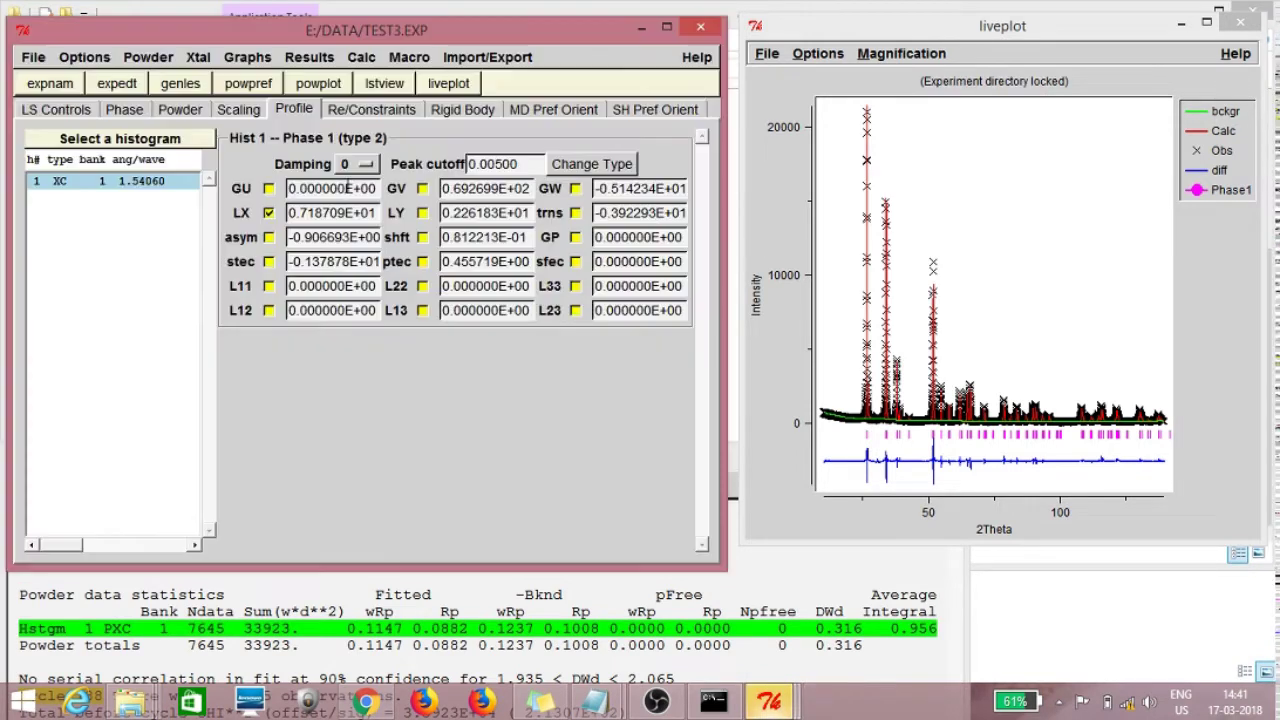
pyautogui.click(190, 84)
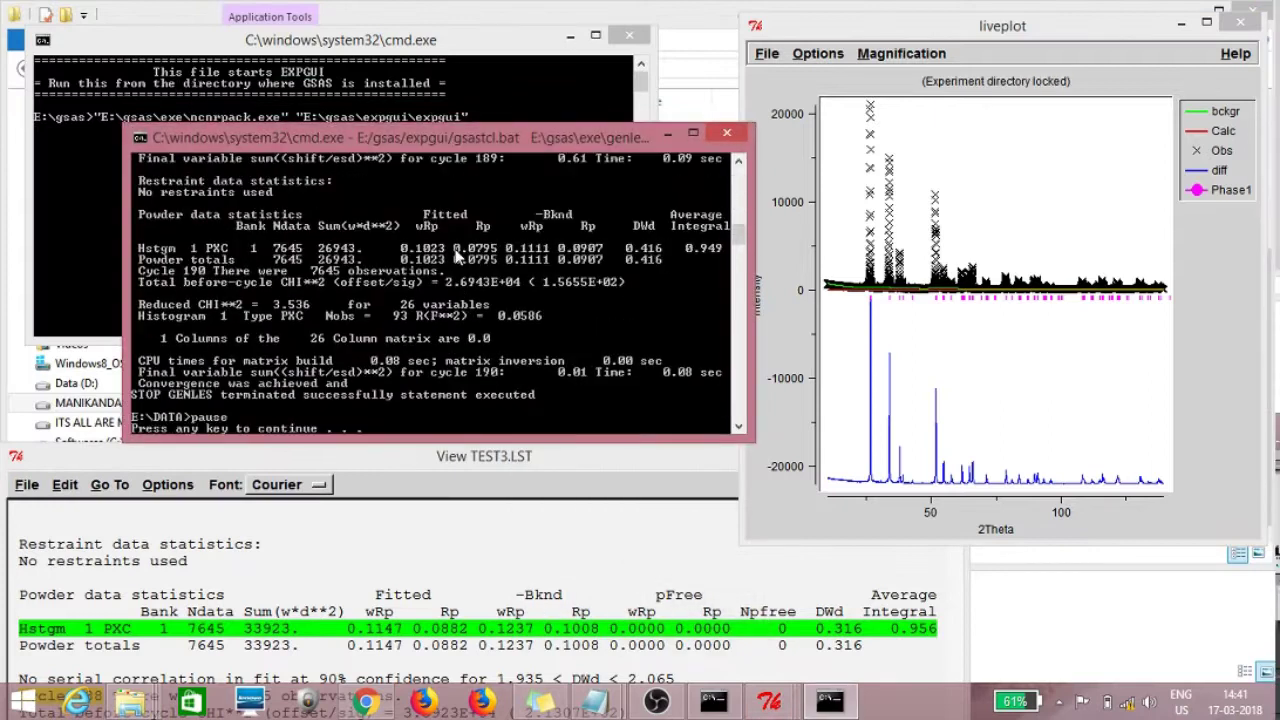
pyautogui.press('Return')
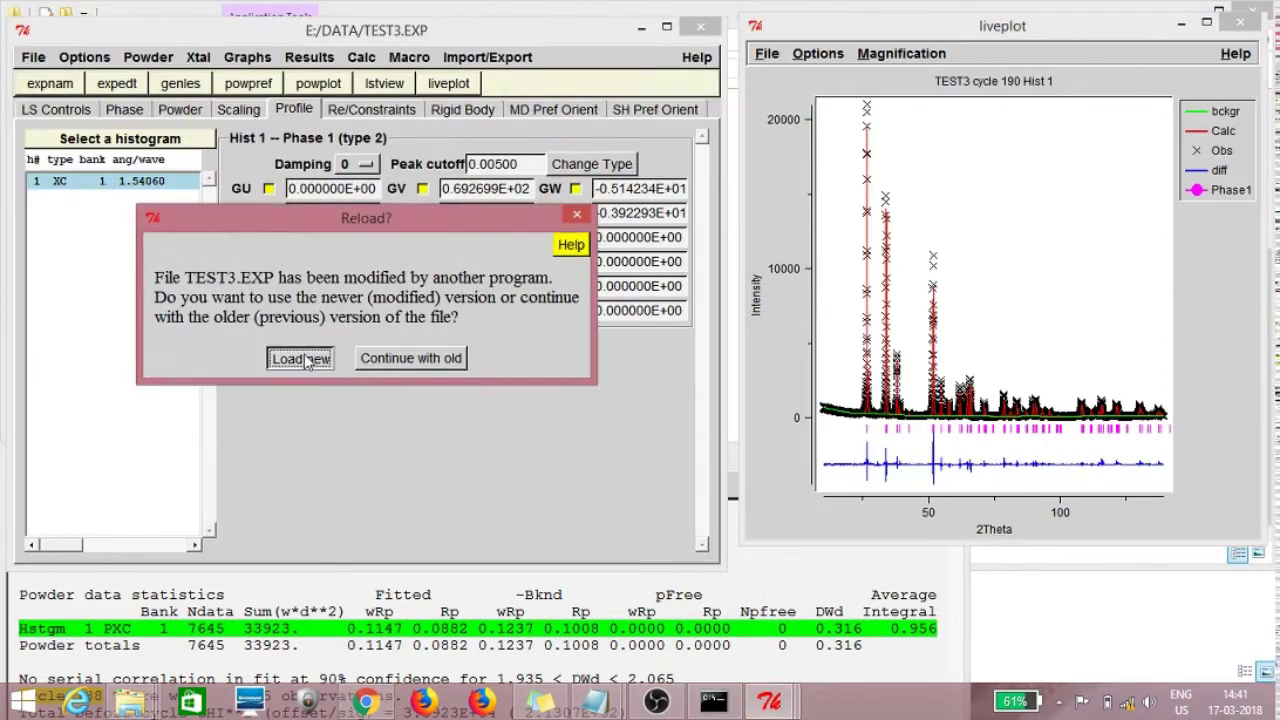
pyautogui.click(302, 358)
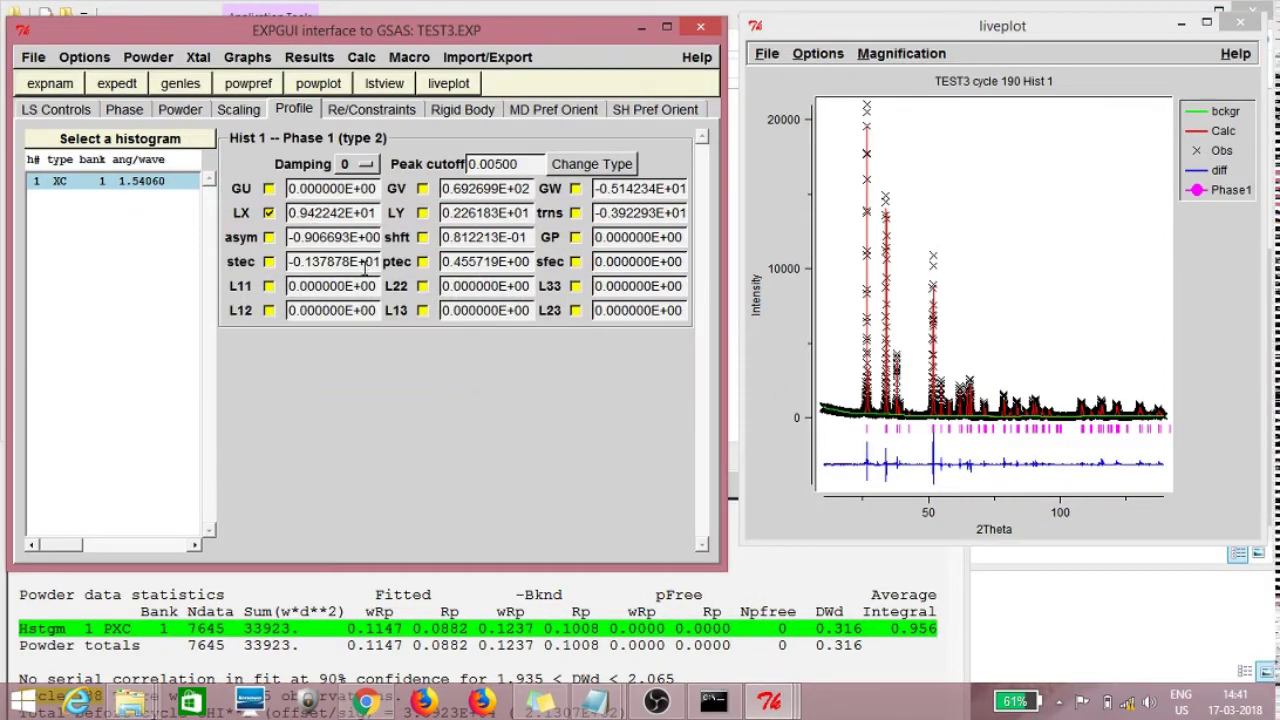
# Step: Flag LY and refine it to 1.16145, reaching cycle 196 with wRp 0.1001
pyautogui.click(422, 213)
pyautogui.click(257, 82)
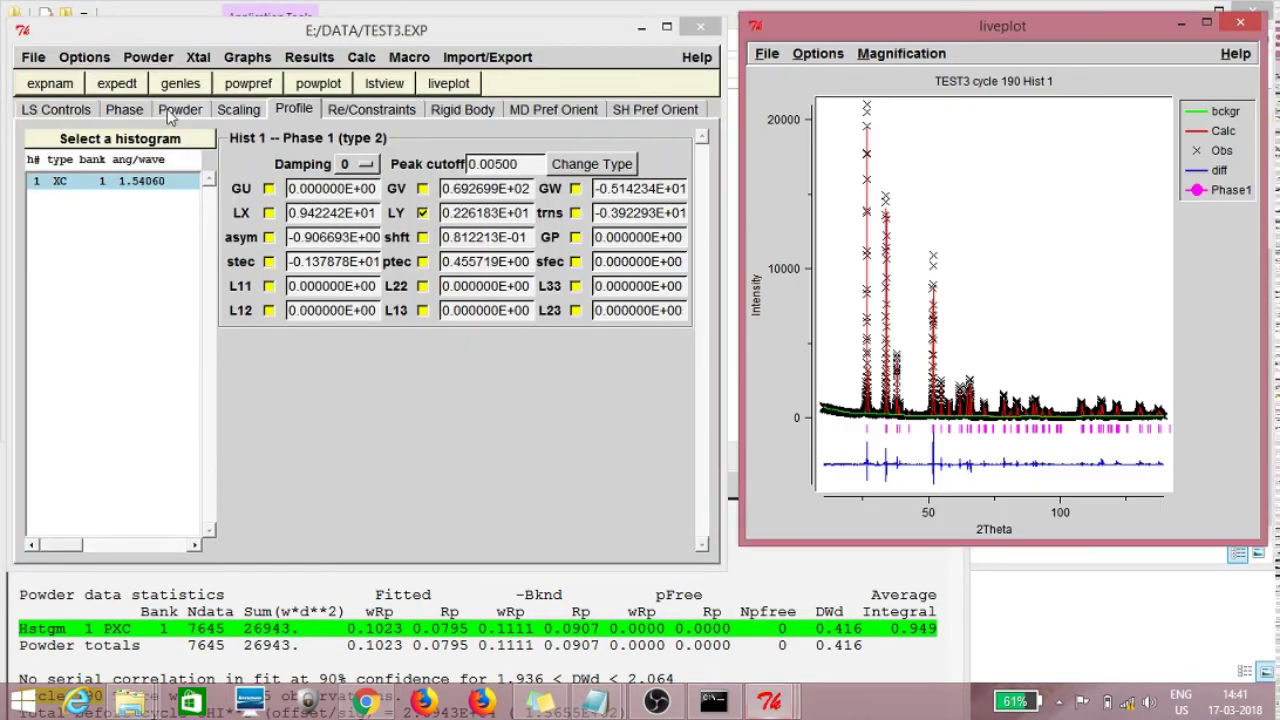
pyautogui.click(180, 83)
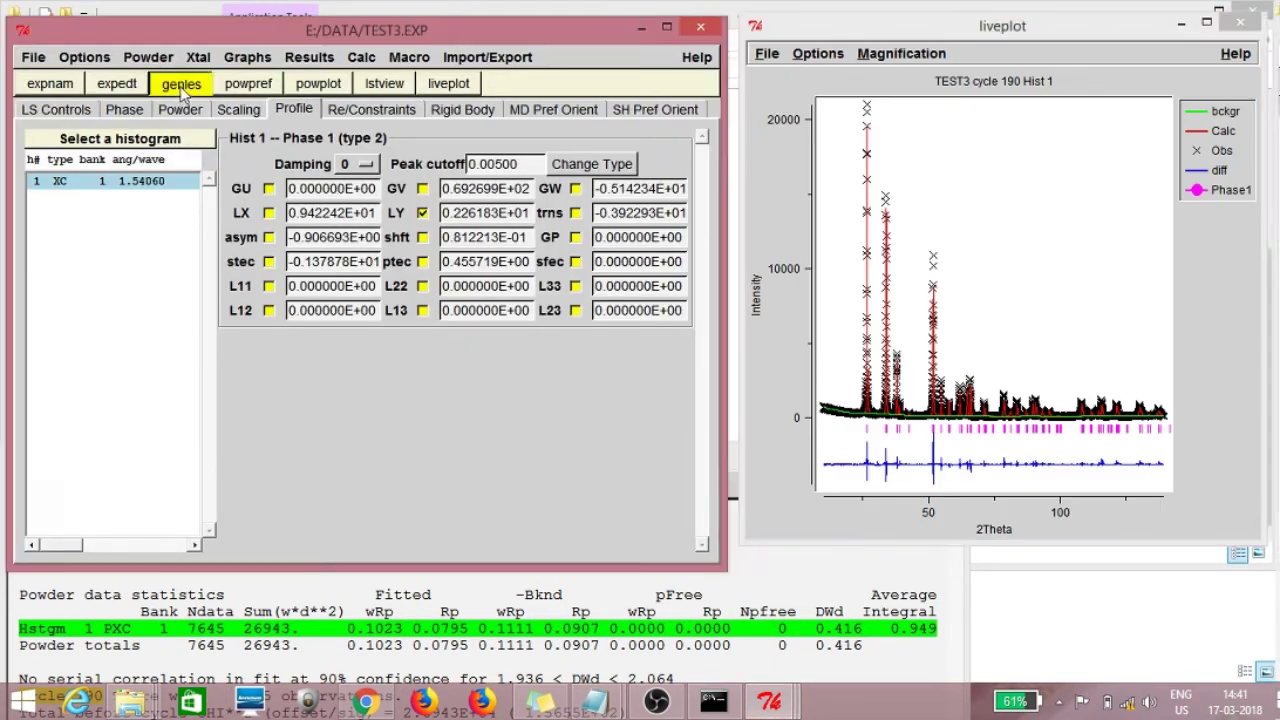
pyautogui.press('Return')
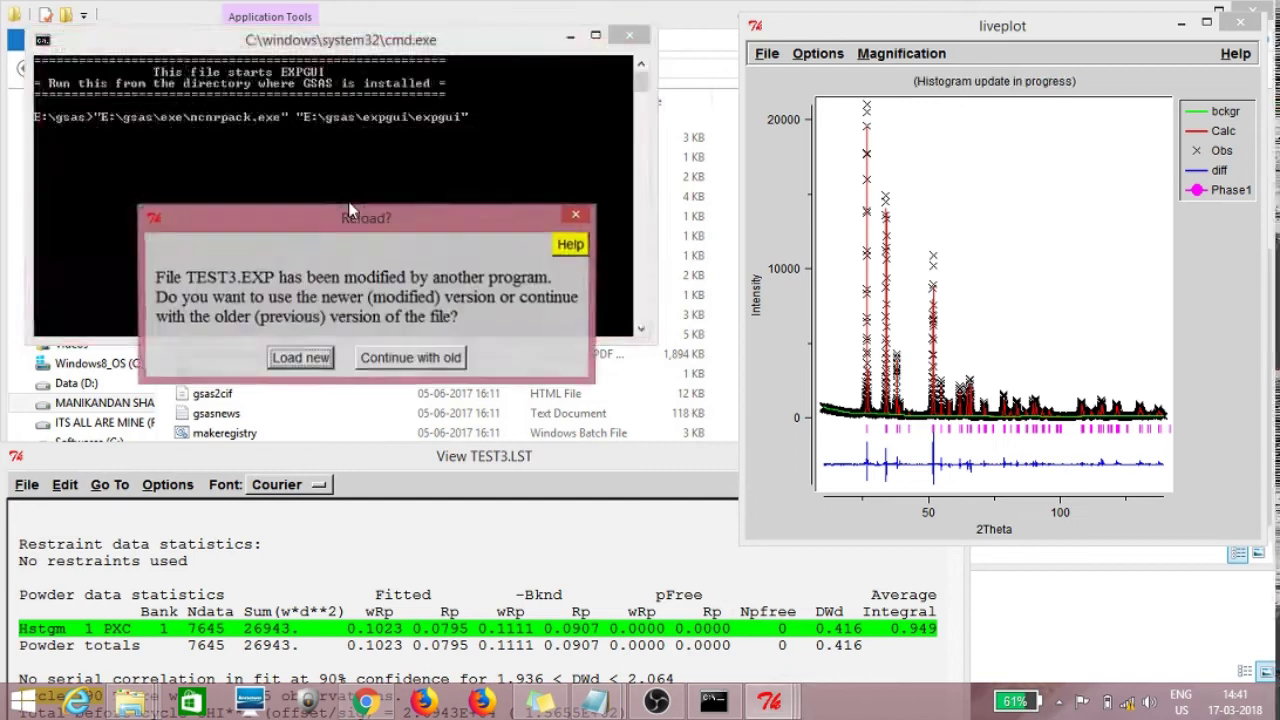
pyautogui.click(326, 360)
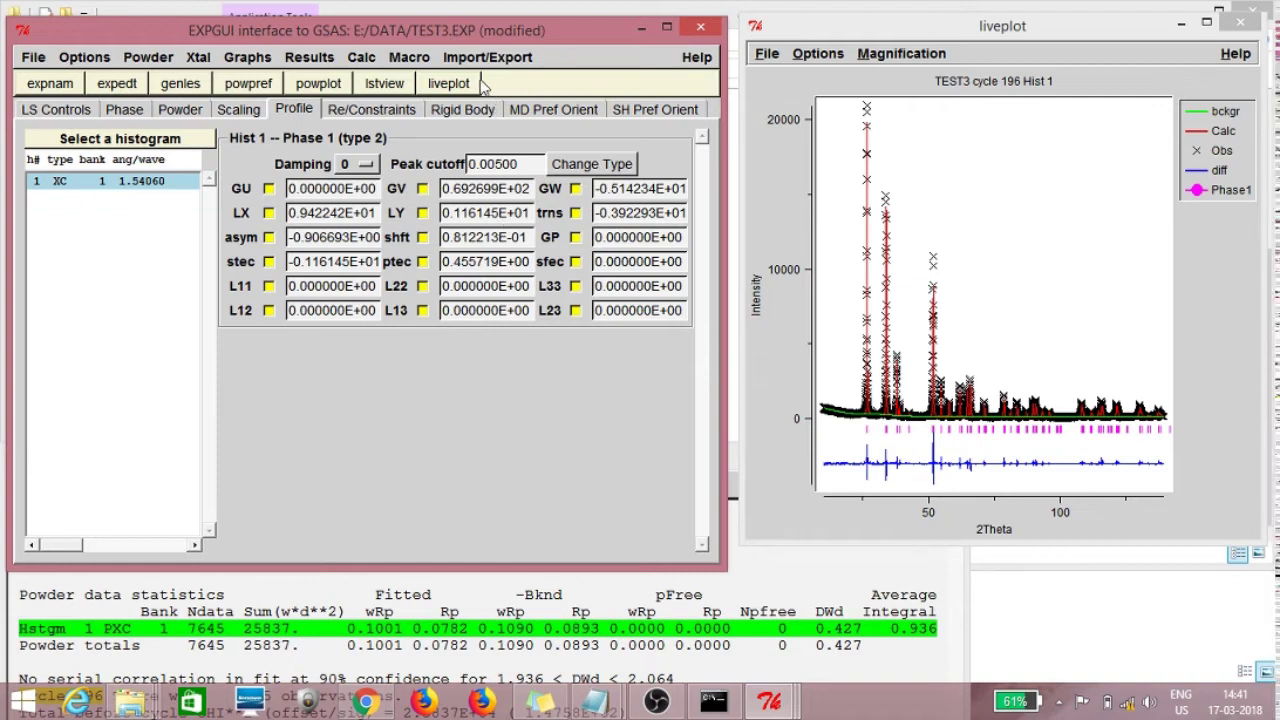
# Step: Set the spherical harmonic preferred-orientation order to 2 and refine
pyautogui.click(519, 110)
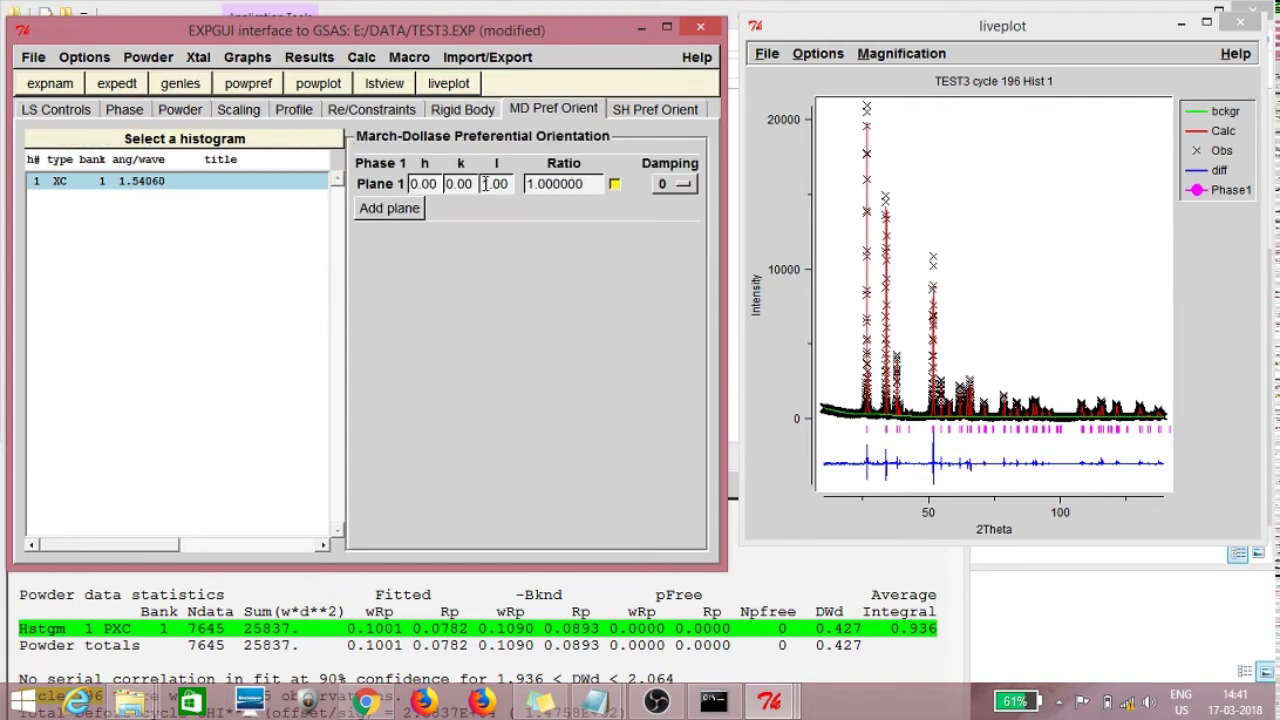
pyautogui.click(621, 110)
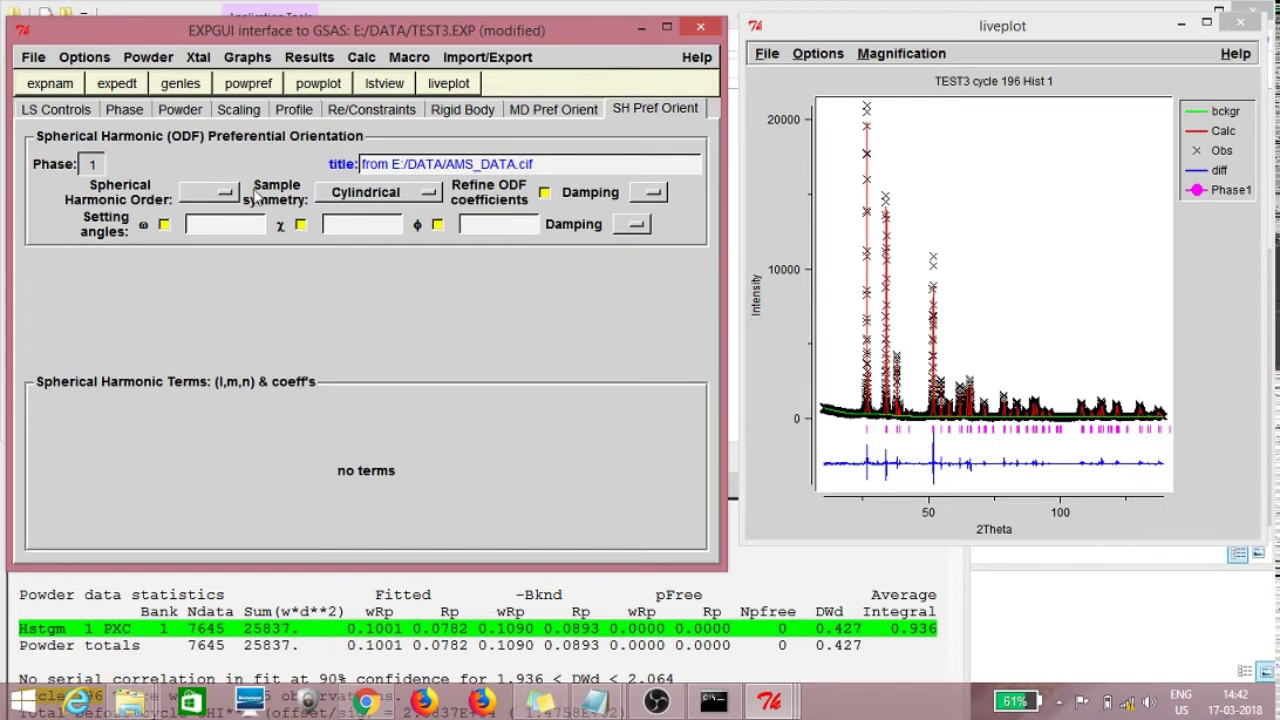
pyautogui.click(222, 192)
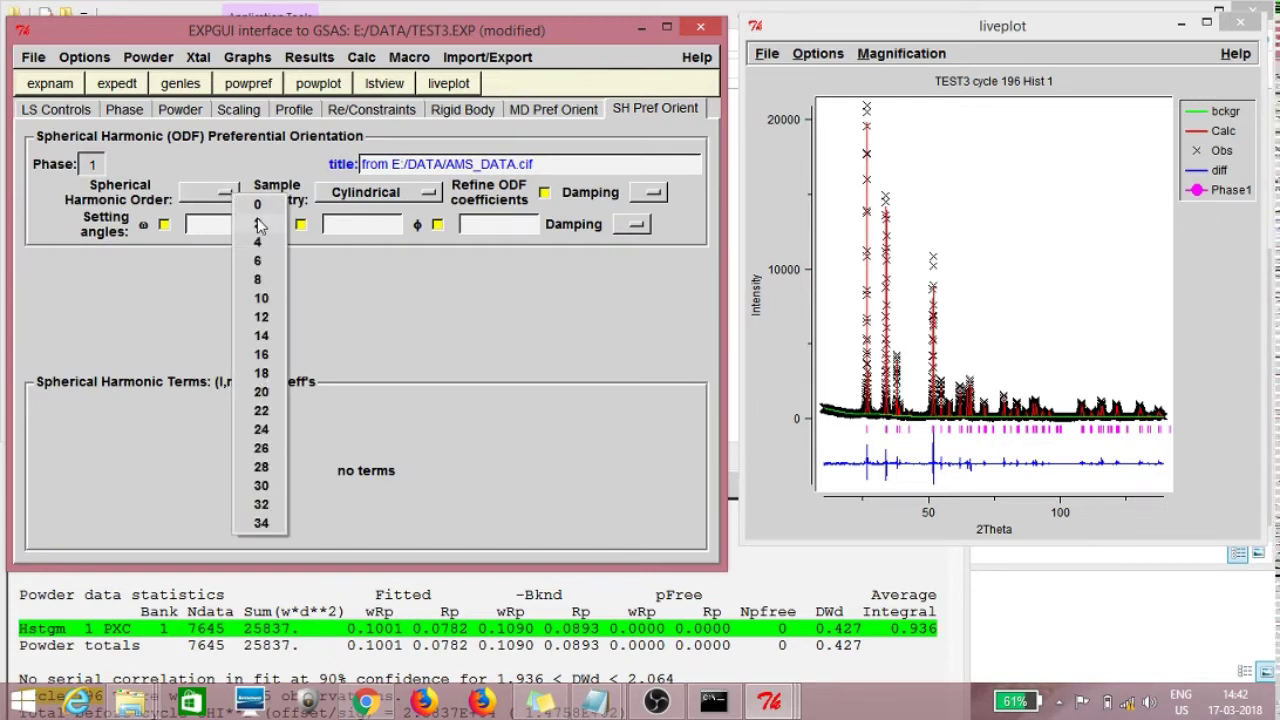
pyautogui.click(258, 223)
pyautogui.click(236, 88)
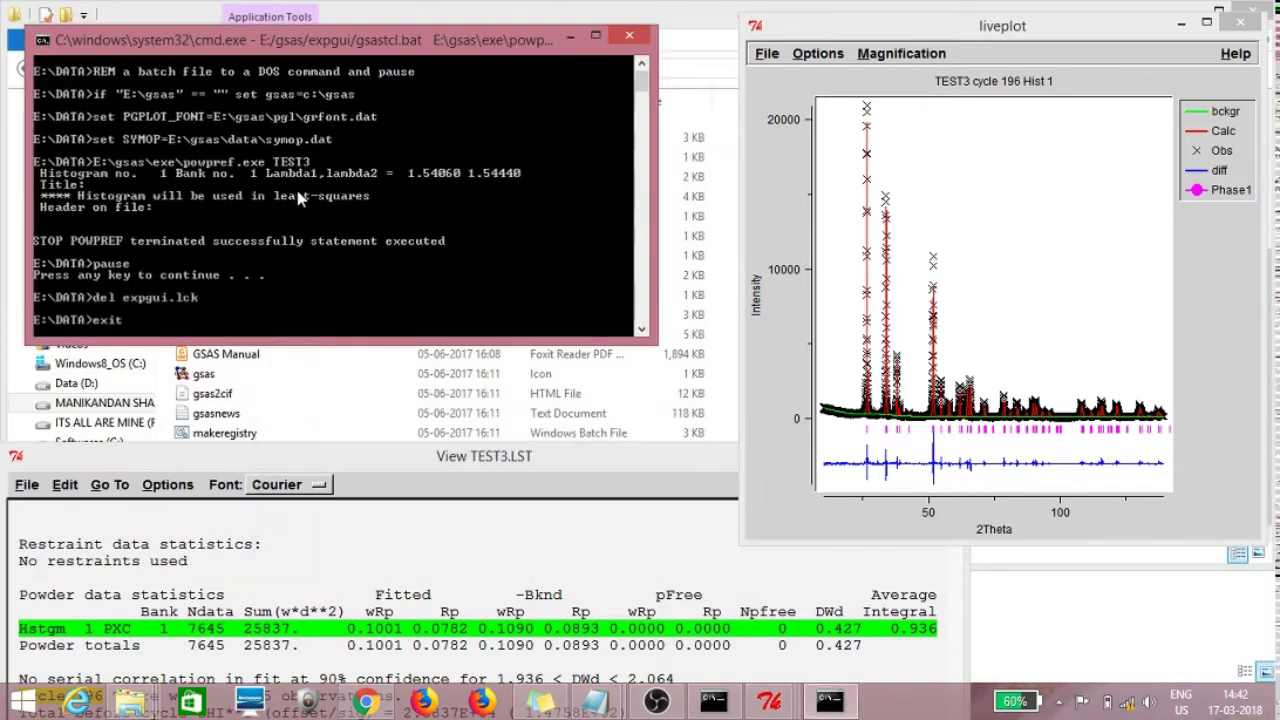
pyautogui.click(180, 84)
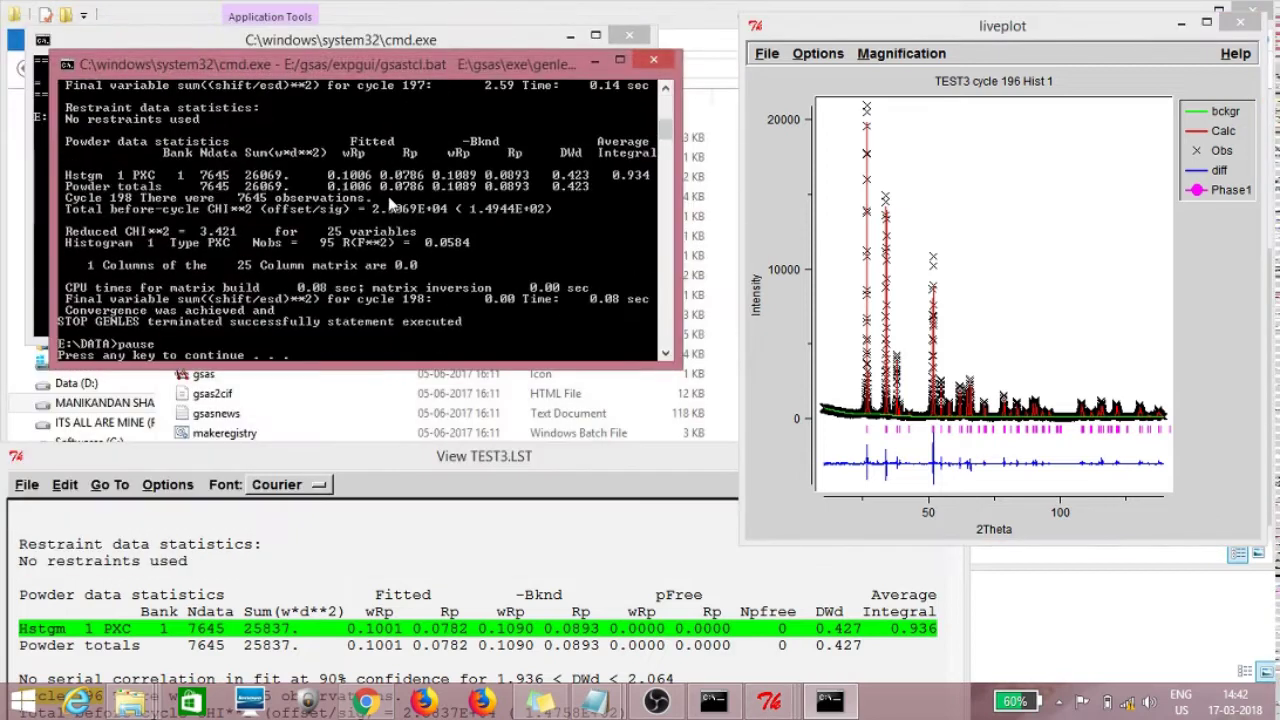
pyautogui.press('Return')
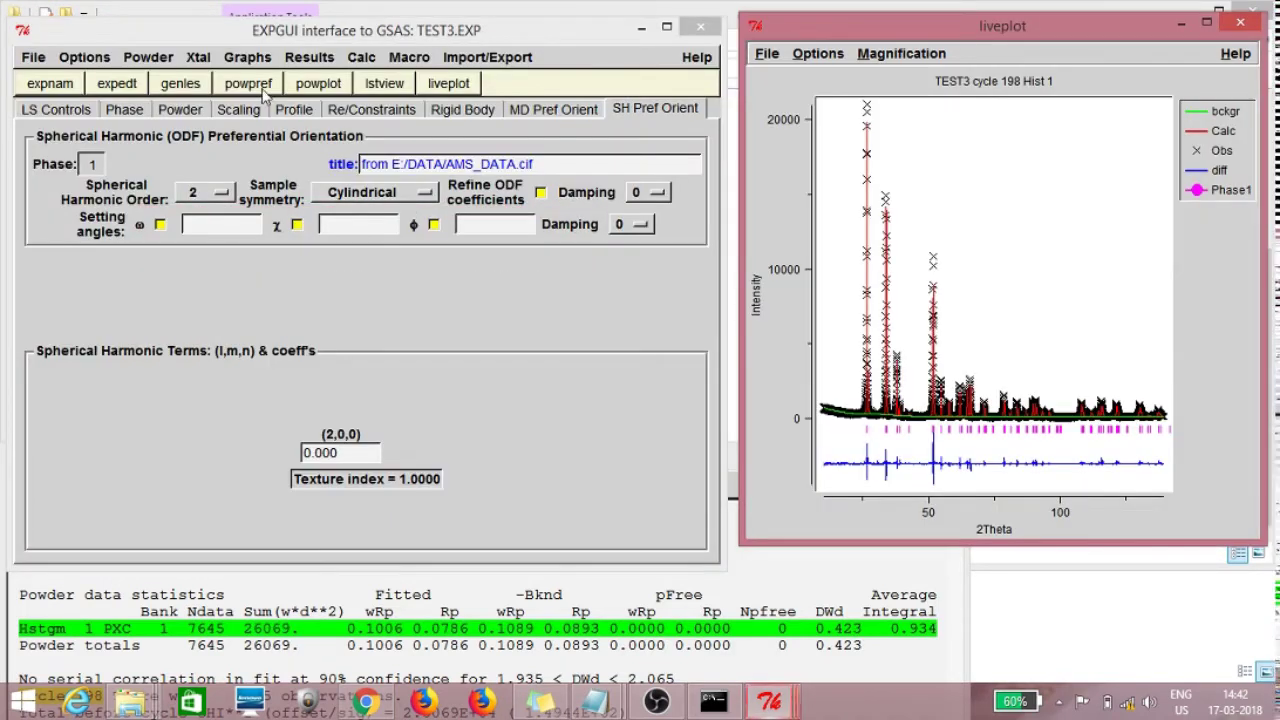
# Step: Raise the spherical harmonic order to 4 and refine to cycle 199 (wRp 0.1006)
pyautogui.click(215, 194)
pyautogui.click(219, 208)
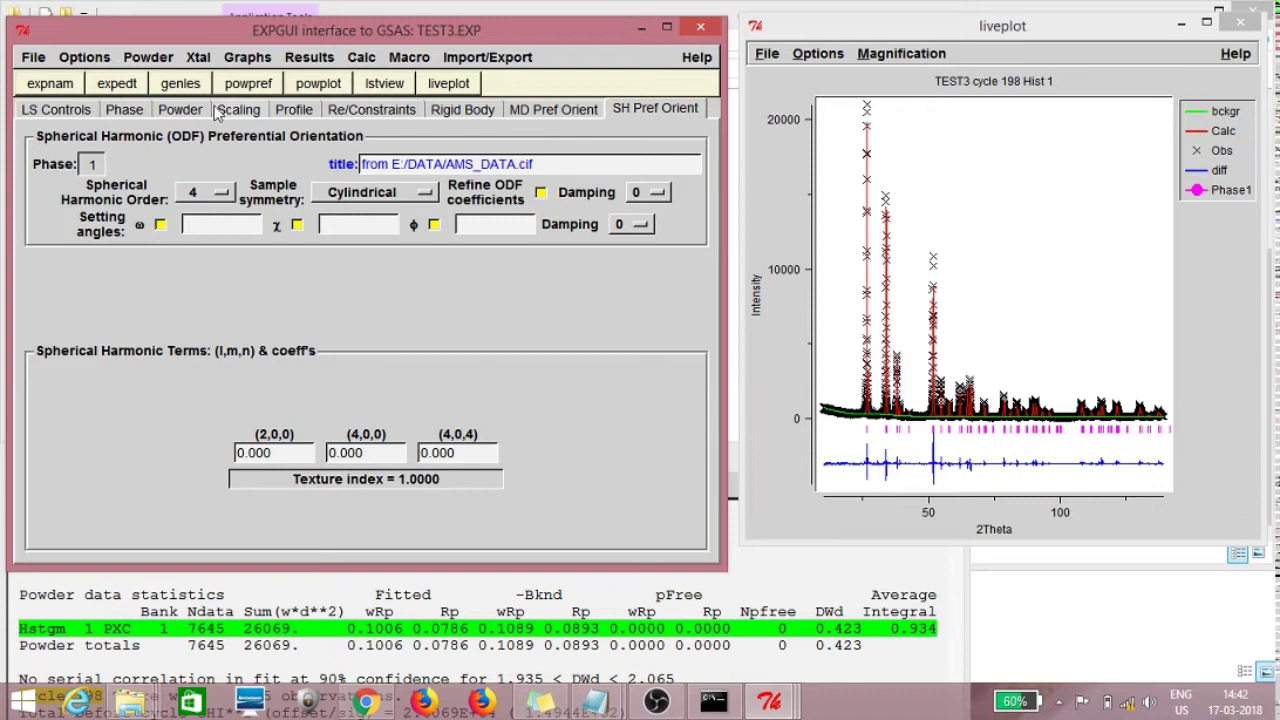
pyautogui.click(240, 84)
pyautogui.click(168, 84)
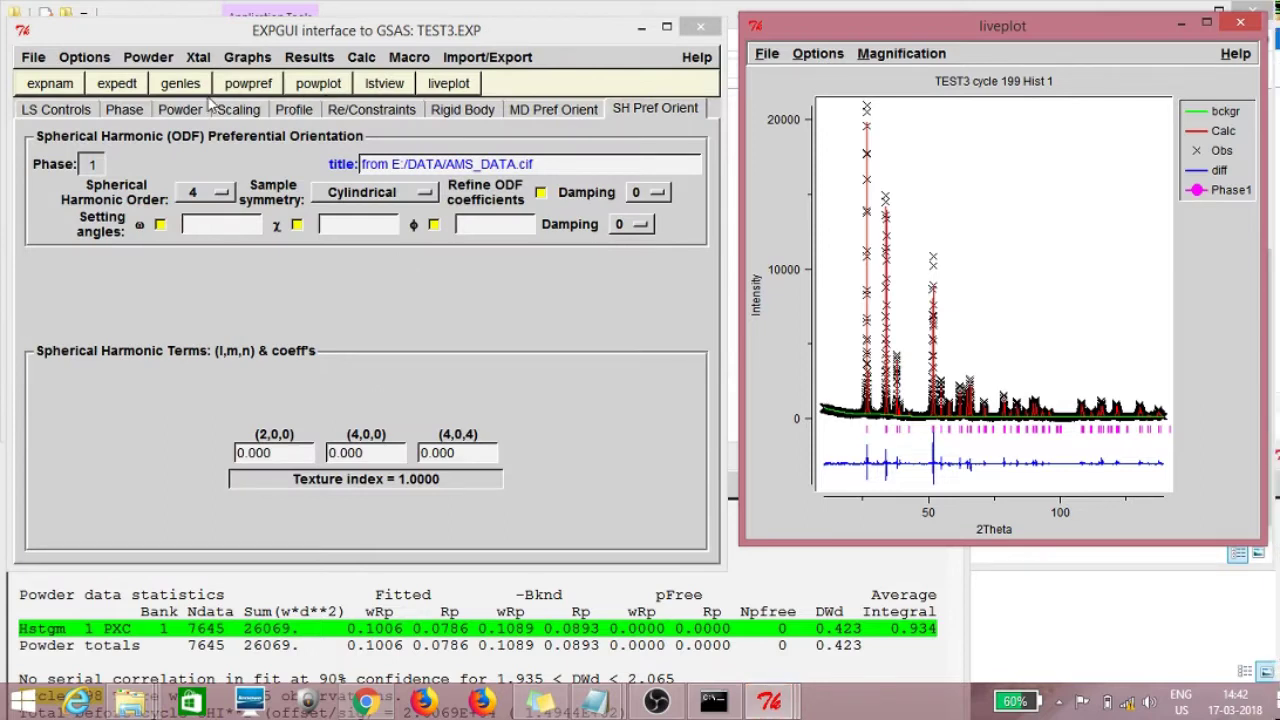
# Step: Run the bijcalc results utility and dismiss its finished console
pyautogui.click(310, 57)
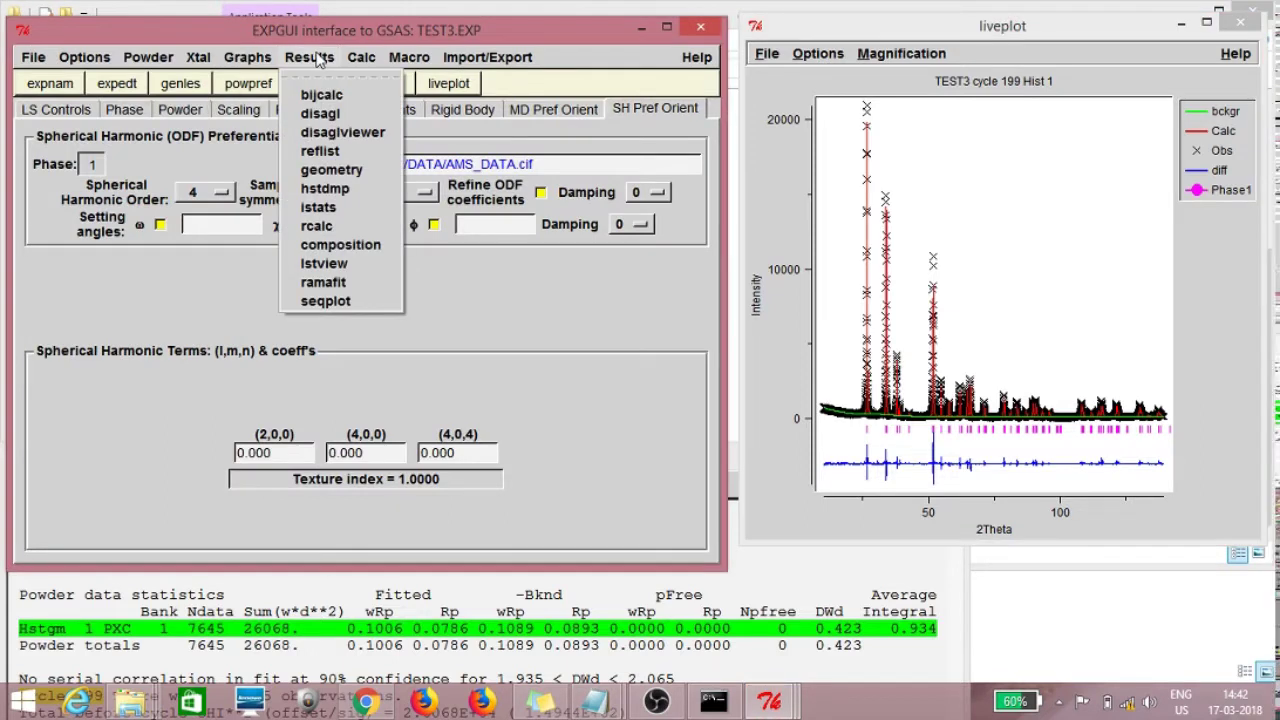
pyautogui.click(331, 97)
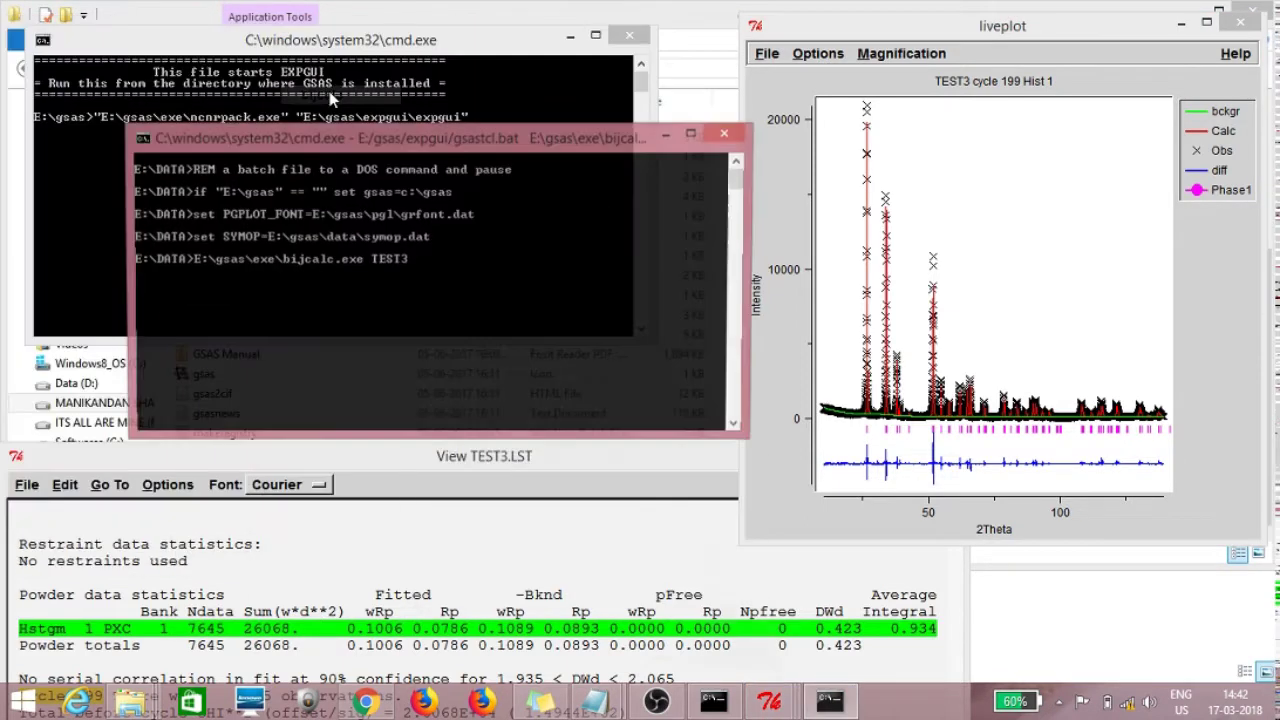
pyautogui.press('Return')
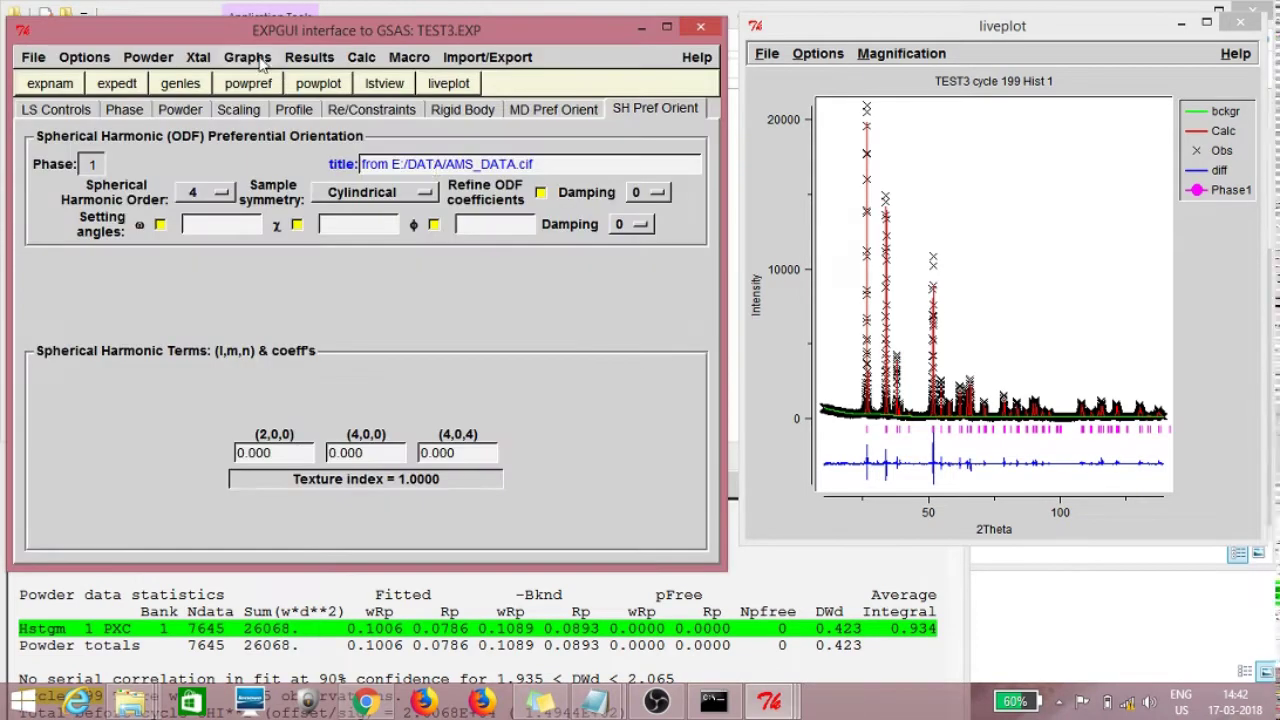
# Step: Attempt DISAGL, acknowledge the TEST3.LST rename error, and close the listing viewer
pyautogui.click(310, 57)
pyautogui.click(335, 111)
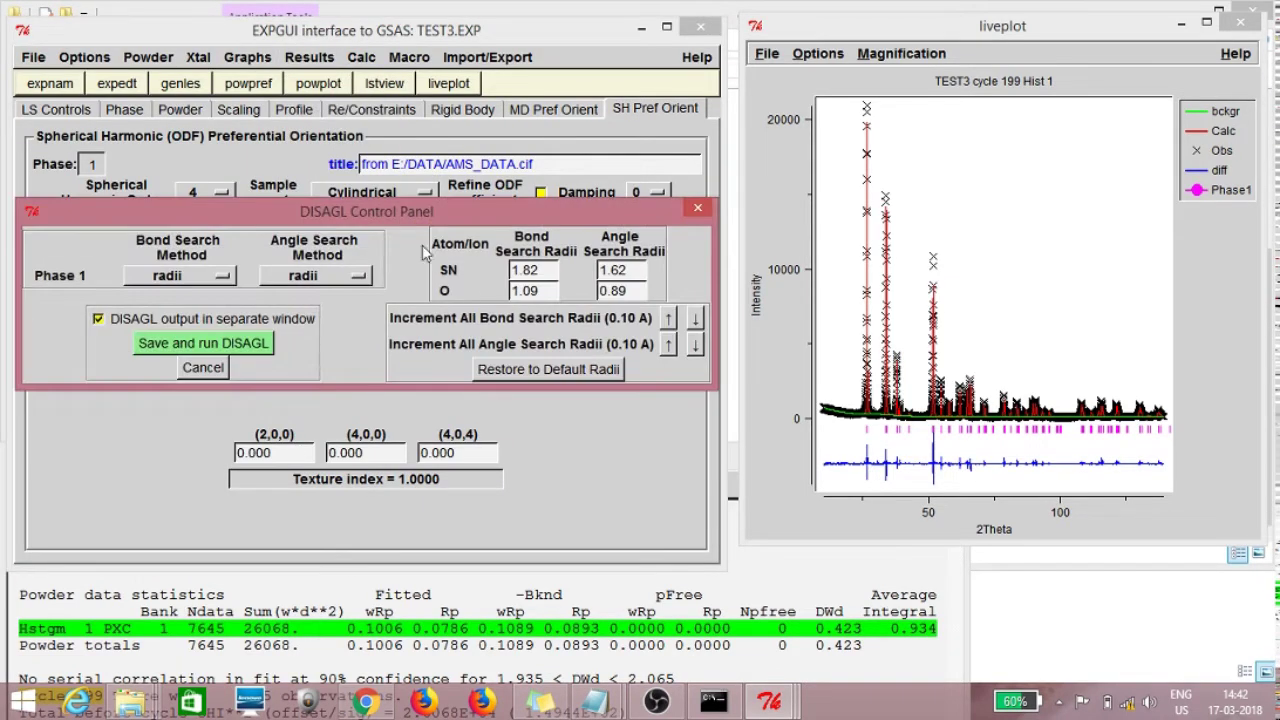
pyautogui.click(203, 343)
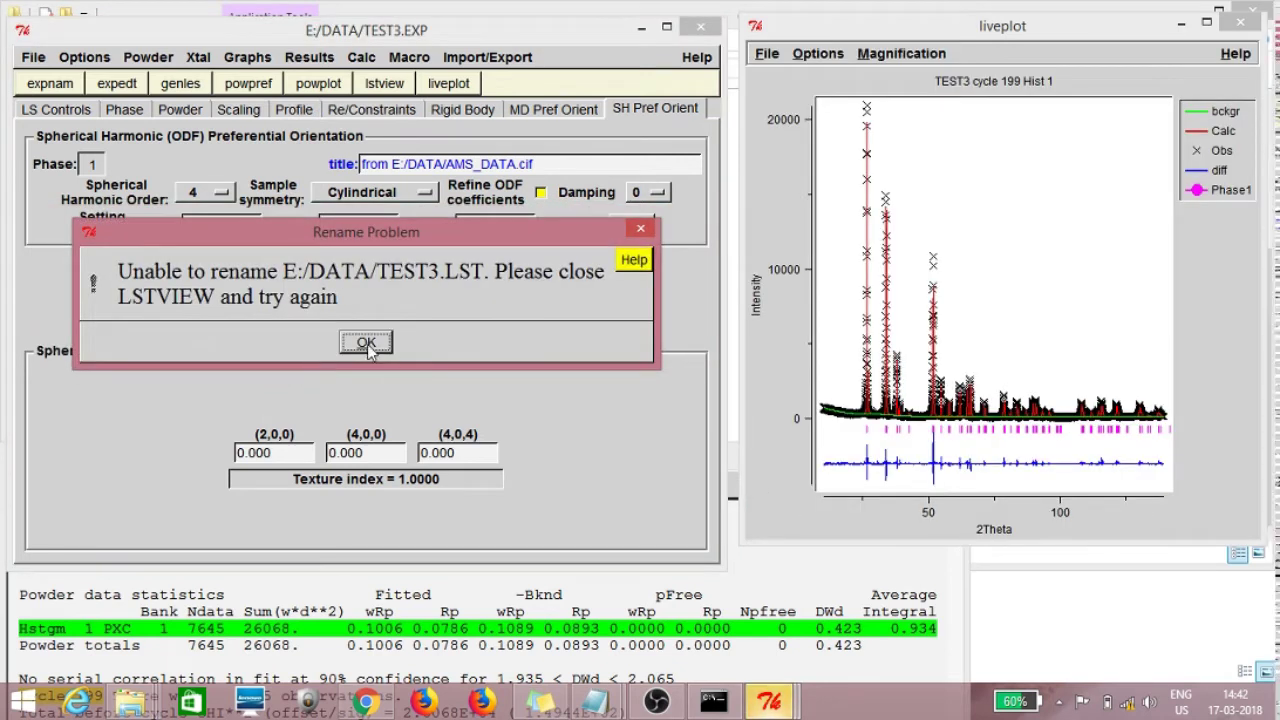
pyautogui.click(366, 342)
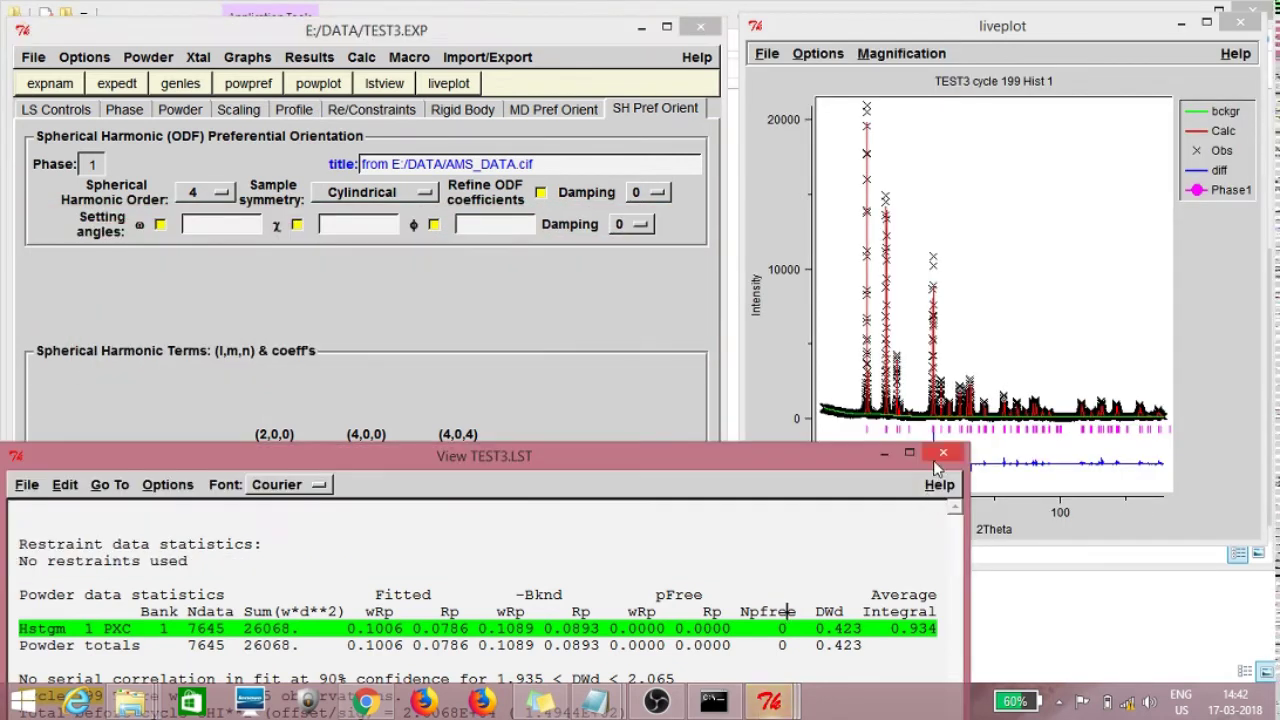
pyautogui.click(943, 453)
# Step: Run DISAGL bond distances and save the results as TEST3
pyautogui.click(317, 64)
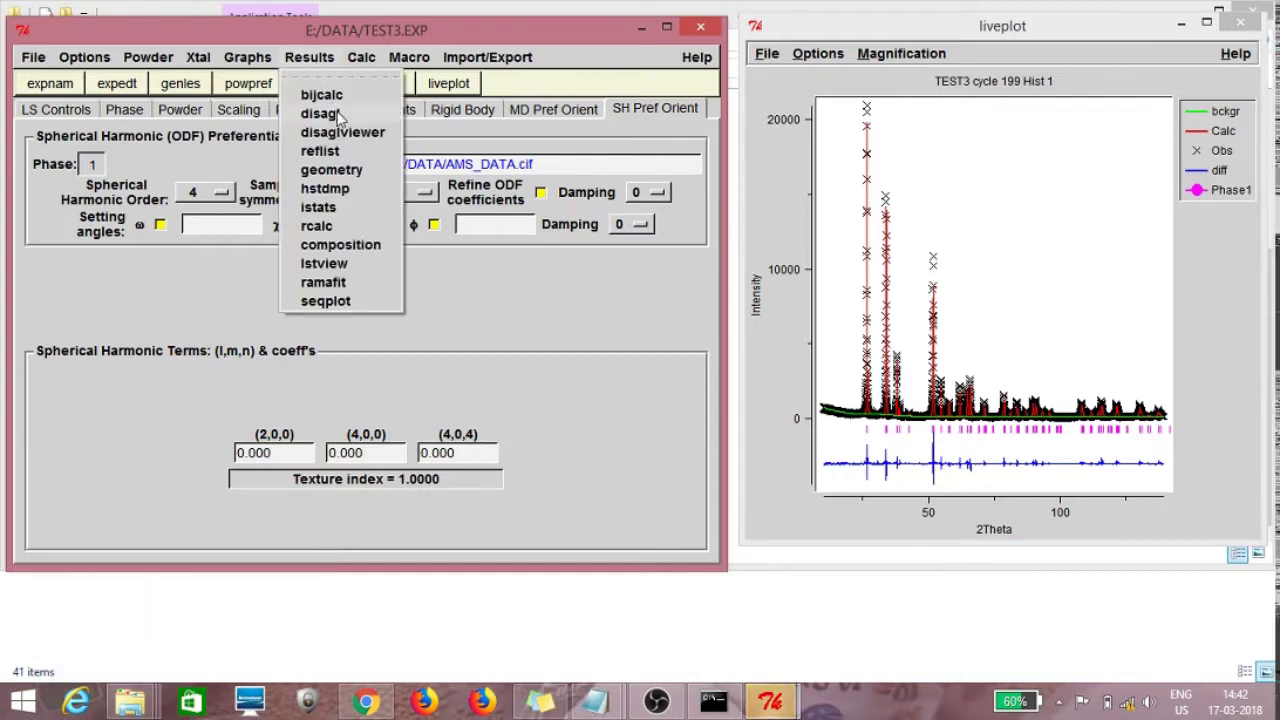
pyautogui.click(335, 116)
pyautogui.click(231, 342)
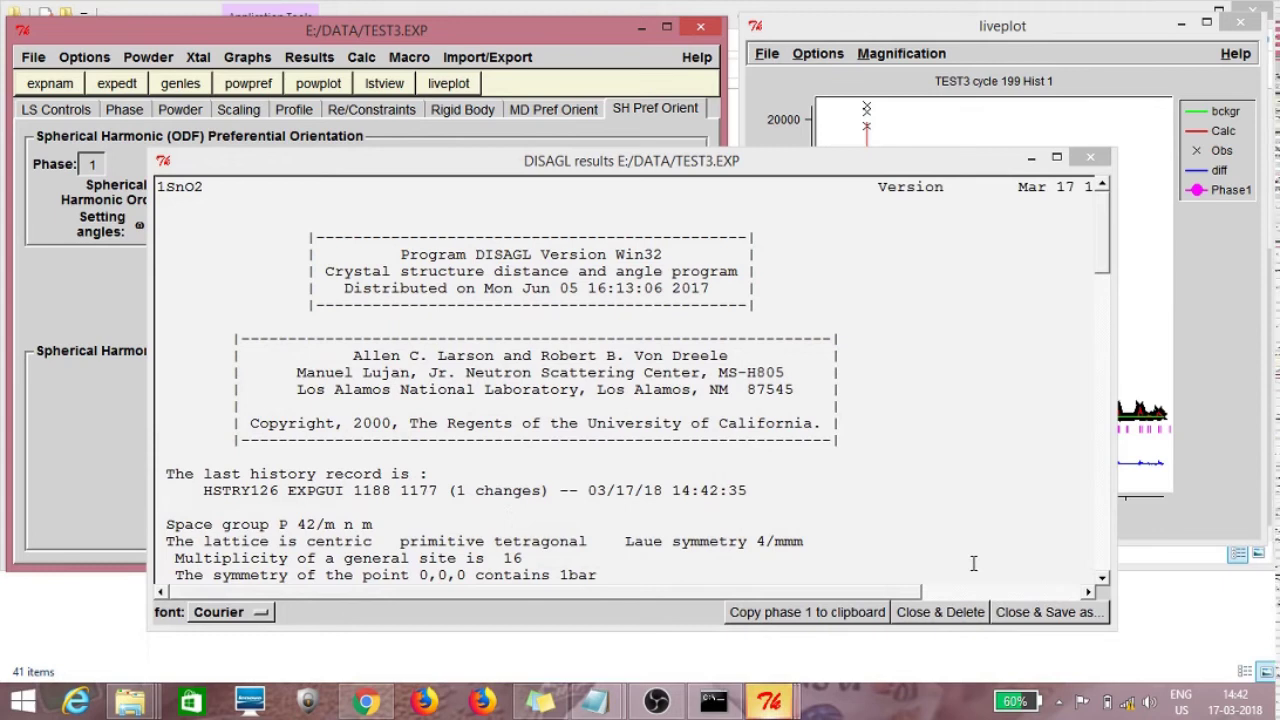
pyautogui.click(1016, 612)
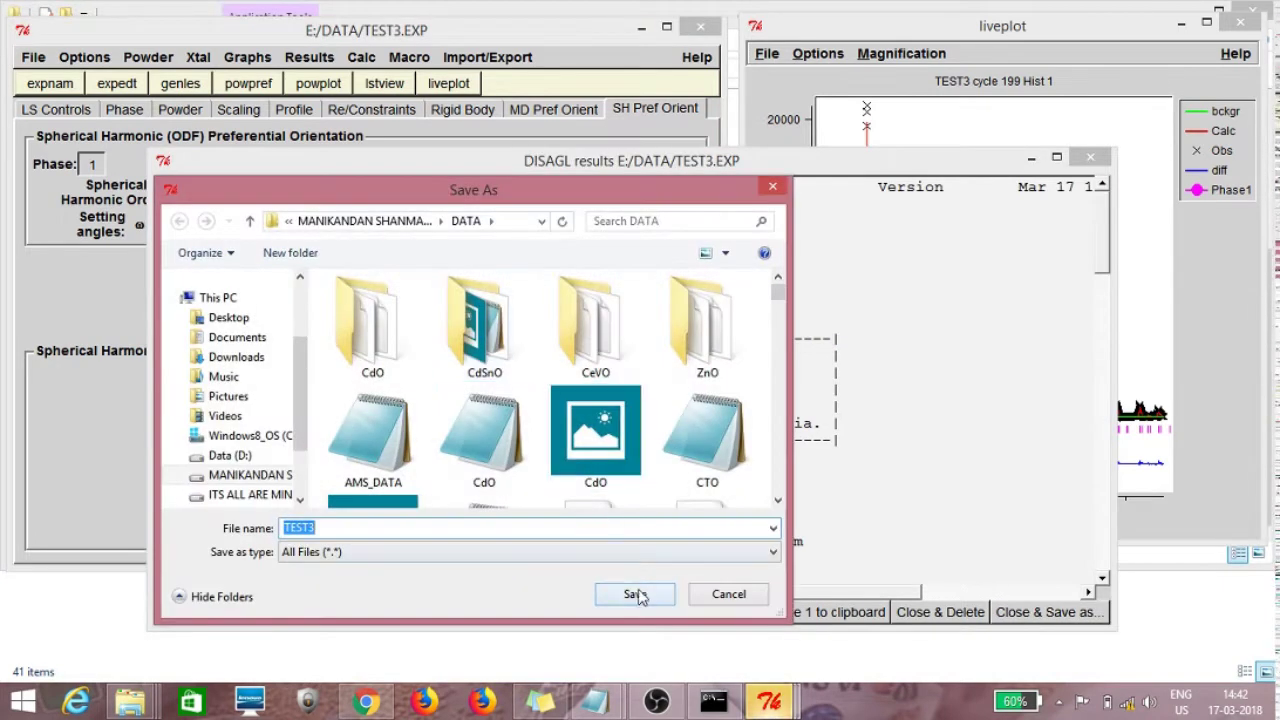
pyautogui.click(637, 594)
# Step: Run reflist and finish the reflection listing with 0
pyautogui.click(322, 55)
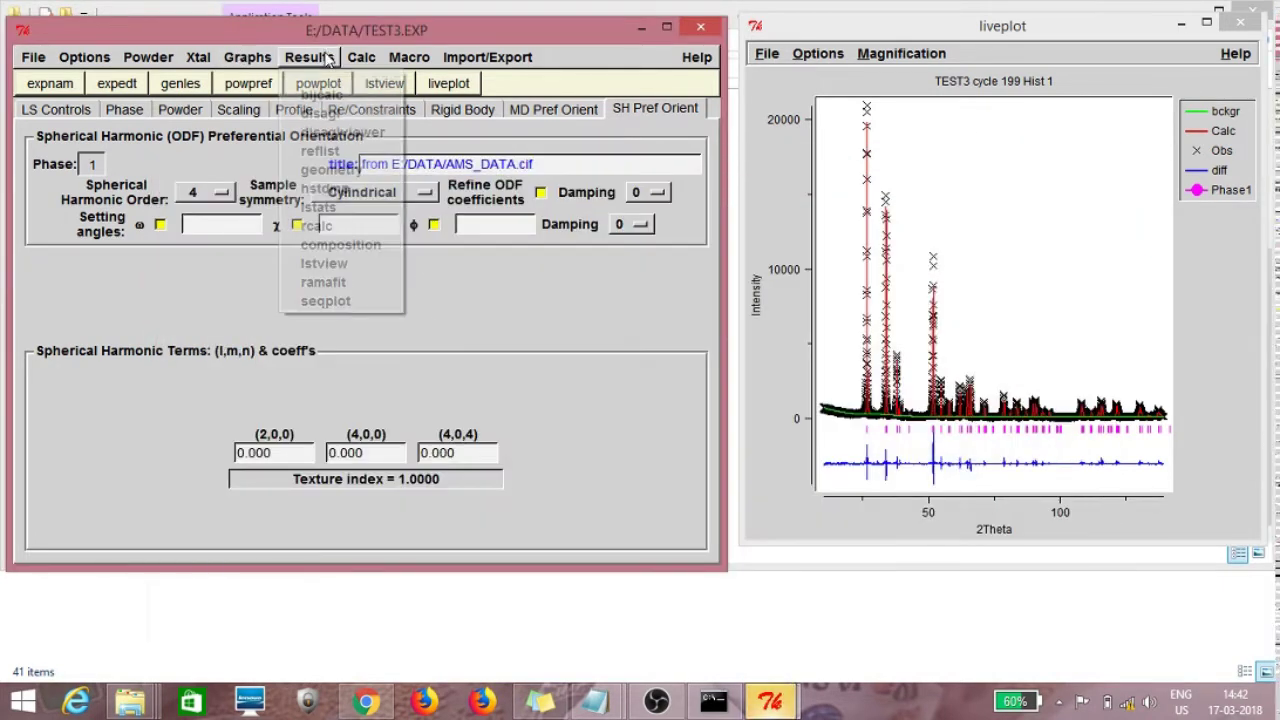
pyautogui.click(320, 151)
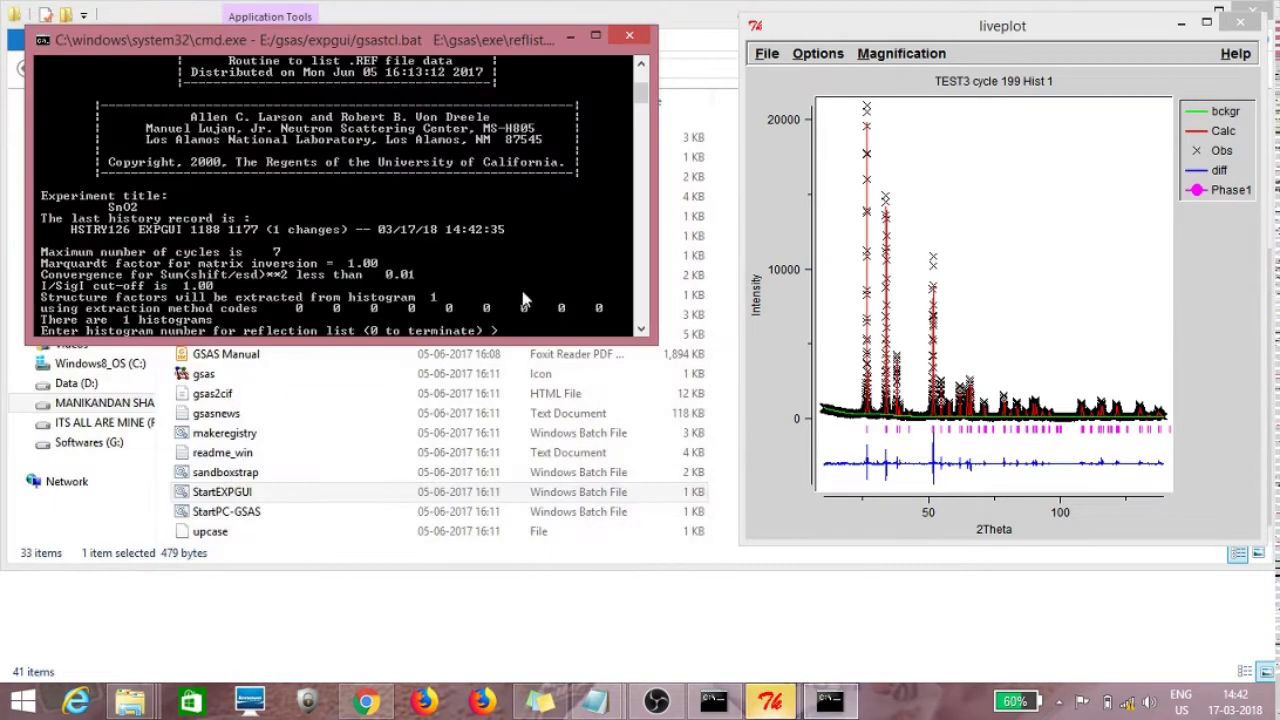
pyautogui.write('0')
pyautogui.press('Return')
pyautogui.press('Return')
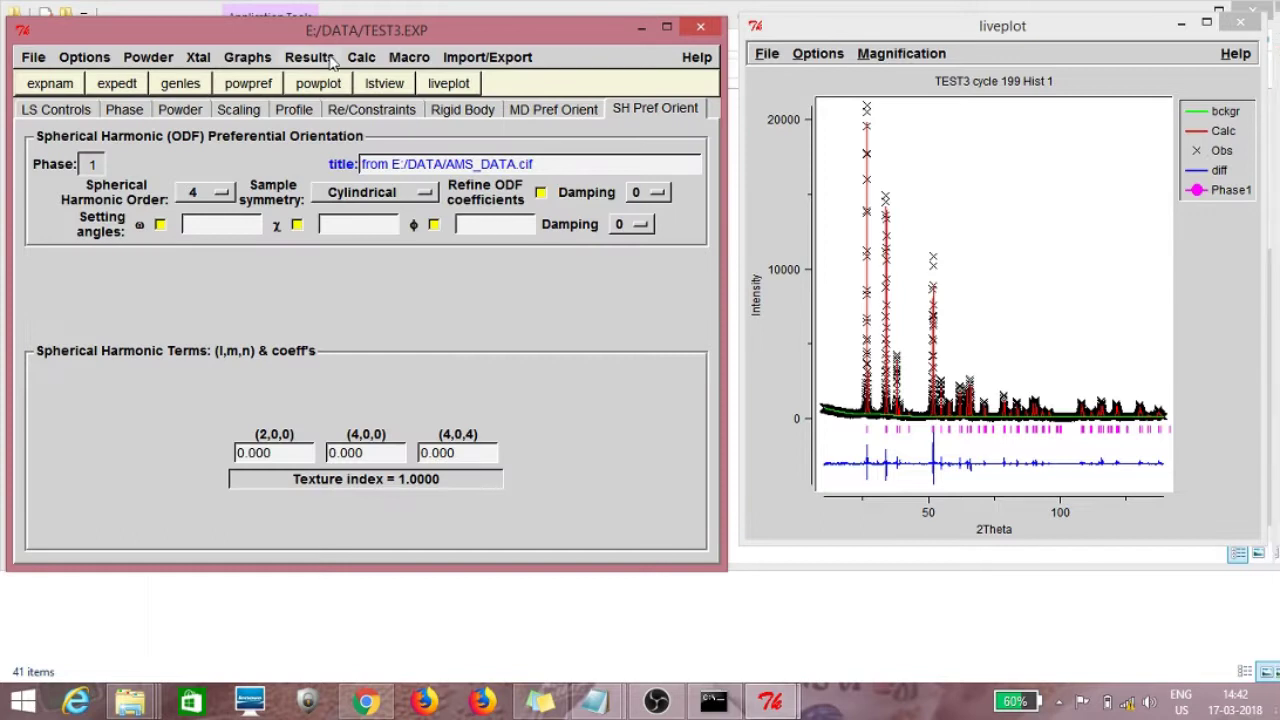
# Step: Run rcalc answering N, N, Y for FoSQ statistics (R 0.0578)
pyautogui.click(322, 57)
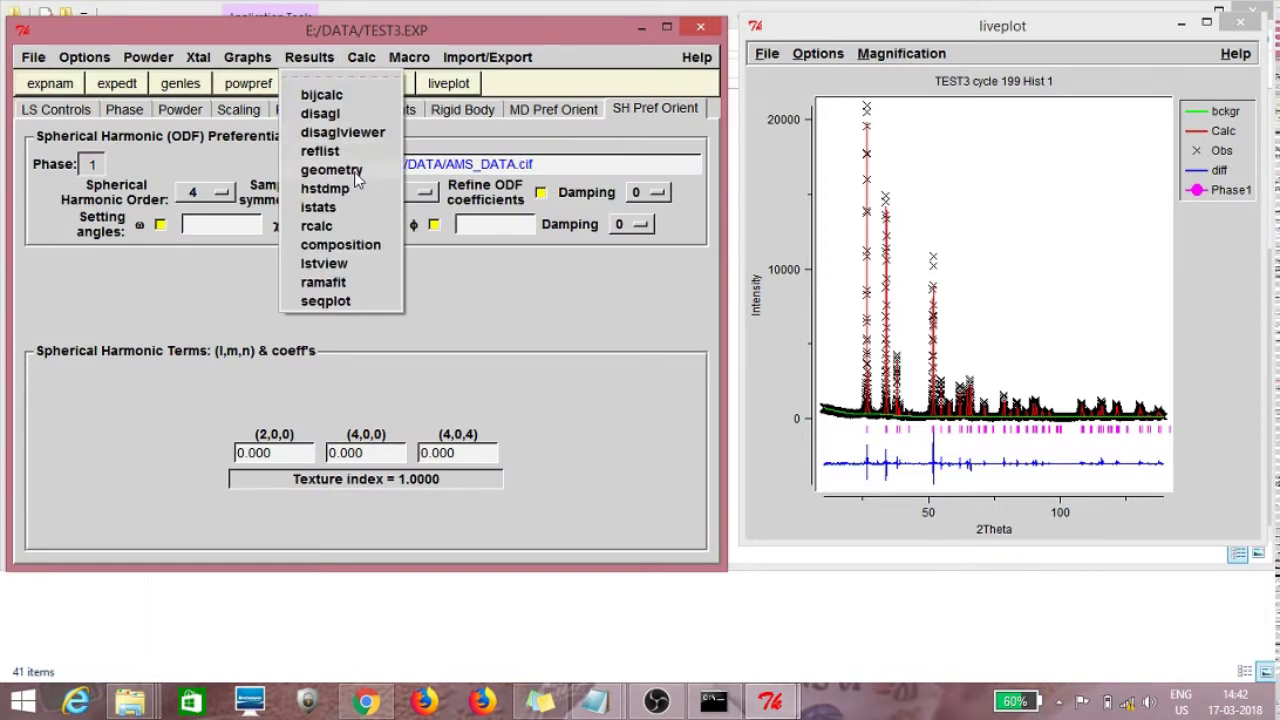
pyautogui.click(357, 226)
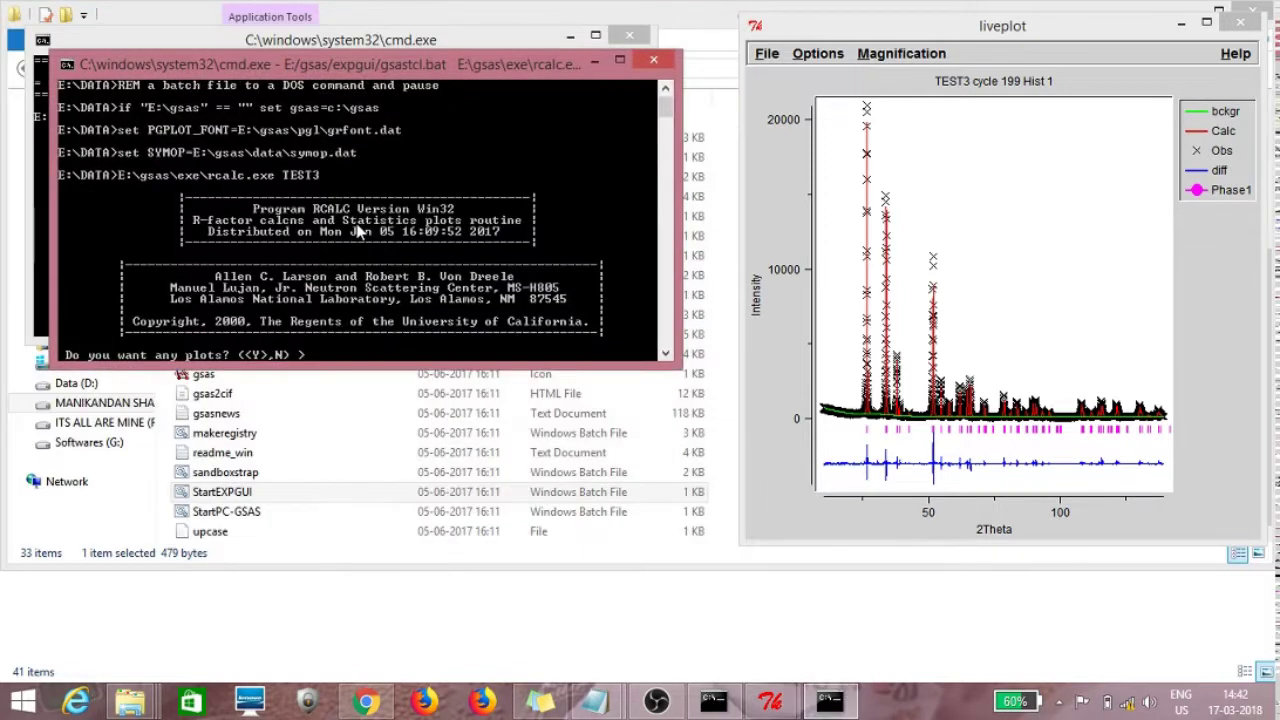
pyautogui.write('N')
pyautogui.press('Return')
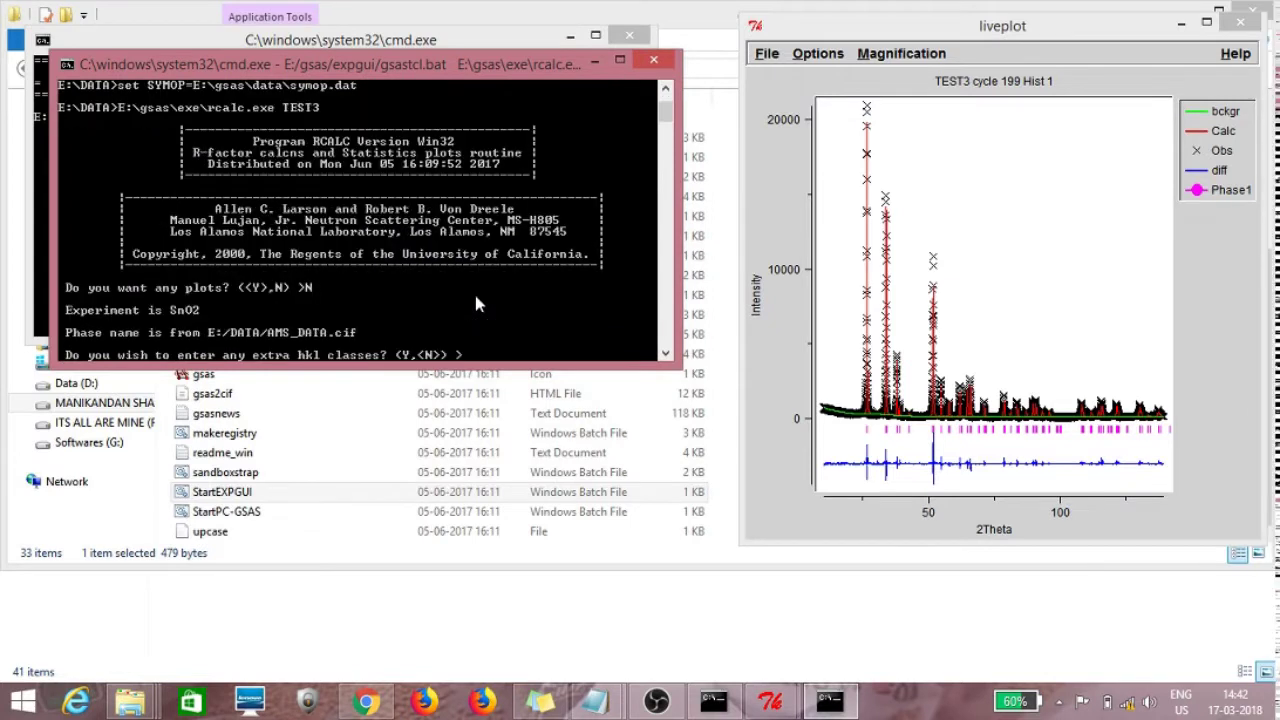
pyautogui.write('N')
pyautogui.press('Return')
pyautogui.write('Y')
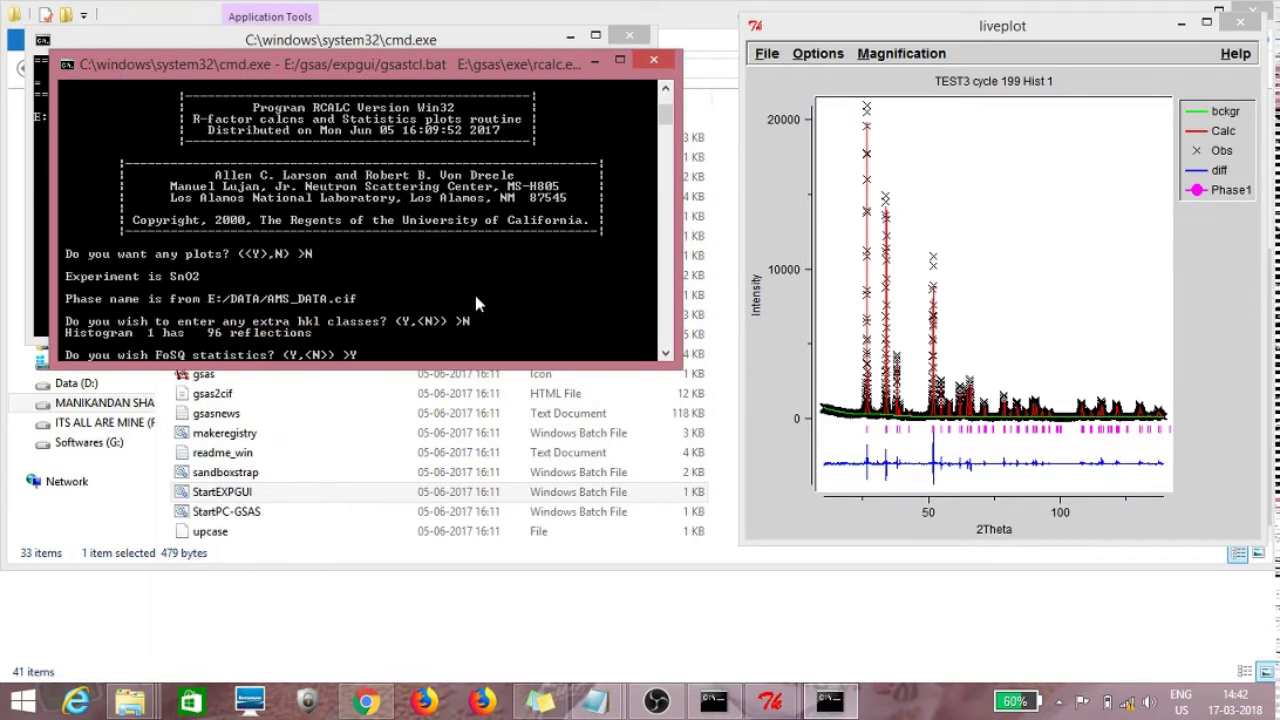
pyautogui.press('Return')
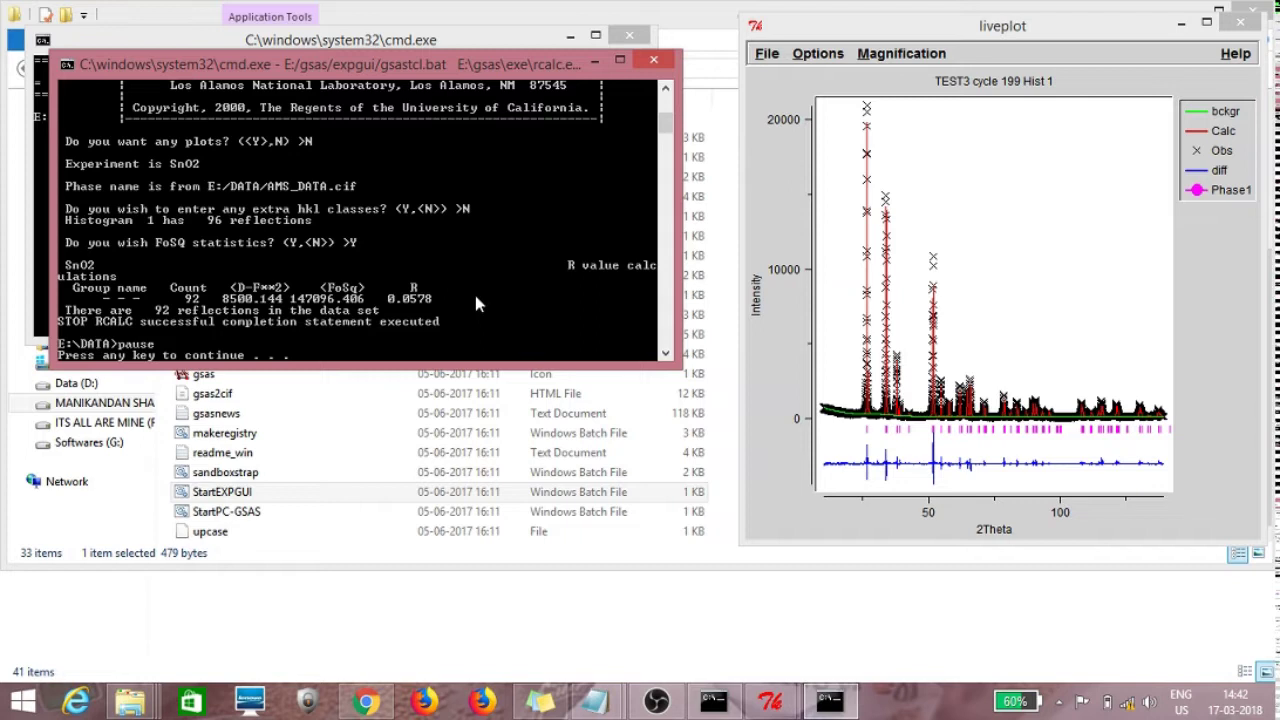
pyautogui.press('Return')
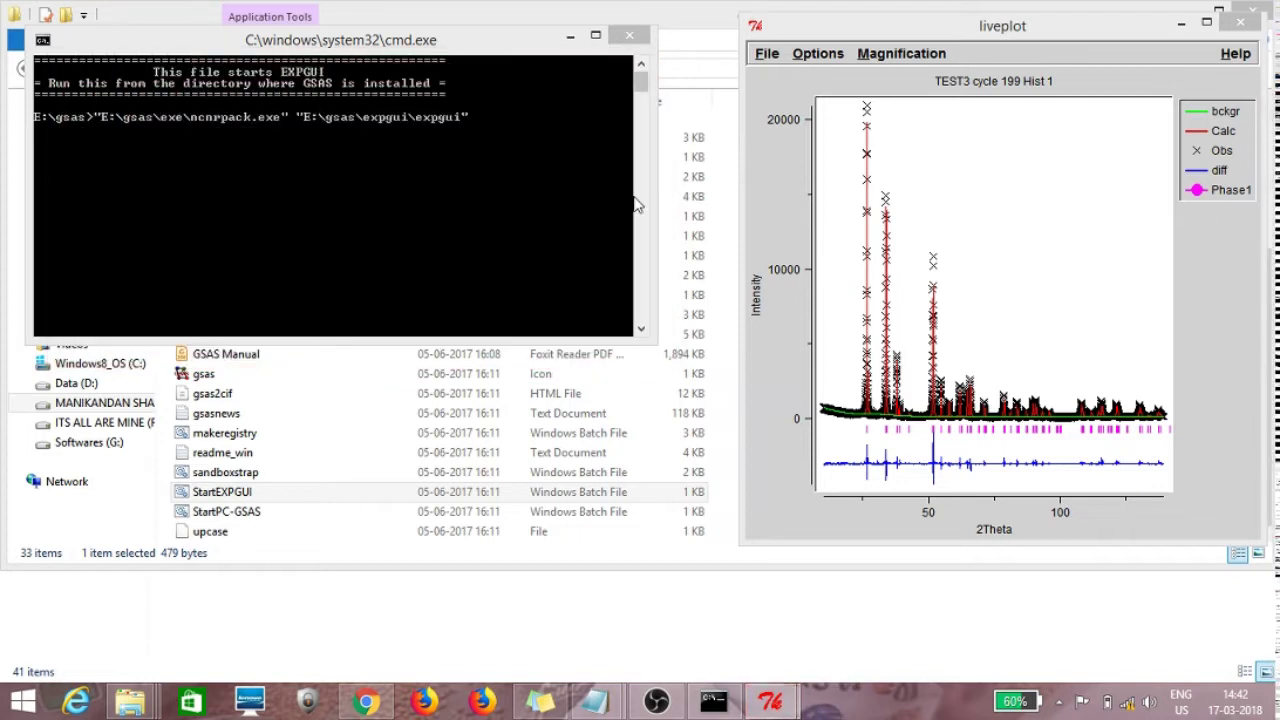
# Step: View the unit-cell composition (O 1.261, Sn 0.660, Z=4) and close the results list
pyautogui.hotkey('alt', 'Tab')
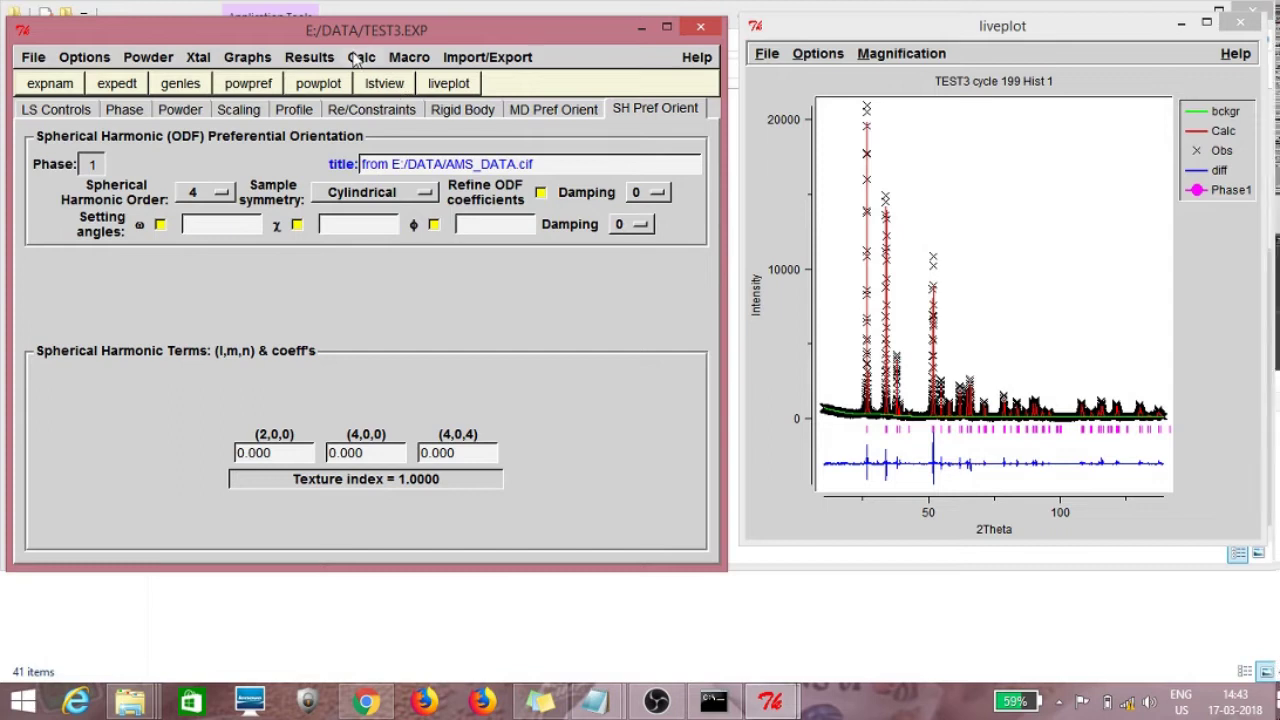
pyautogui.click(338, 60)
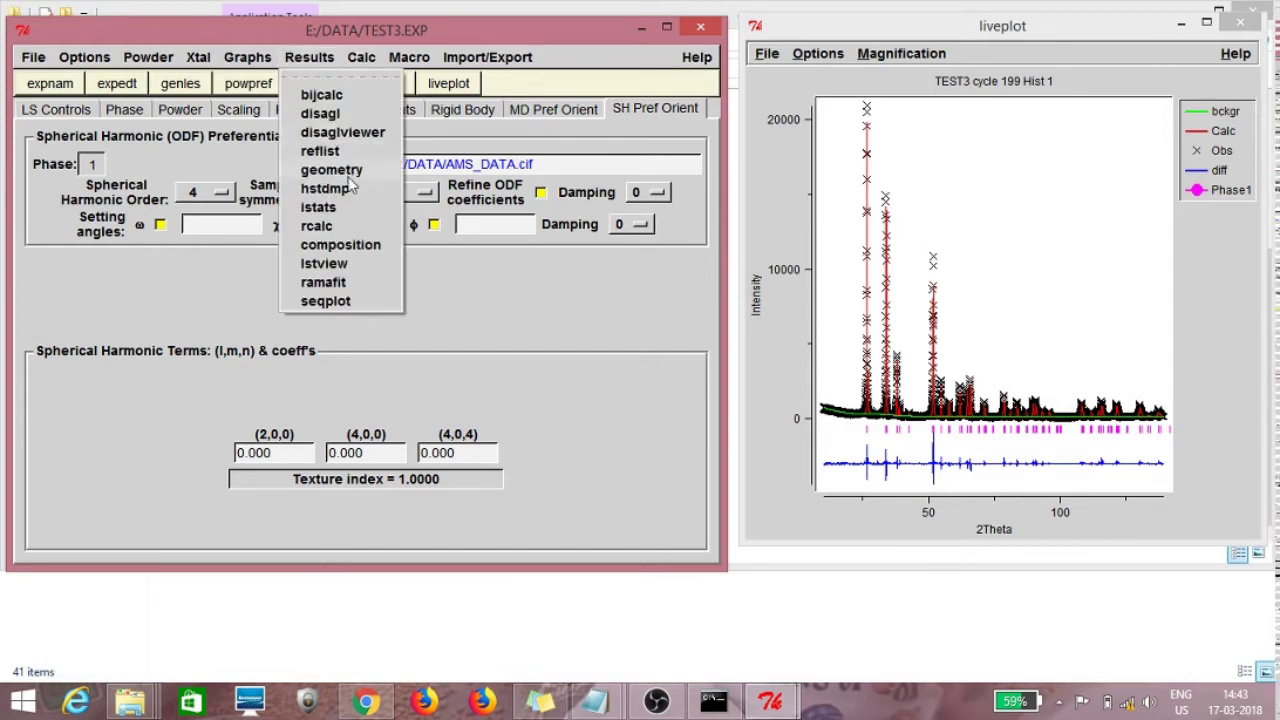
pyautogui.click(354, 246)
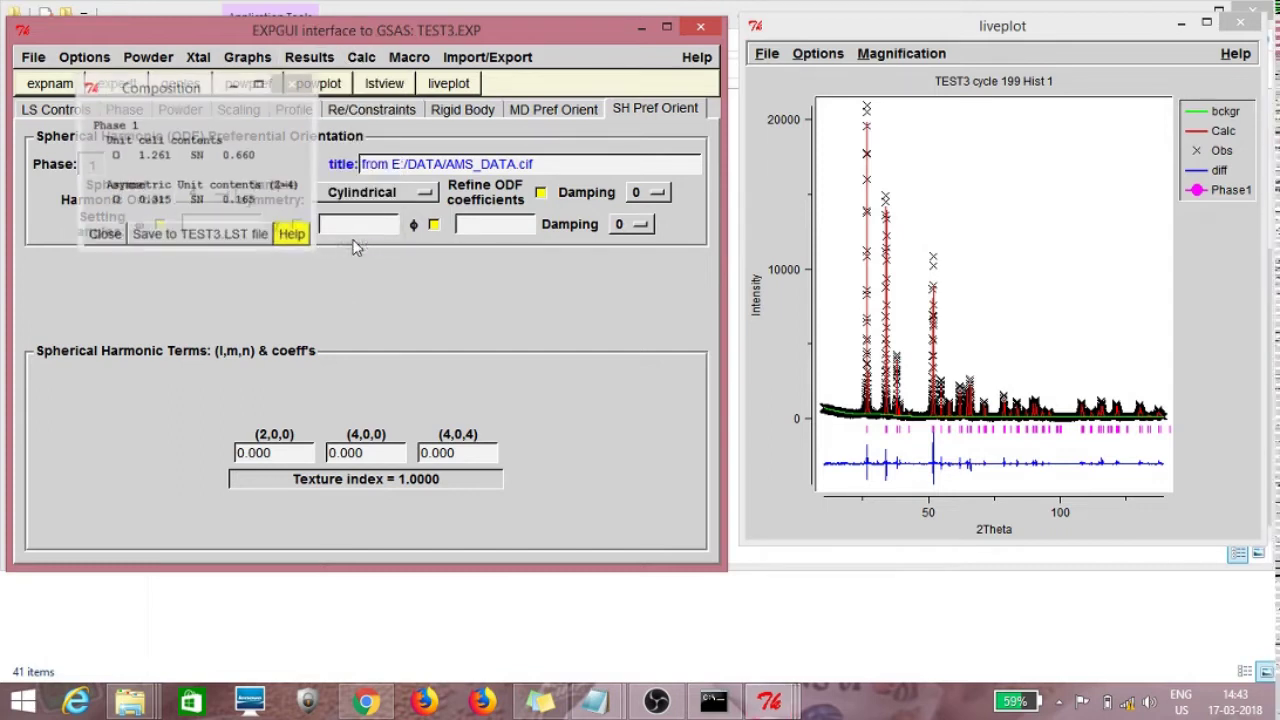
pyautogui.click(222, 238)
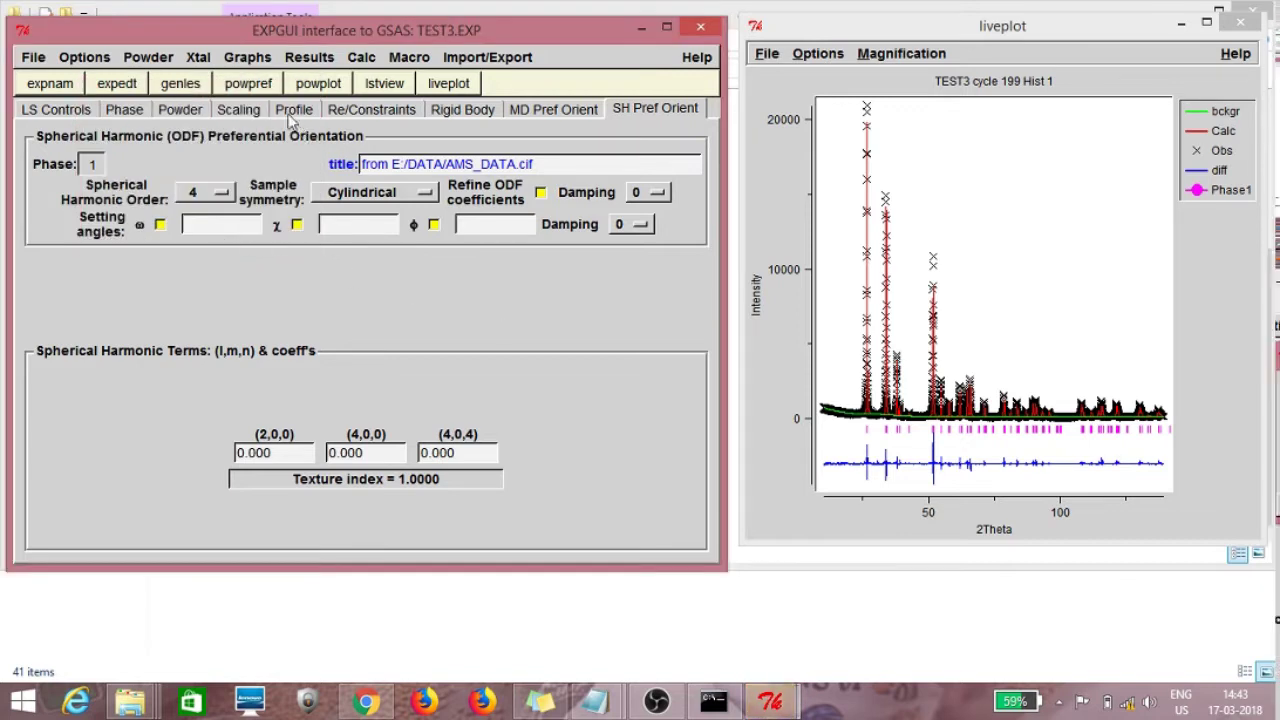
pyautogui.click(312, 57)
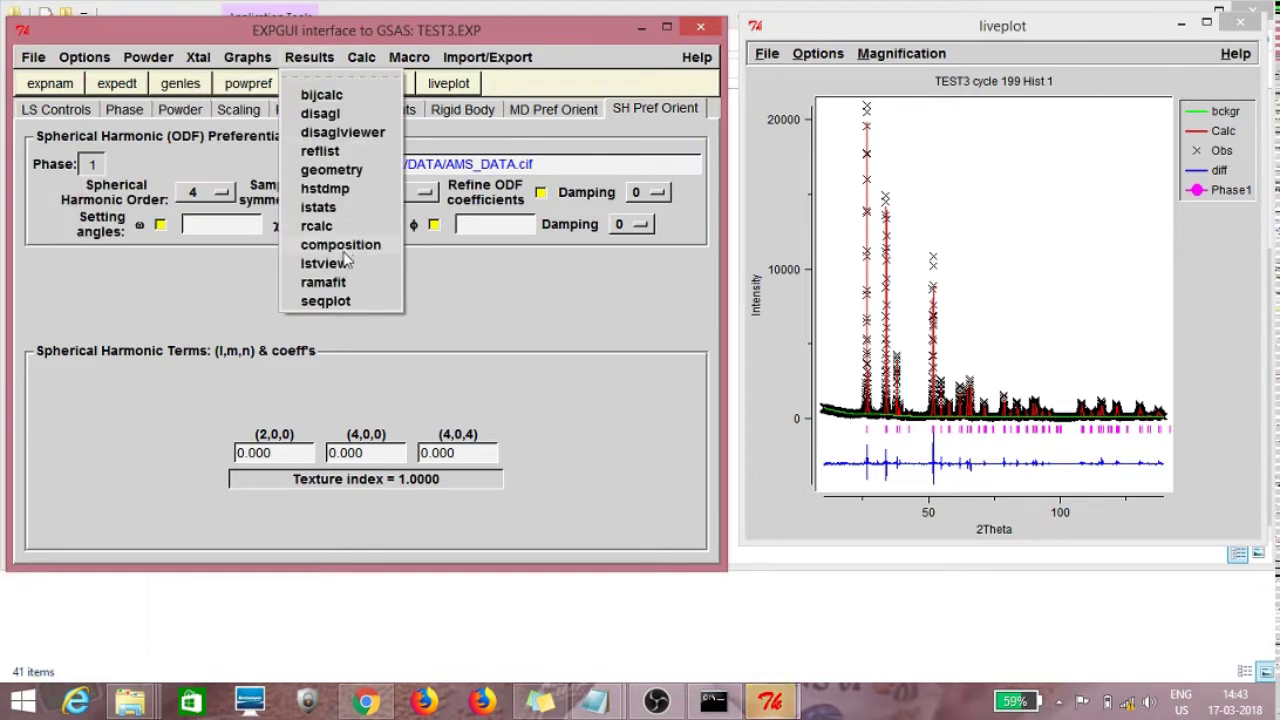
pyautogui.click(487, 37)
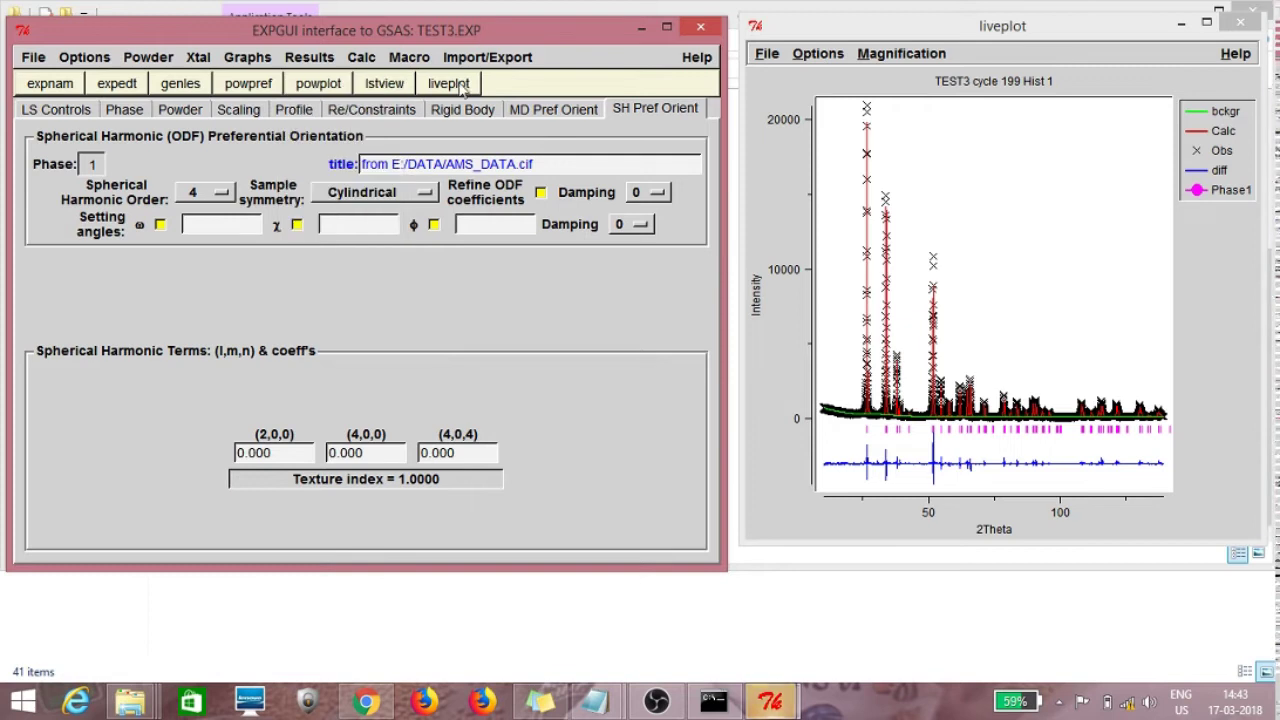
pyautogui.click(462, 58)
# Step: Export a full CIF via gsas2cif with the author's name, no short CIF, diffractometer PANalytical
pyautogui.moveTo(497, 113)
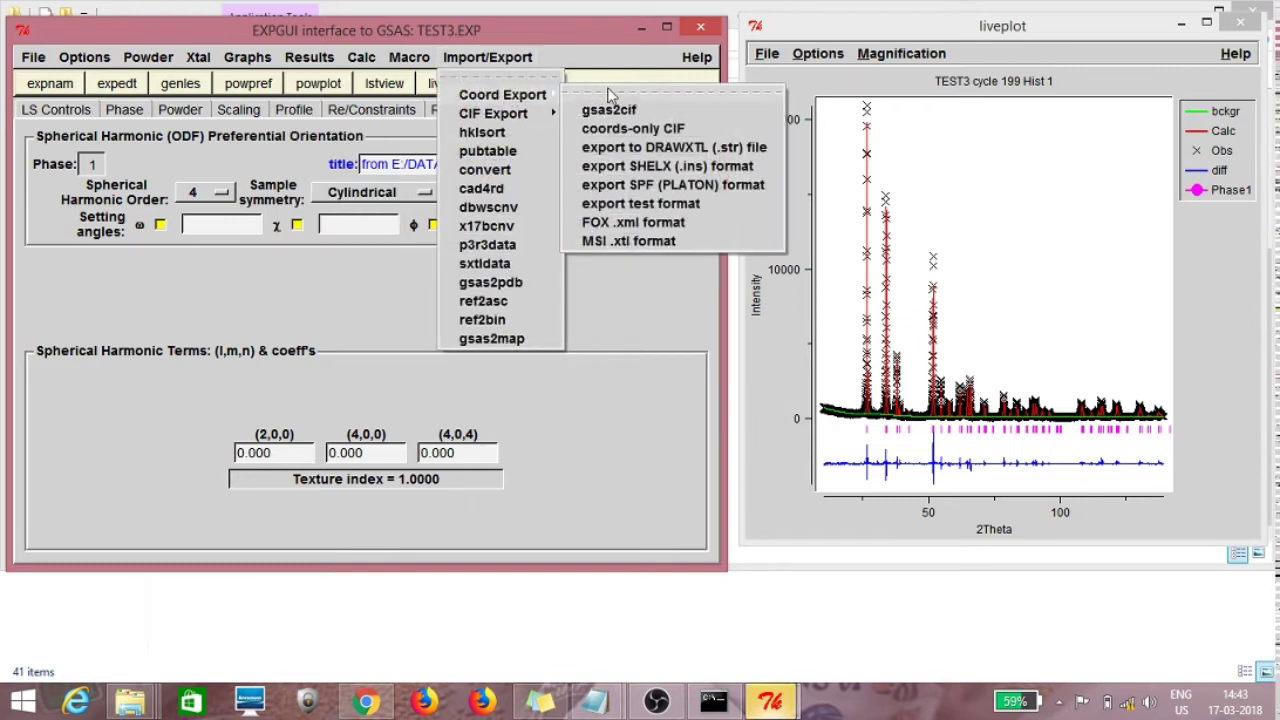
pyautogui.click(630, 111)
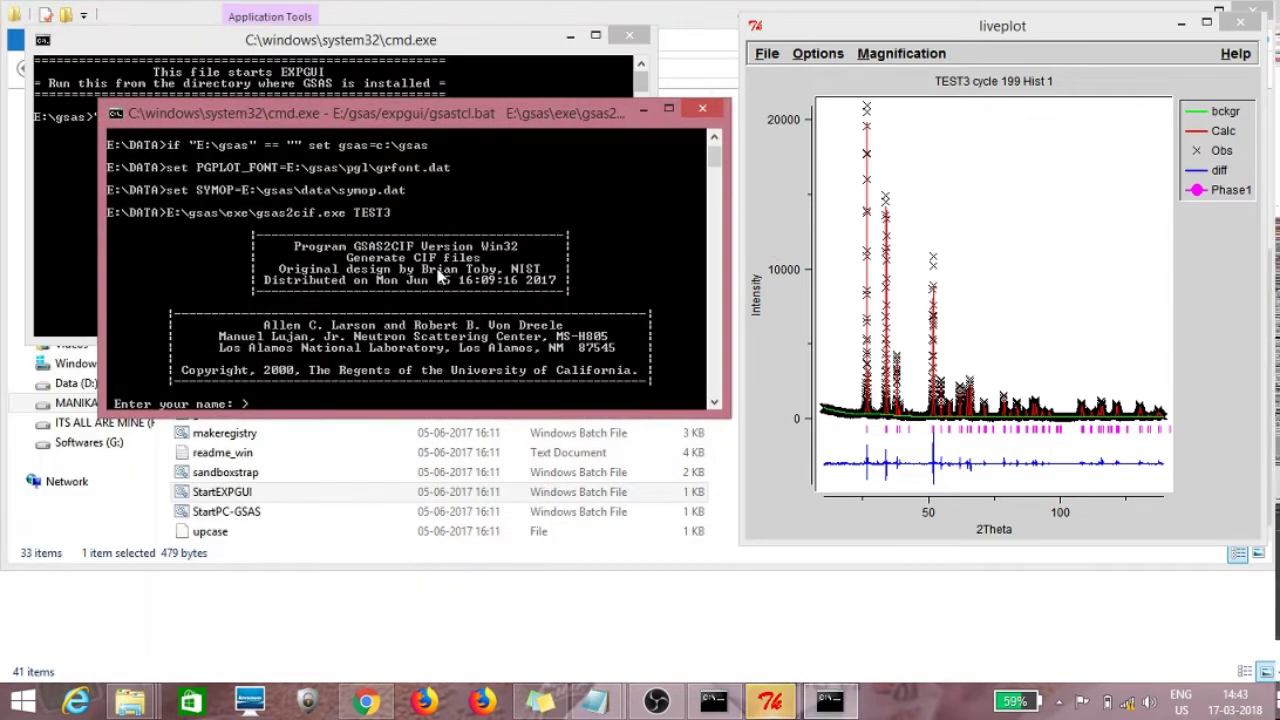
pyautogui.write('Jeyadhee')
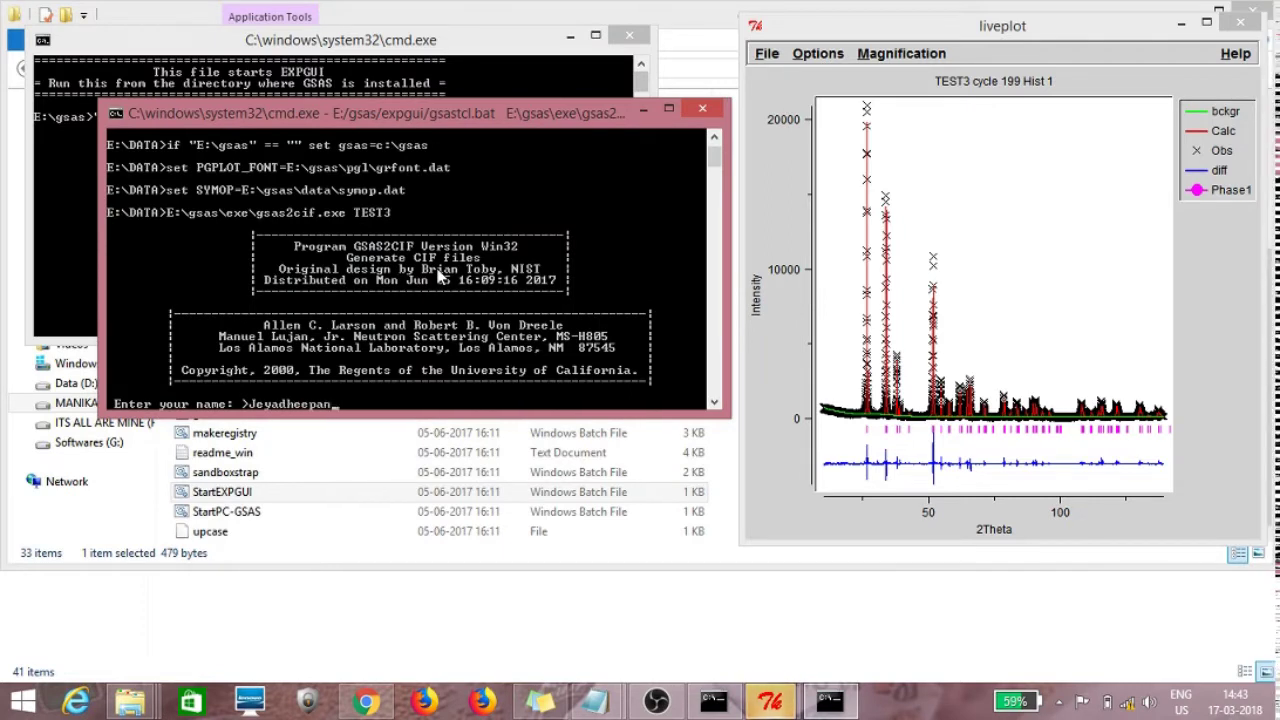
pyautogui.write('pan')
pyautogui.press('Return')
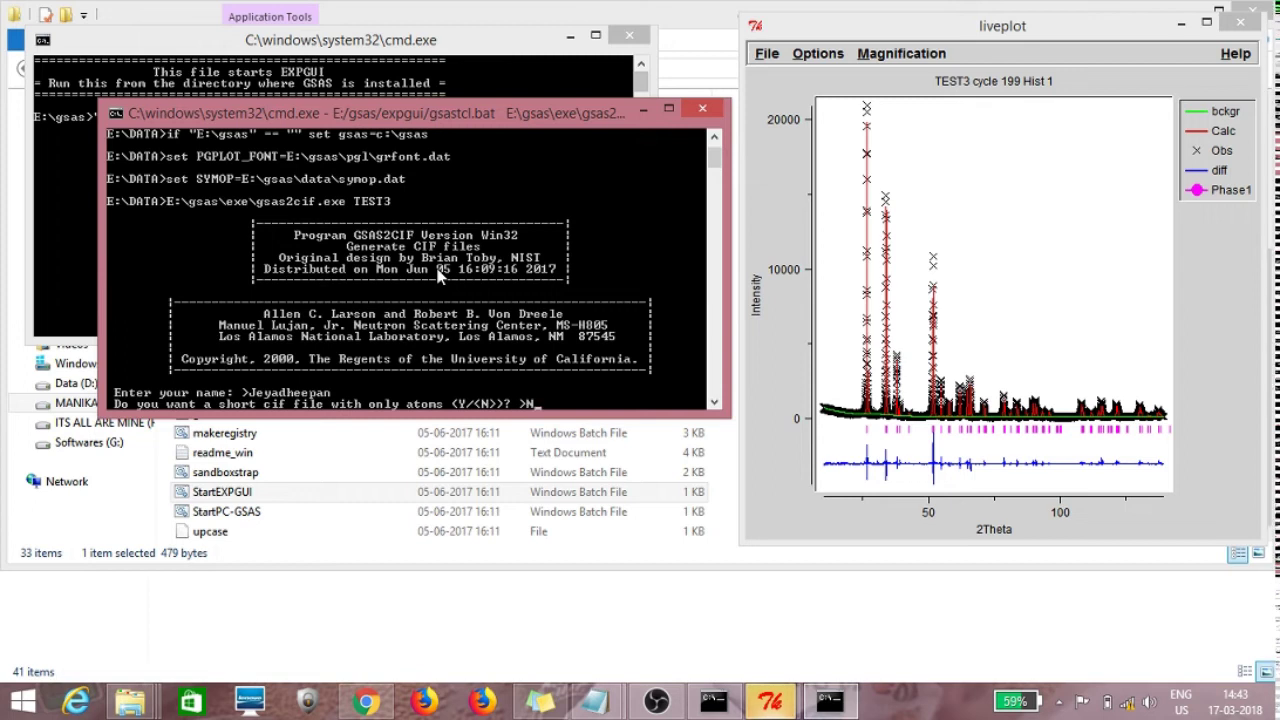
pyautogui.write('N')
pyautogui.press('Return')
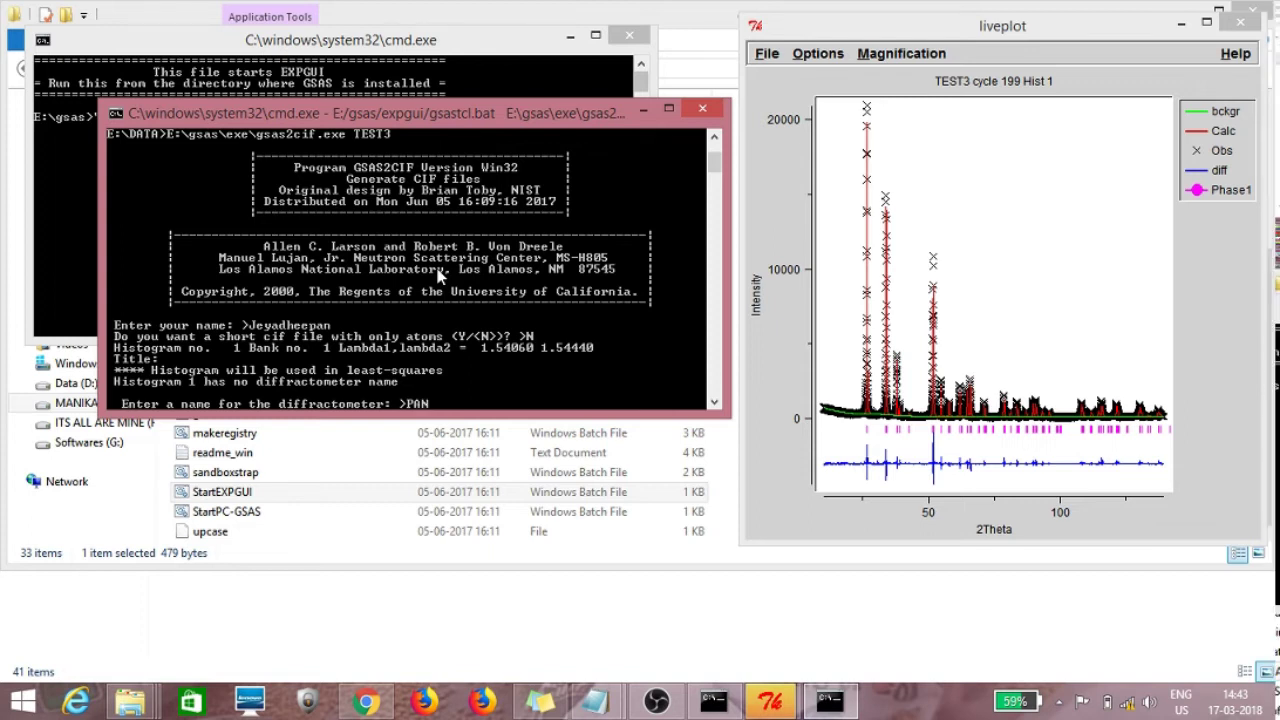
pyautogui.write('PANalytical')
pyautogui.press('Return')
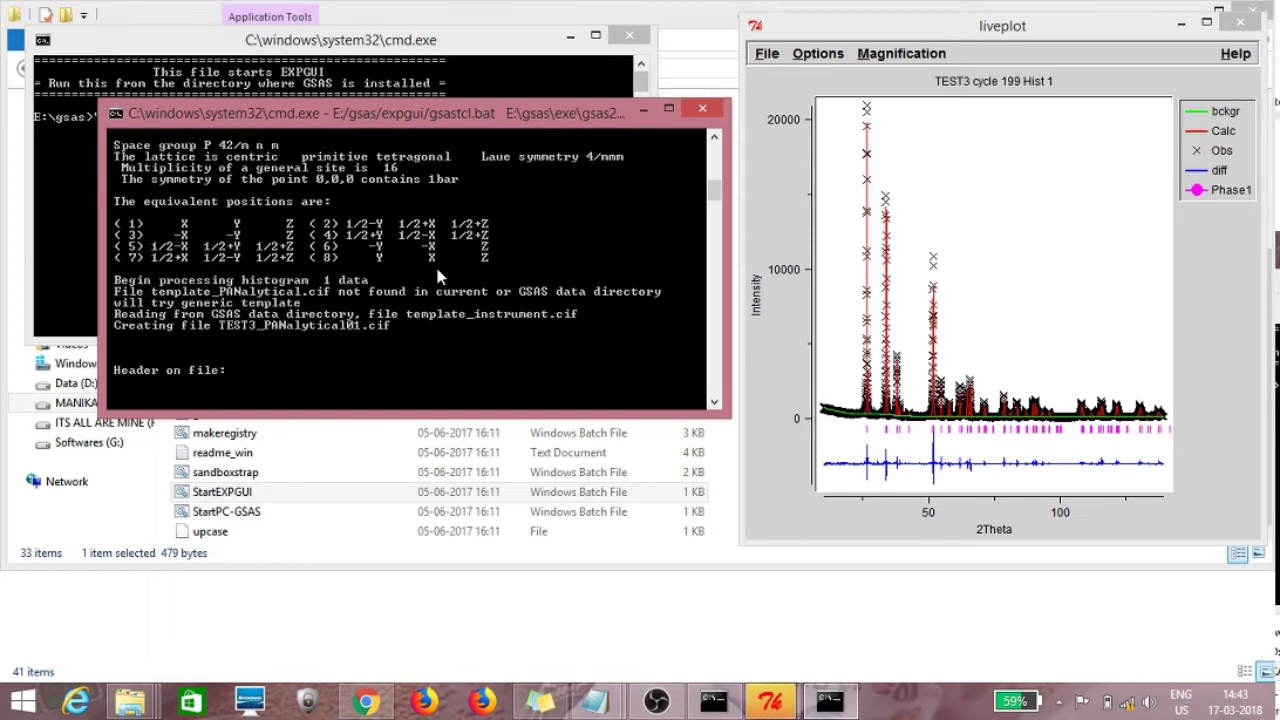
pyautogui.press('Return')
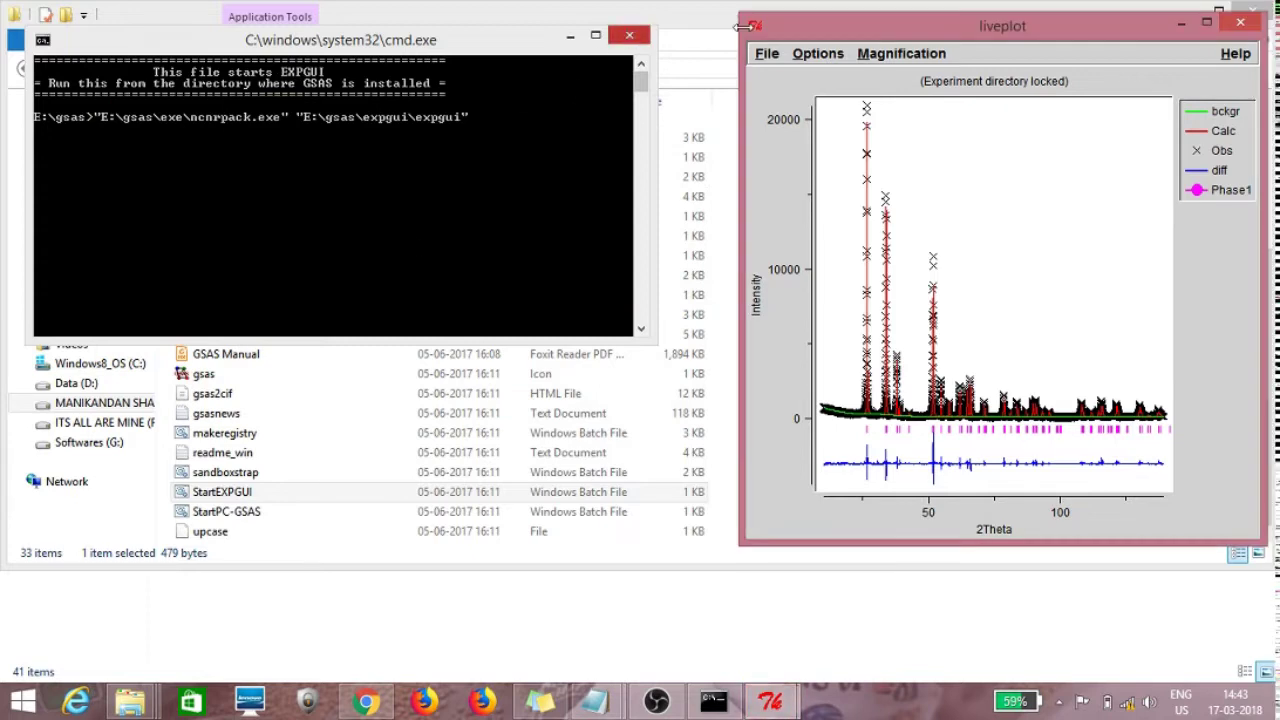
# Step: Export the liveplot fit as TEST3.pdf and acknowledge the confirmation
pyautogui.click(767, 53)
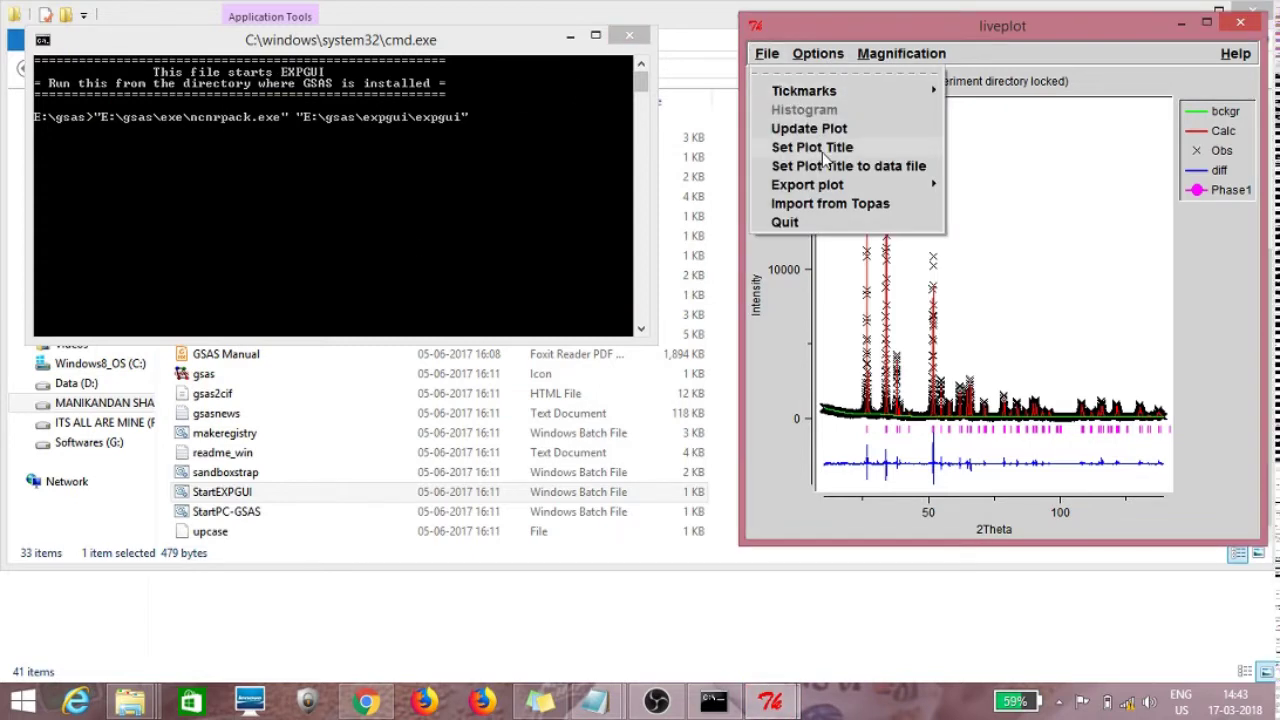
pyautogui.moveTo(862, 192)
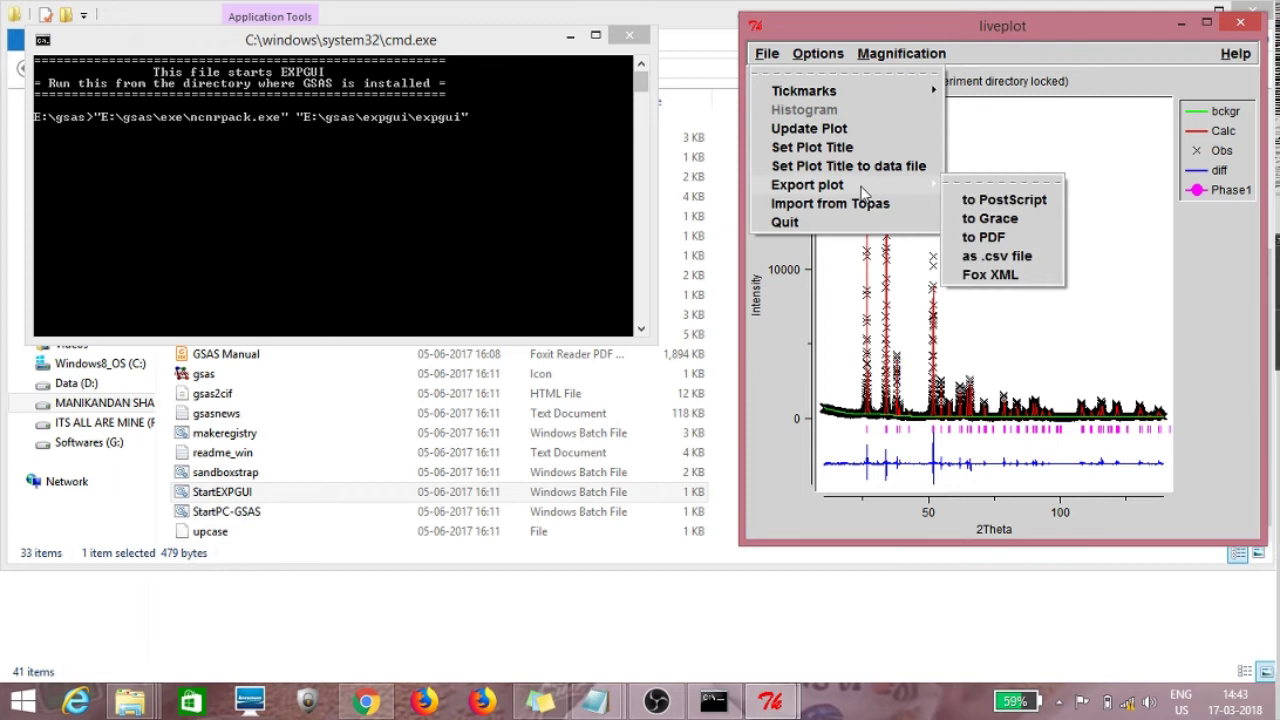
pyautogui.click(1000, 236)
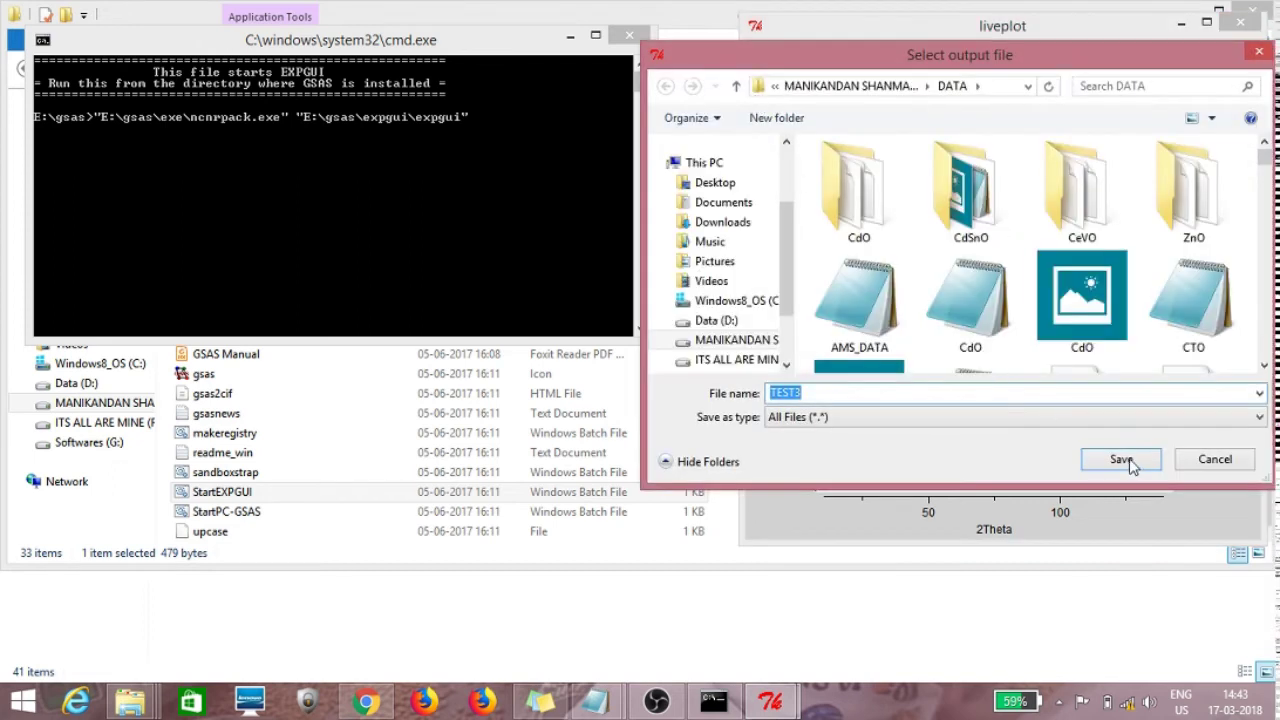
pyautogui.click(1121, 460)
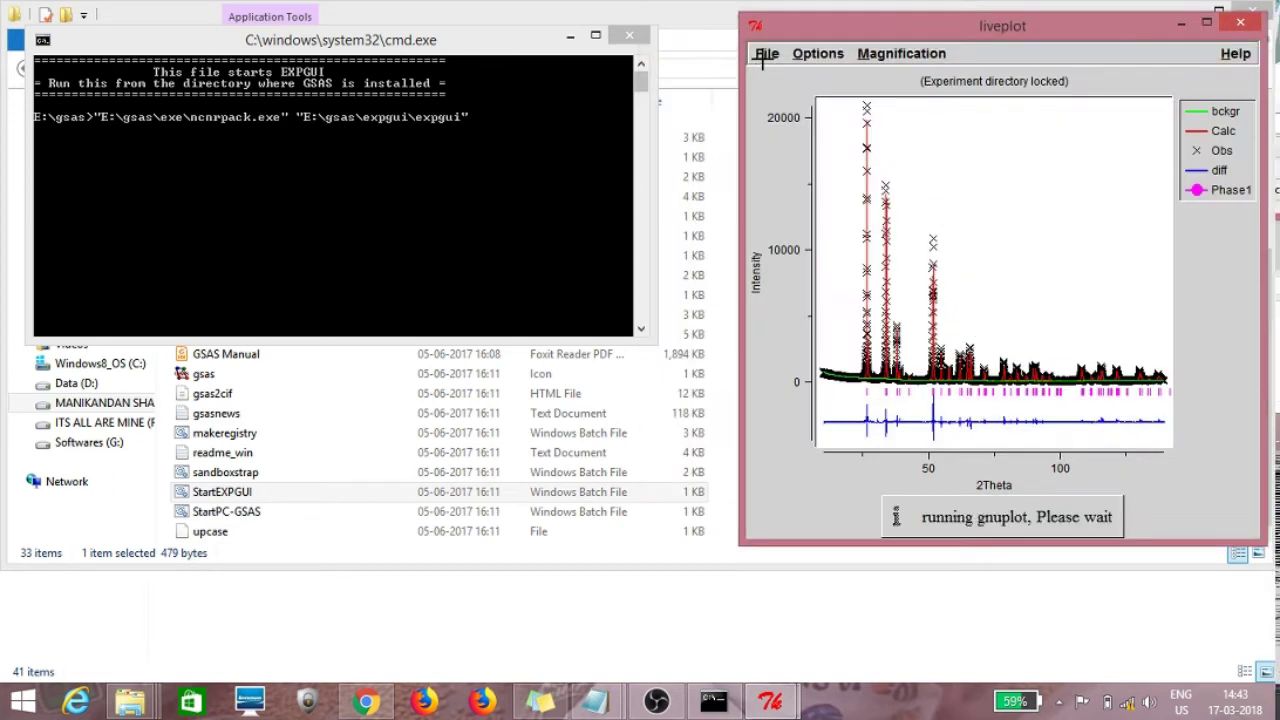
pyautogui.click(762, 45)
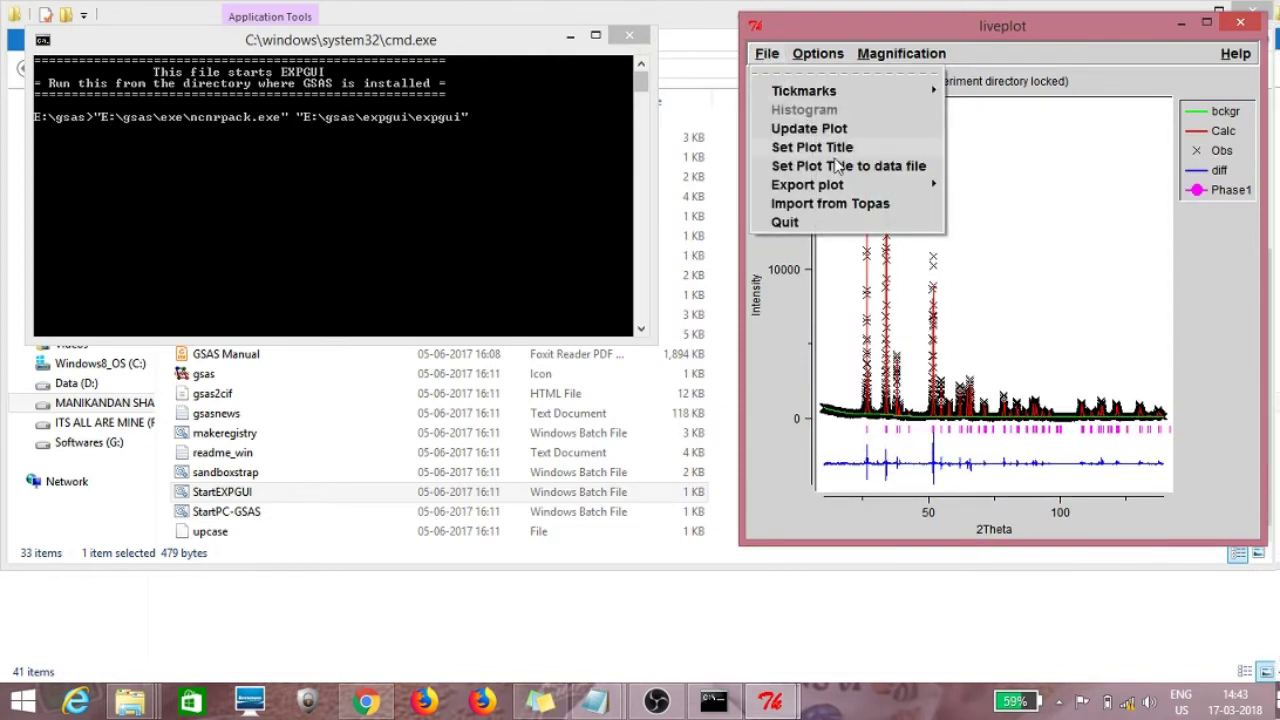
pyautogui.moveTo(886, 186)
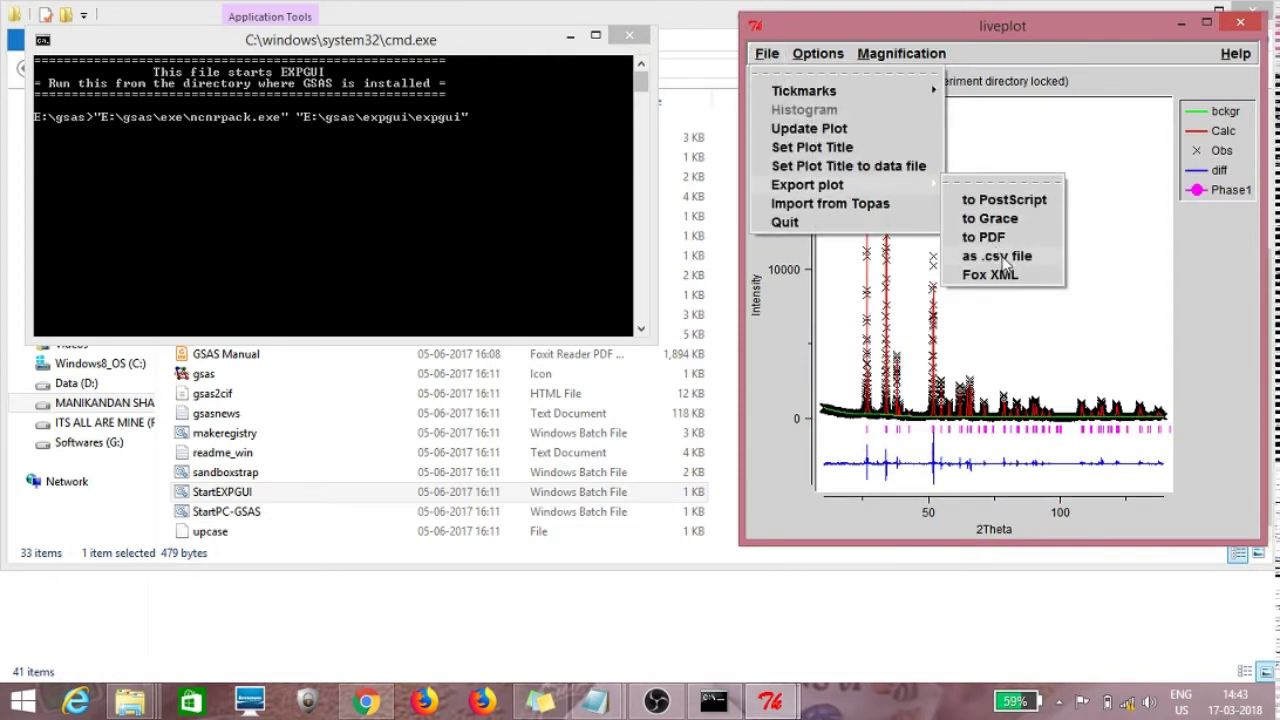
pyautogui.click(1004, 259)
pyautogui.click(1117, 460)
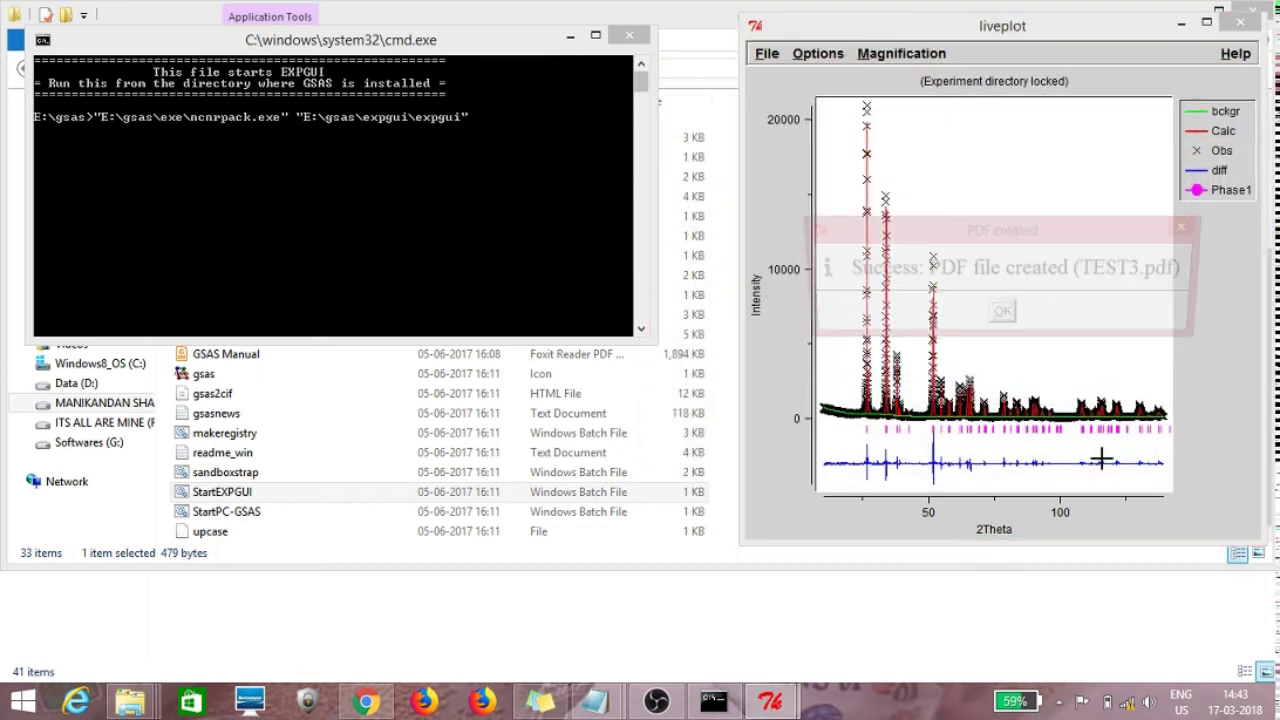
pyautogui.click(1002, 310)
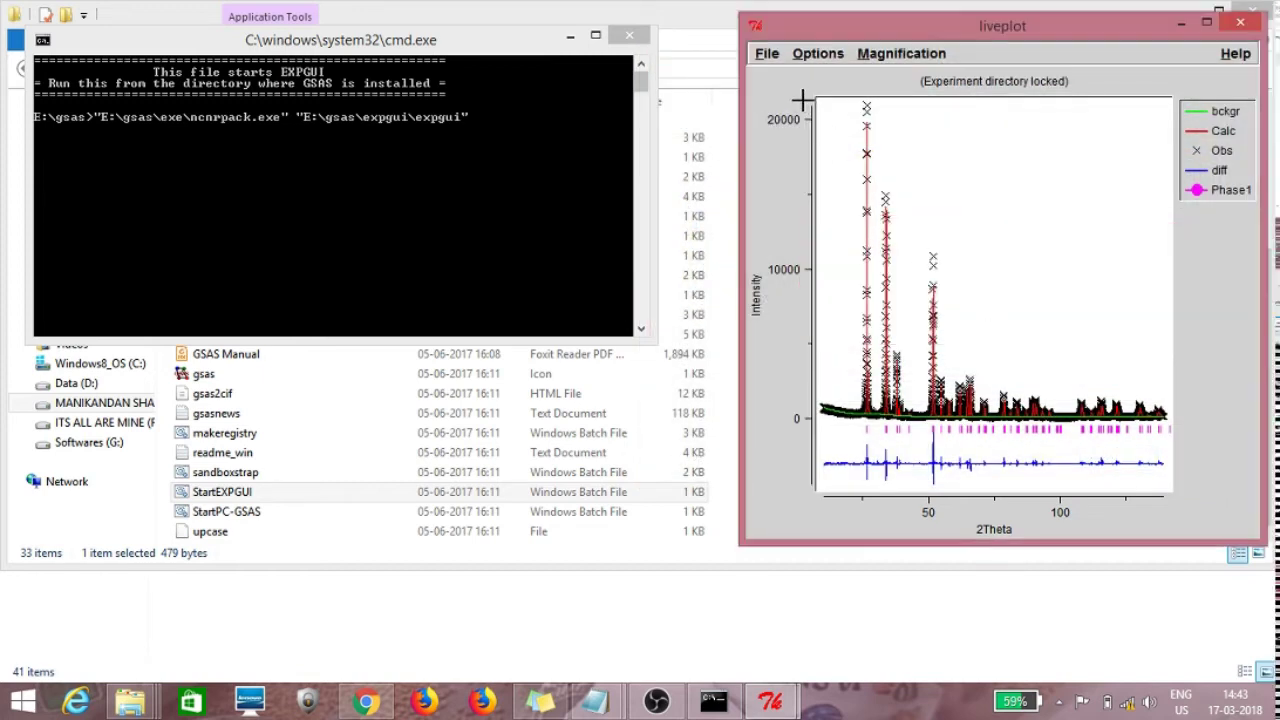
# Step: Close the liveplot window
pyautogui.click(767, 54)
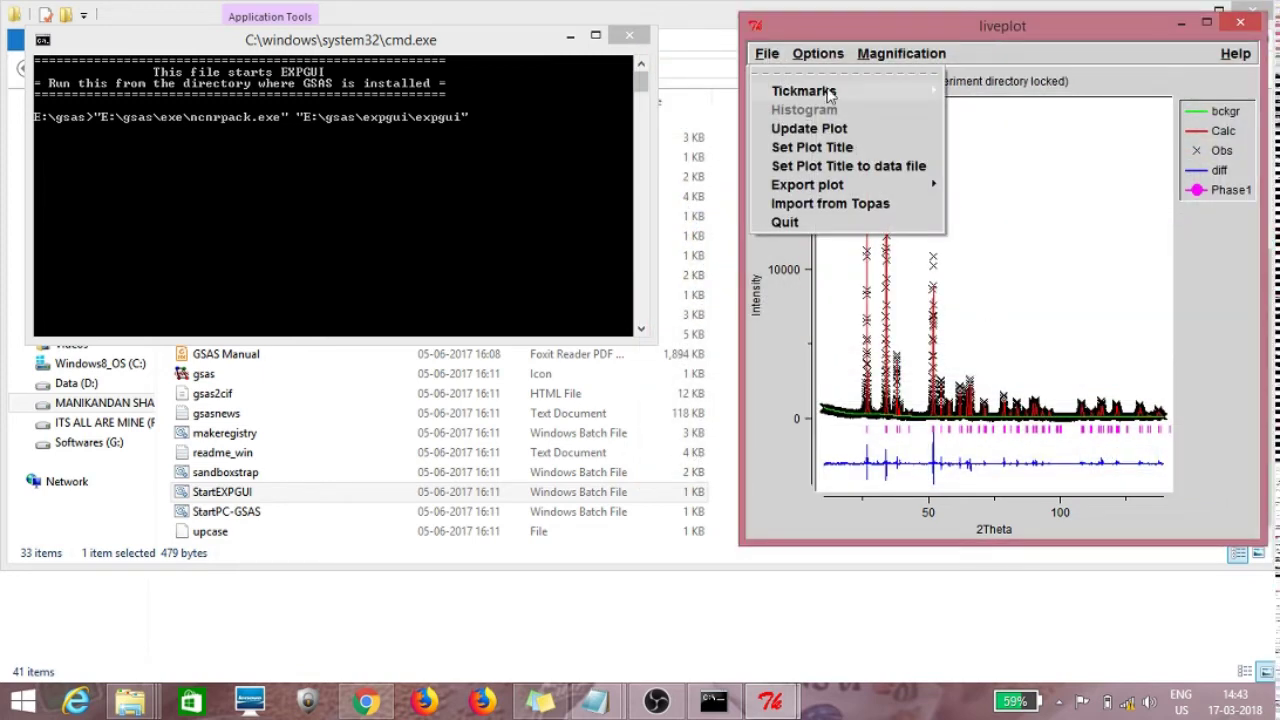
pyautogui.click(960, 22)
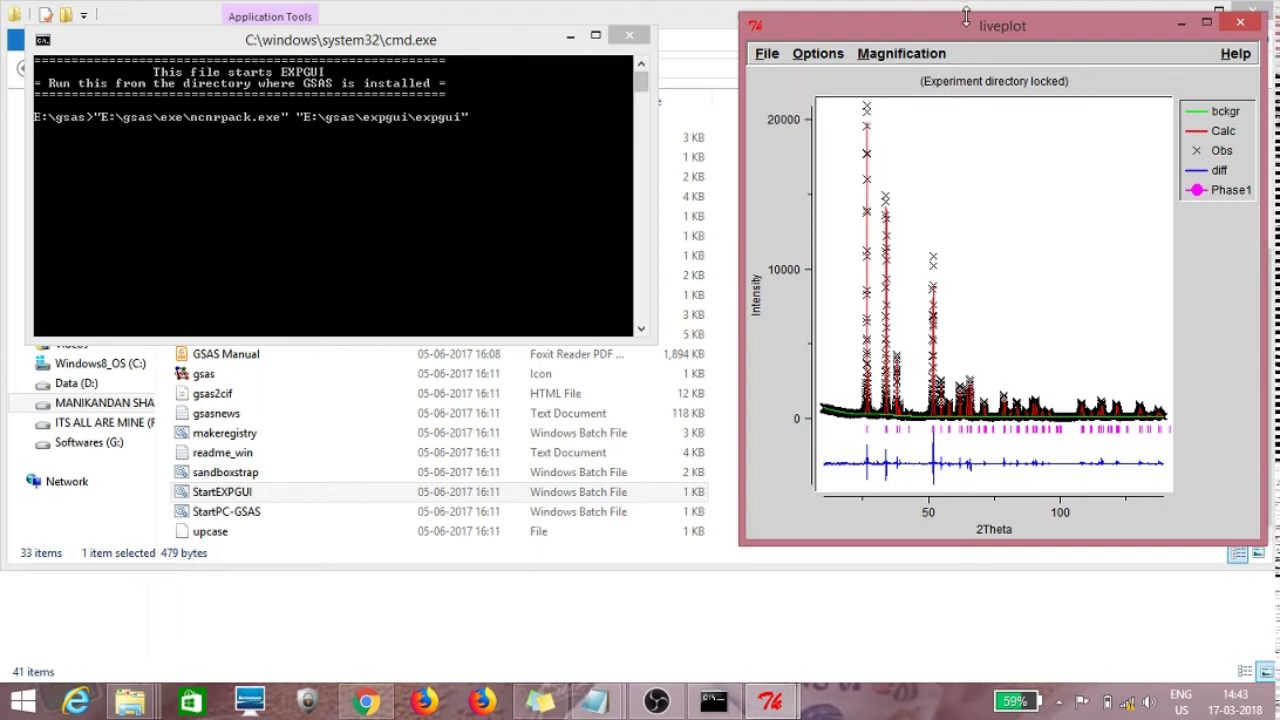
pyautogui.click(1243, 22)
# Step: Close the leftover console and launch VESTA from D:\VESTA-win64
pyautogui.click(627, 35)
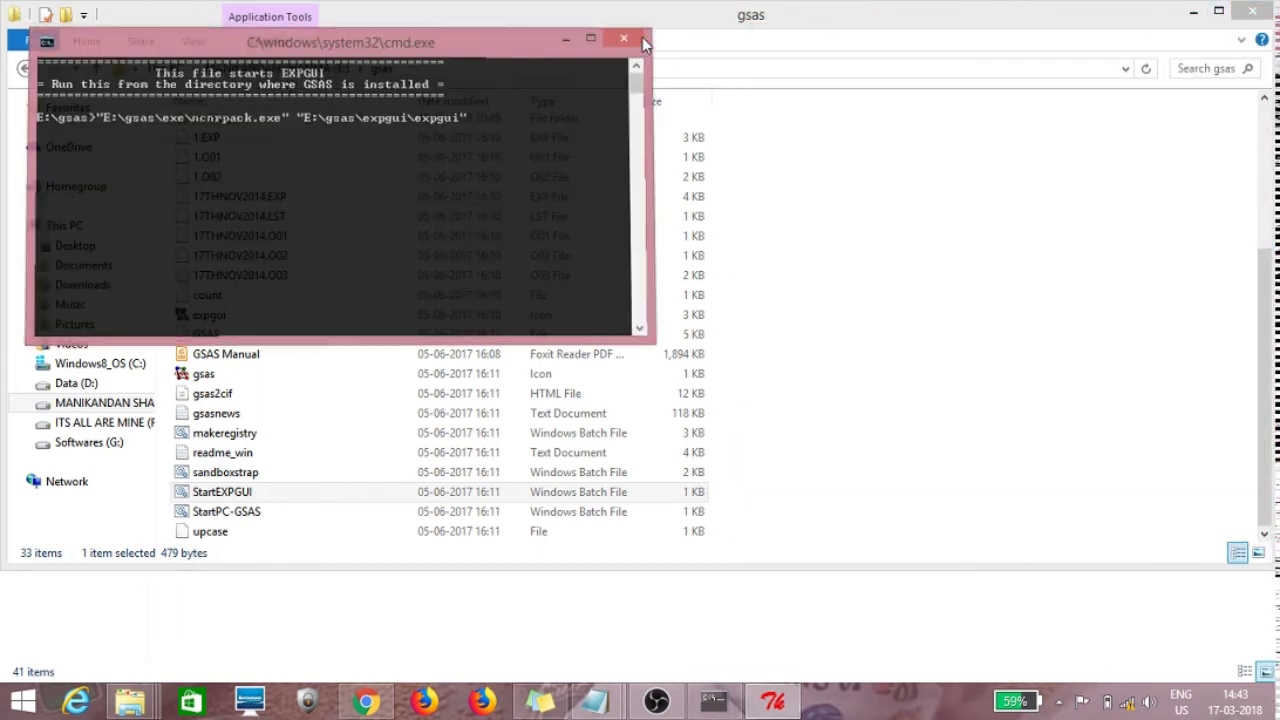
pyautogui.click(868, 357)
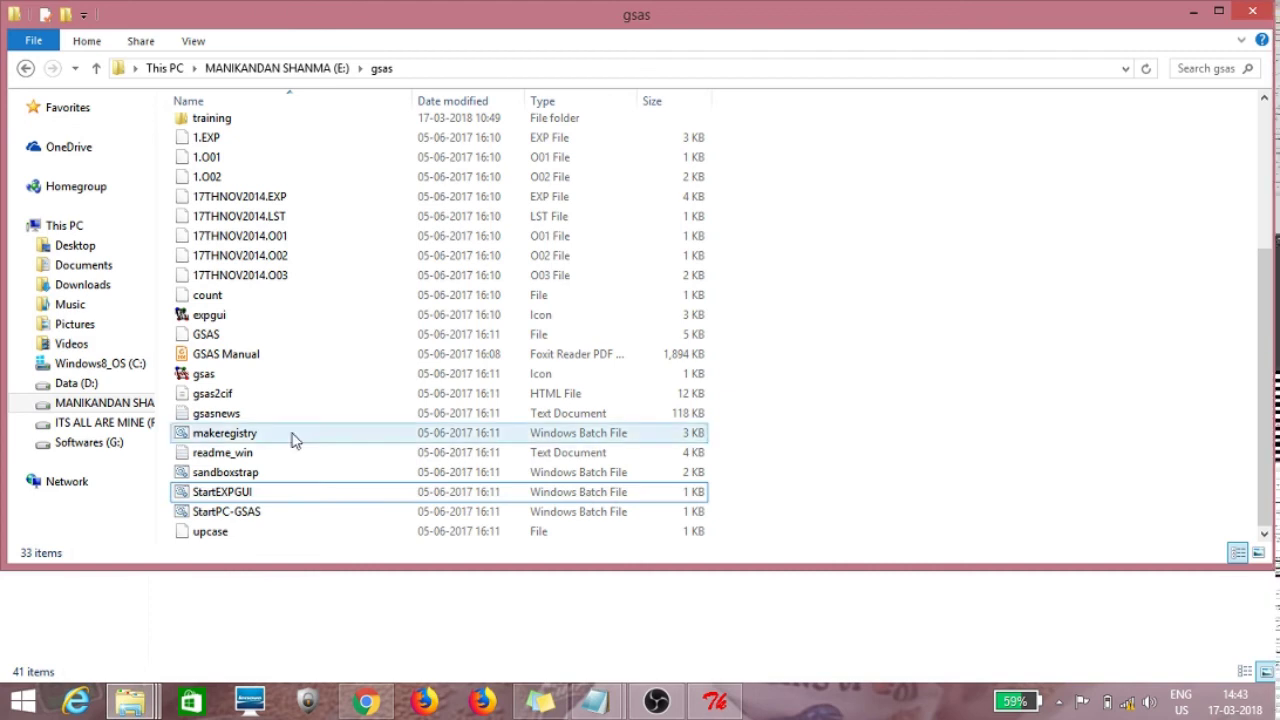
pyautogui.click(72, 384)
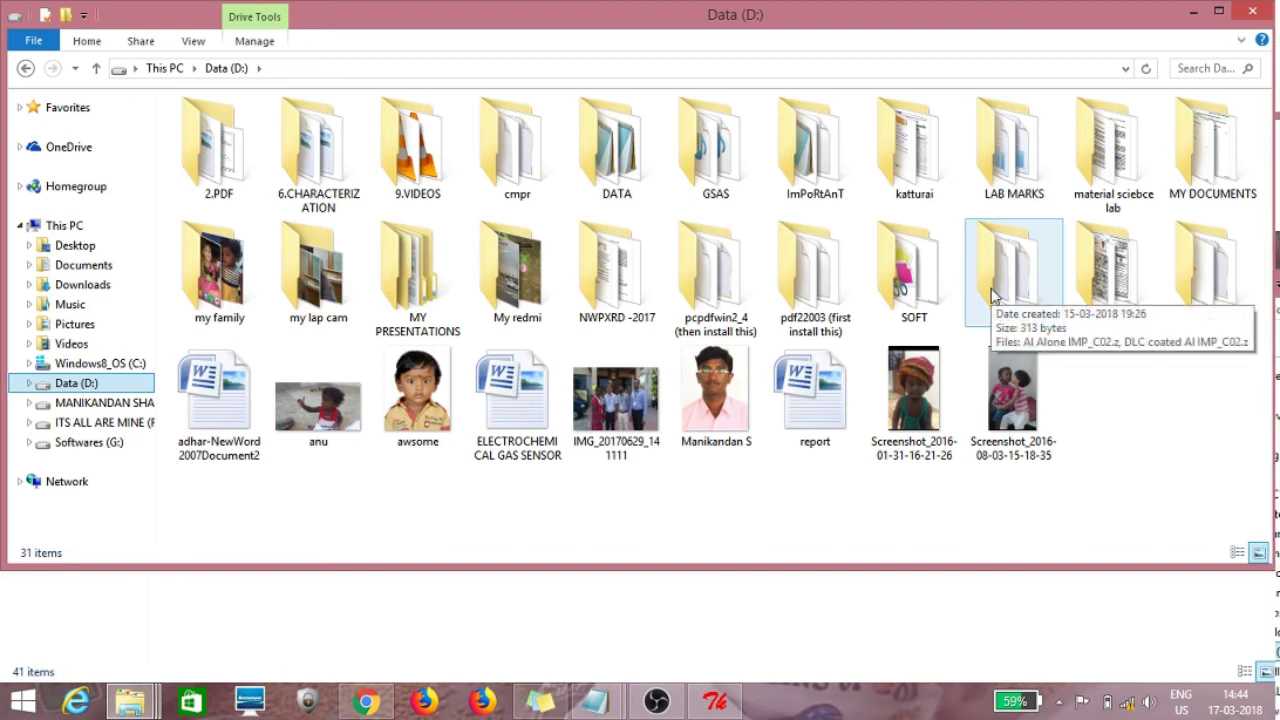
pyautogui.doubleClick(1180, 280)
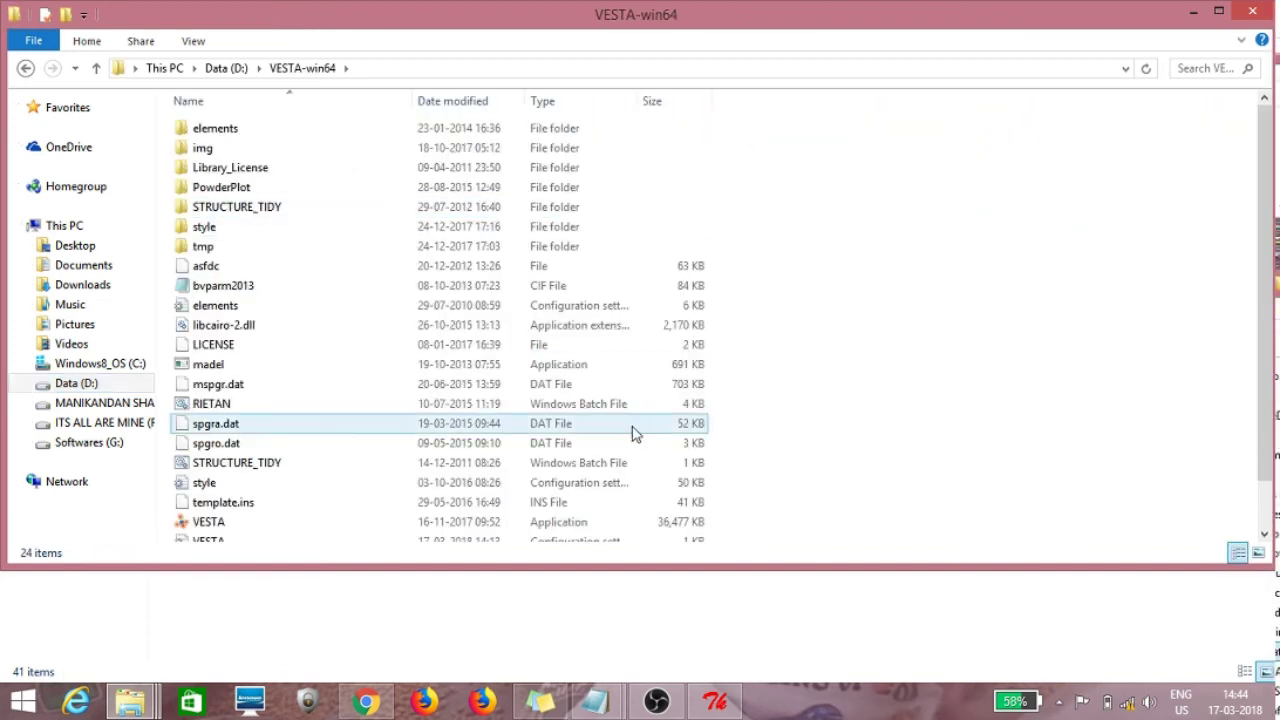
pyautogui.click(480, 522)
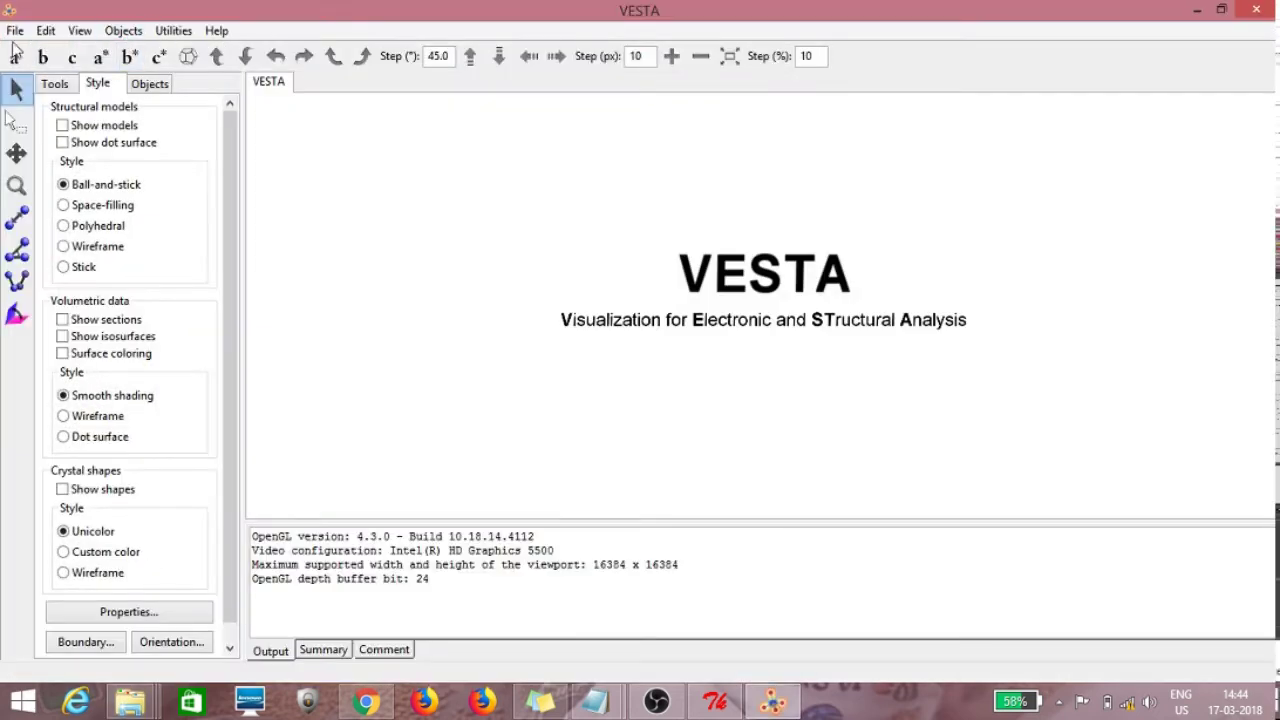
# Step: In VESTA's Open dialog, locate and select the TEST3 structure file
pyautogui.click(15, 30)
pyautogui.moveTo(93, 120)
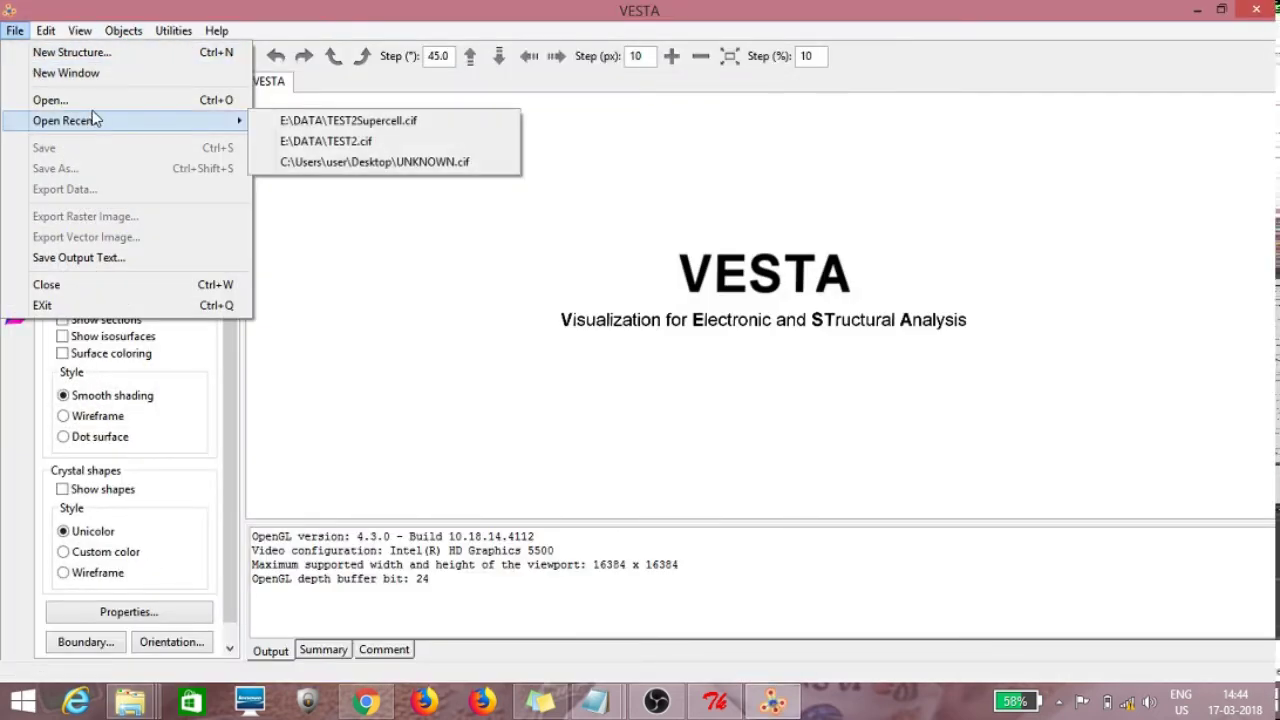
pyautogui.click(50, 100)
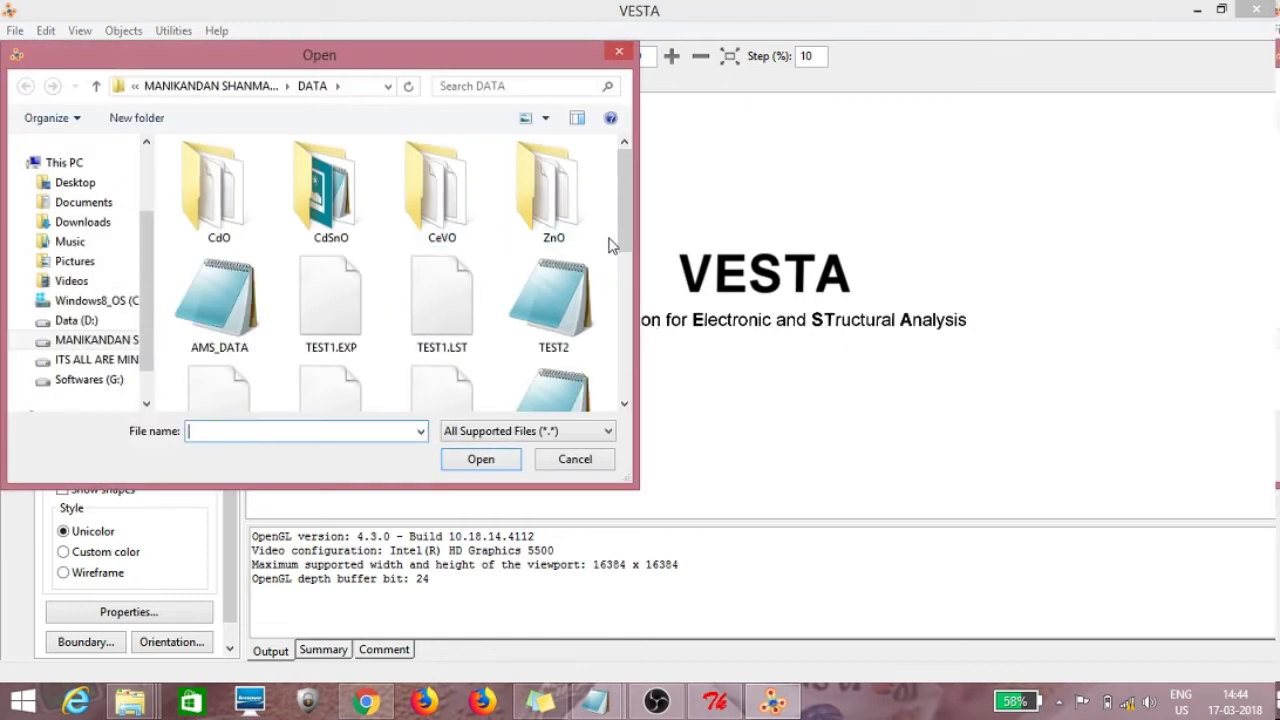
pyautogui.moveTo(624, 250); pyautogui.dragTo(630, 290)
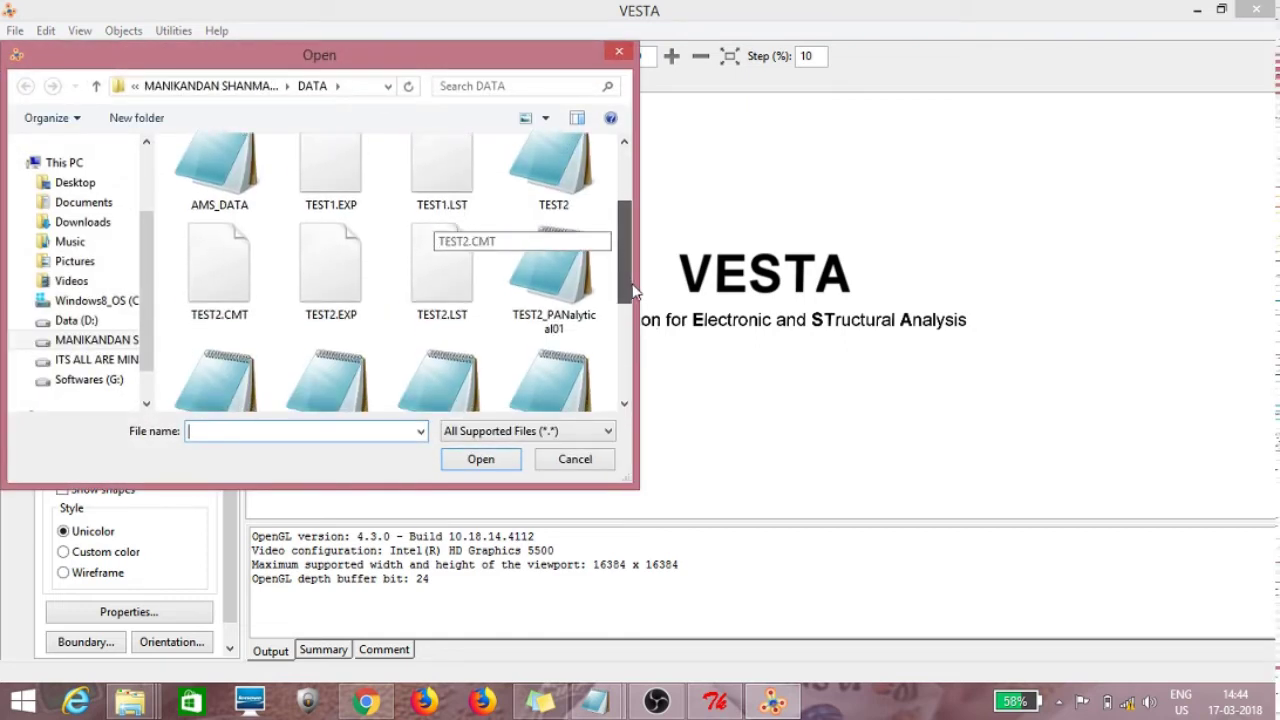
pyautogui.scroll(-2, 620, 310)
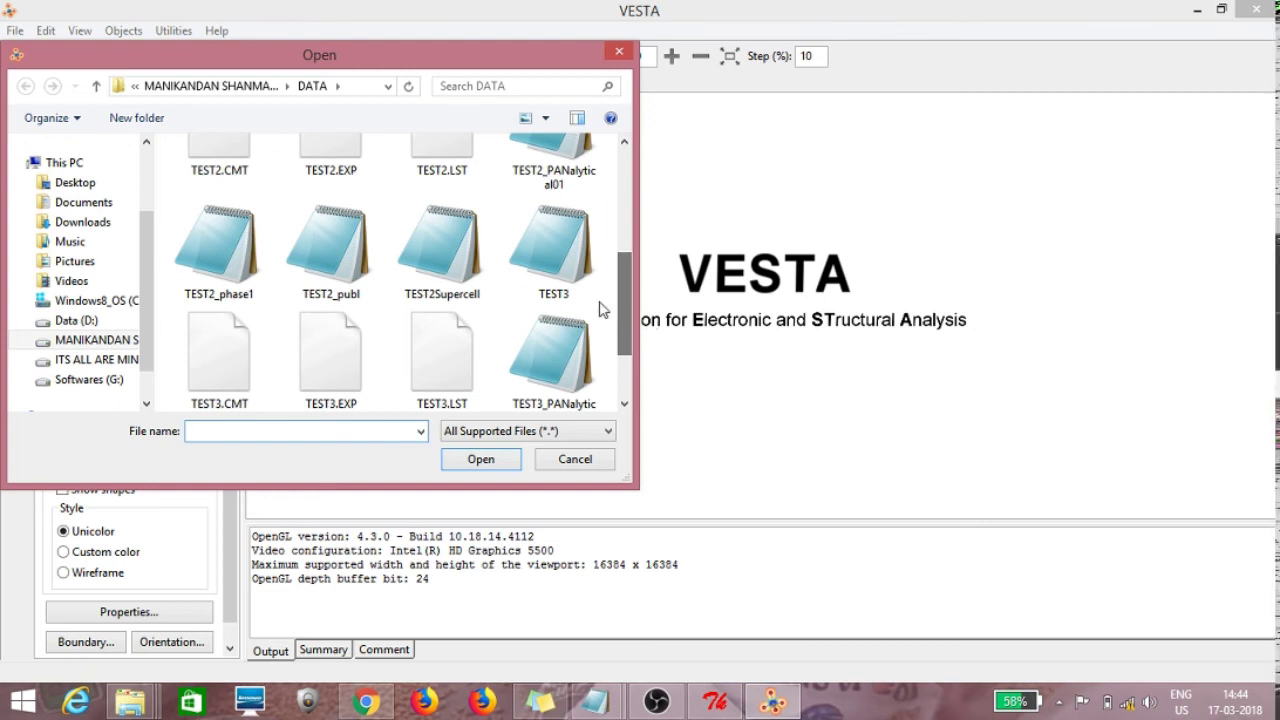
pyautogui.click(545, 245)
# Step: Load TEST3.cif, rotate the Sn–O structure to show the c axis, then close VESTA
pyautogui.click(503, 461)
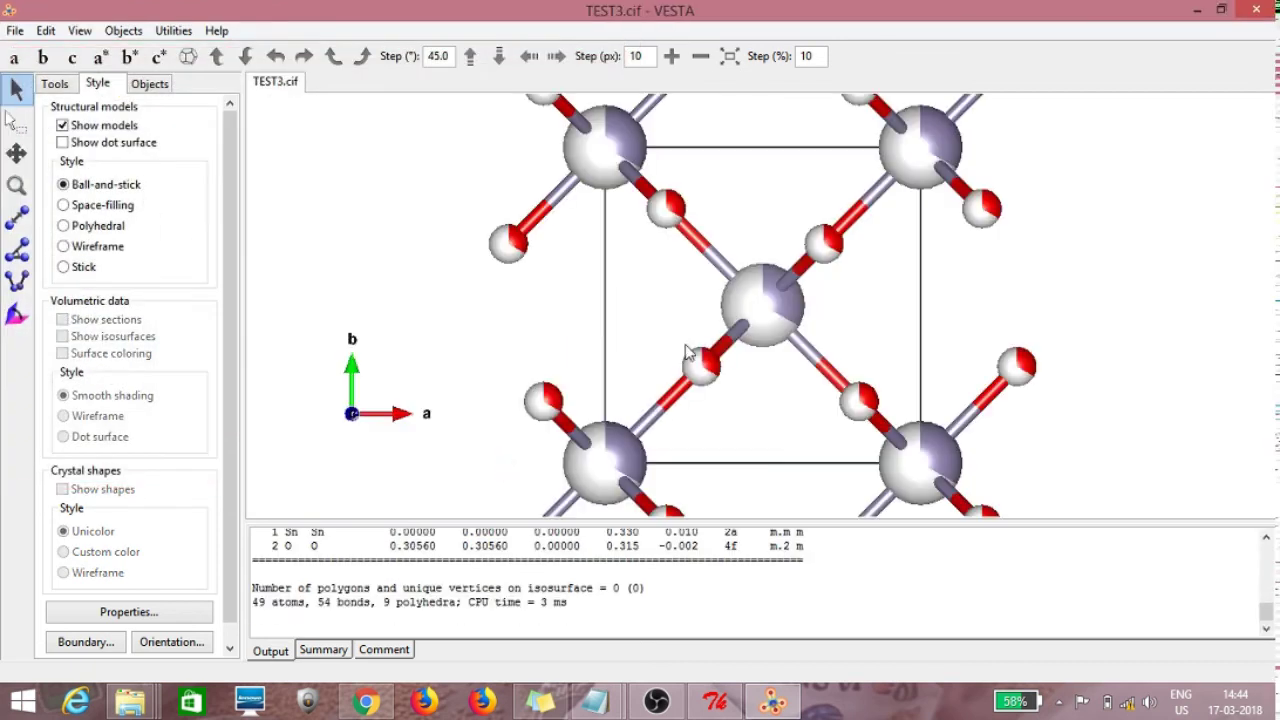
pyautogui.moveTo(893, 303); pyautogui.dragTo(757, 383)
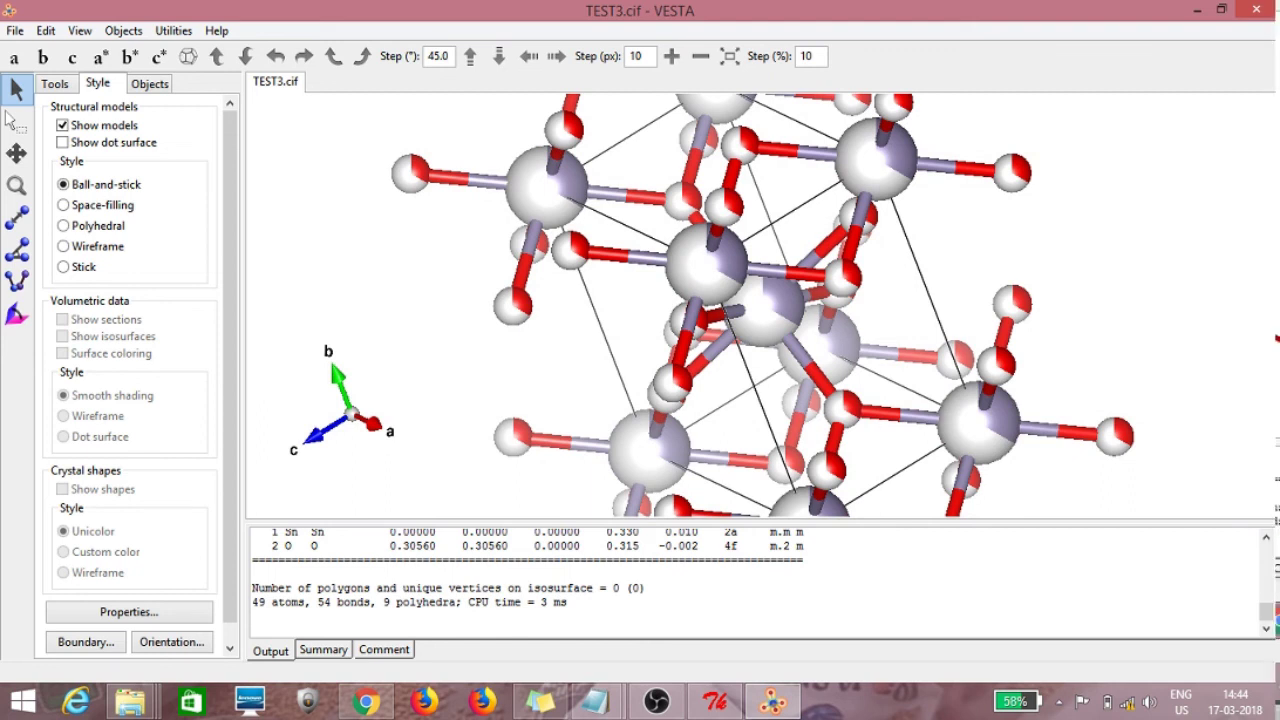
pyautogui.click(1265, 14)
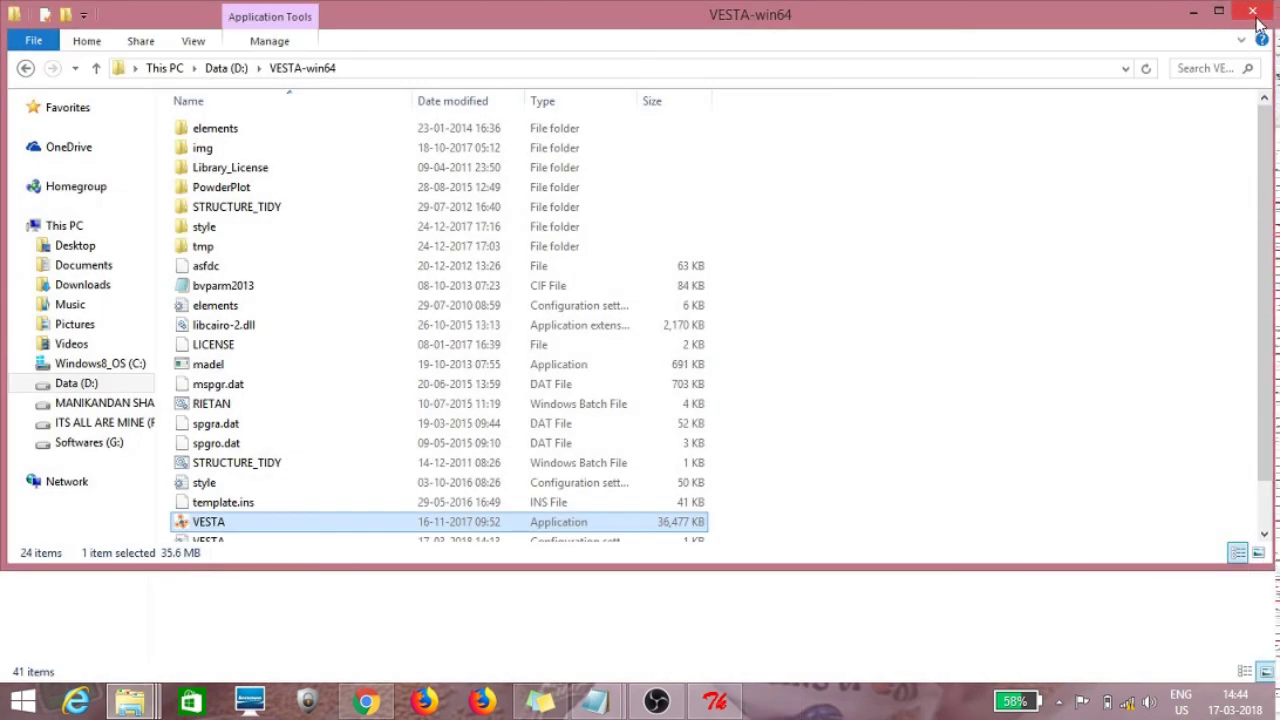